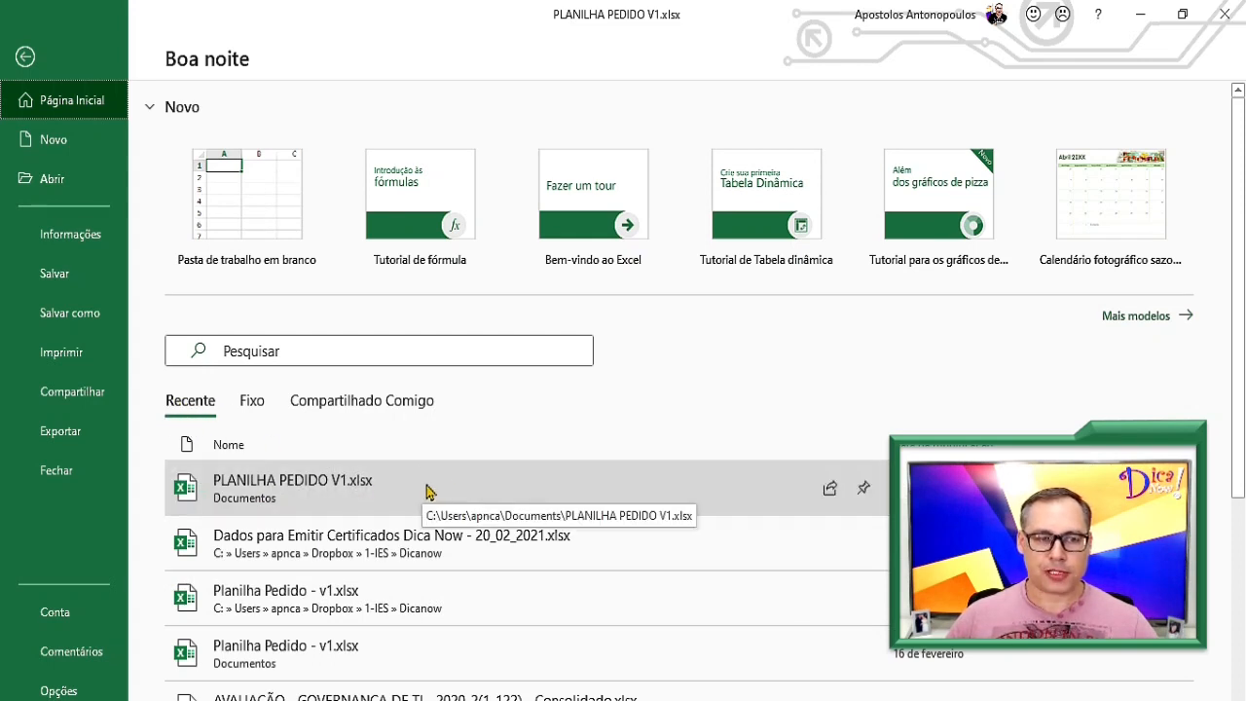
Open the workbook PLANILHA PEDIDO V1.xlsx from the Documentos folder
click(63, 185)
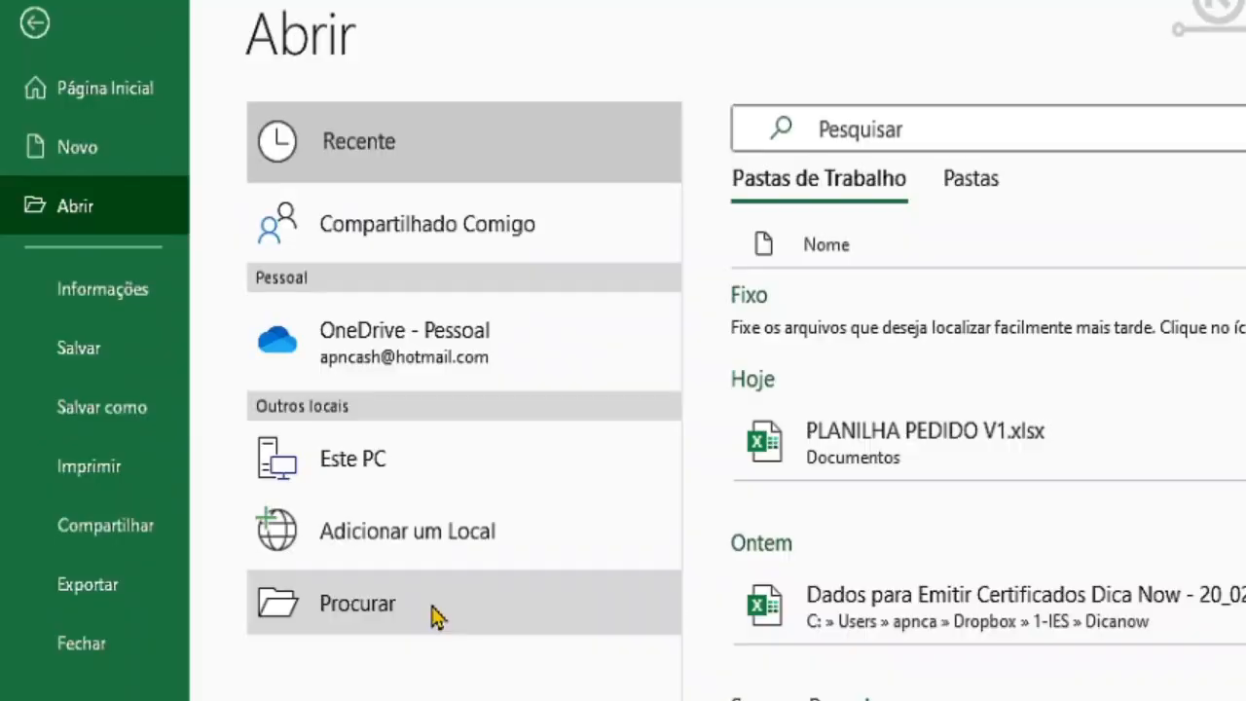
click(435, 615)
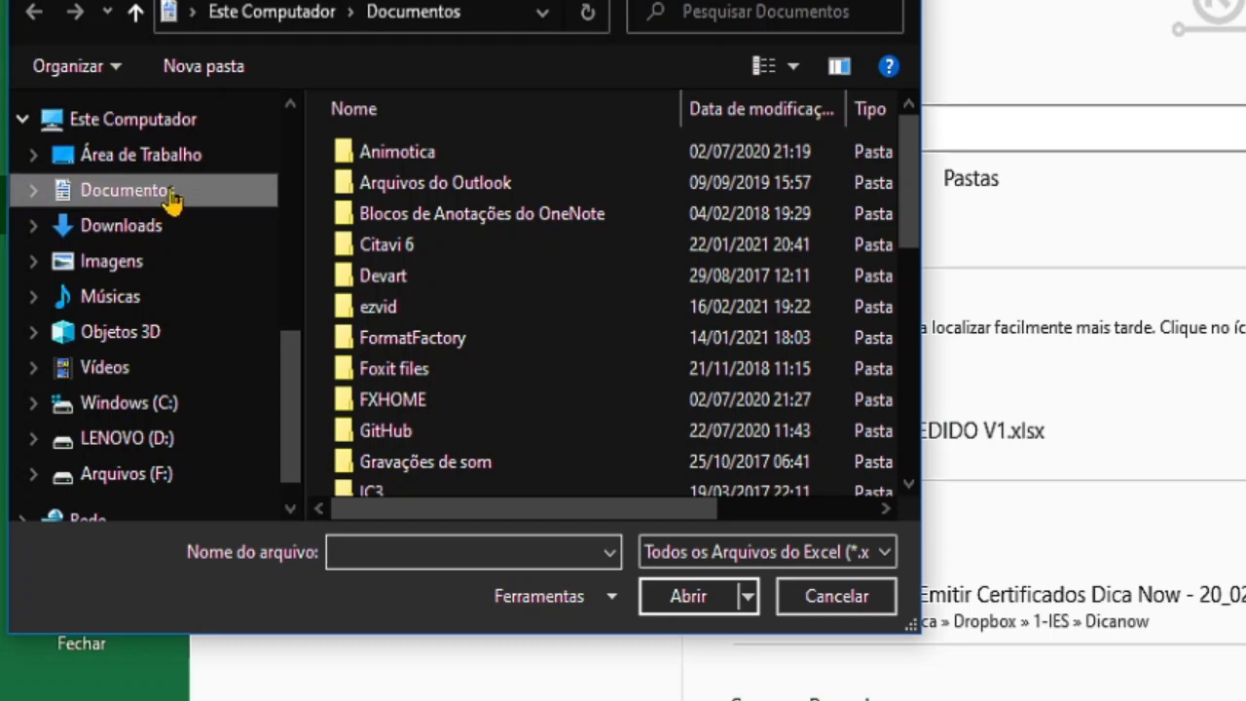
scroll(544, 377, down, 1)
scroll(538, 296, down, 6)
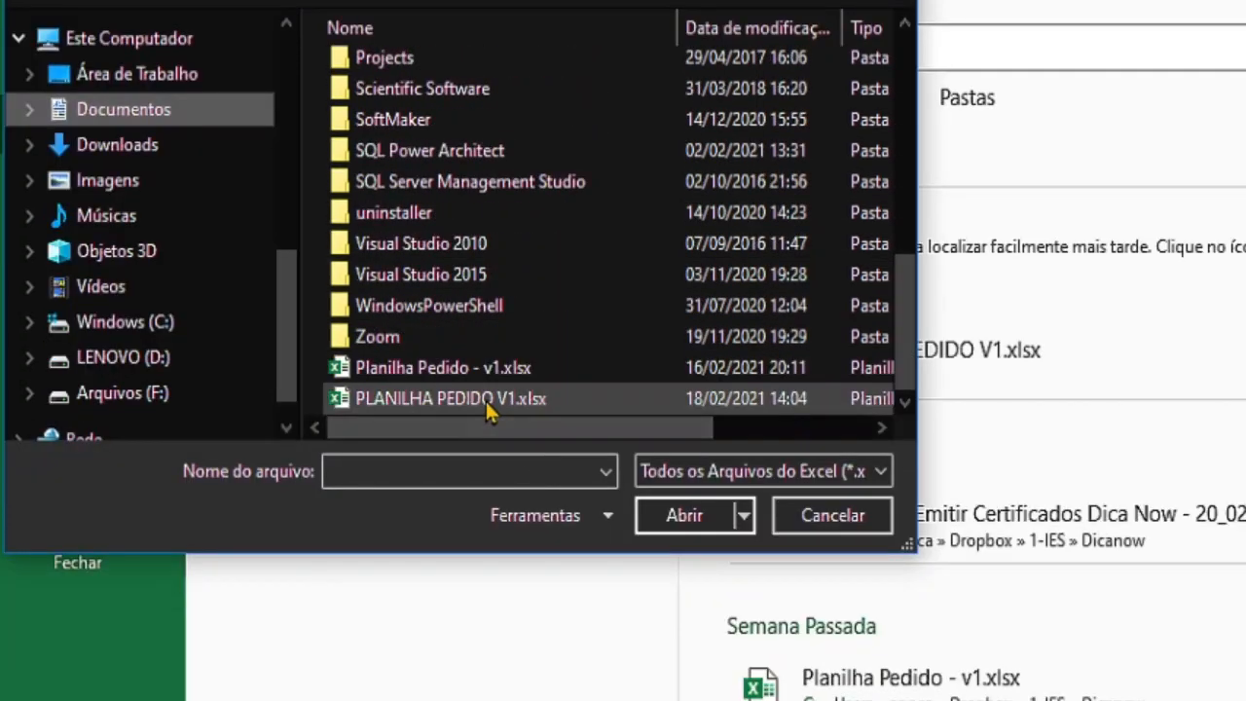
click(451, 400)
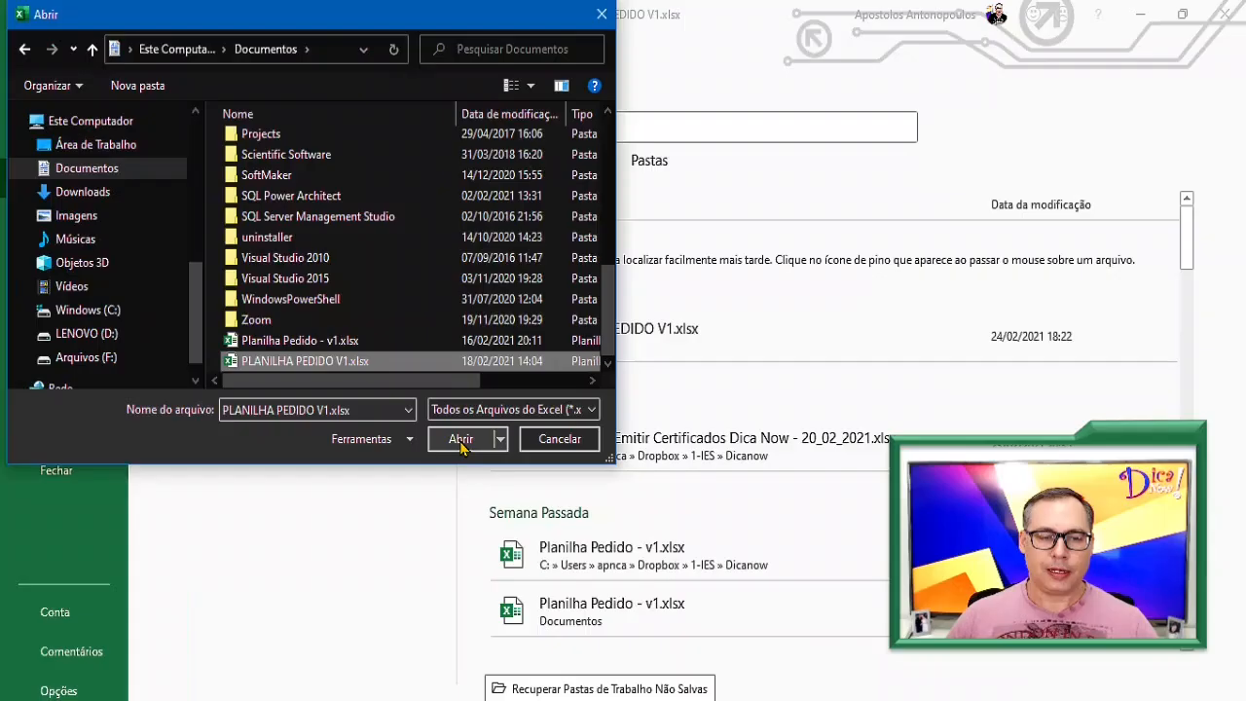
click(682, 515)
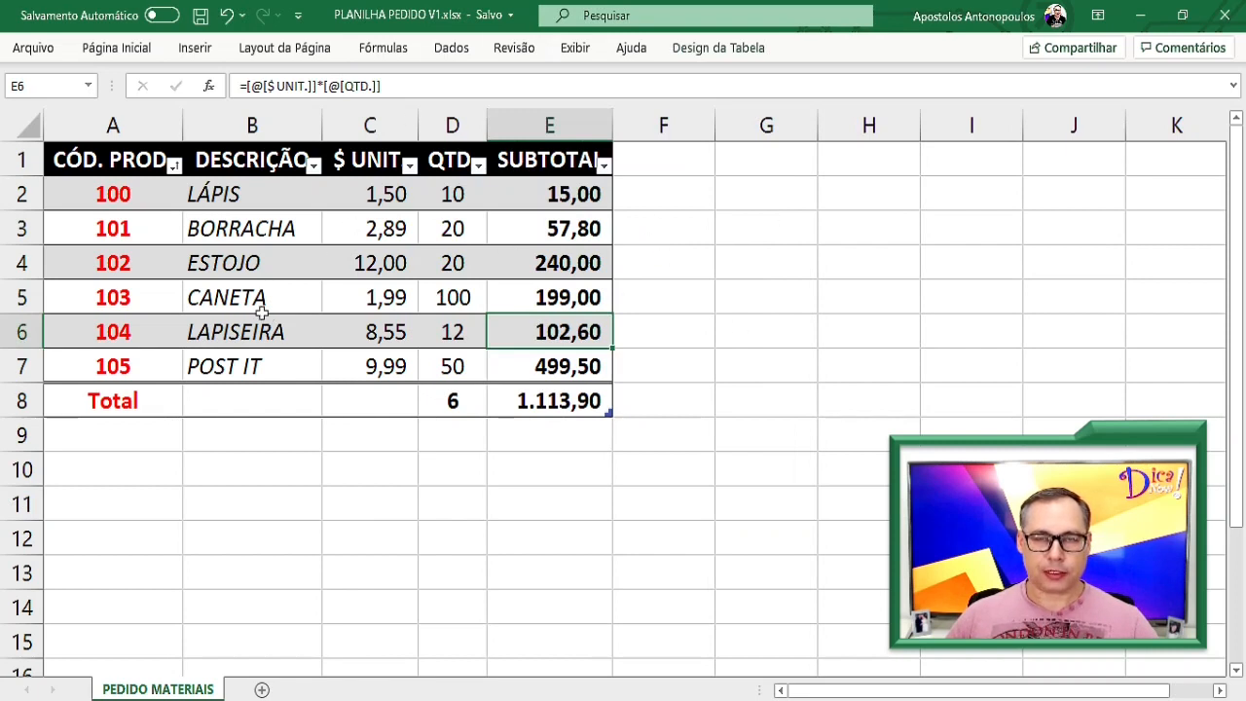
Examine the summary functions offered for the SUBTOTAL column's total in E8 and the empty rows below the table
click(585, 402)
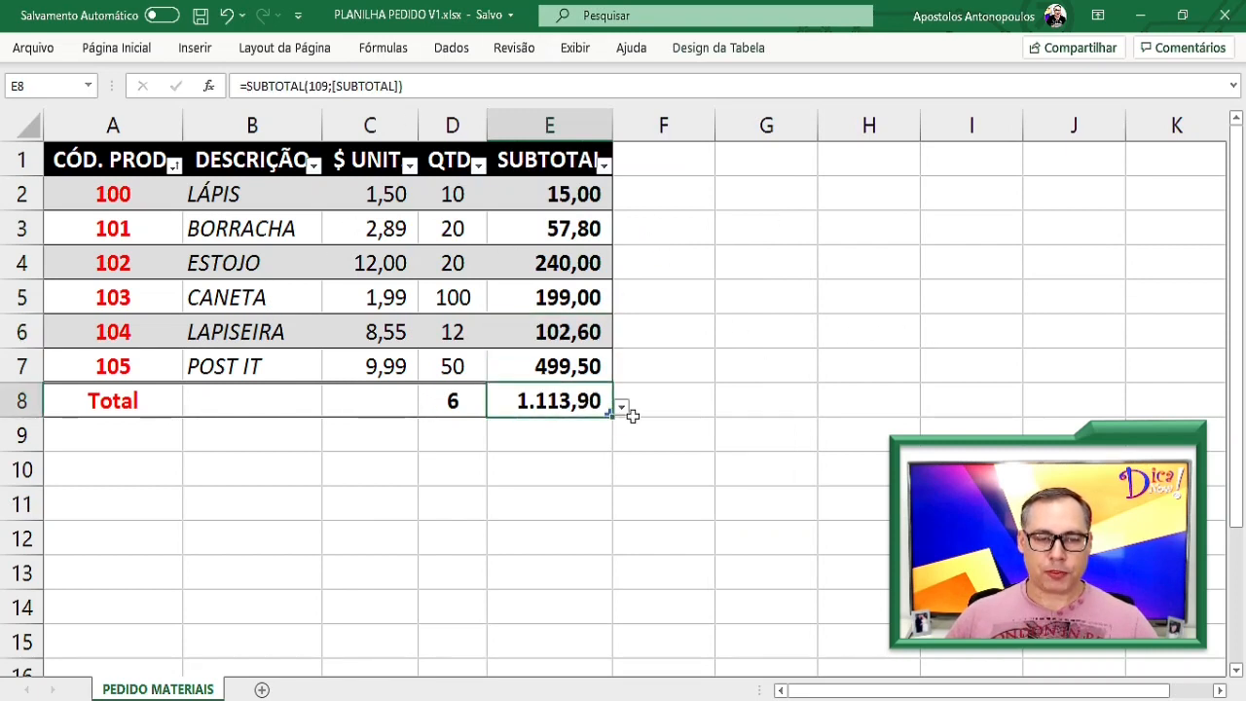
click(621, 408)
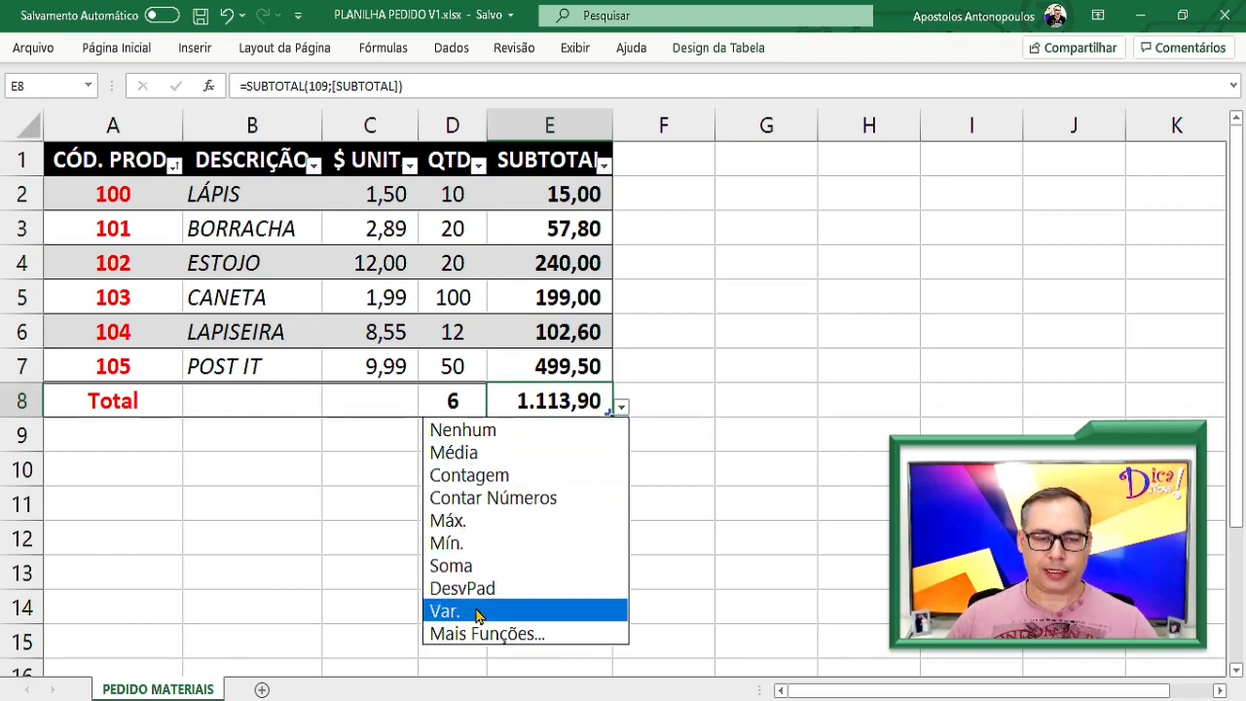
click(567, 404)
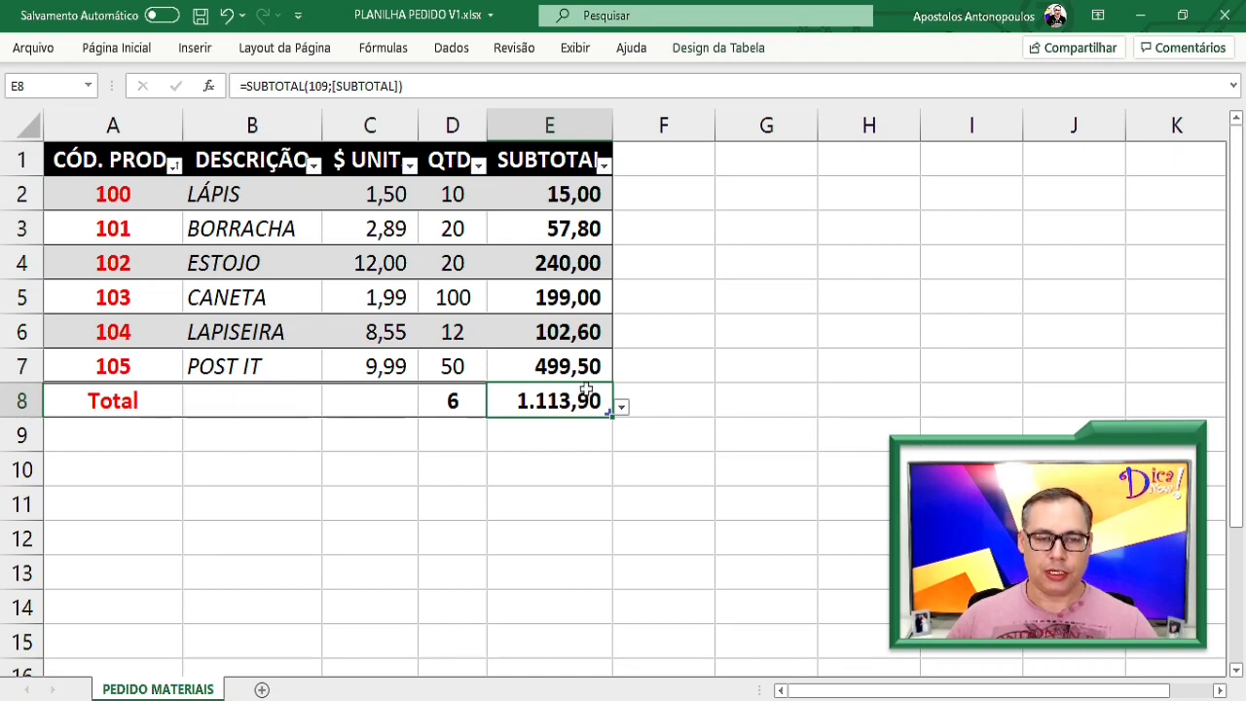
scroll(586, 384, down, 6)
scroll(586, 383, down, 16)
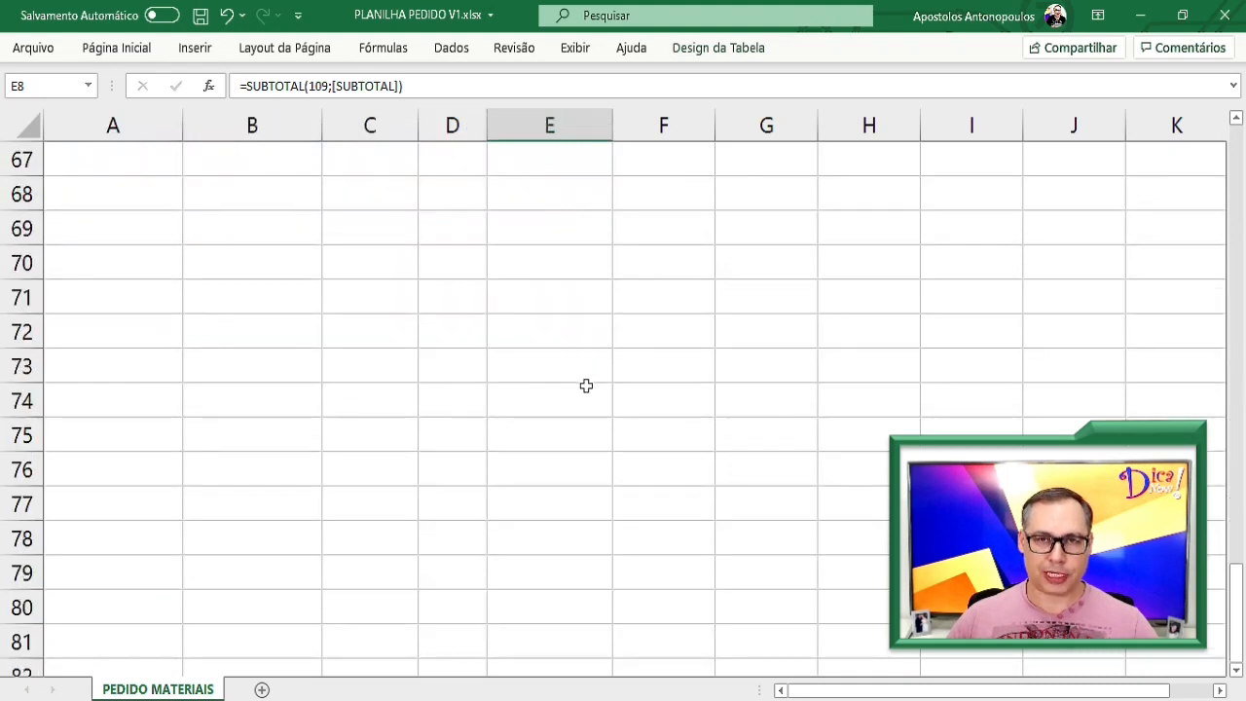
scroll(586, 385, up, 20)
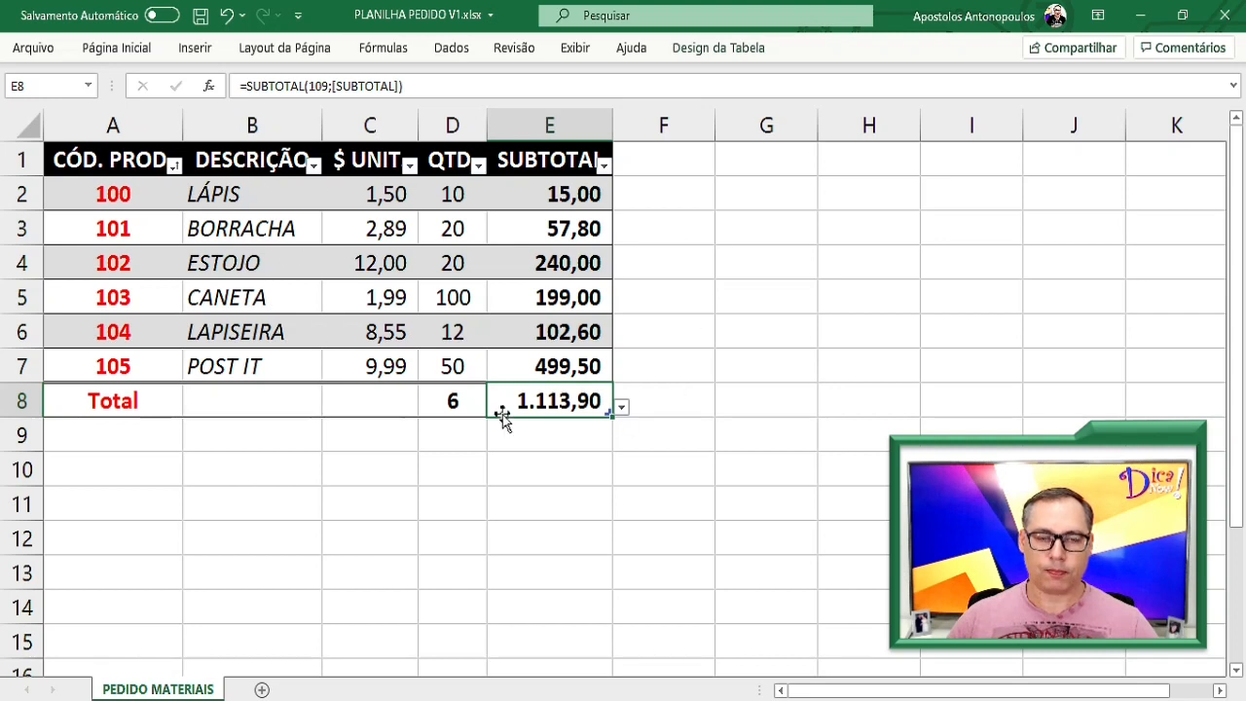
Add a new blank worksheet to the workbook and return to the PEDIDO MATERIAIS sheet
click(261, 689)
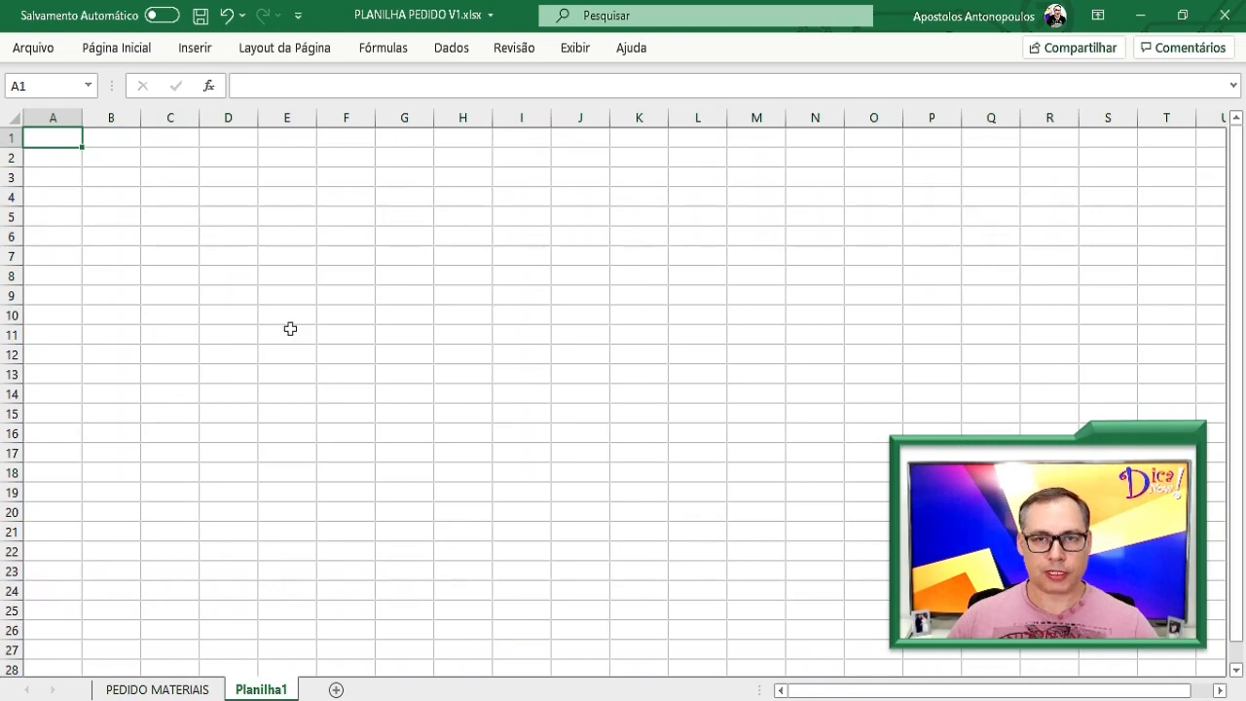
click(157, 689)
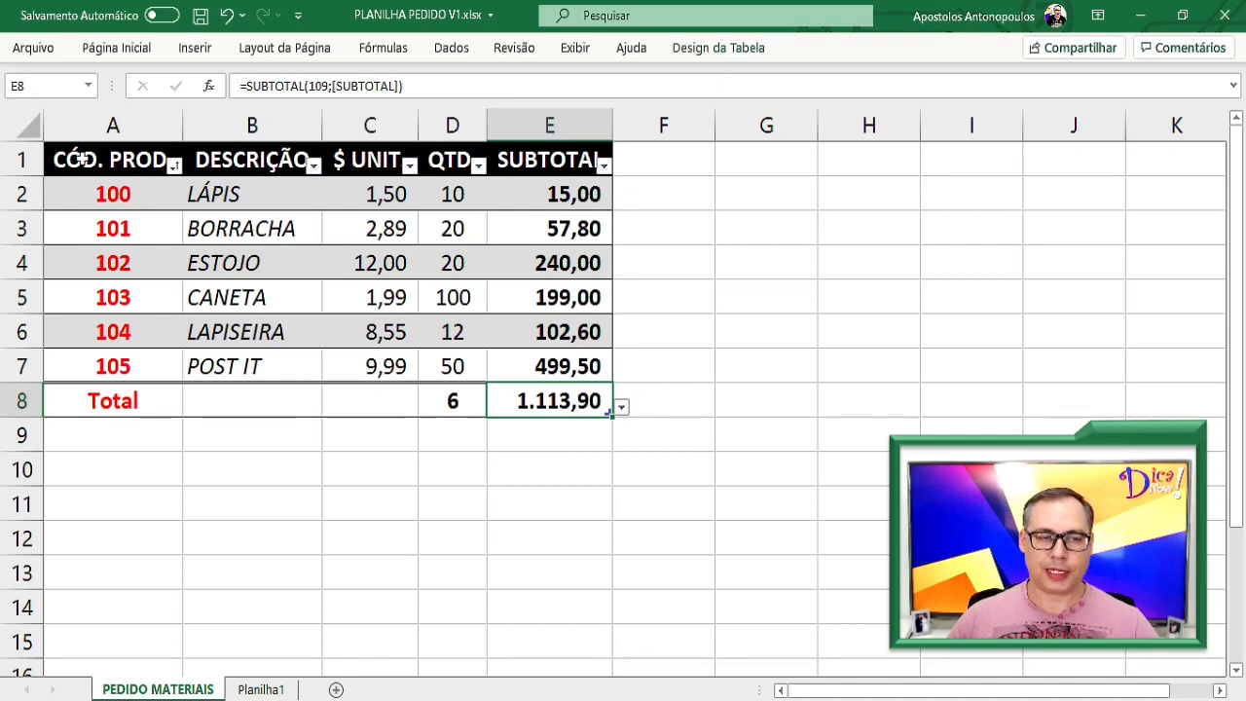
Move the entire product table, including its total row, so that its header row starts in cell A5
drag(82, 160, 560, 410)
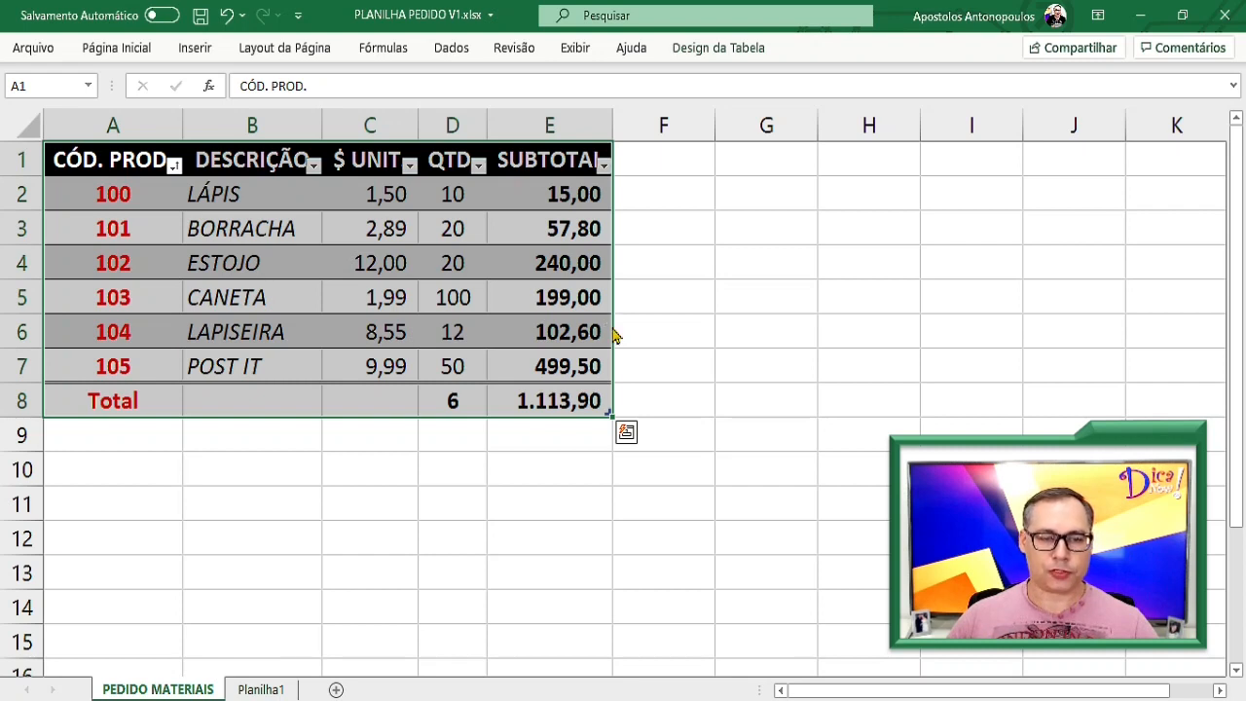
drag(613, 336, 814, 488)
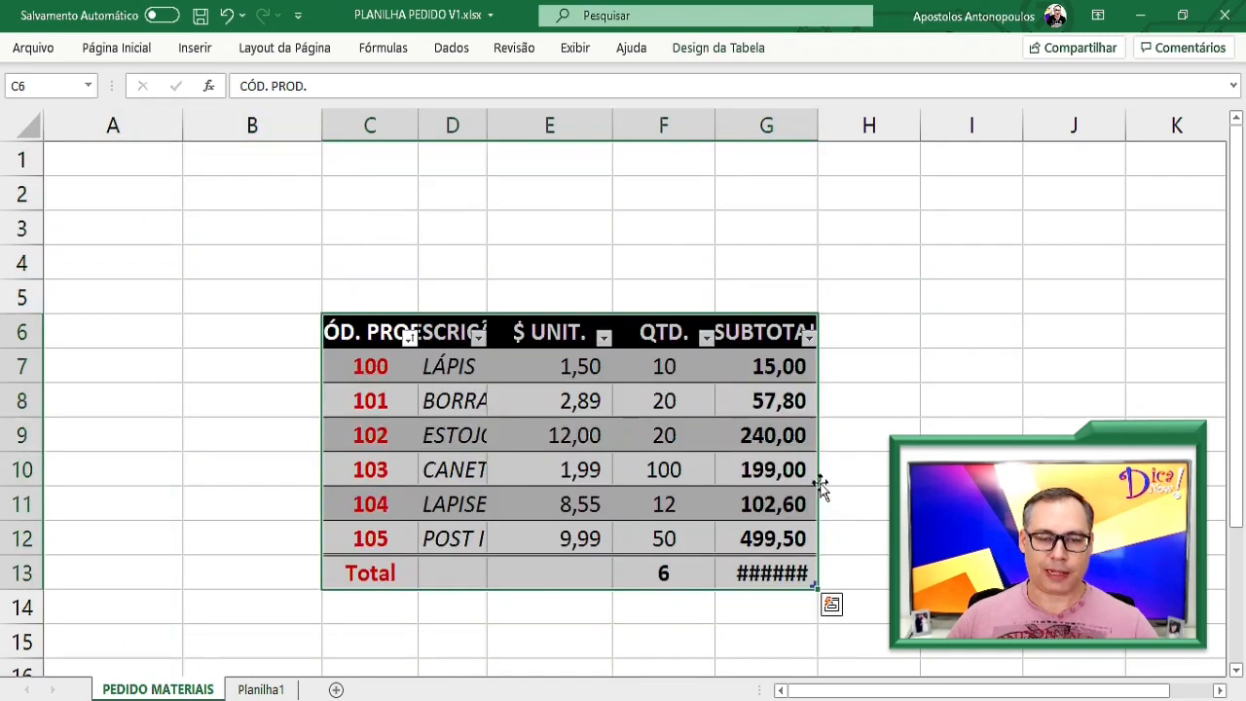
drag(816, 480, 484, 453)
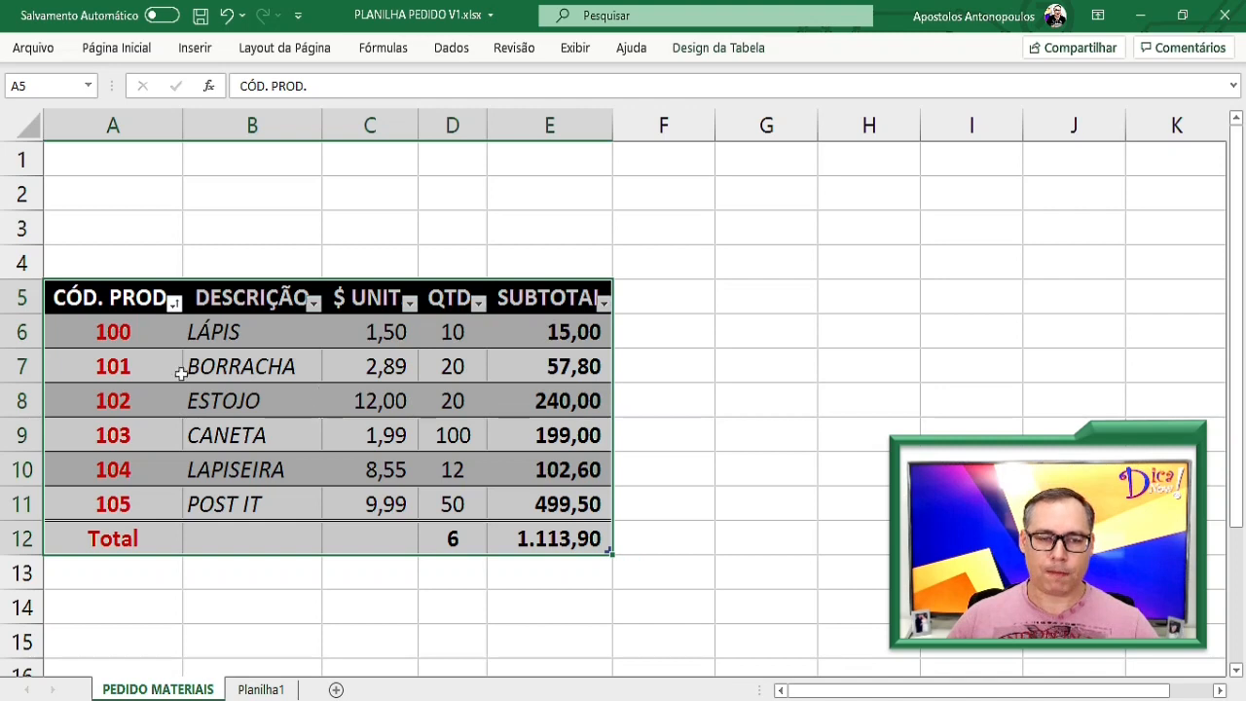
Enter the title CONTROLE DE PEDIDO in cell A1
click(78, 163)
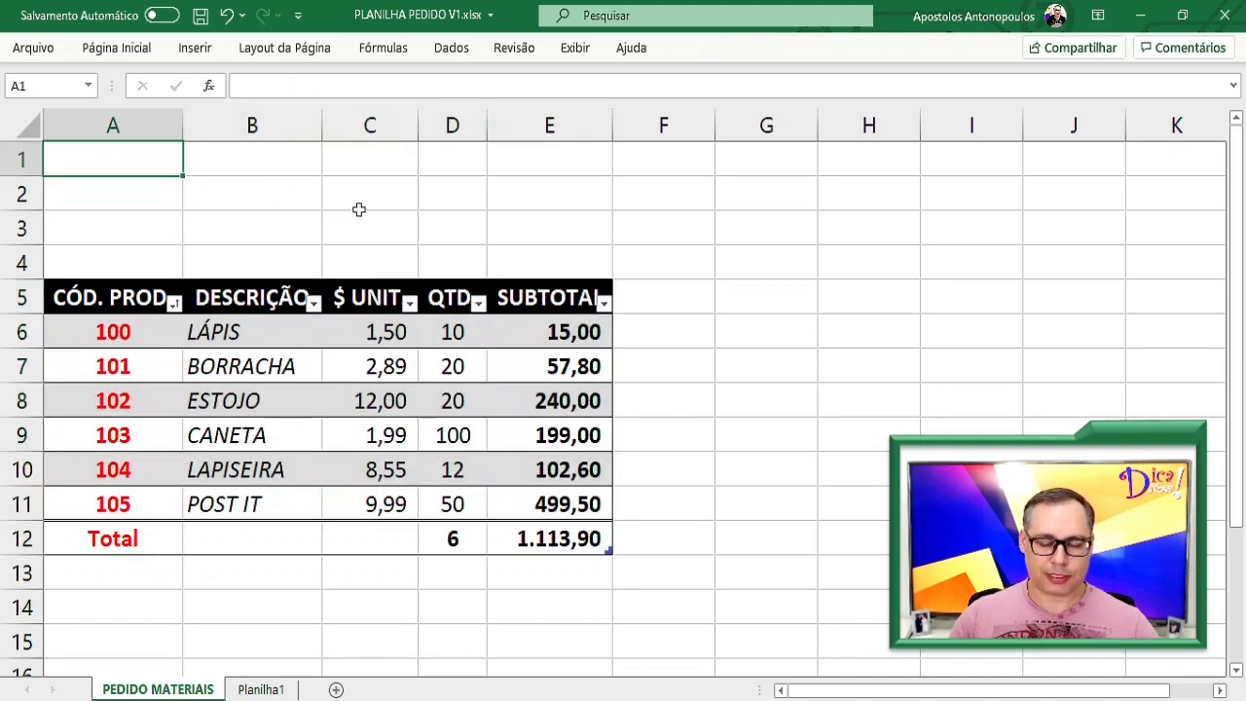
text(CO)
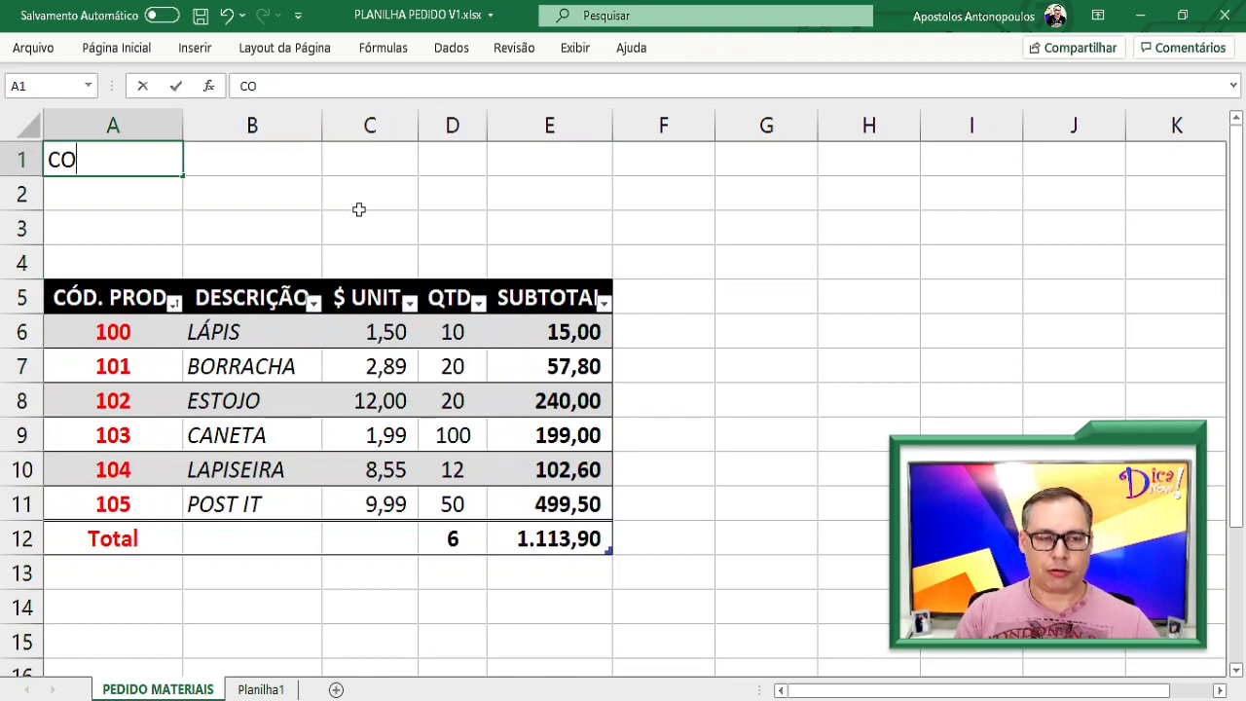
text(NTROLE)
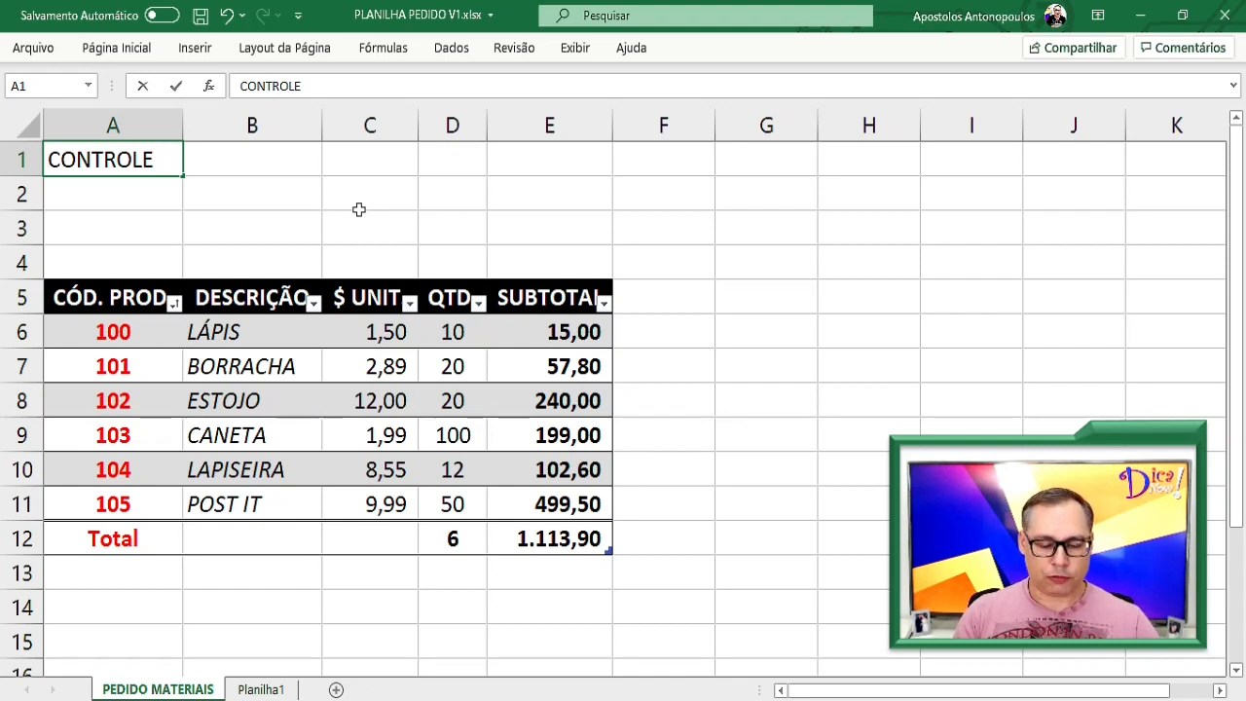
text(DE PEDI)
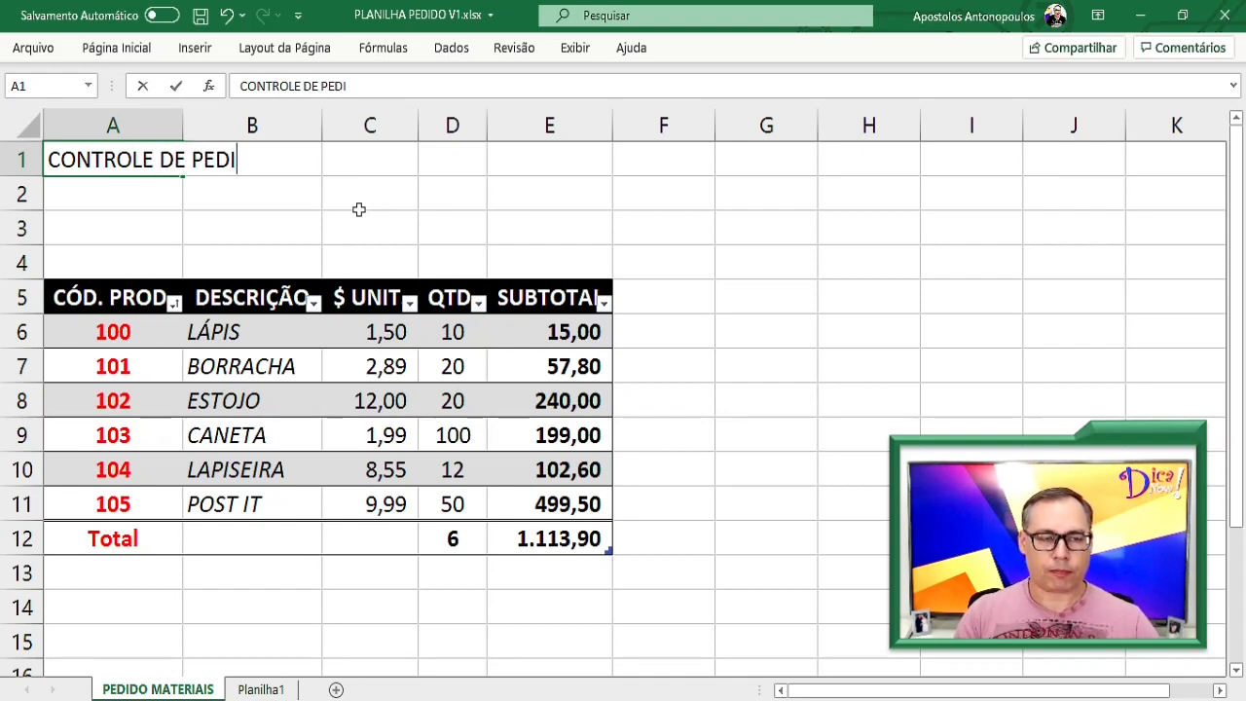
text(DO)
key(Return)
Move the product table down and enter TOTAL PED., MÉDIA PED., PROD. MAIS CARO, PROD. MAIS BARATO and TOTAL ITENS in cells A3 to A7
drag(113, 296, 551, 608)
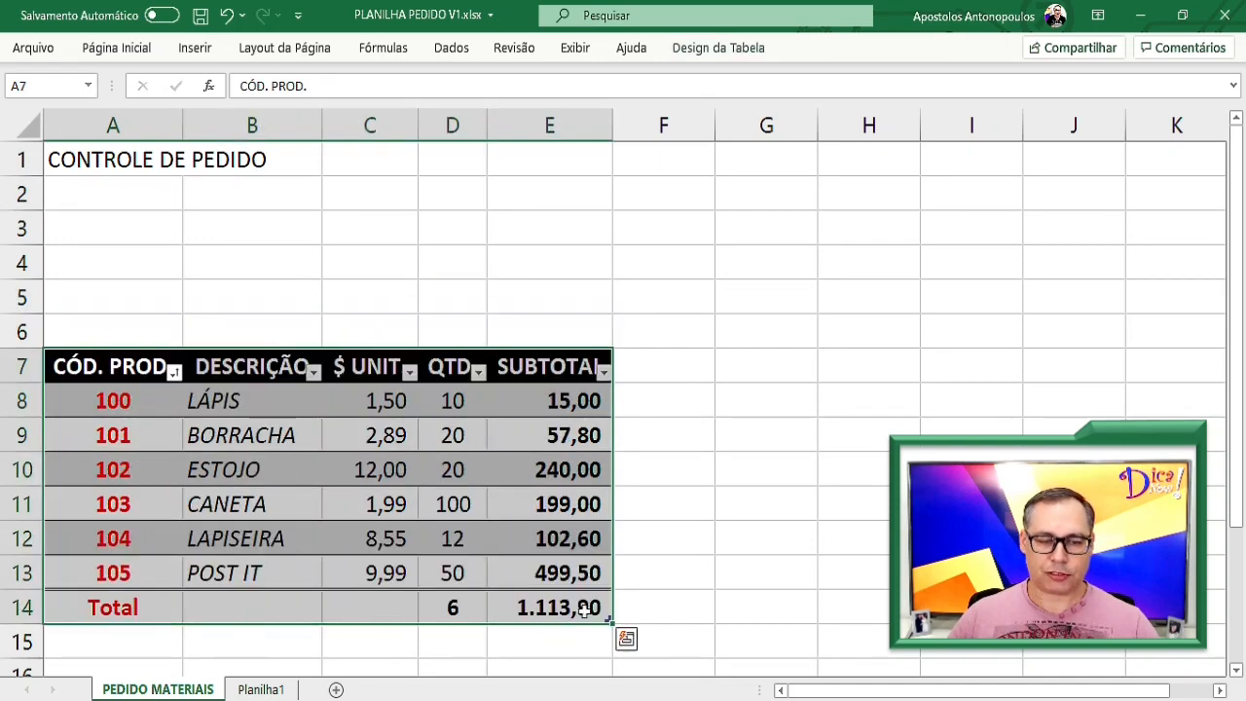
click(135, 236)
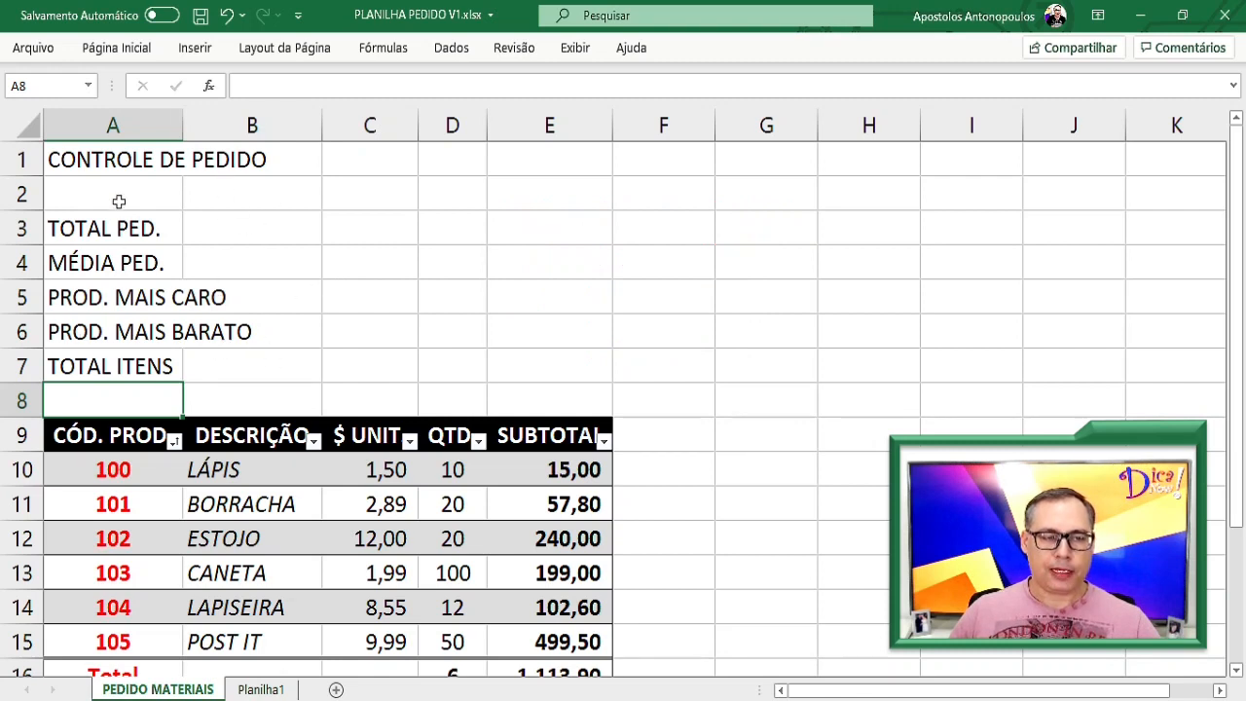
Move the five summary labels from A3:A7 to G3:G7 and widen column G to fit them
drag(84, 228, 74, 370)
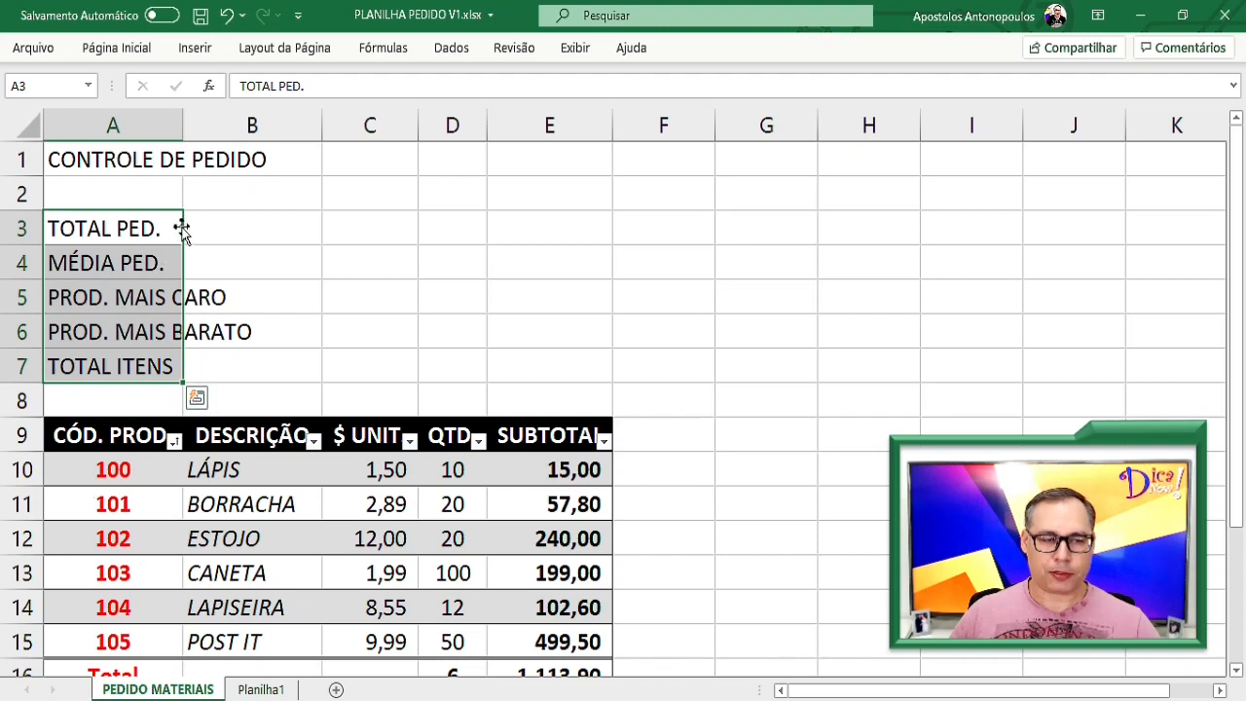
drag(184, 228, 762, 230)
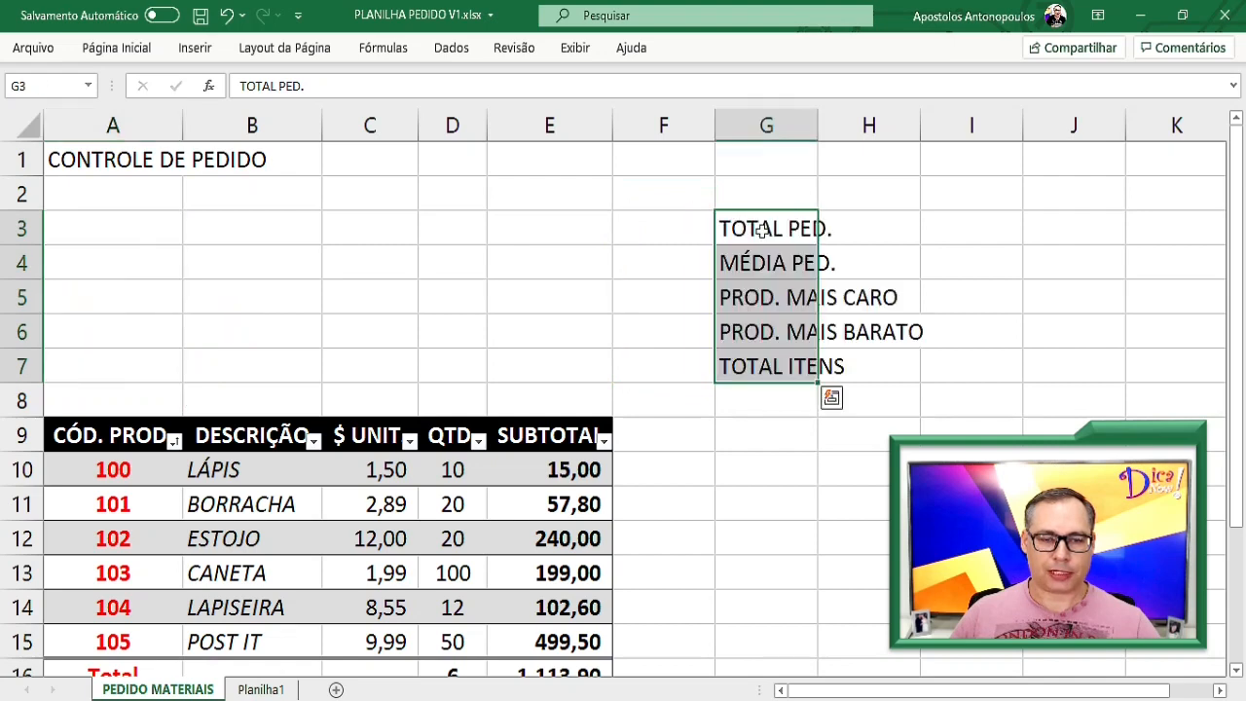
drag(817, 126, 921, 131)
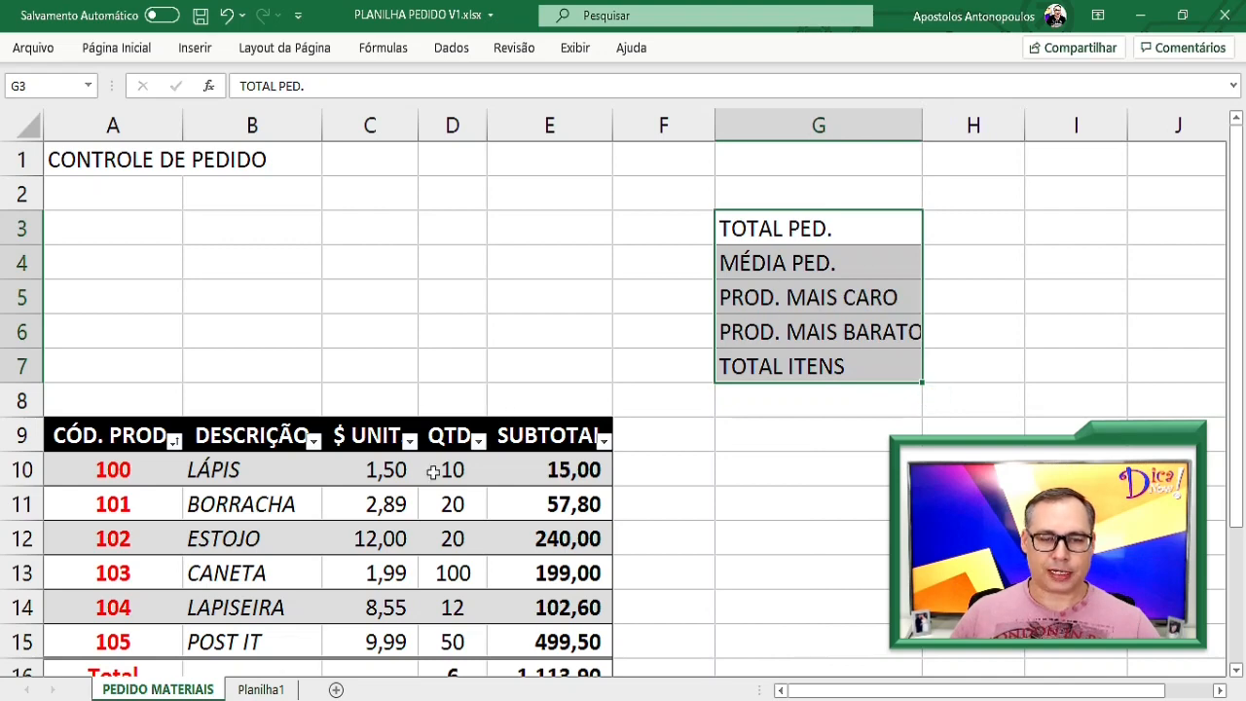
Enter the labels CLIENTE, ENDEREÇO and TELEFONE in cells A3, A4 and A5
click(67, 236)
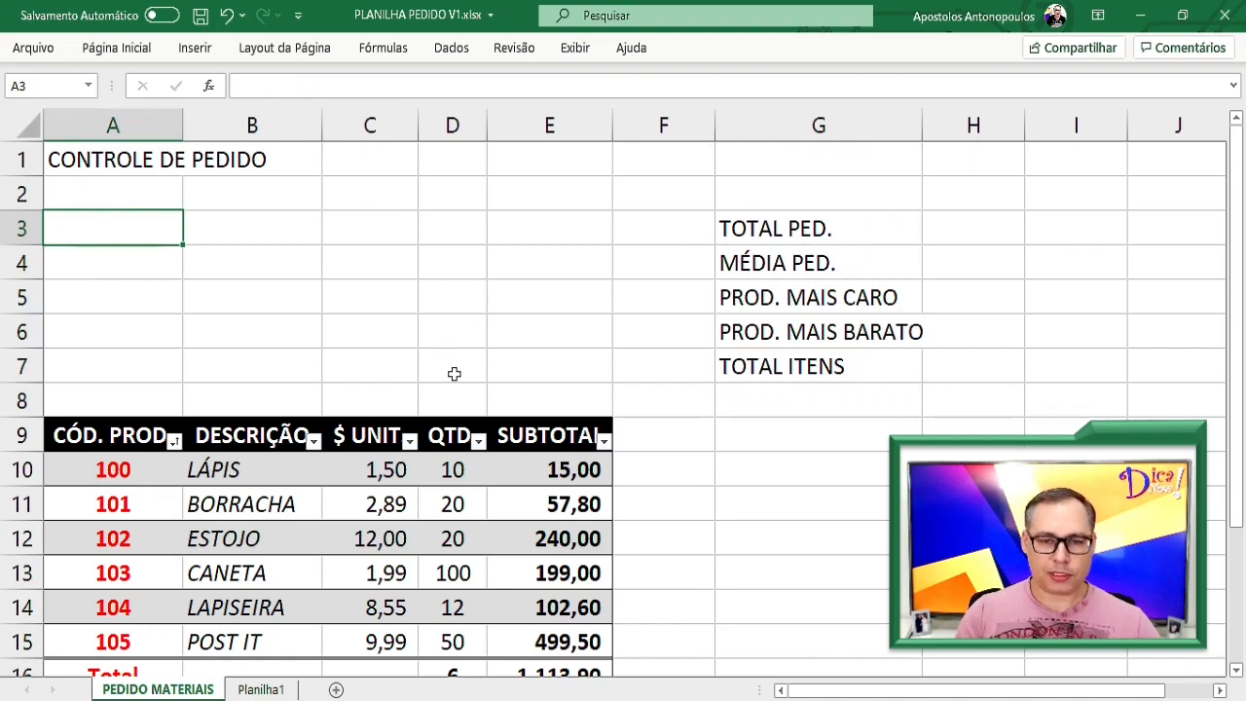
text(D)
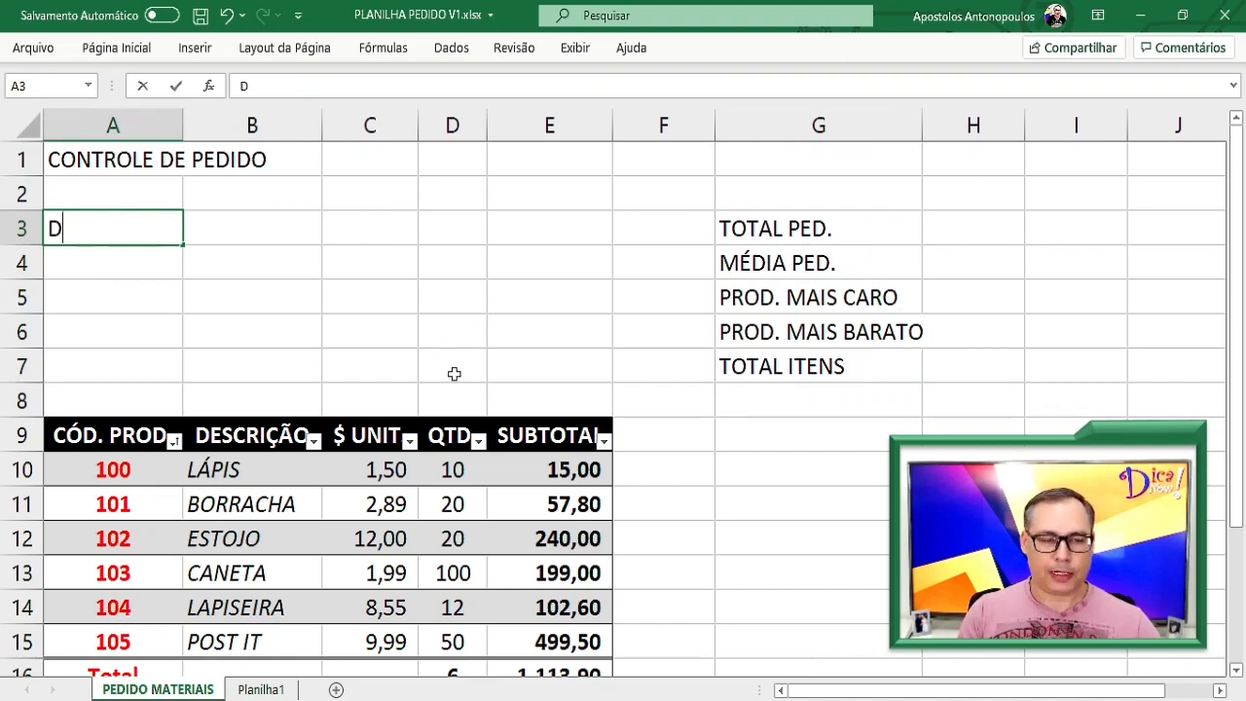
key(BackSpace)
text(CLIENTE)
key(Return)
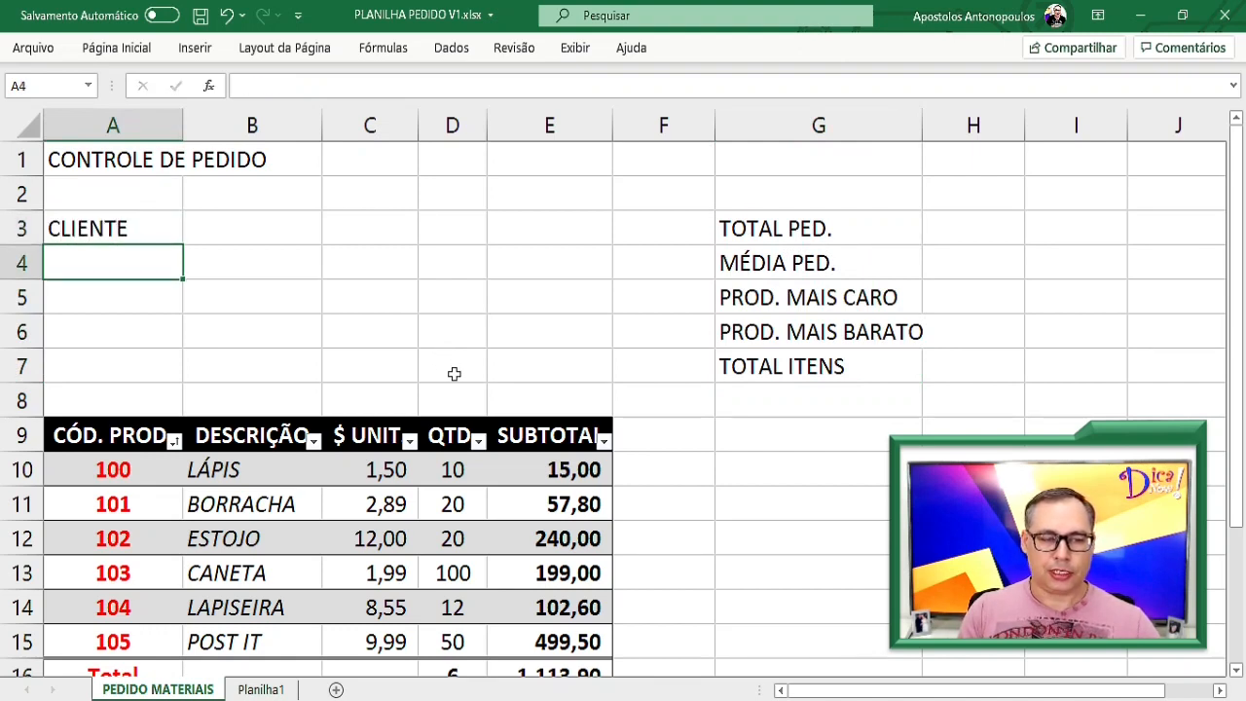
text(ENDEREÇO)
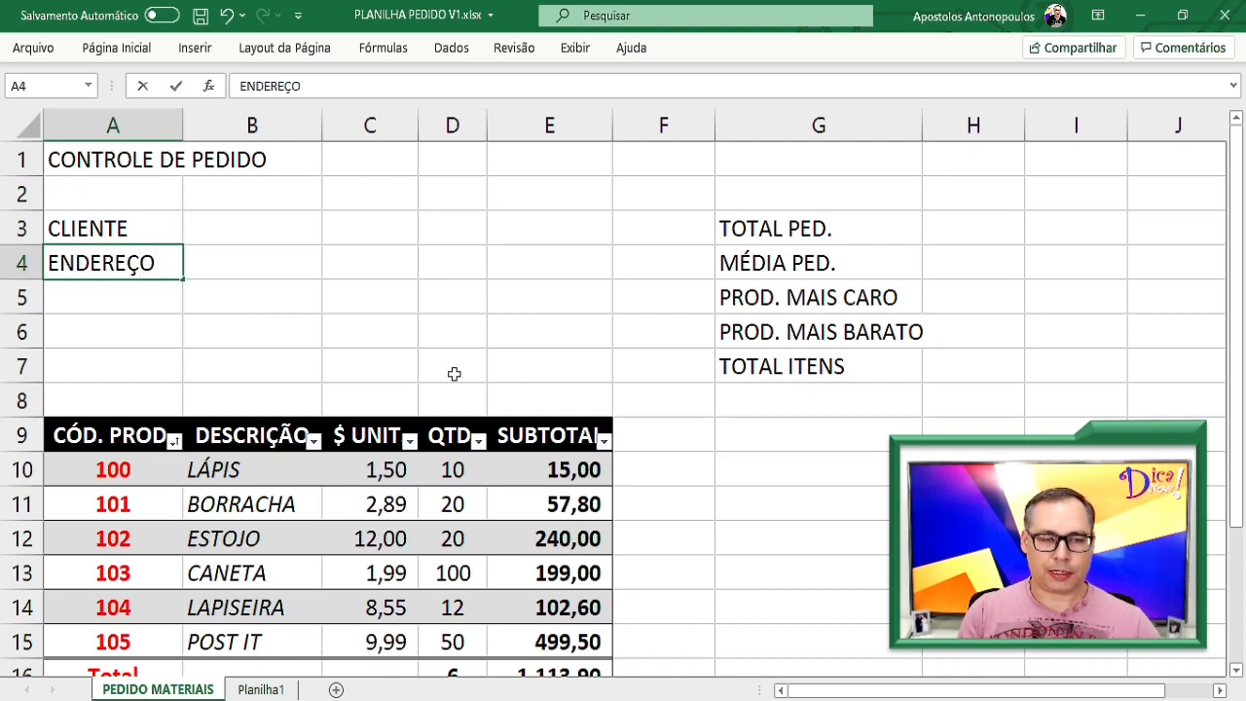
key(Return)
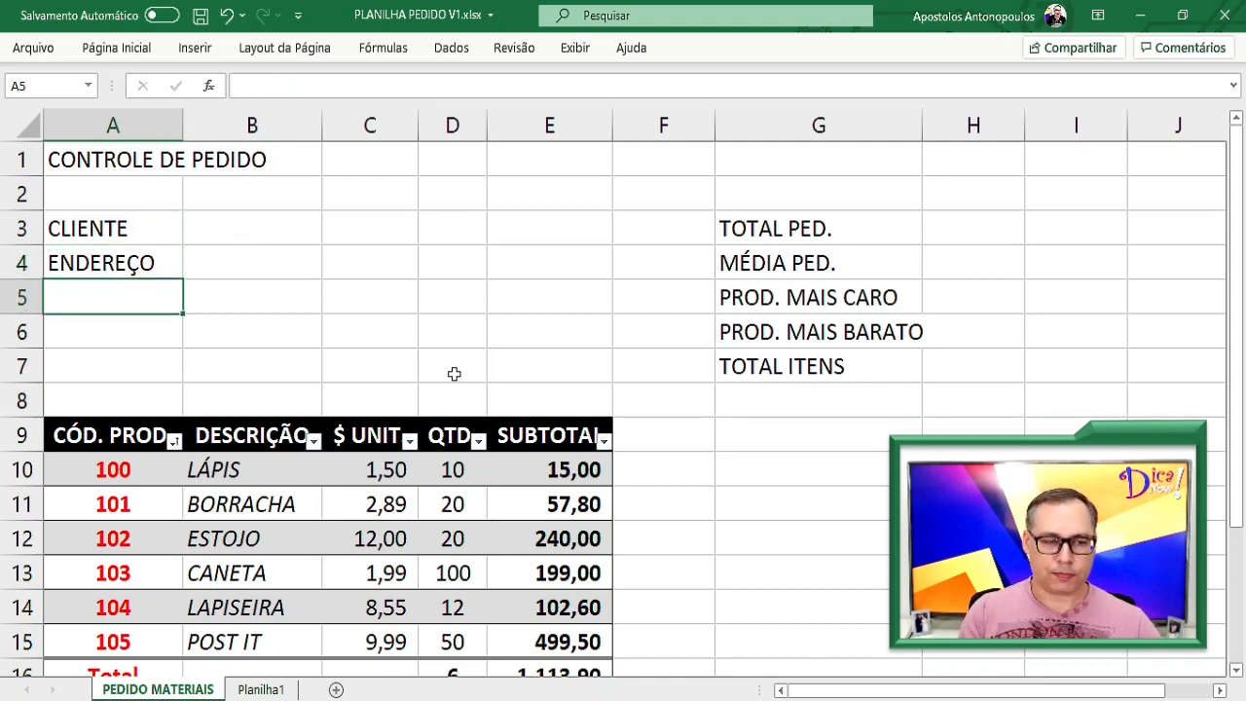
text(TELEFONE)
key(Return)
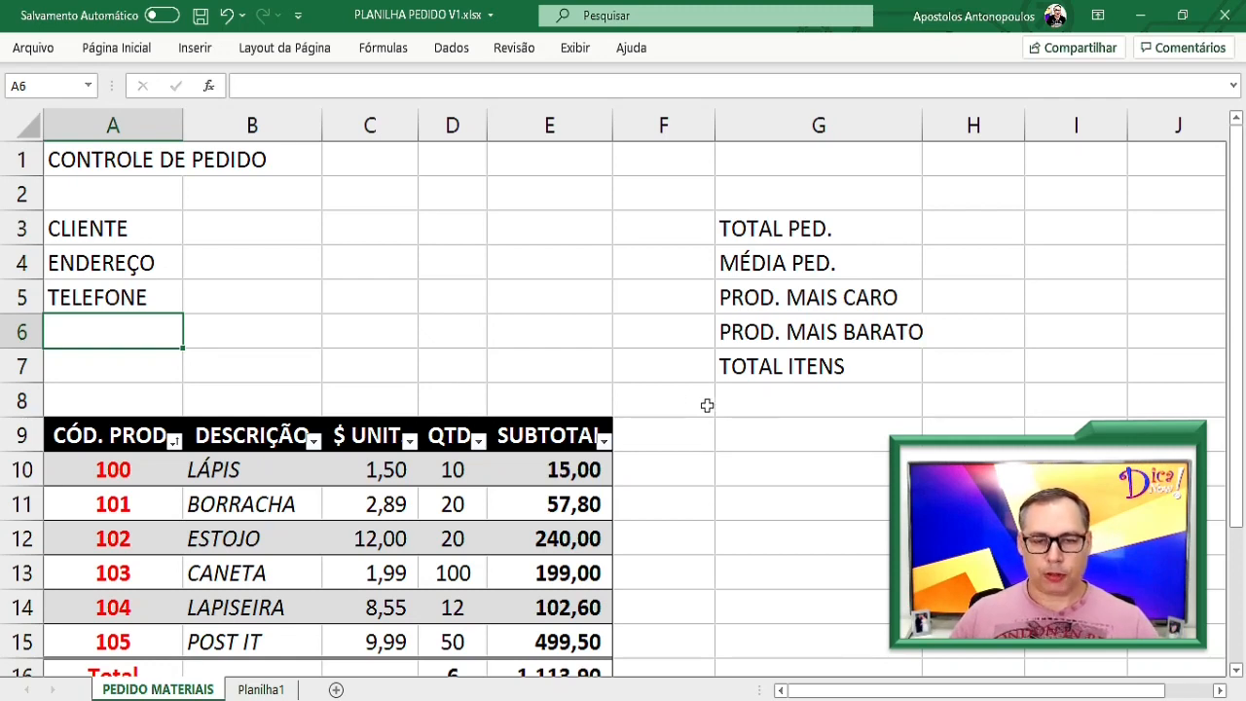
Review the order summary labels in cells G3 to G7 one by one
click(806, 227)
click(828, 260)
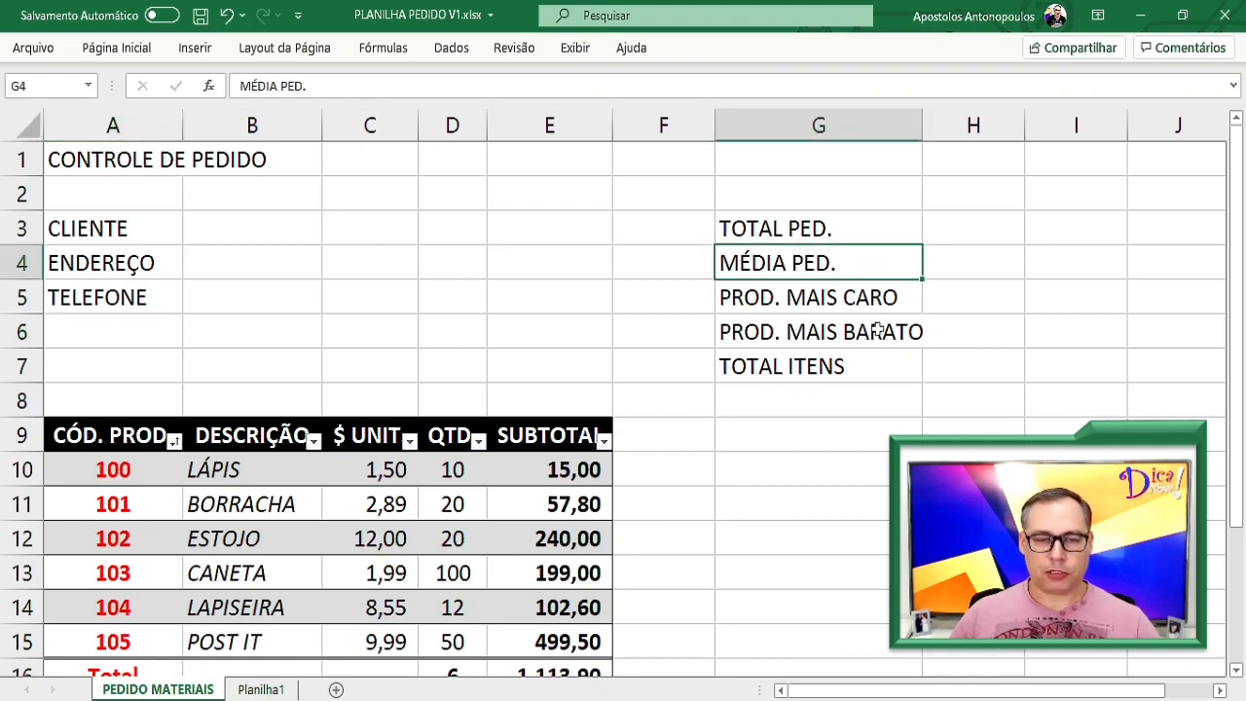
click(837, 295)
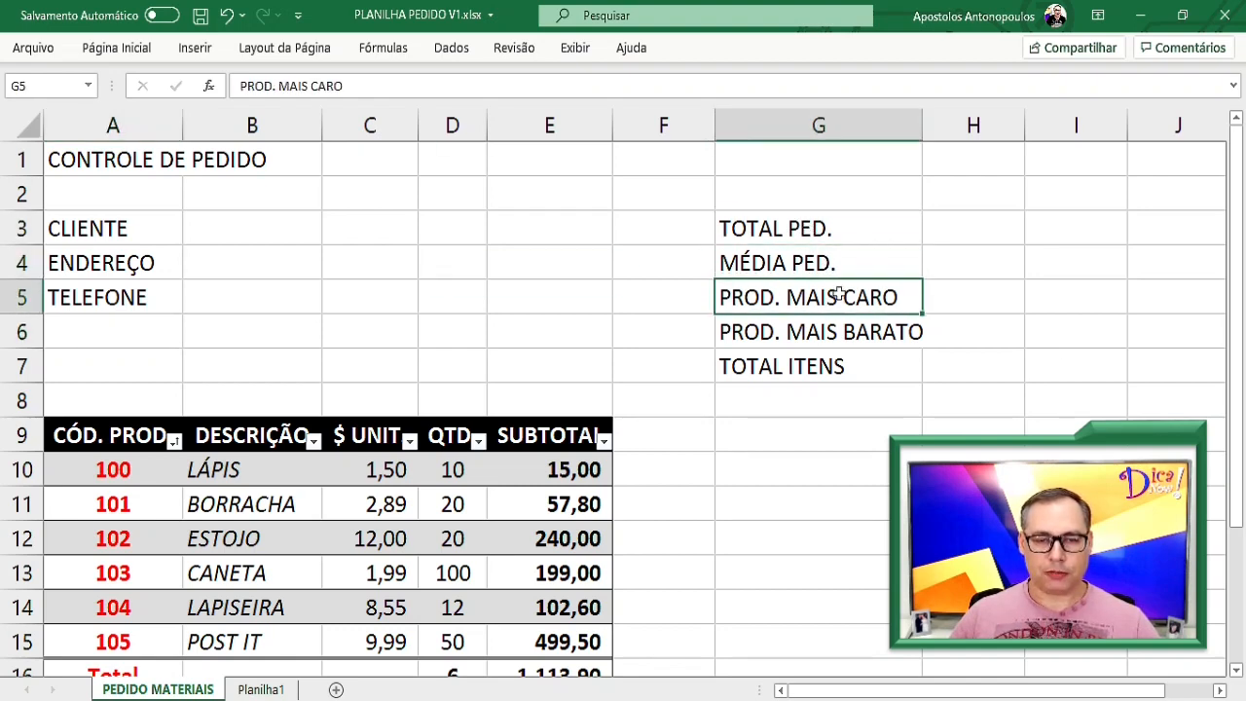
click(793, 269)
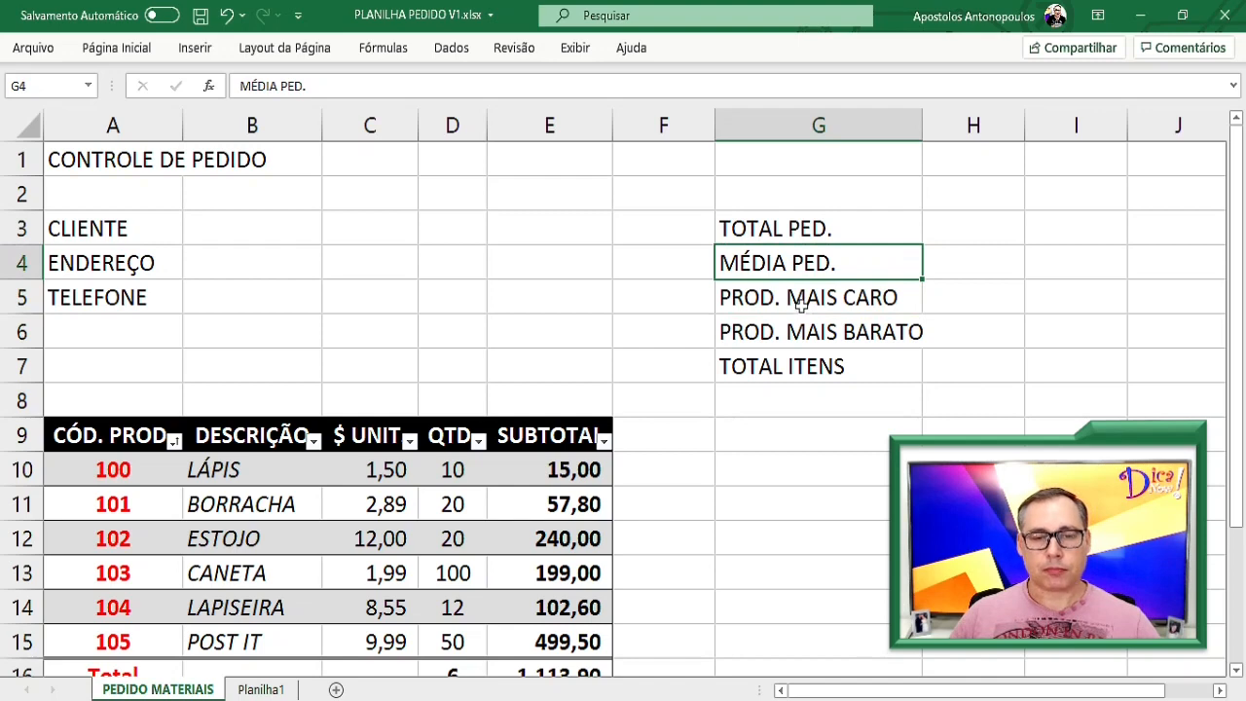
click(800, 301)
click(810, 336)
click(818, 370)
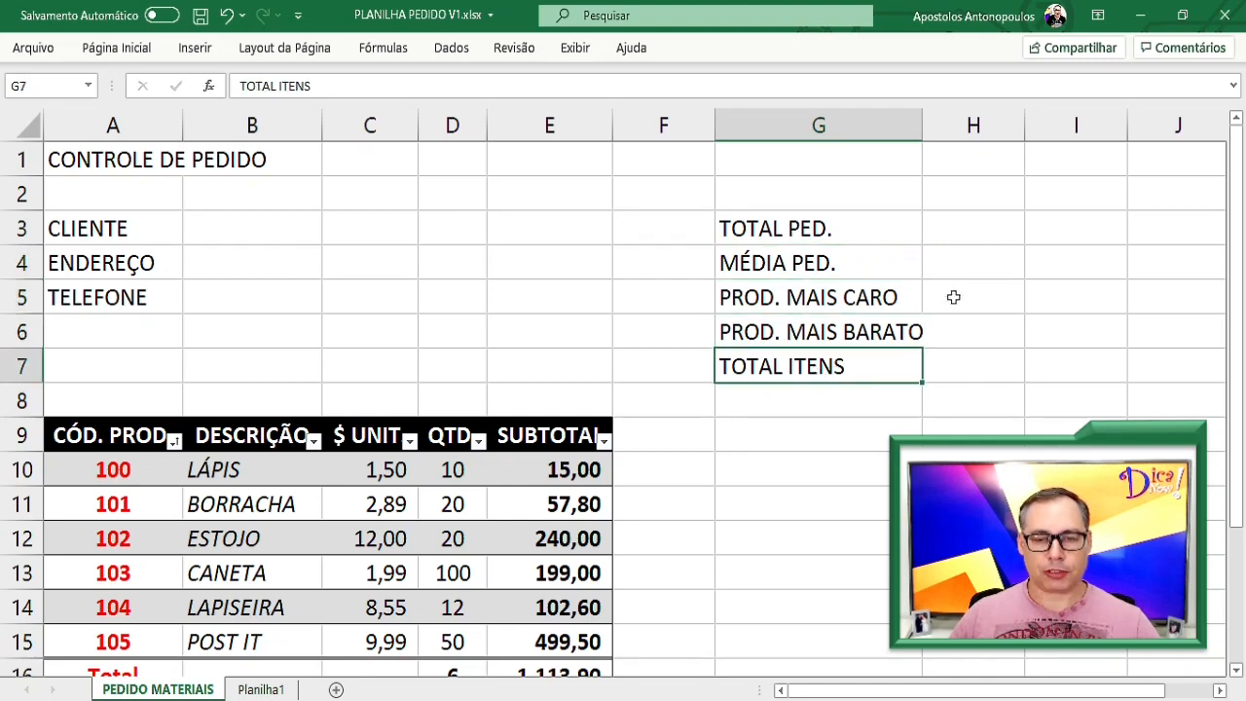
Widen column G slightly more and select cell H3 beside the TOTAL PED. label
drag(922, 134, 946, 144)
click(990, 227)
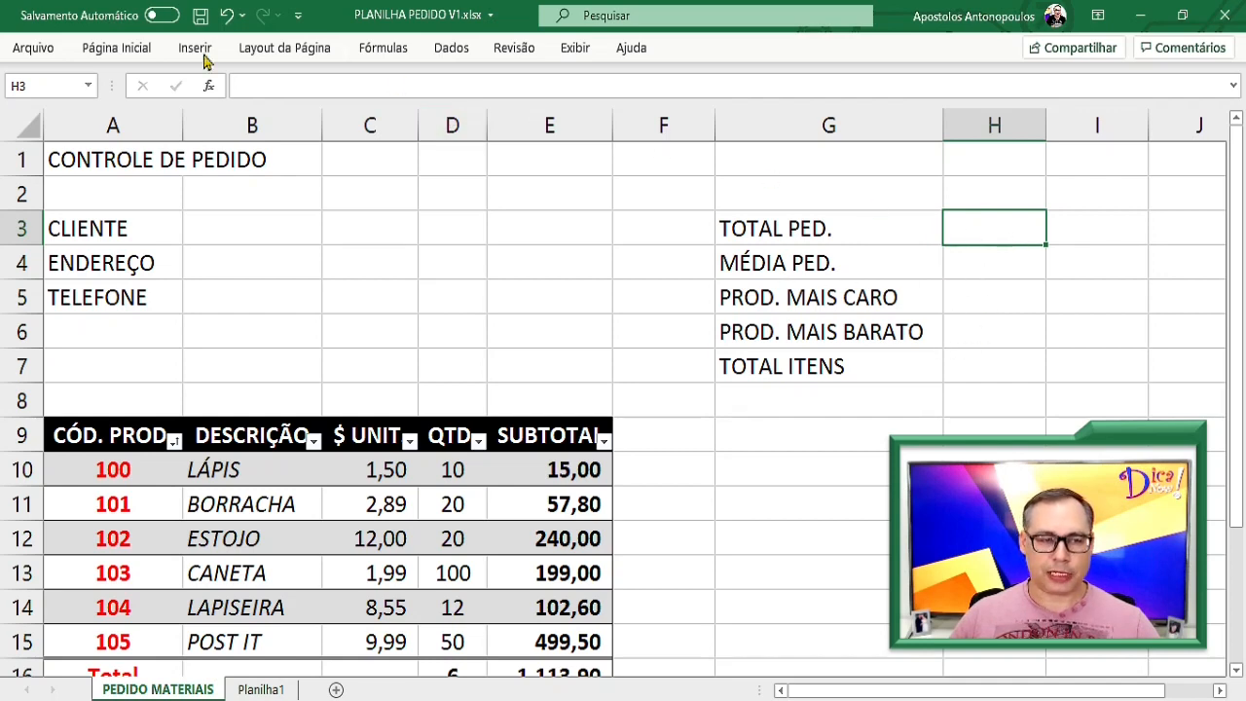
Toggle the ribbon between collapsed and expanded on the home commands, leaving it permanently expanded
double_click(117, 49)
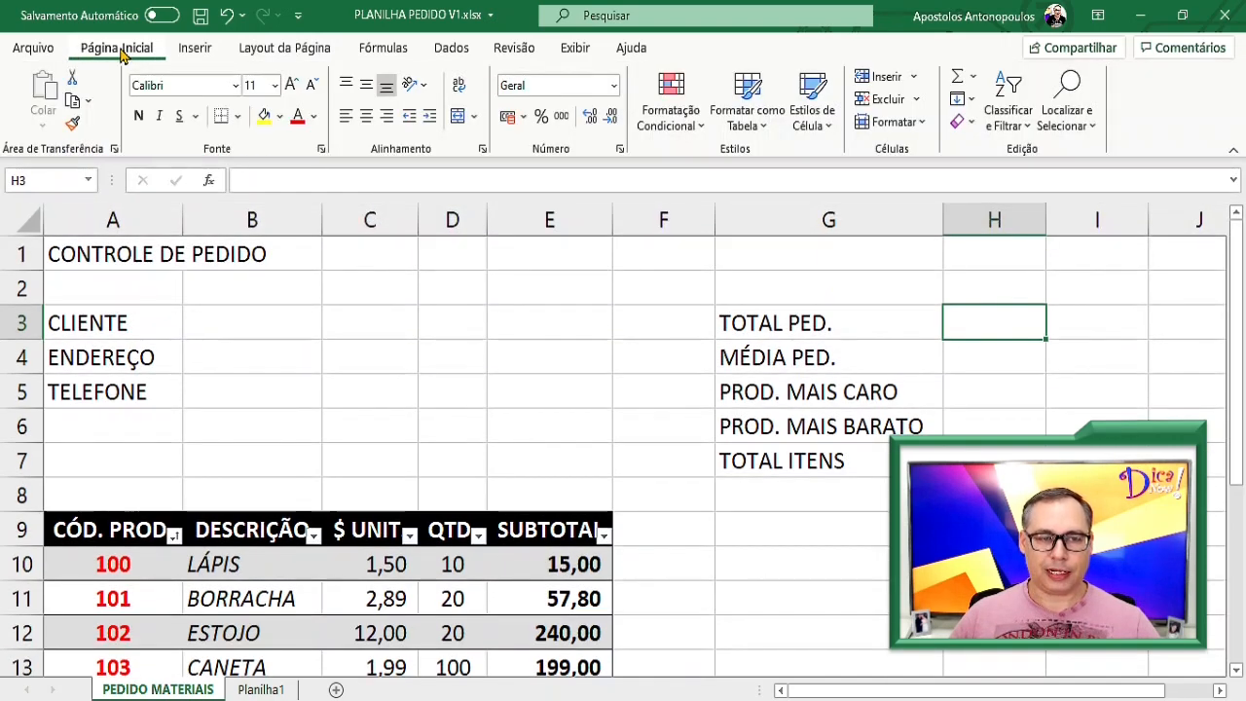
double_click(119, 48)
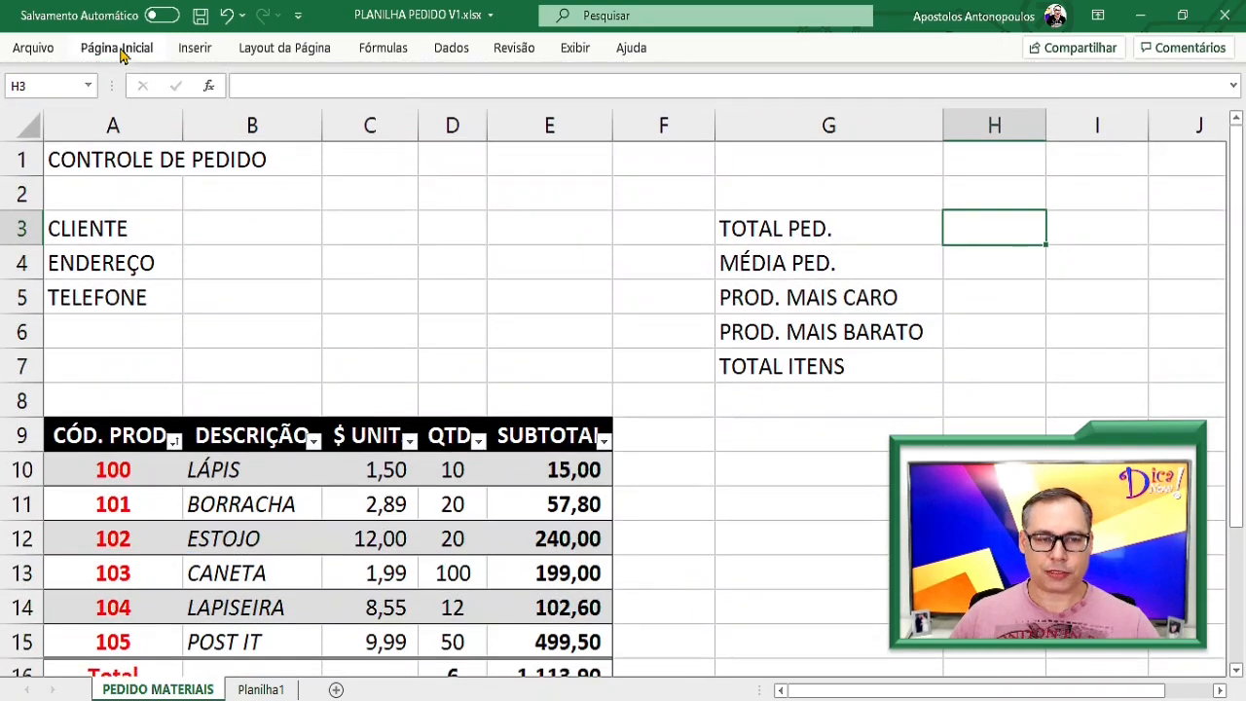
double_click(118, 51)
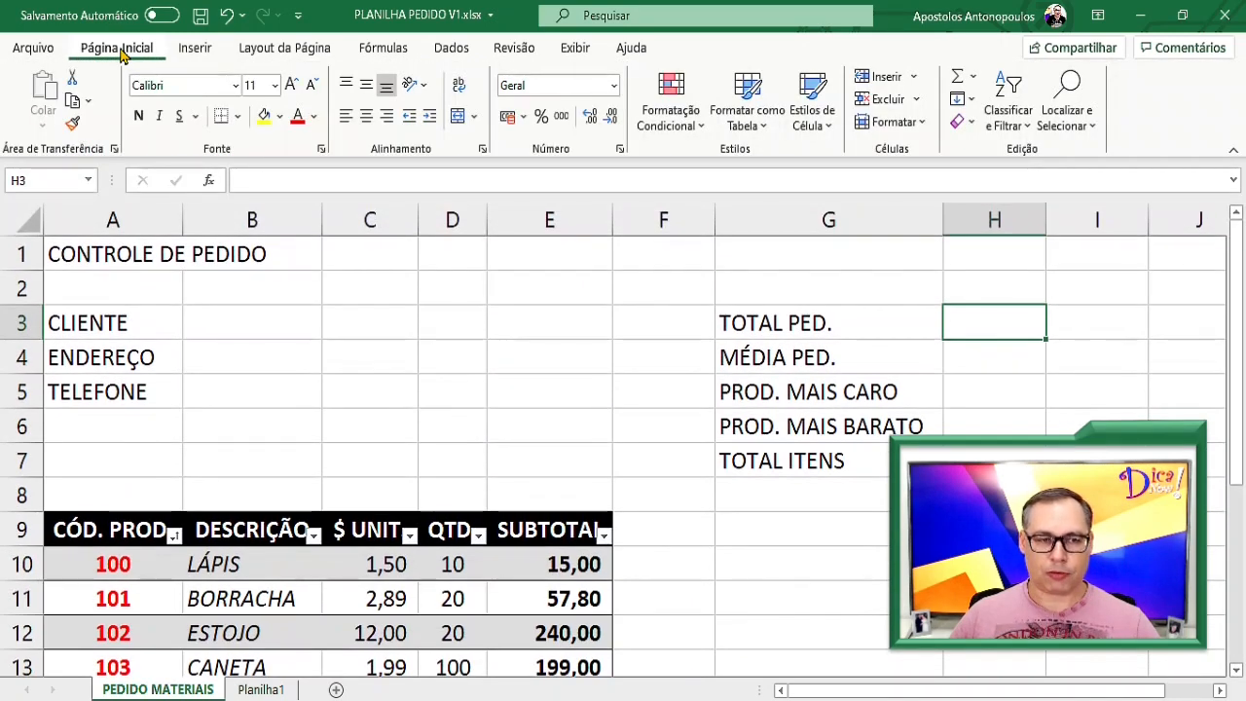
double_click(118, 49)
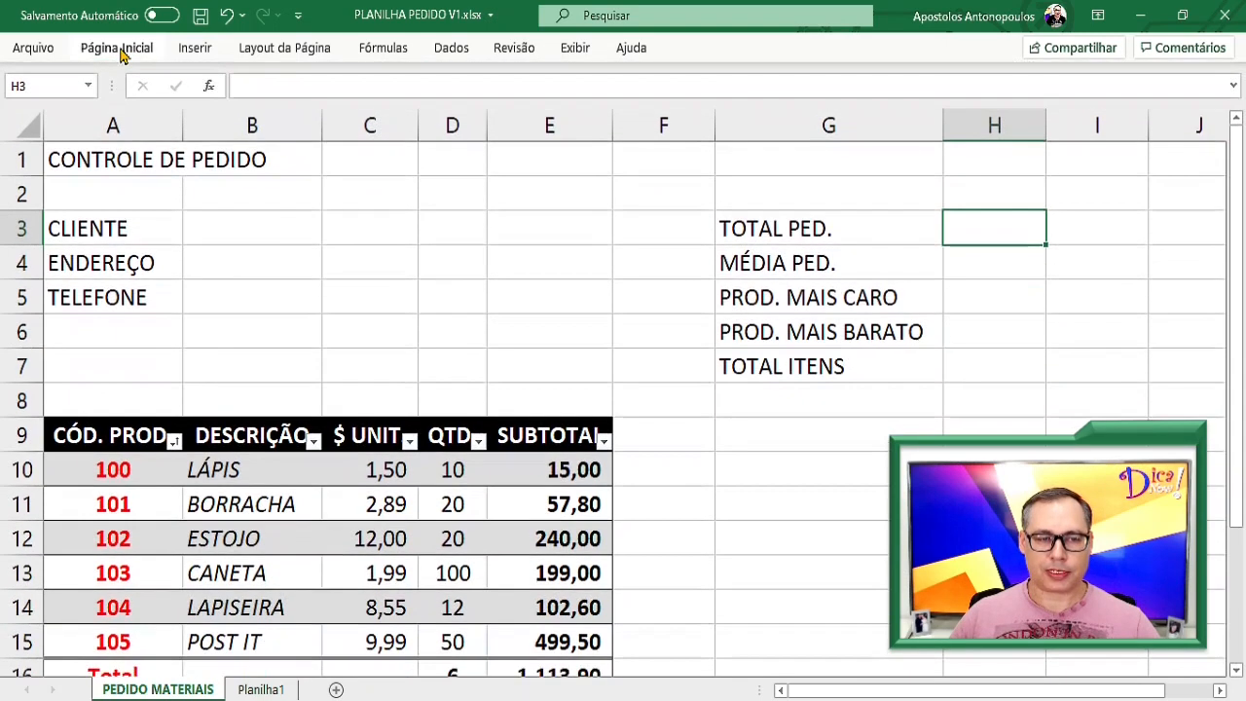
double_click(119, 49)
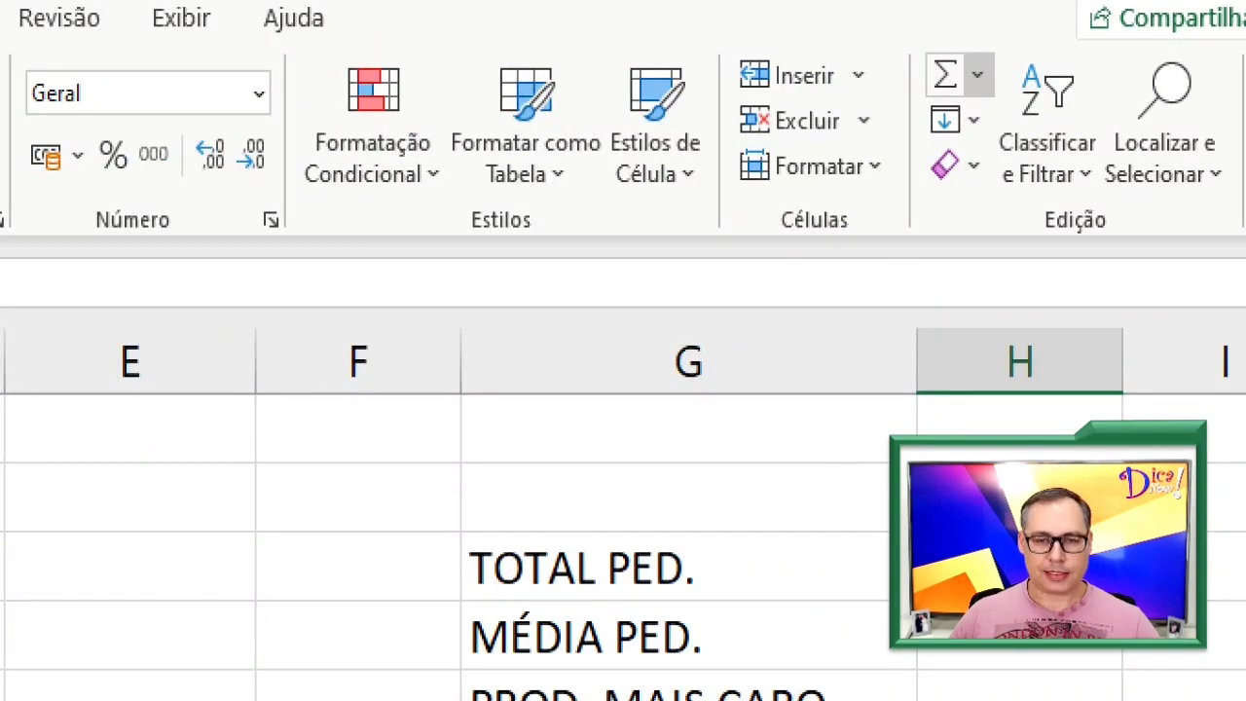
mouse_move(913, 39)
mouse_down()
mouse_move(995, 113)
mouse_move(1004, 107)
mouse_up()
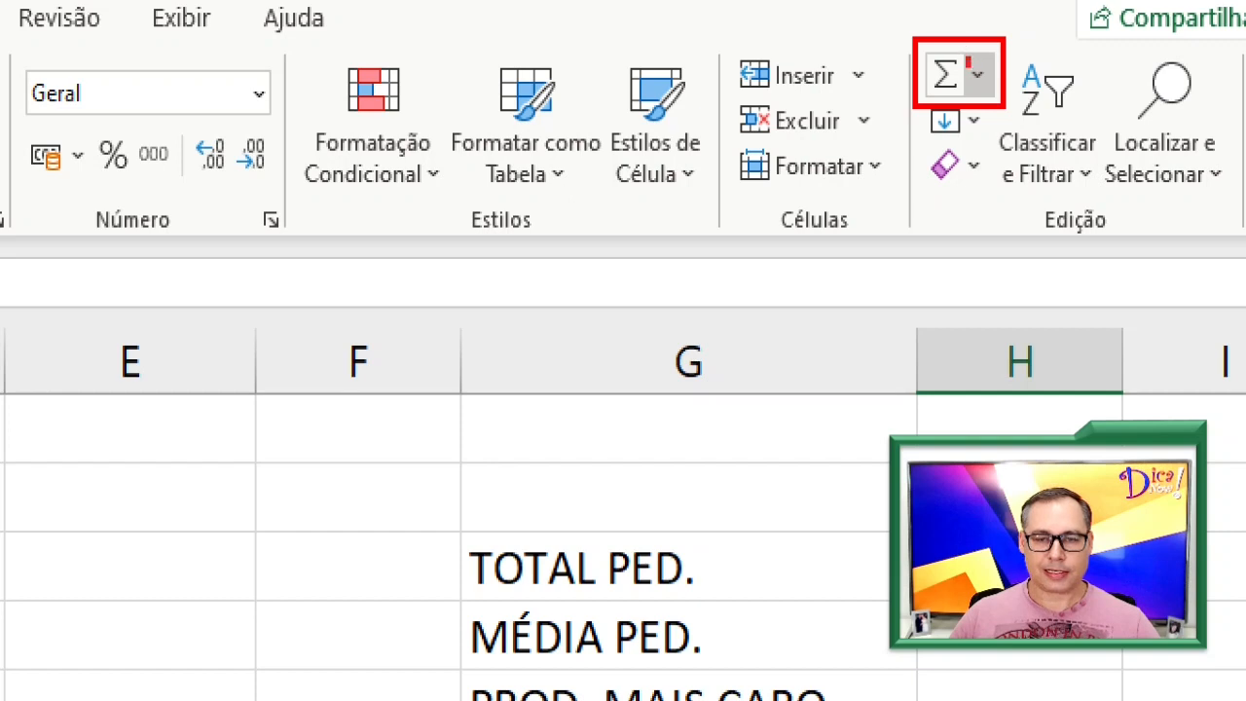
drag(967, 56, 992, 95)
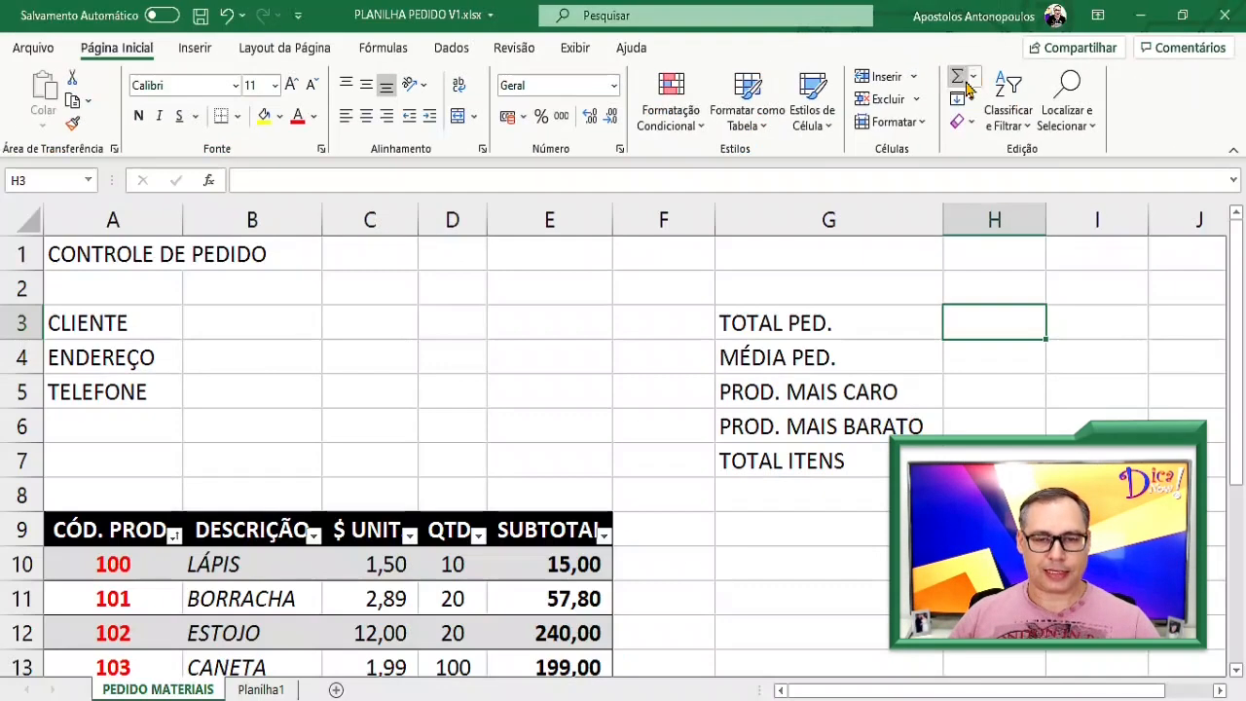
Calculate the order total in H3 with a SOMA formula over the table's SUBTOTAL values in E10:E15
click(973, 86)
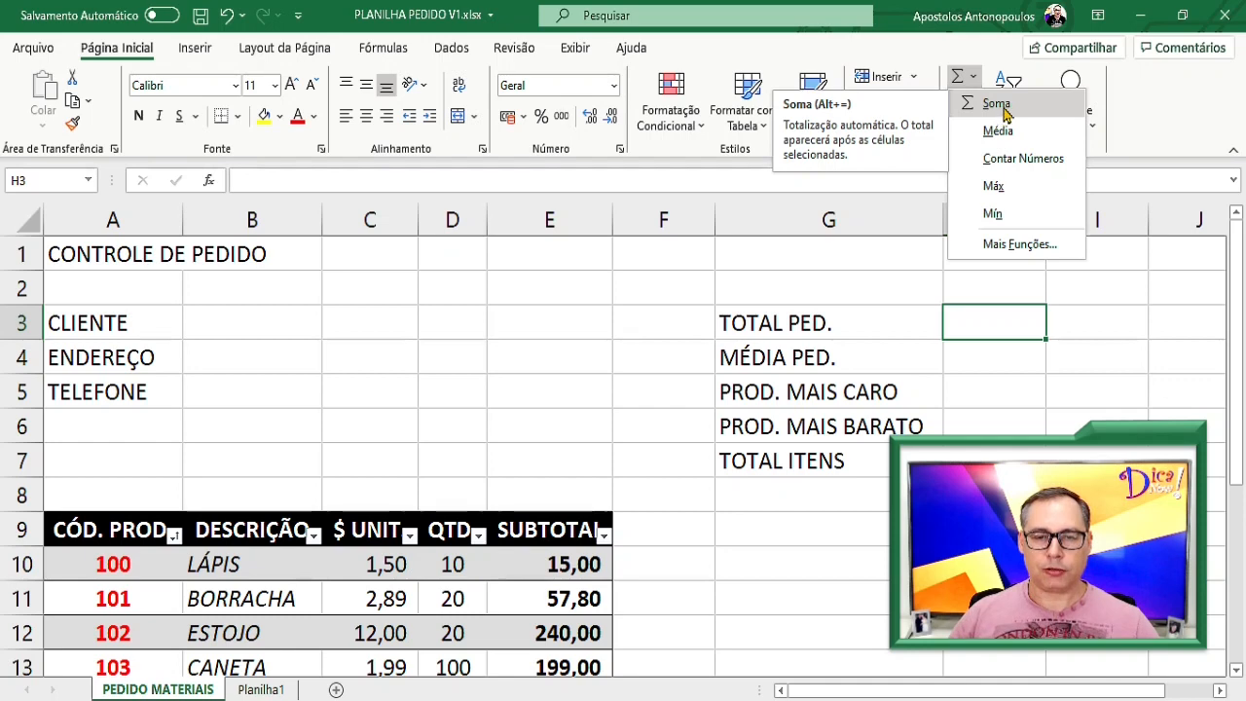
click(999, 107)
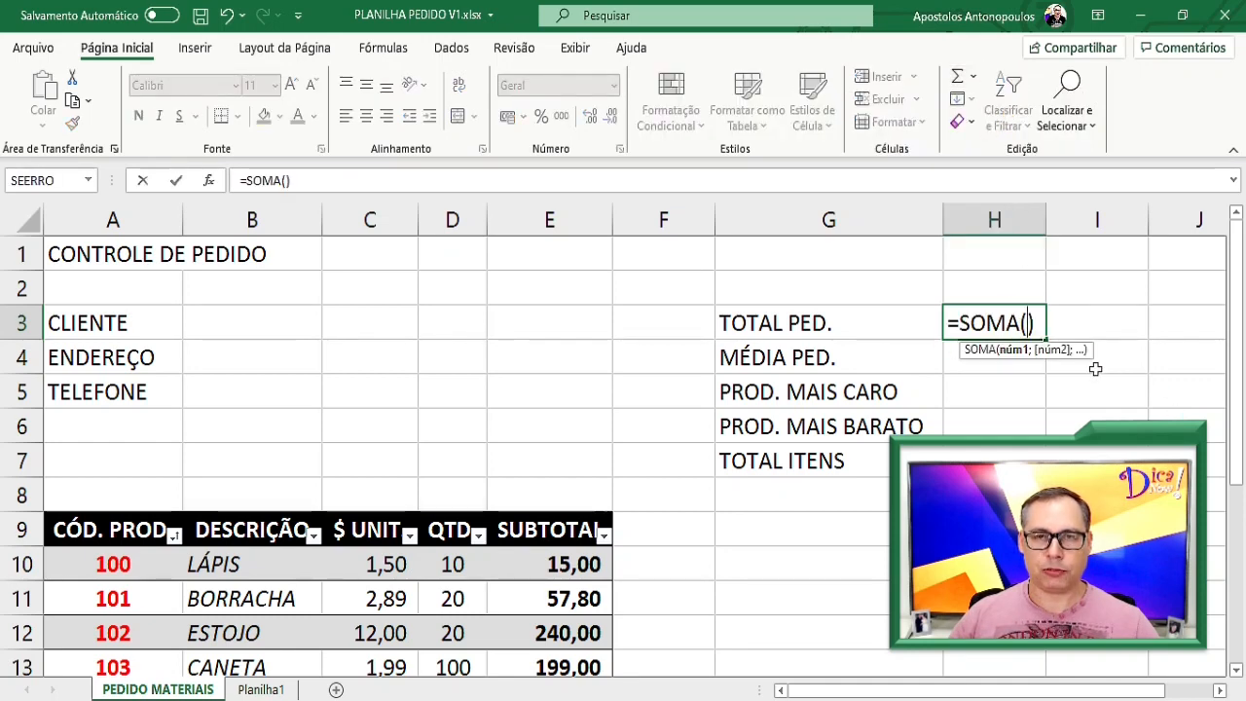
scroll(1095, 364, down, 2)
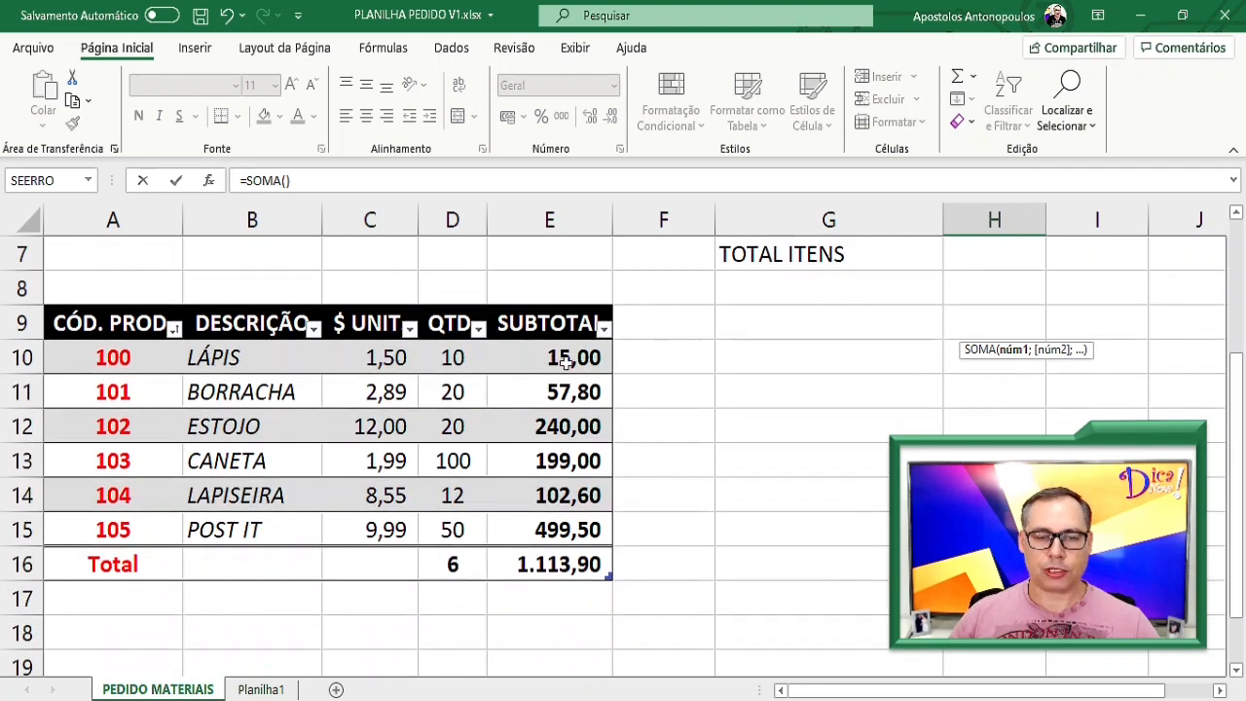
drag(553, 357, 560, 535)
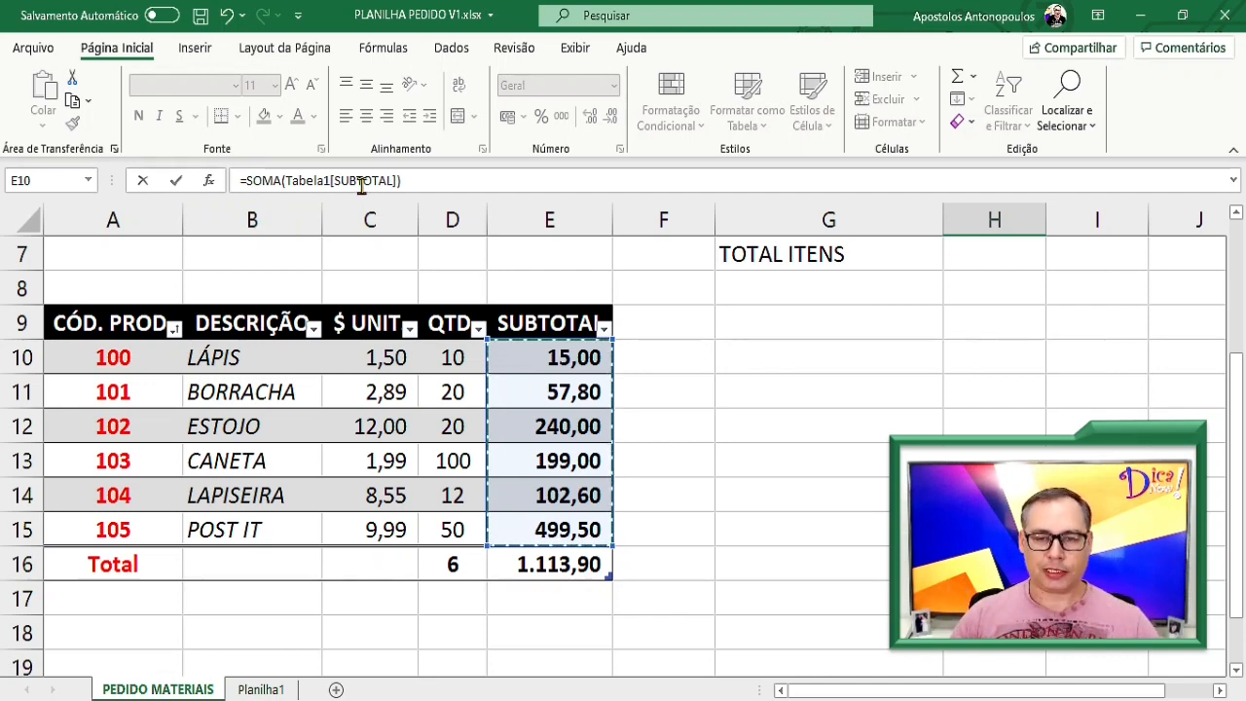
key(Return)
scroll(822, 321, up, 1)
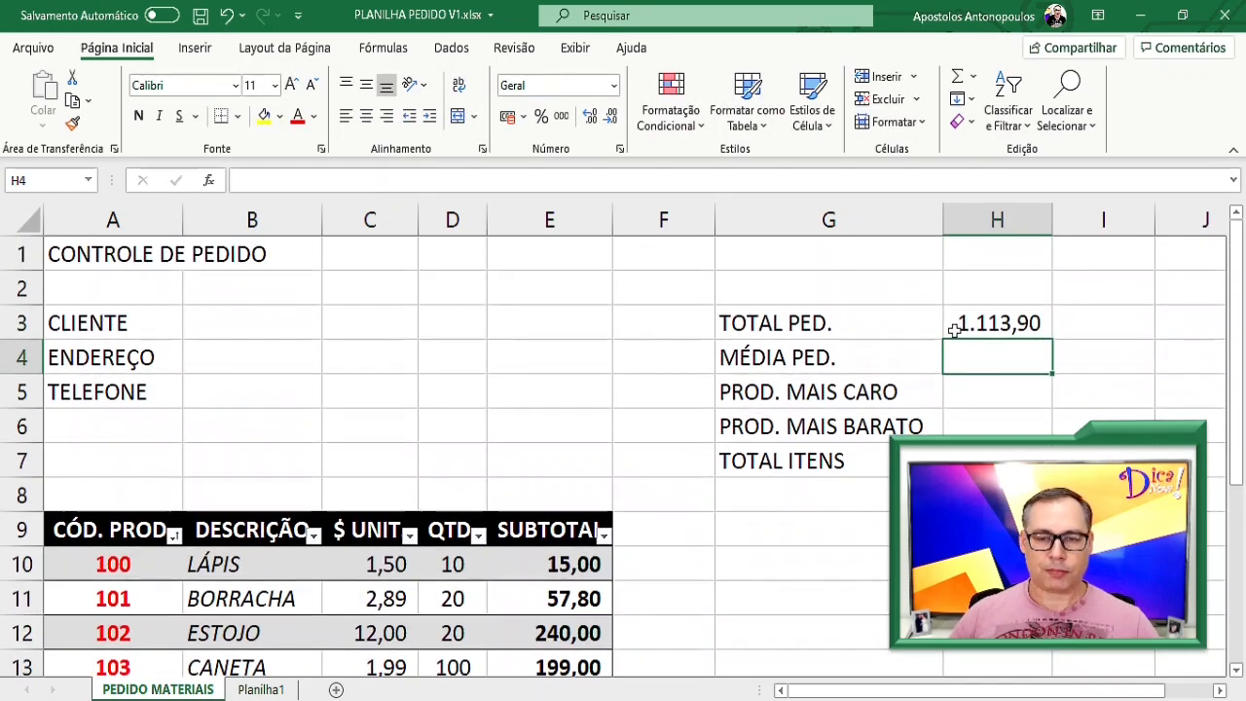
Compare the TOTAL PED. result and formula in H3 with the table's total in E16
click(981, 327)
scroll(981, 328, down, 1)
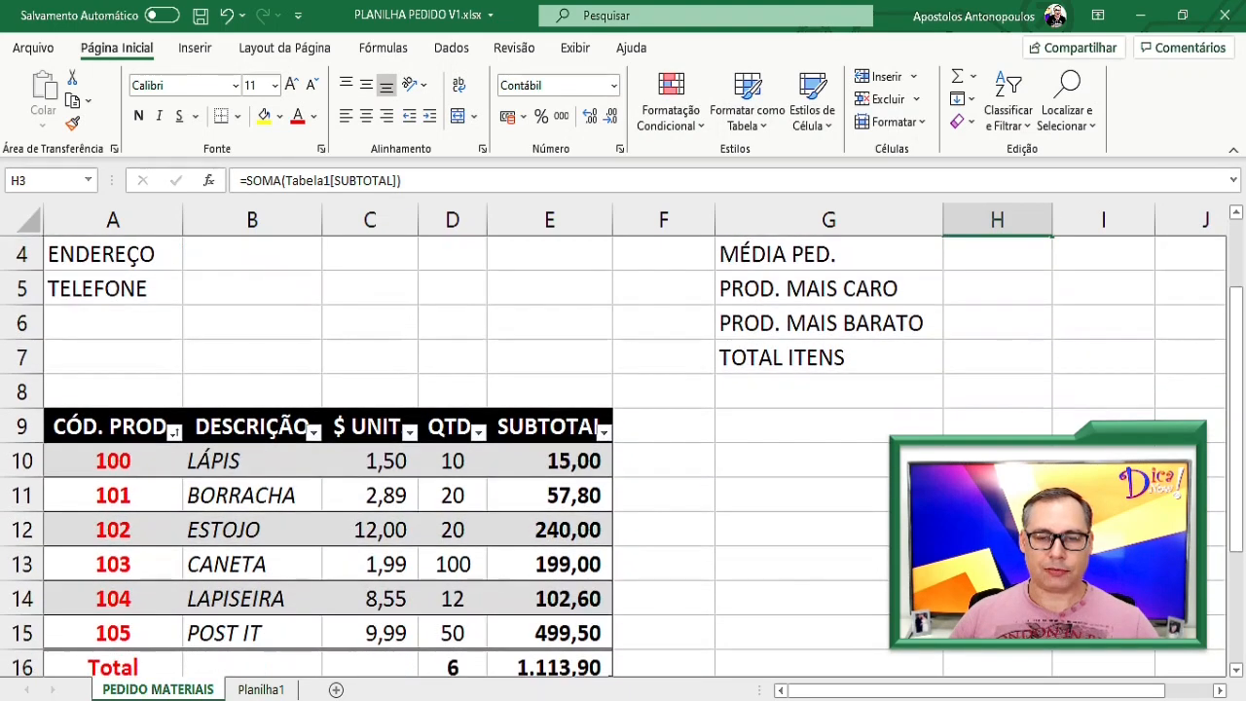
scroll(950, 436, down, 1)
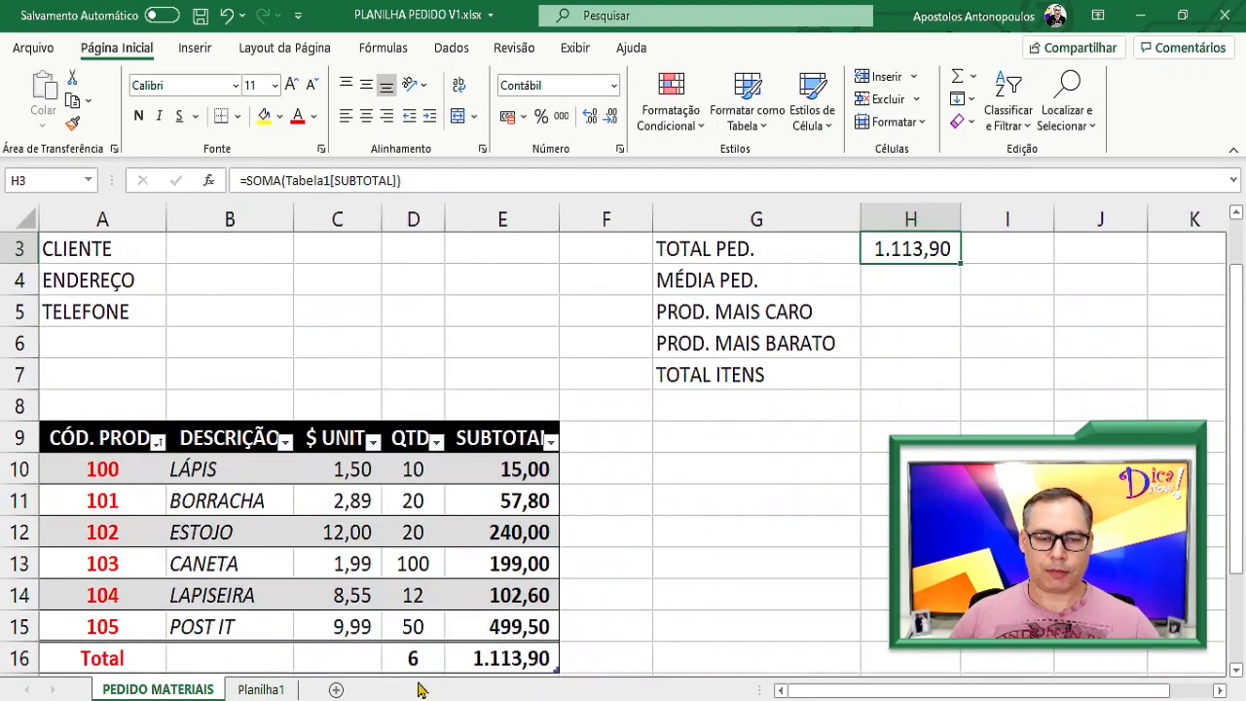
click(499, 656)
click(933, 247)
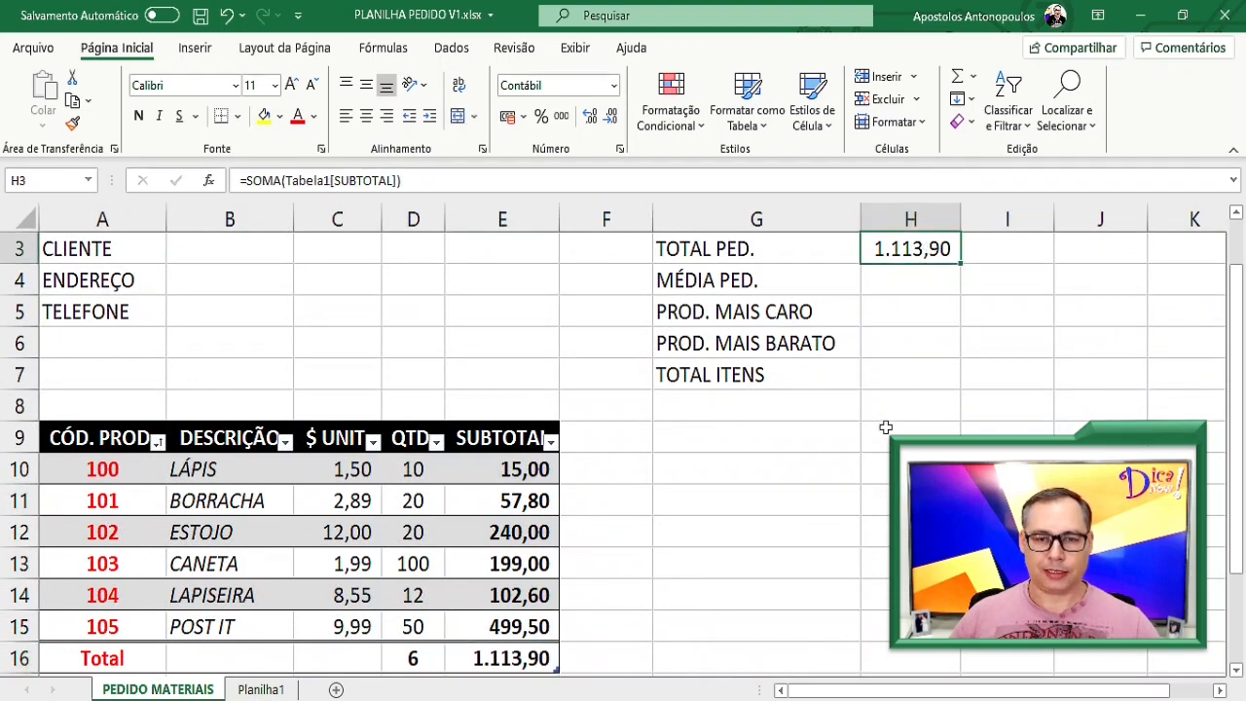
Calculate the order average in H4 with a MÉDIA formula over the table's SUBTOTAL values in E10:E15
click(899, 278)
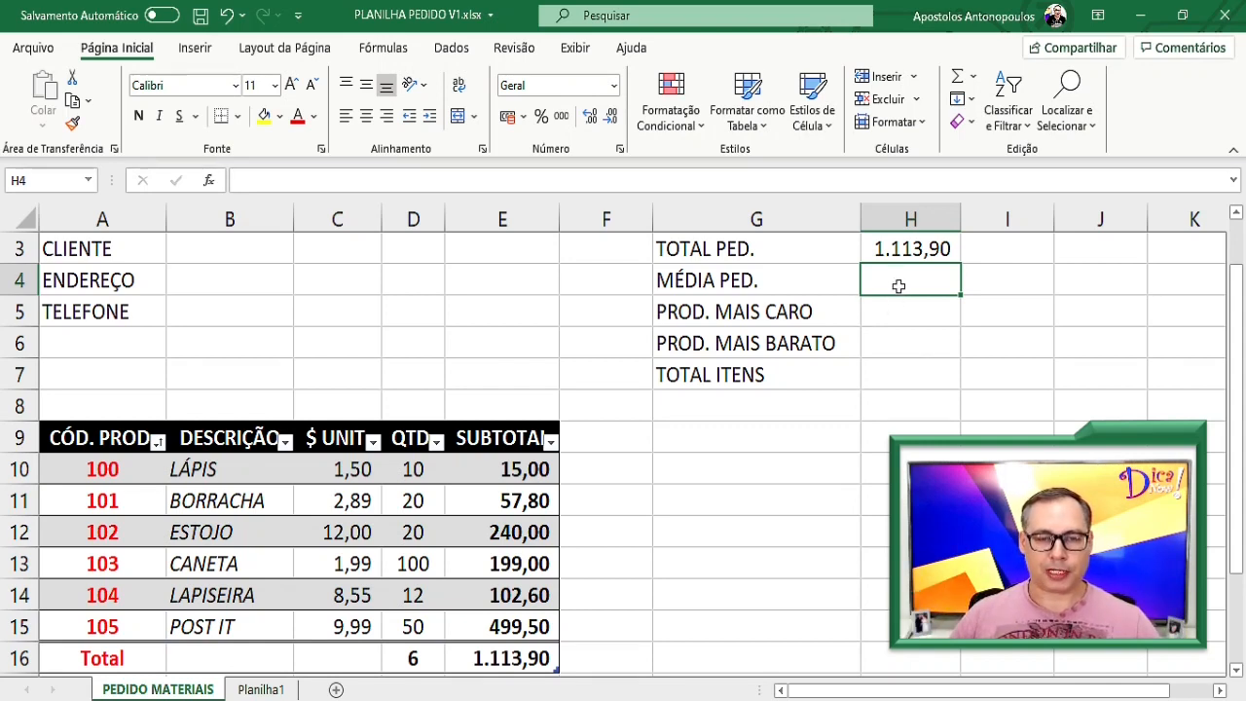
click(972, 76)
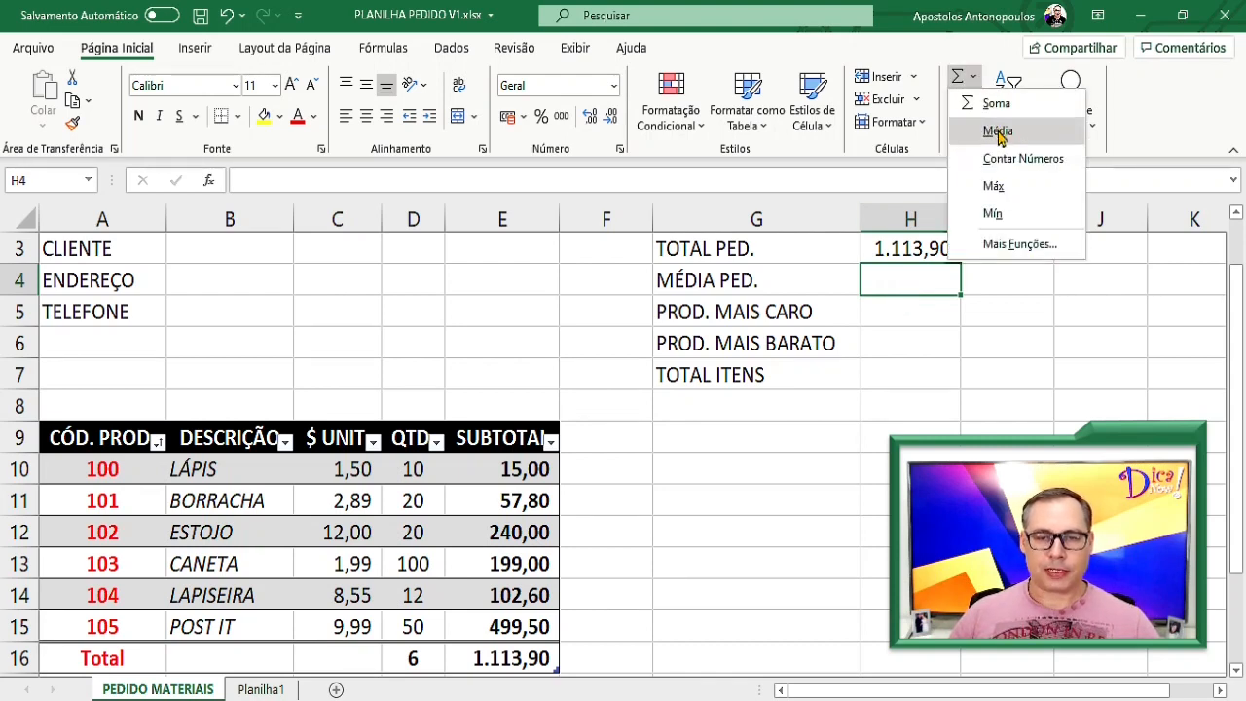
click(998, 131)
click(493, 469)
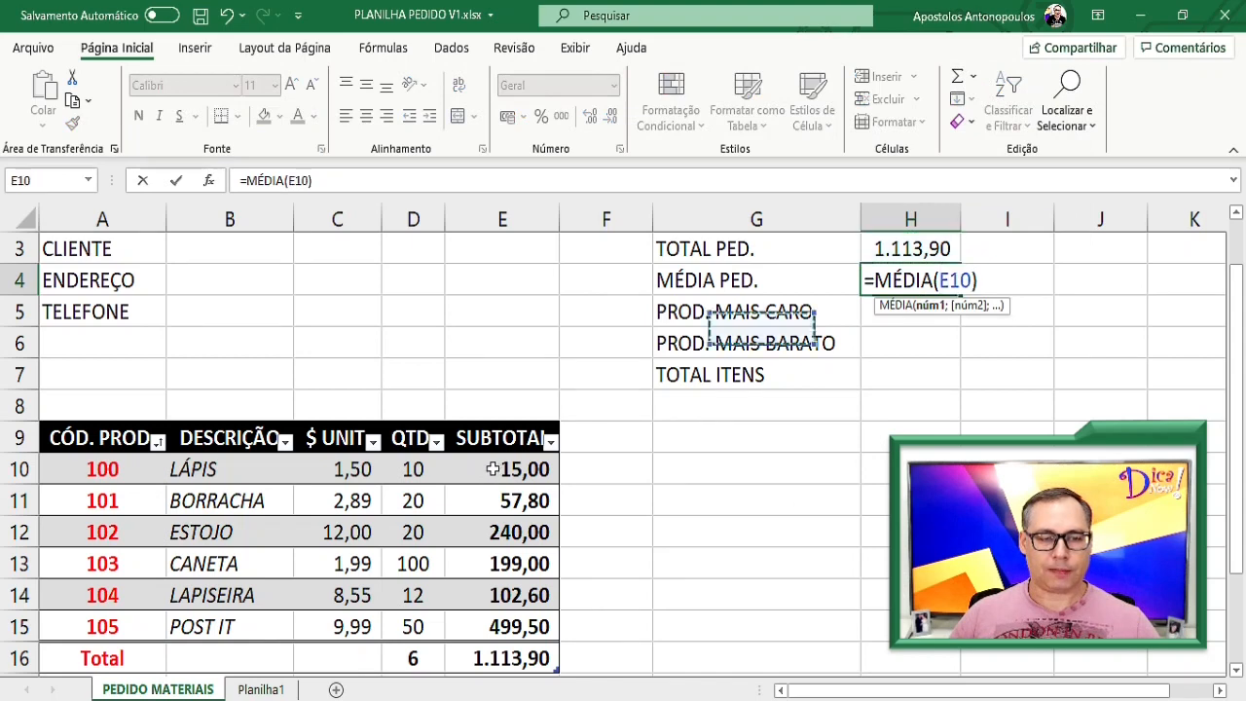
drag(493, 469, 496, 628)
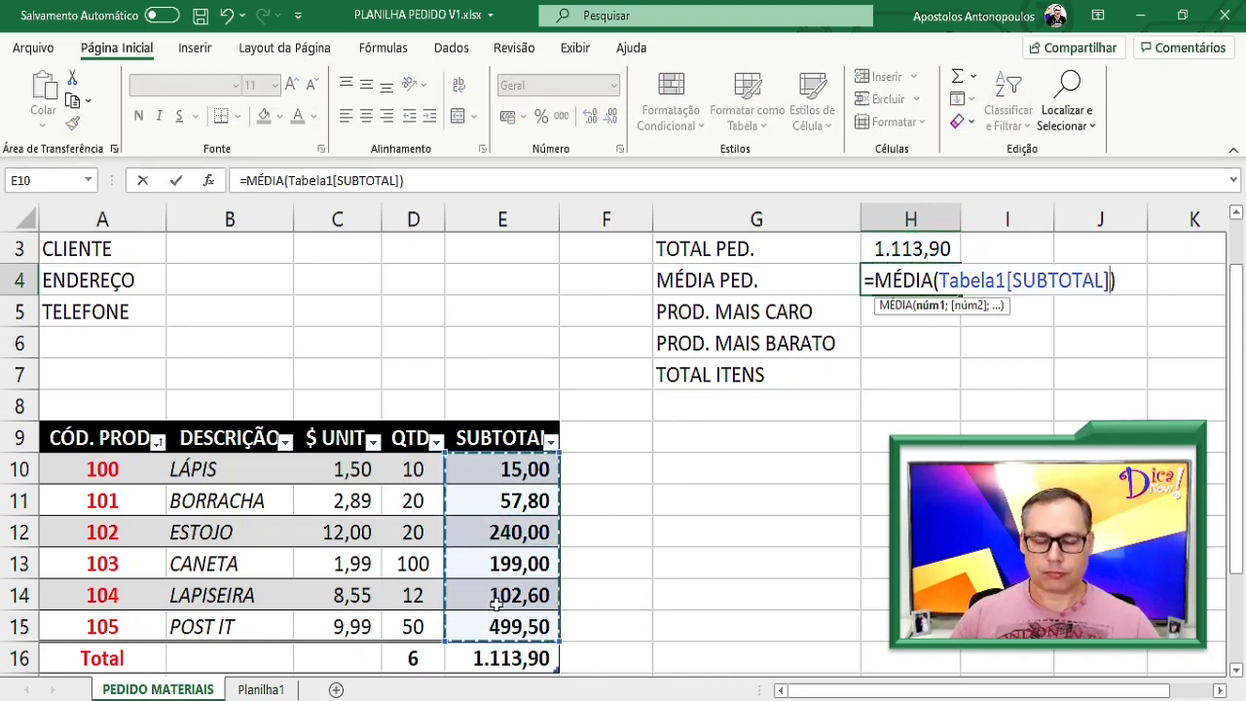
key(Return)
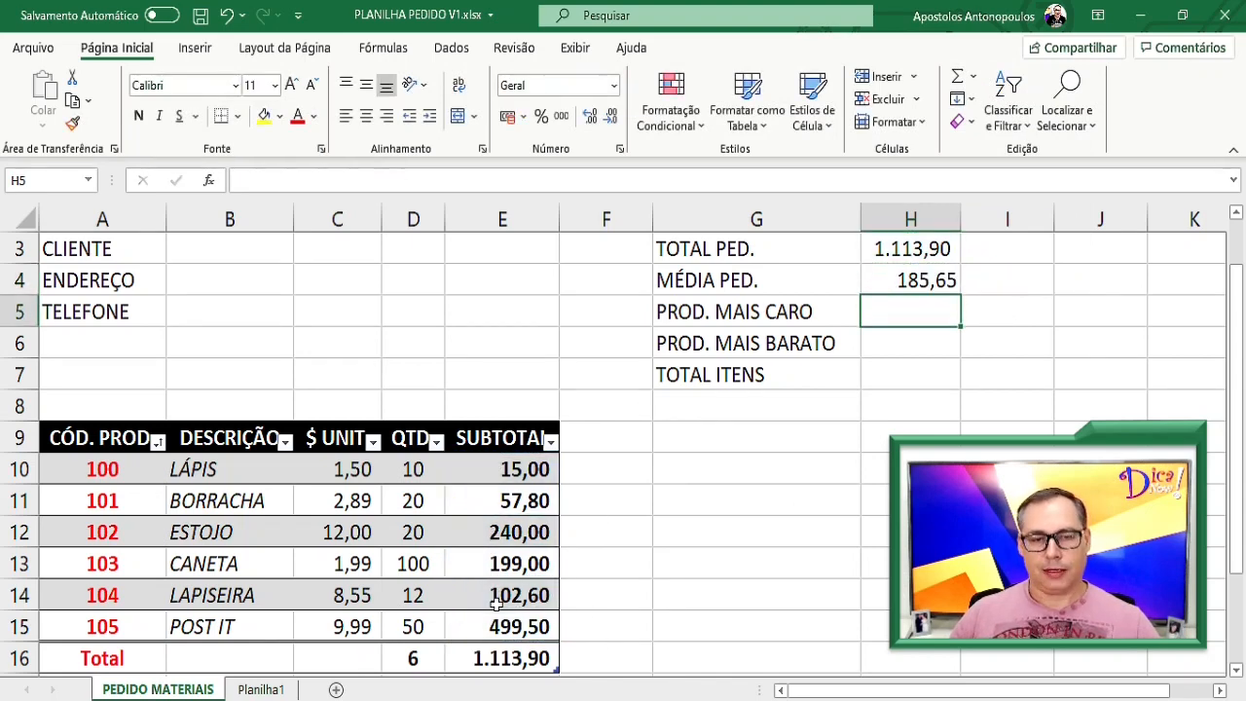
Calculate the most expensive product in H5 with a MÁXIMO formula over E10:E15 and check it against the POST IT subtotal
click(973, 78)
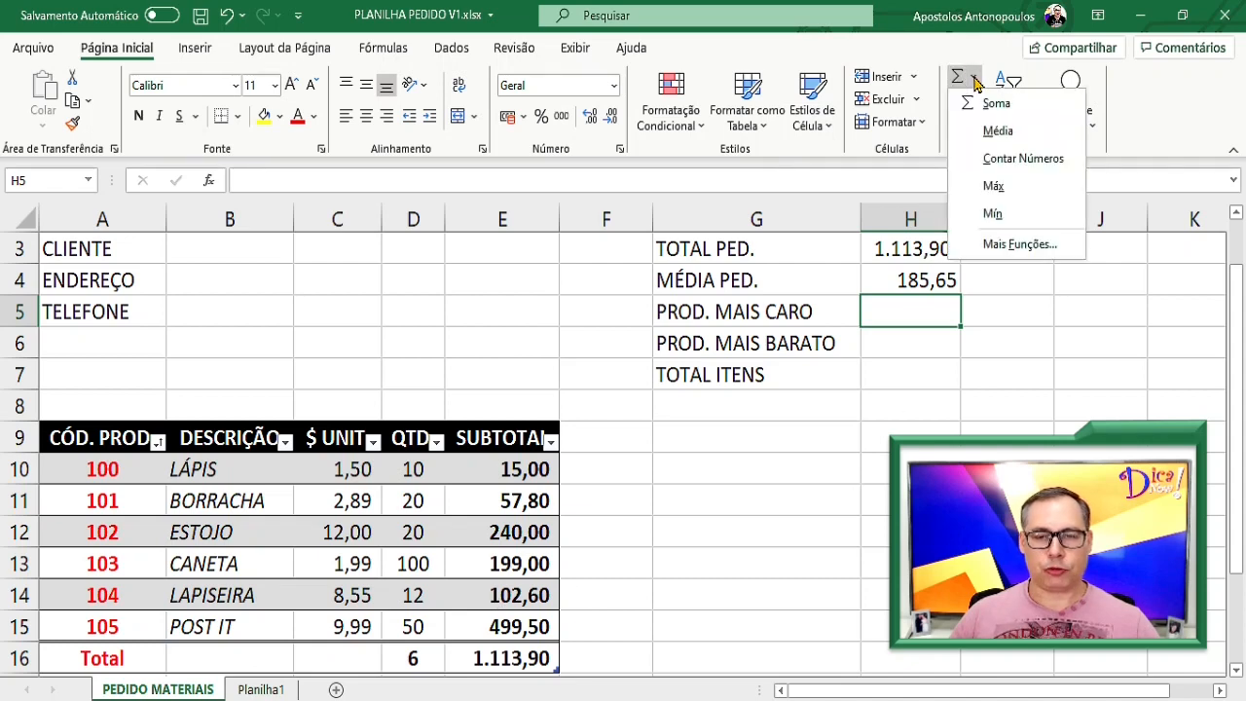
click(996, 190)
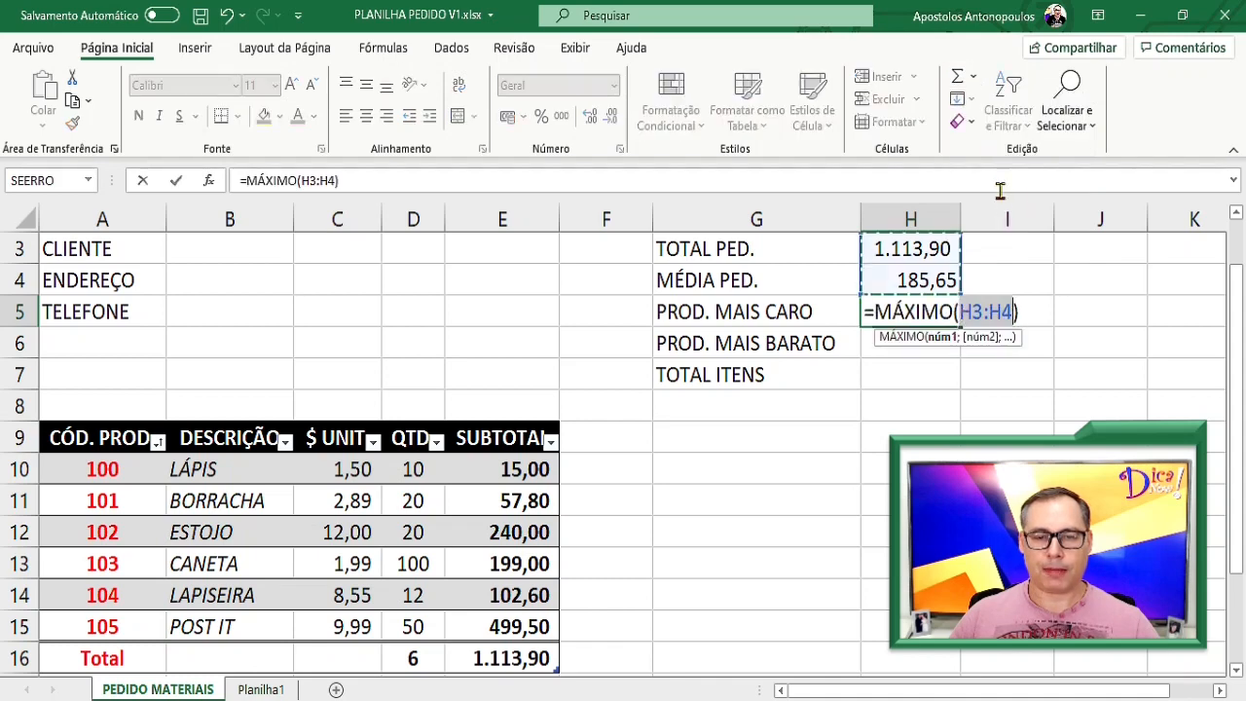
drag(516, 471, 504, 626)
key(Return)
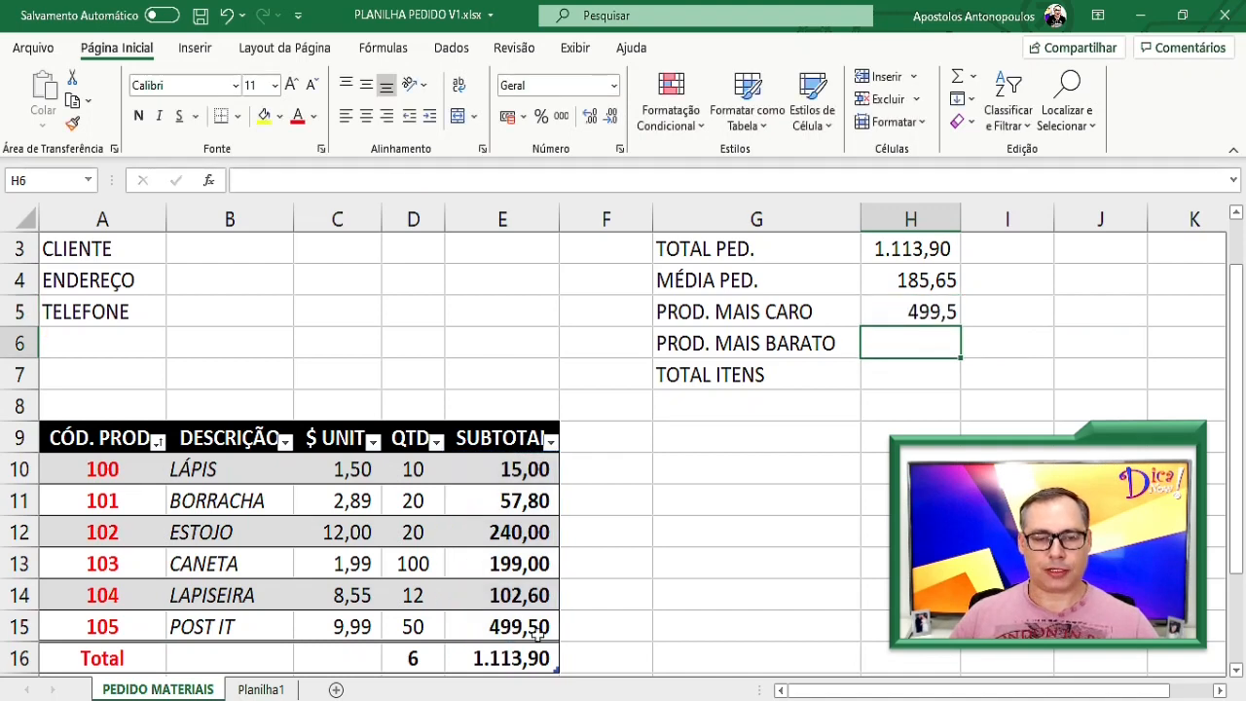
click(530, 629)
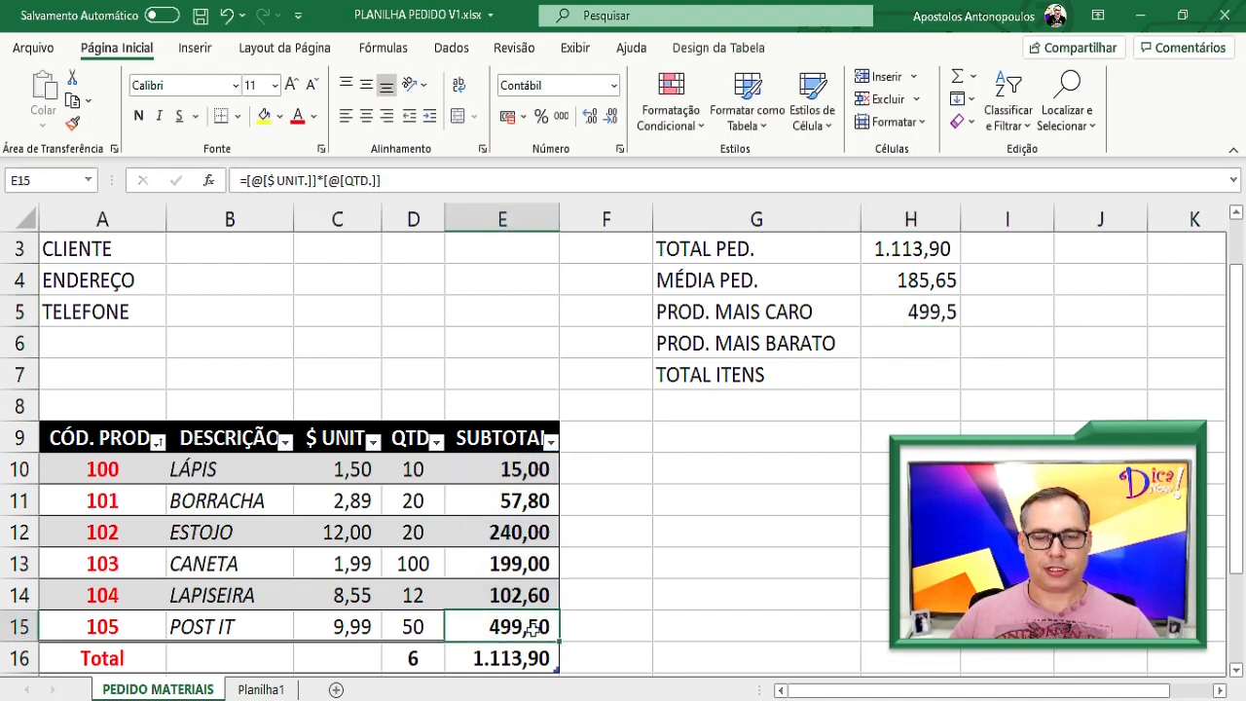
Fill the MÁXIMO formula from H5 down to H6 and H7
click(874, 348)
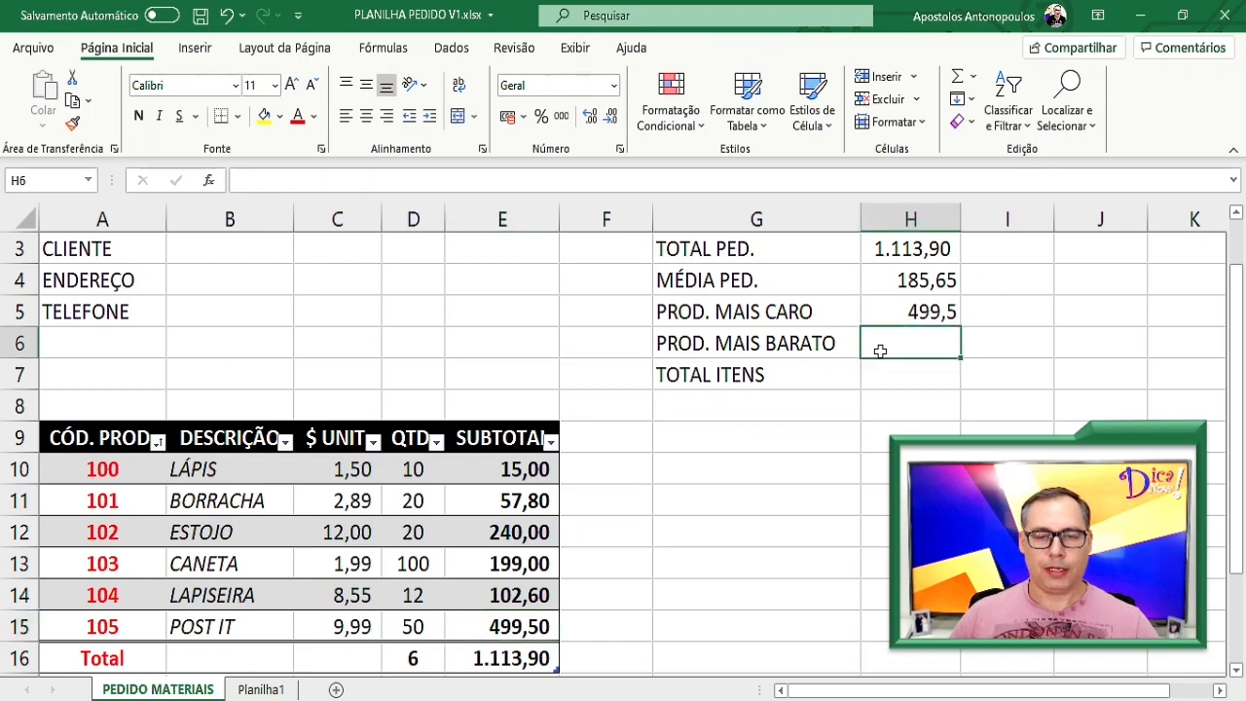
click(942, 316)
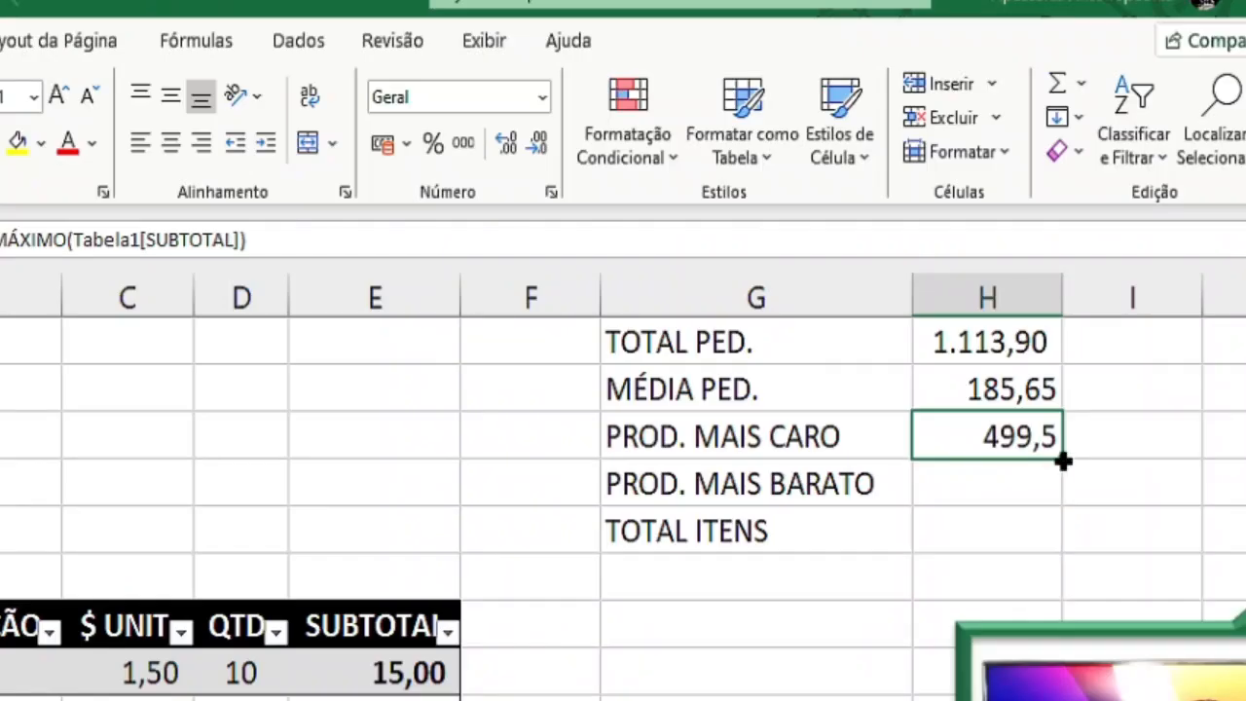
drag(1061, 457, 1034, 562)
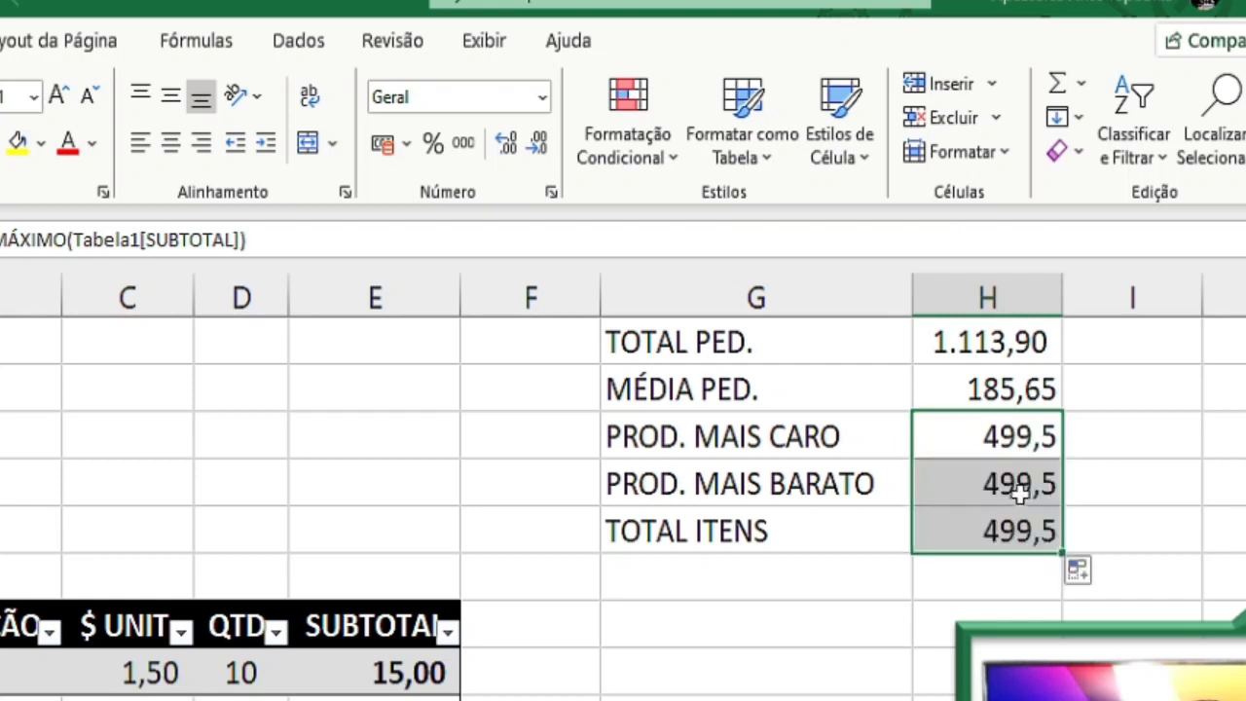
Replace MÁXIMO with MÍNIMO in the H6 formula to calculate the cheapest product from the table's SUBTOTAL values
click(963, 488)
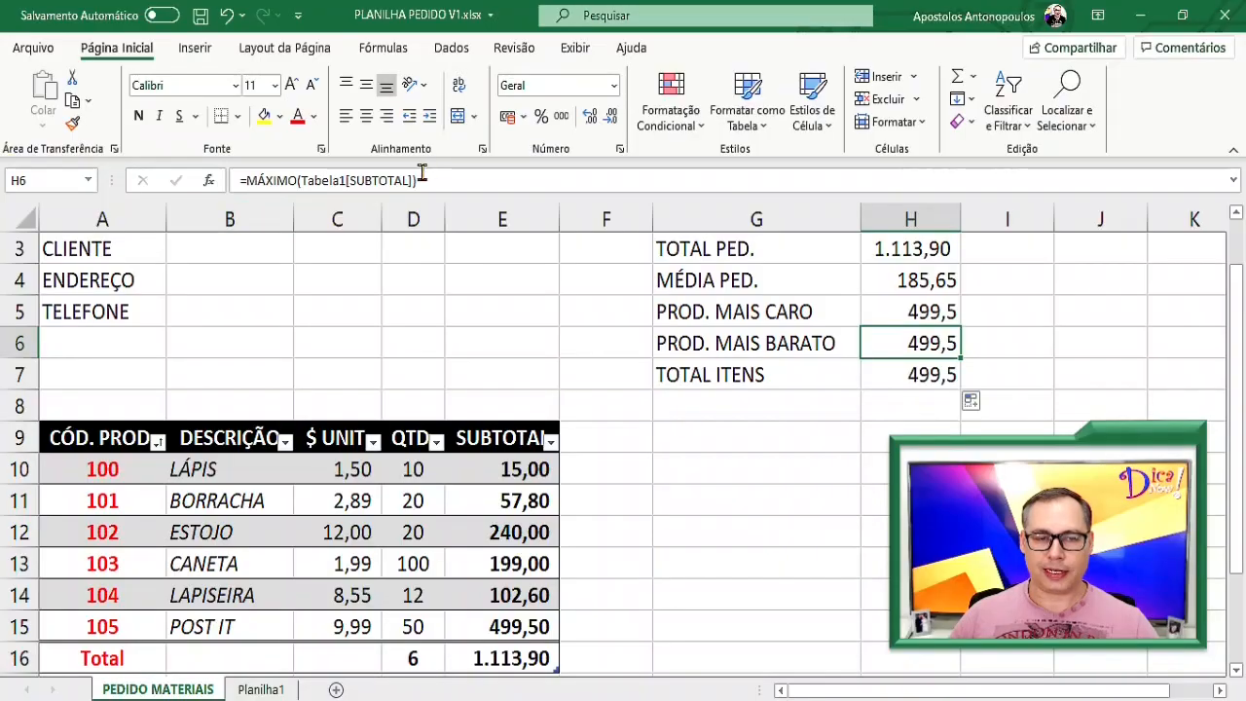
click(421, 180)
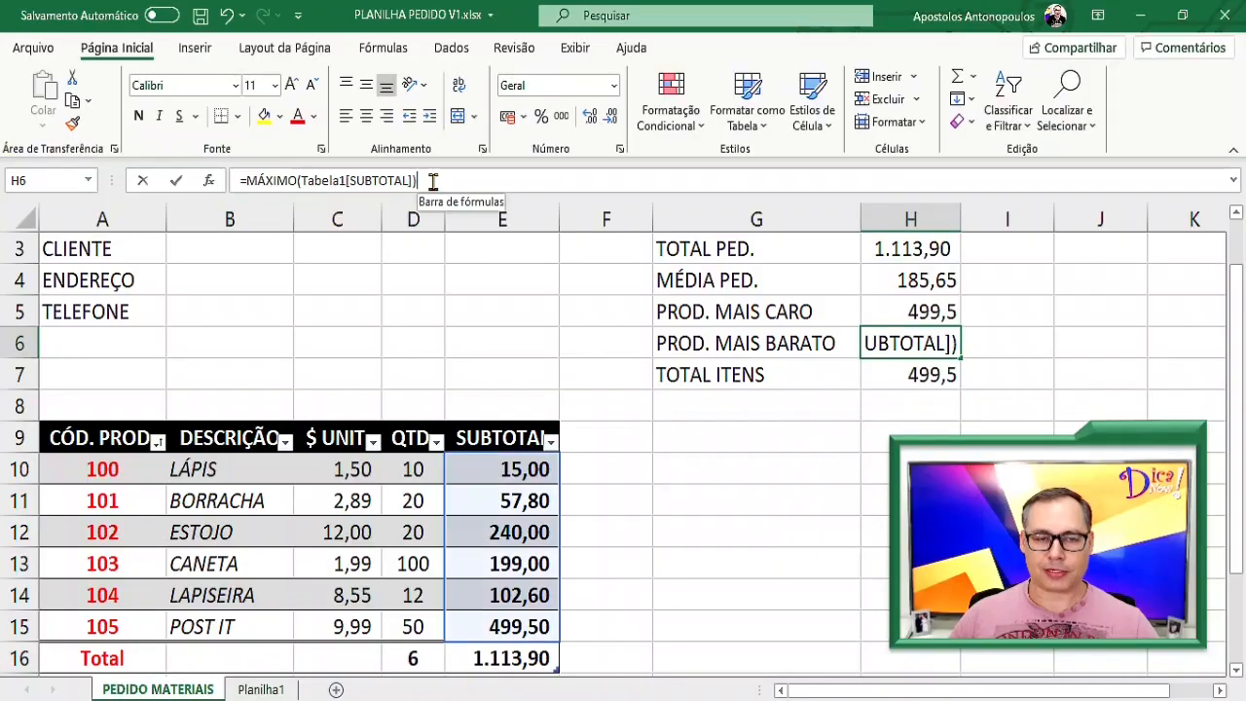
drag(431, 180, 233, 195)
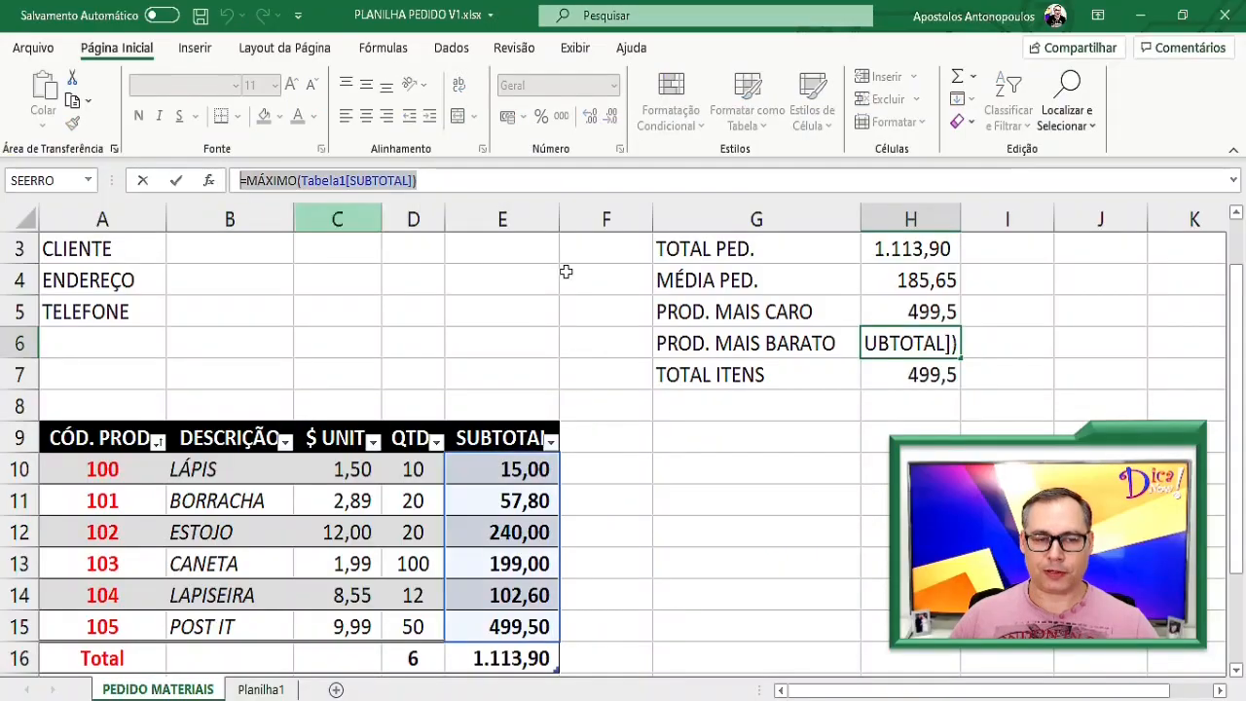
click(471, 181)
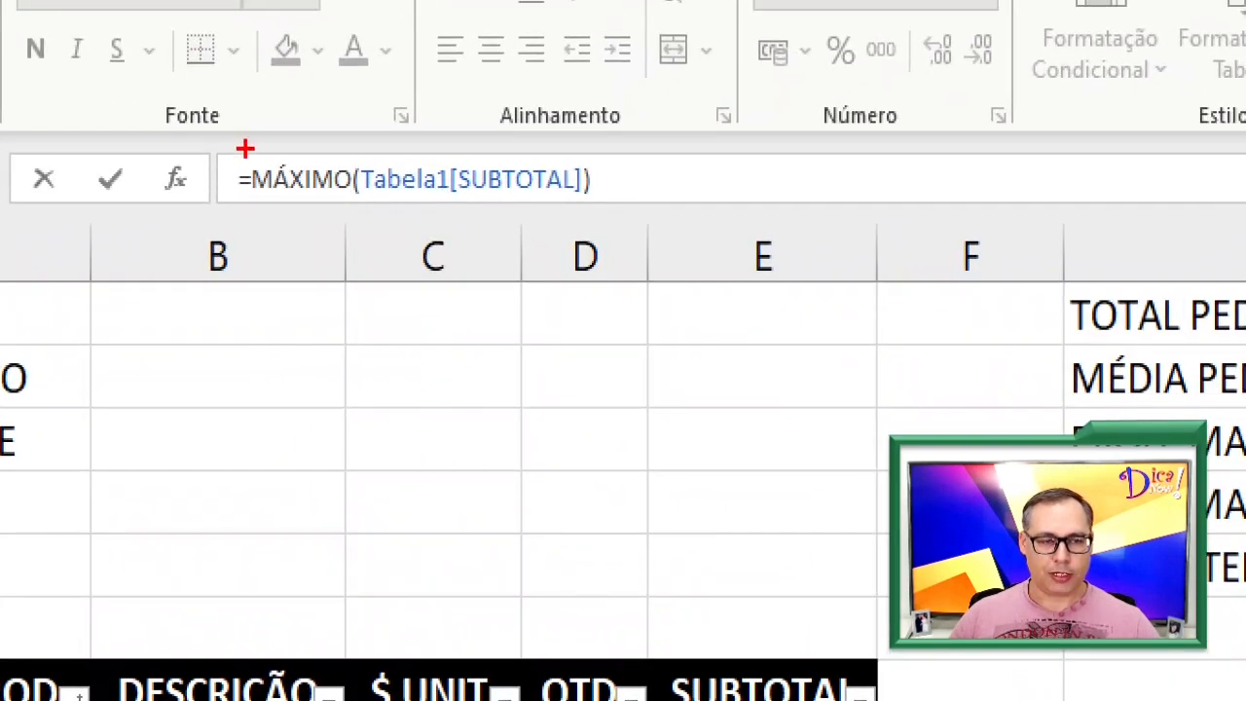
mouse_move(246, 148)
mouse_down()
mouse_move(267, 184)
mouse_move(345, 200)
mouse_up()
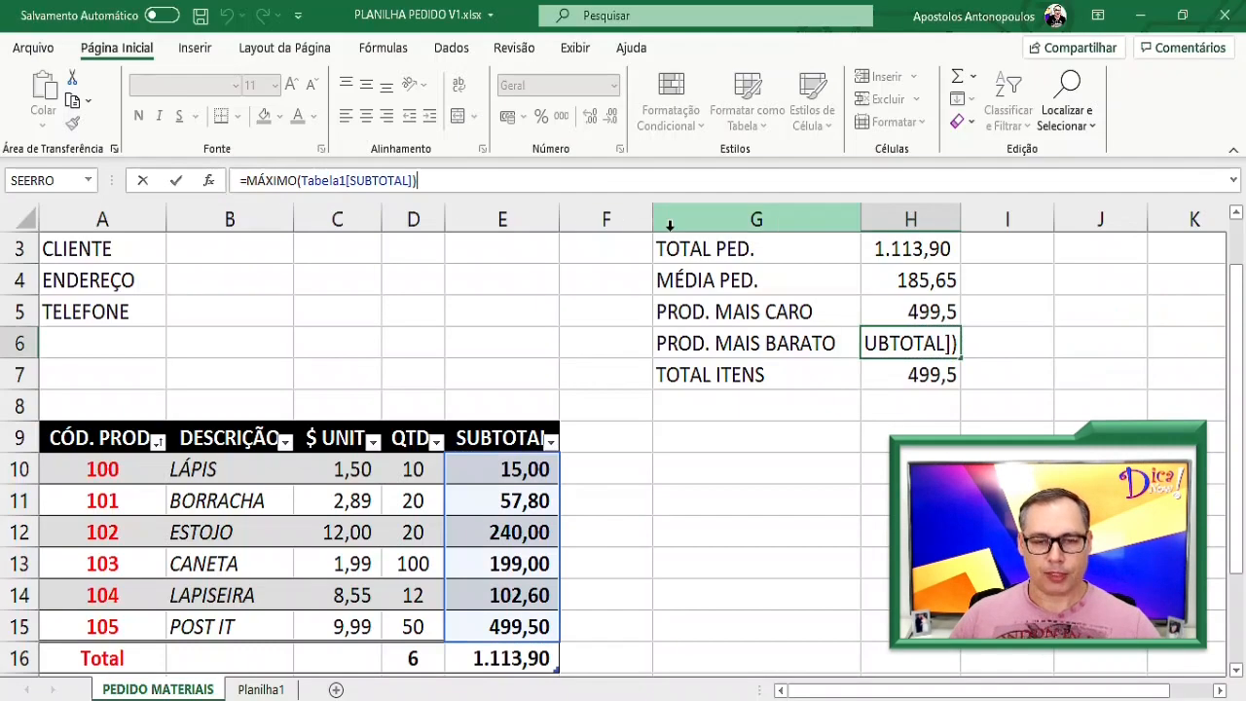
click(316, 179)
double_click(278, 181)
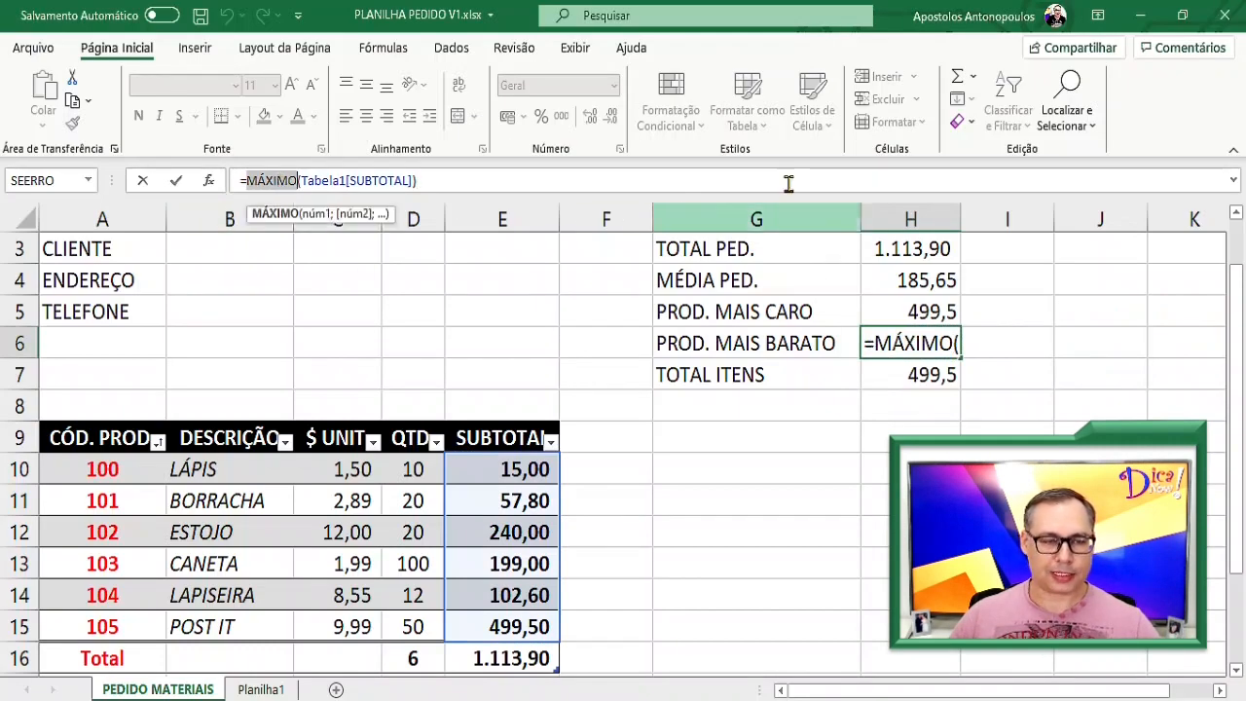
key(BackSpace)
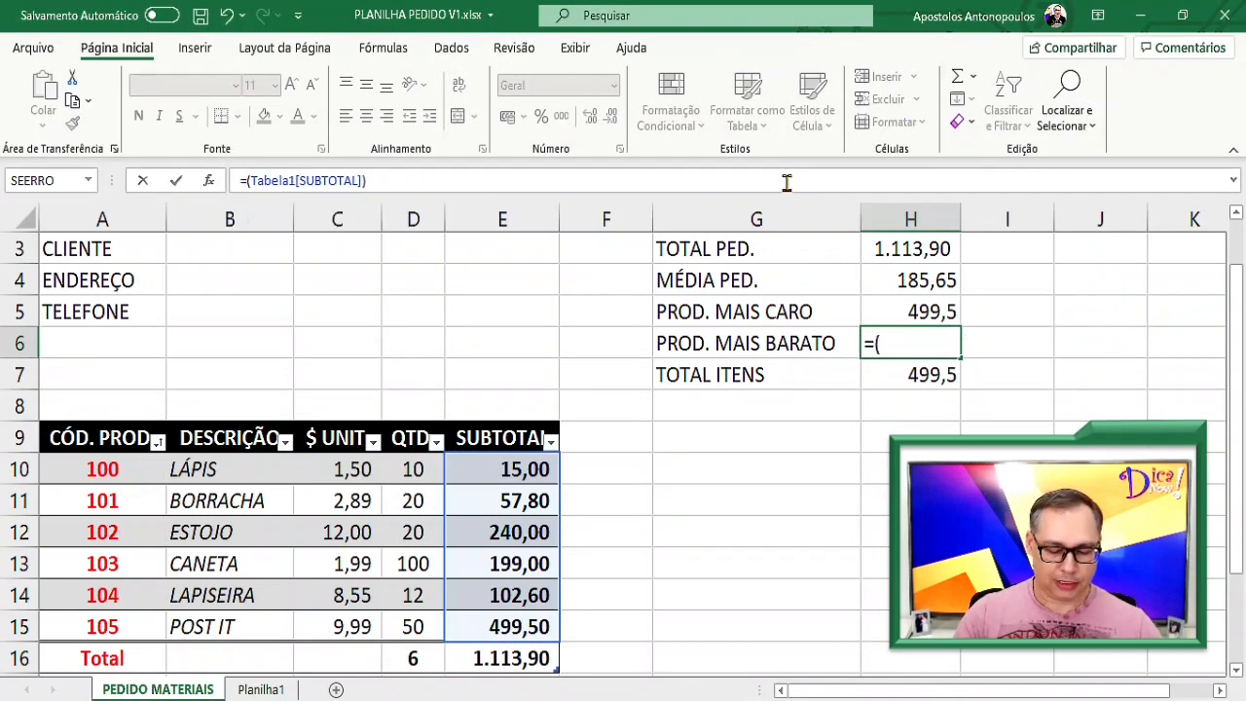
text(mí)
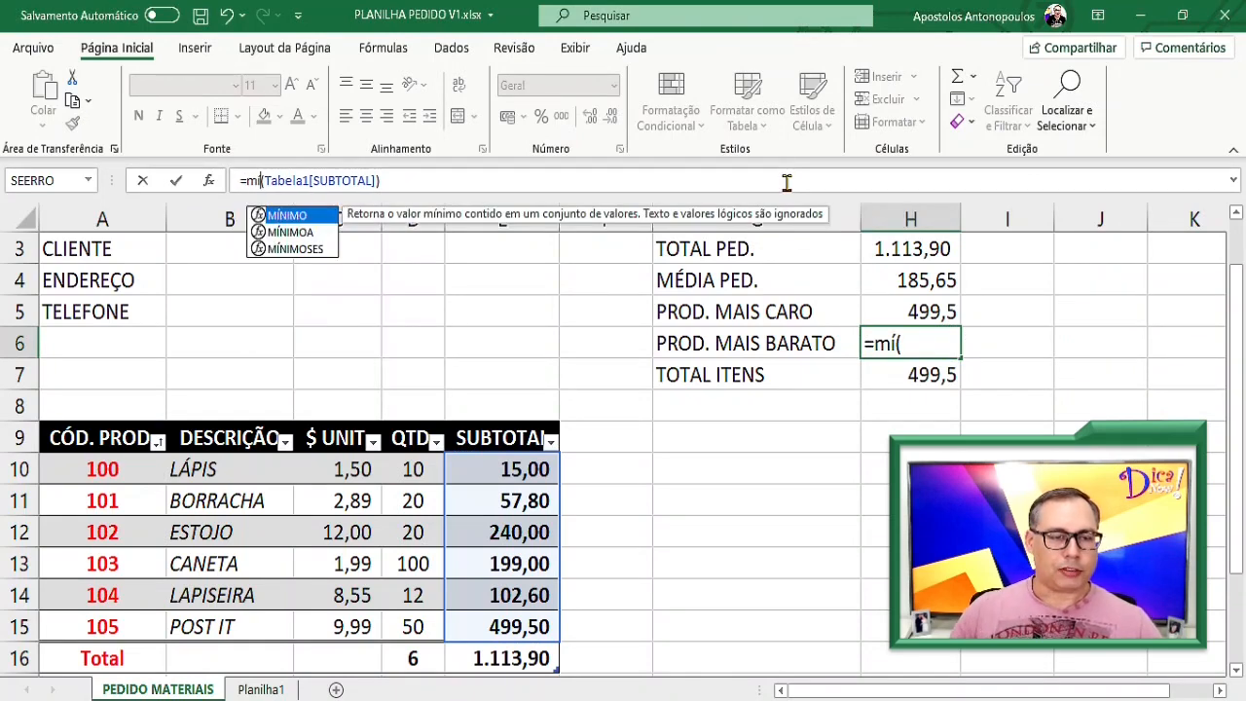
double_click(302, 215)
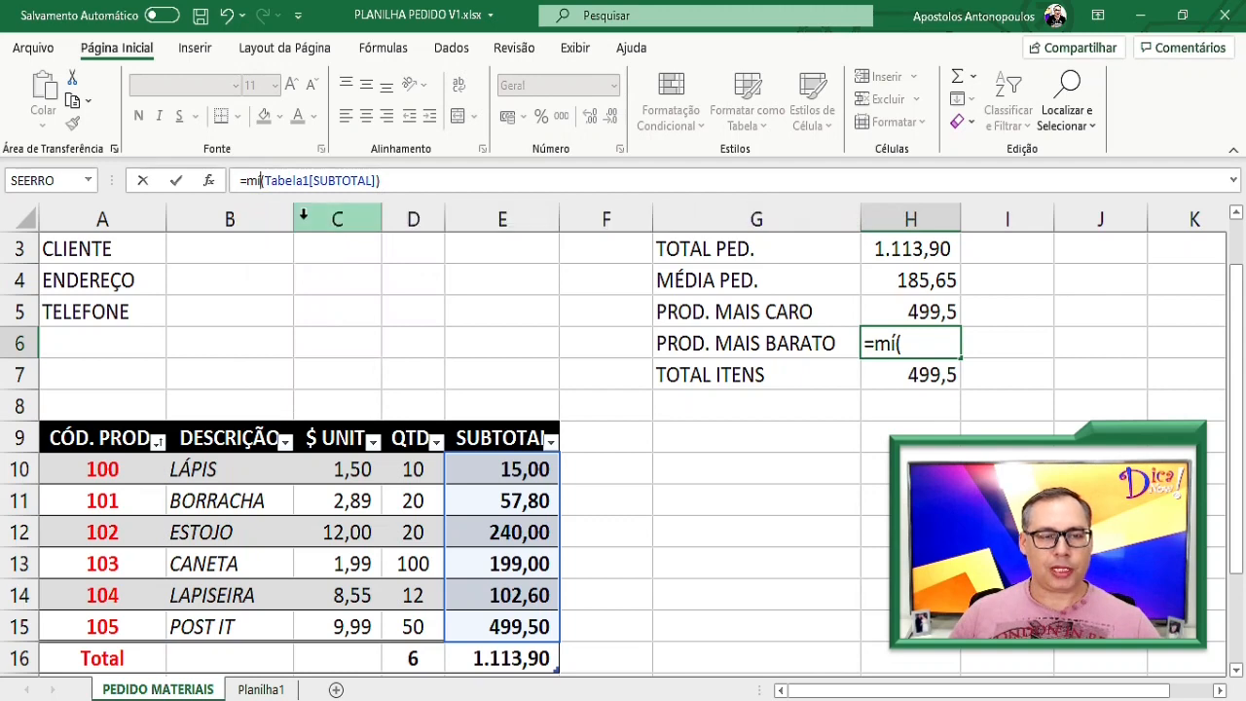
double_click(257, 181)
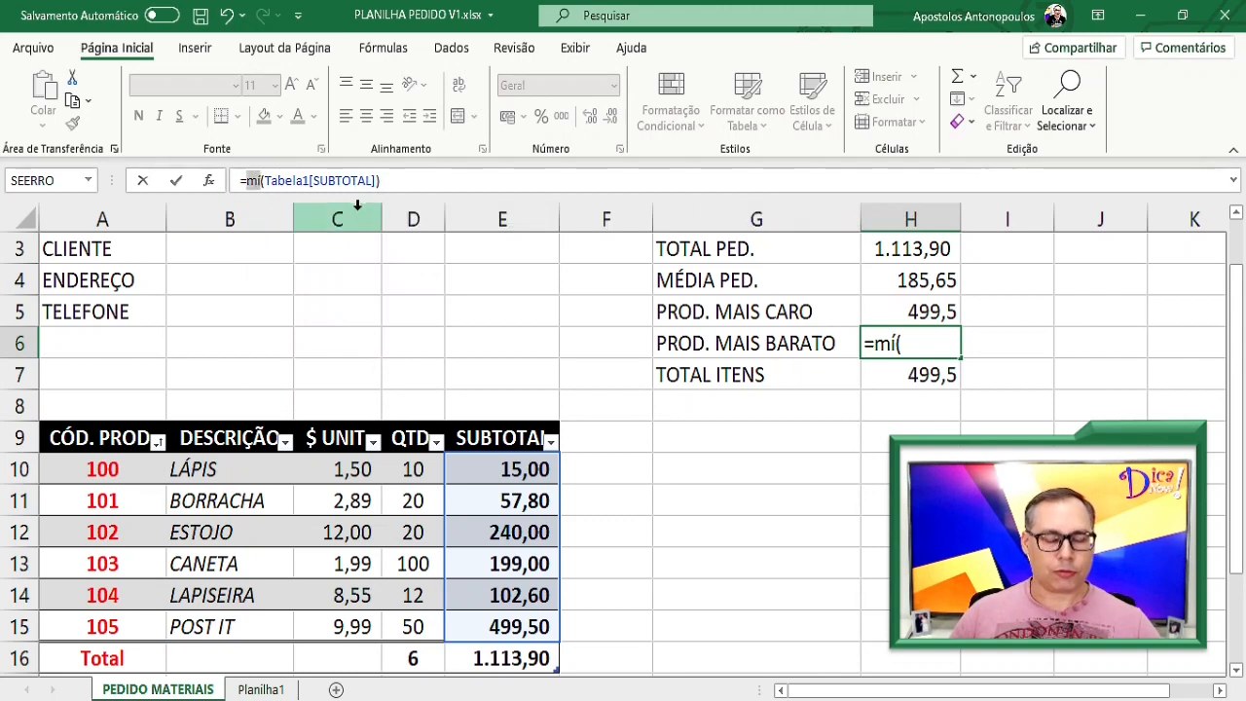
text(m)
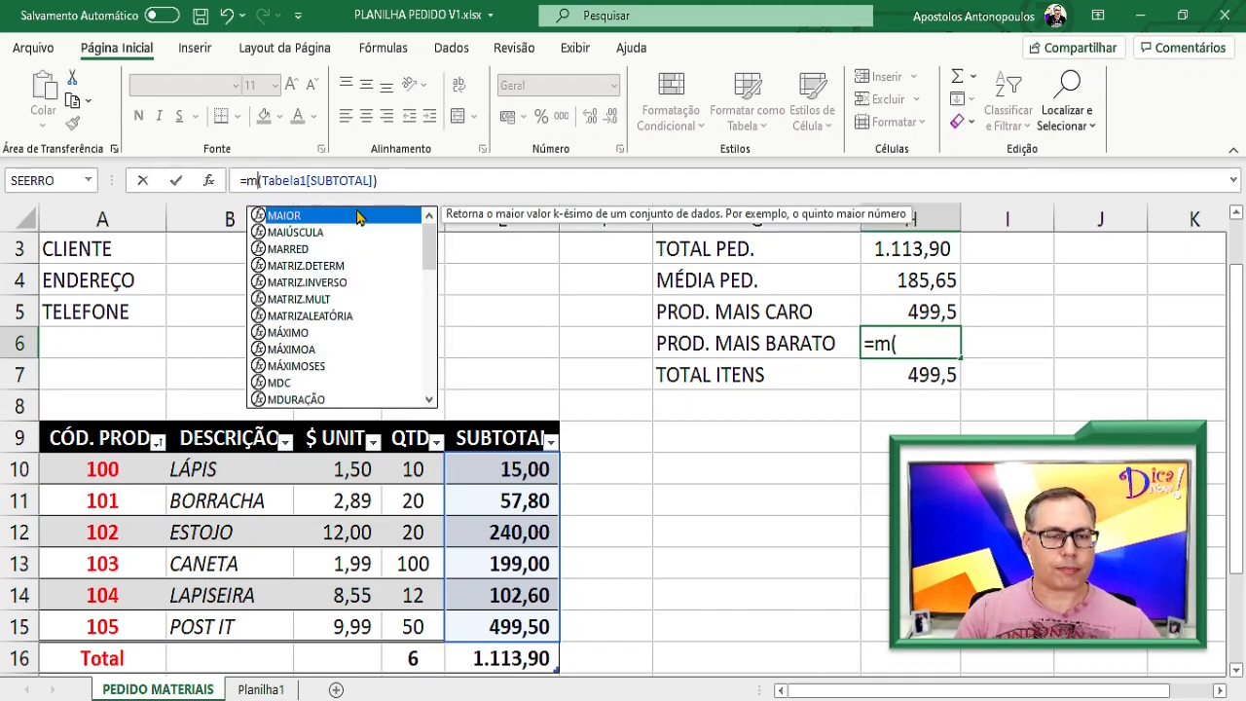
key(BackSpace)
text(M)
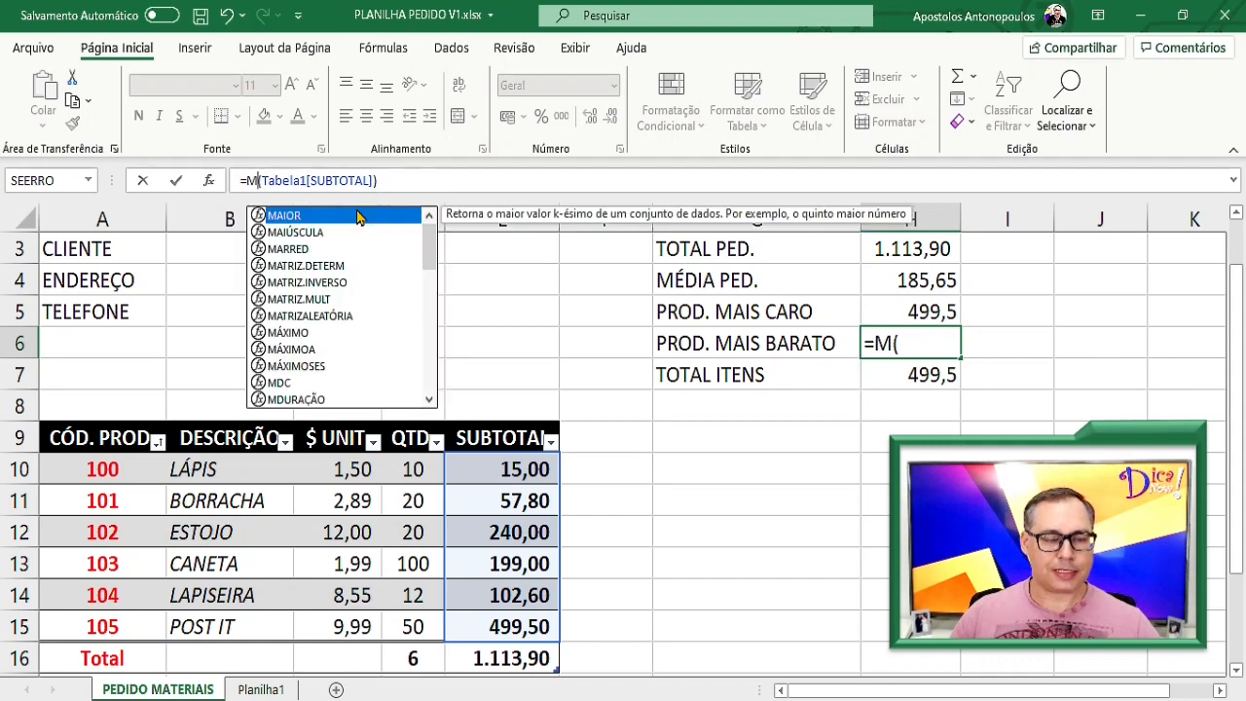
text(Í)
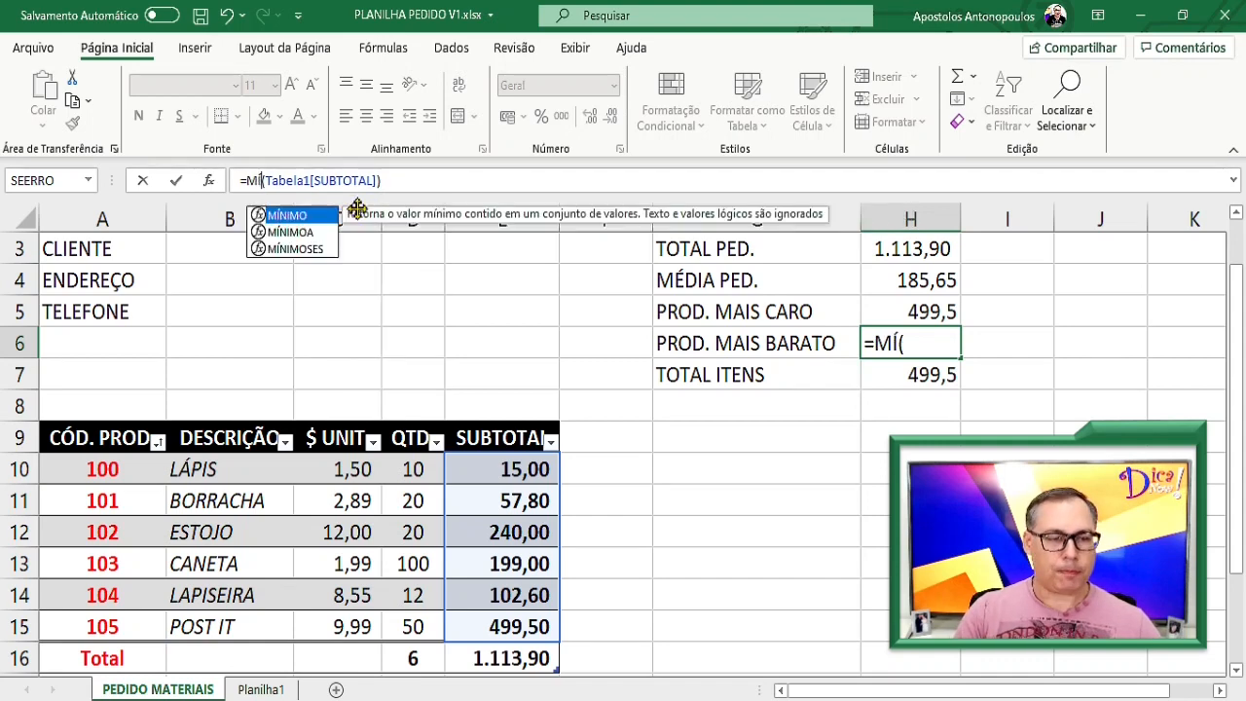
double_click(288, 222)
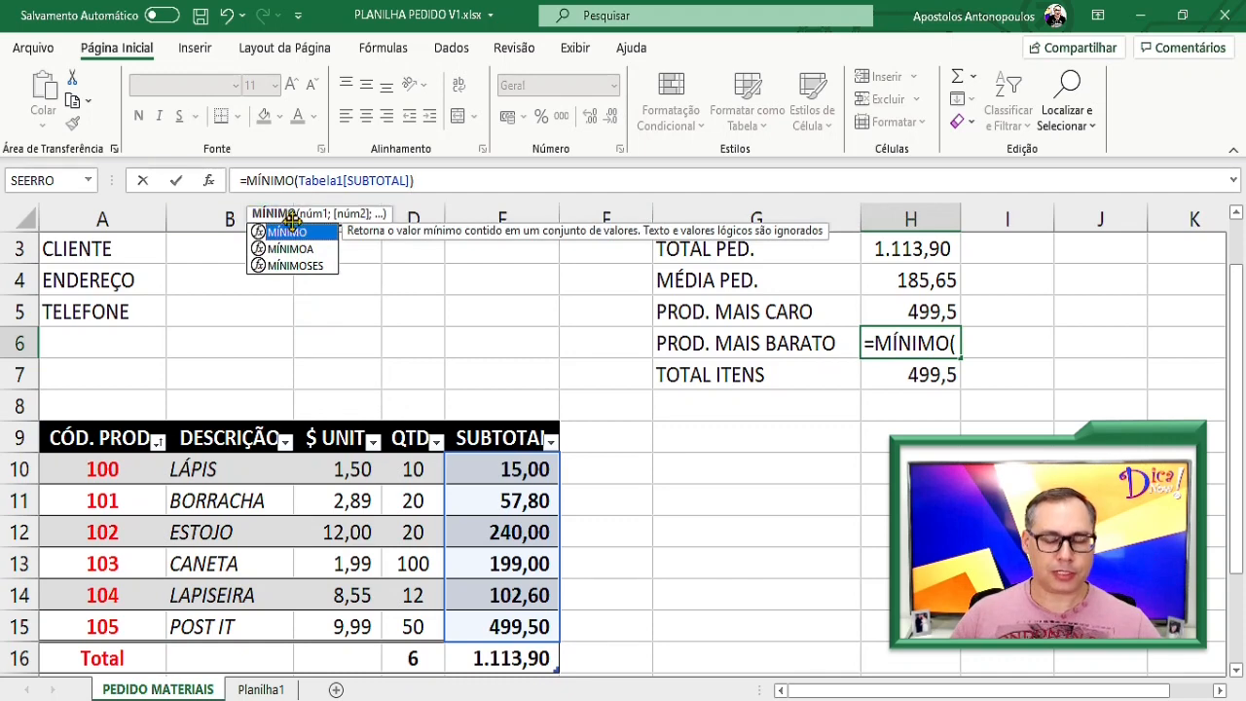
key(Return)
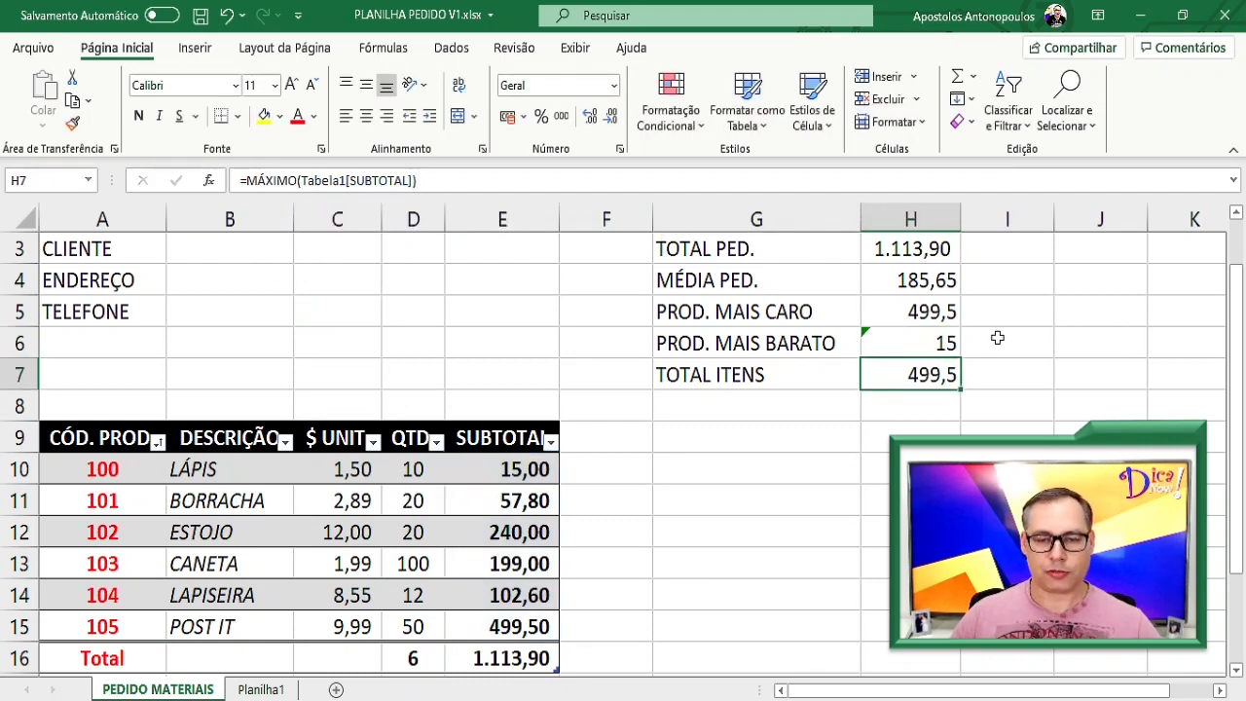
Replace MÁXIMO with CONT.NÚM in the H7 formula to count the order's items from the table's SUBTOTAL values
double_click(277, 181)
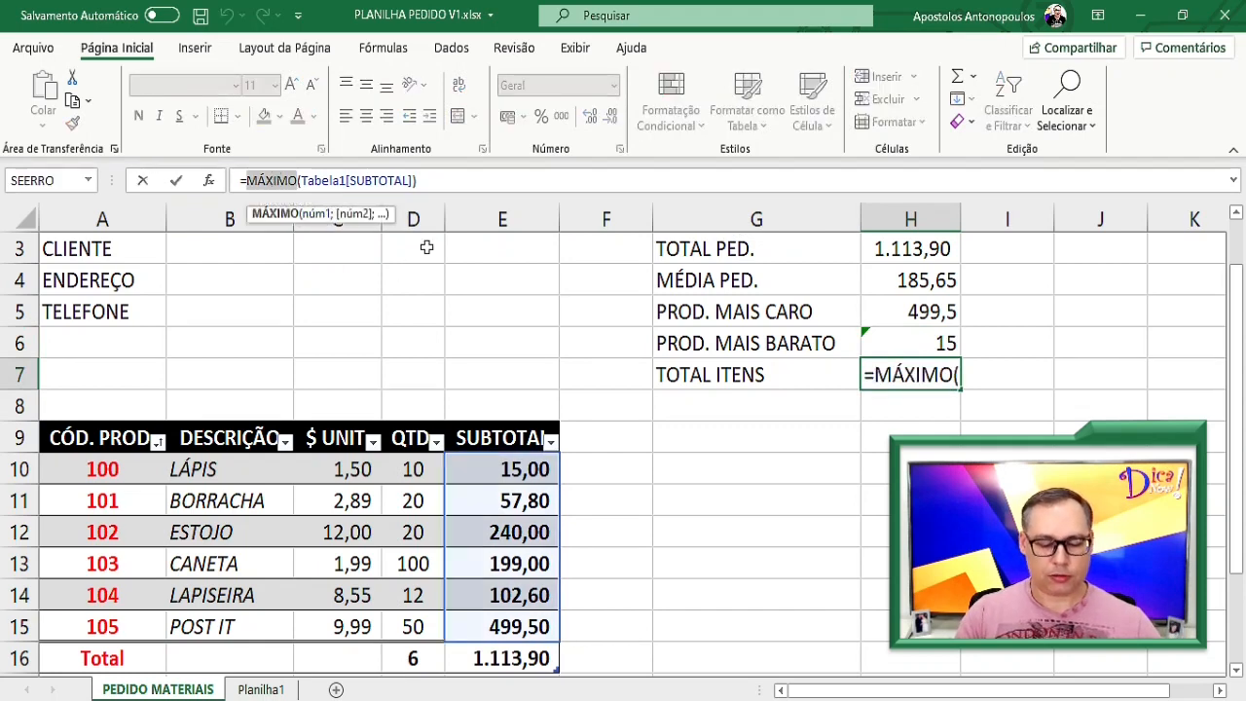
text(CONT)
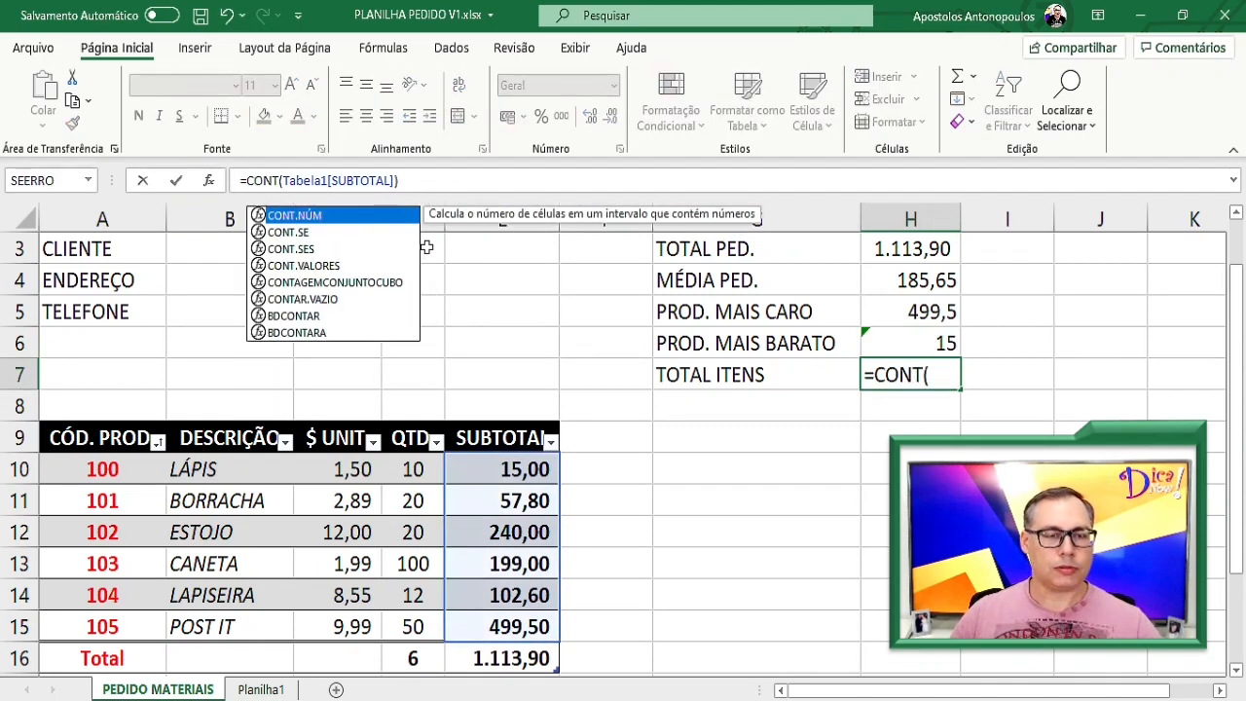
double_click(322, 215)
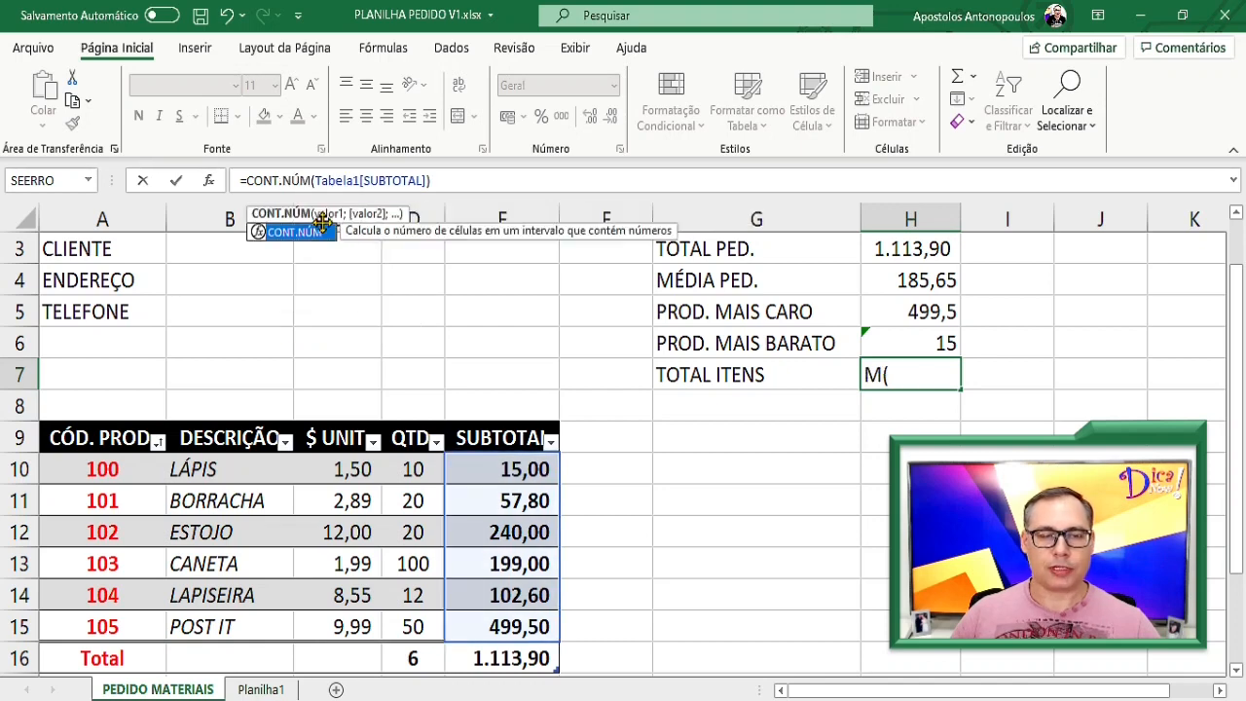
key(Return)
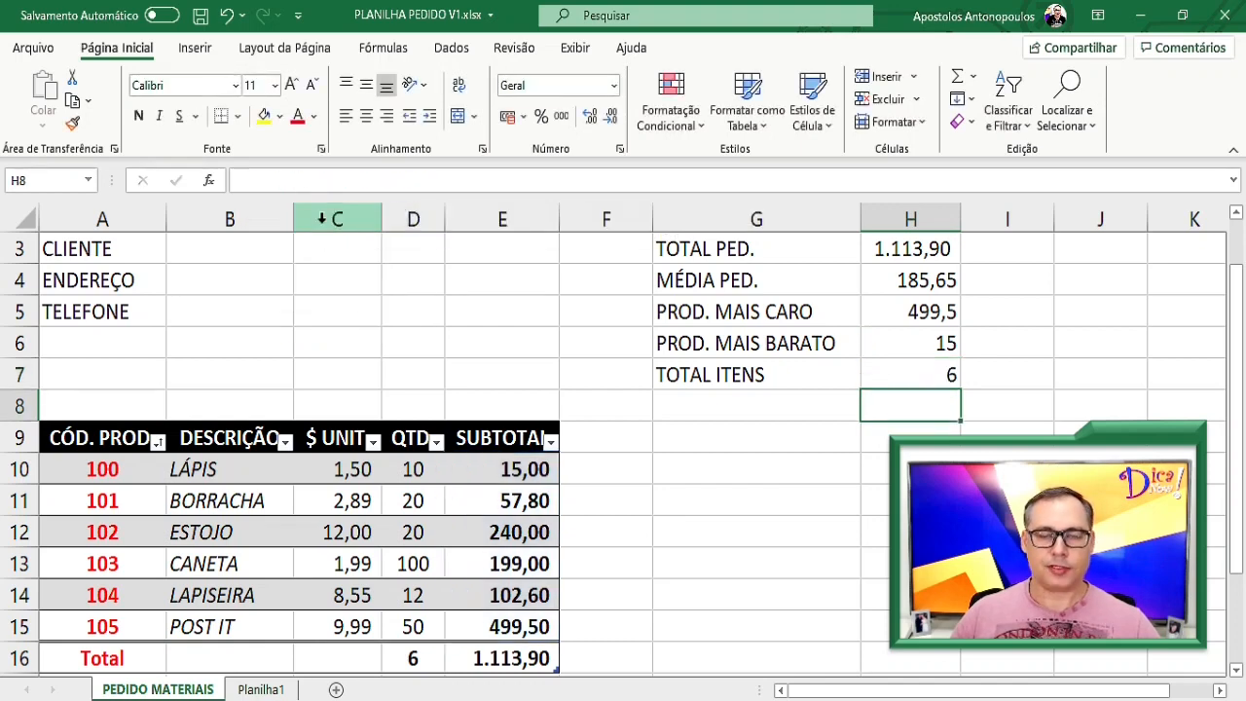
Review the CONT.NÚM function in the TOTAL ITENS formula in H7 without changing it
click(909, 377)
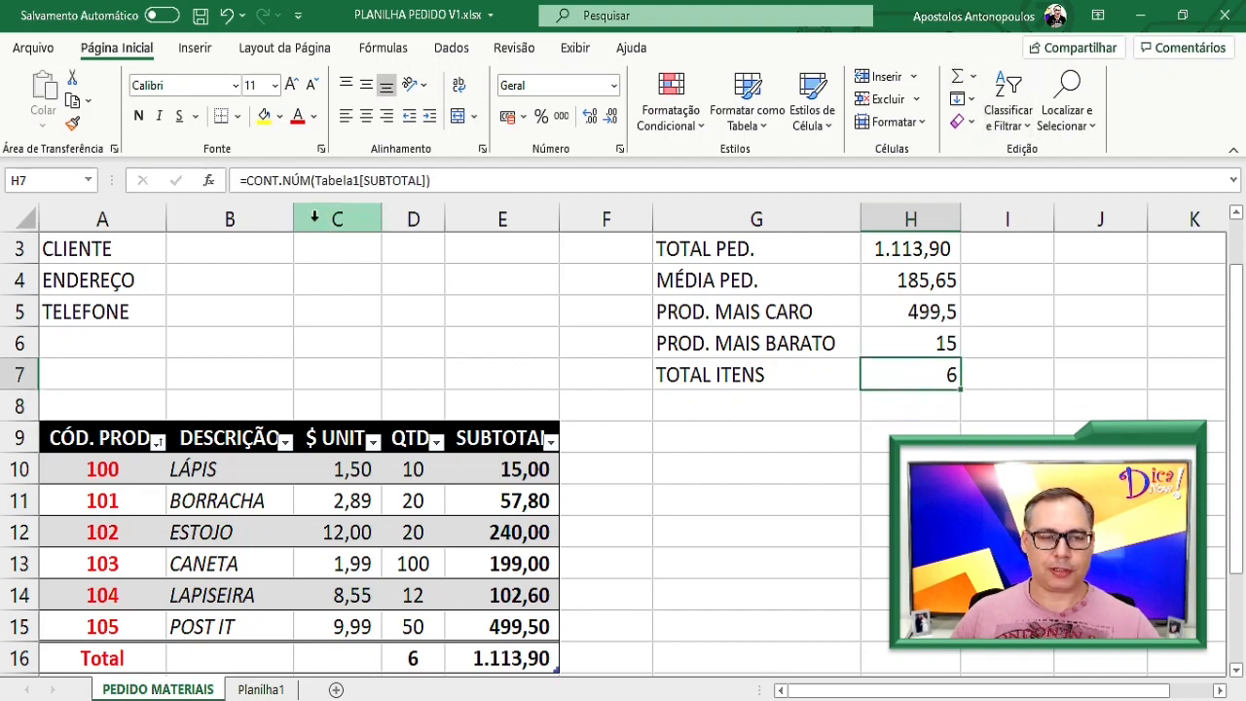
double_click(279, 181)
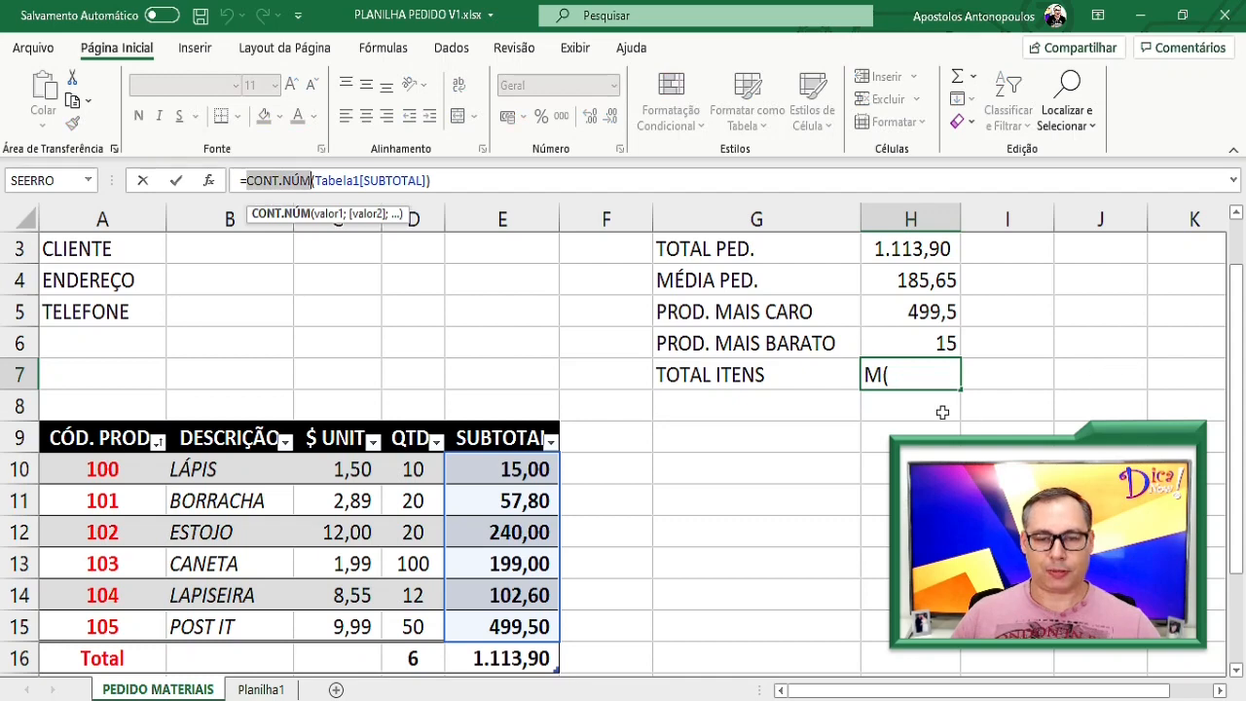
key(Escape)
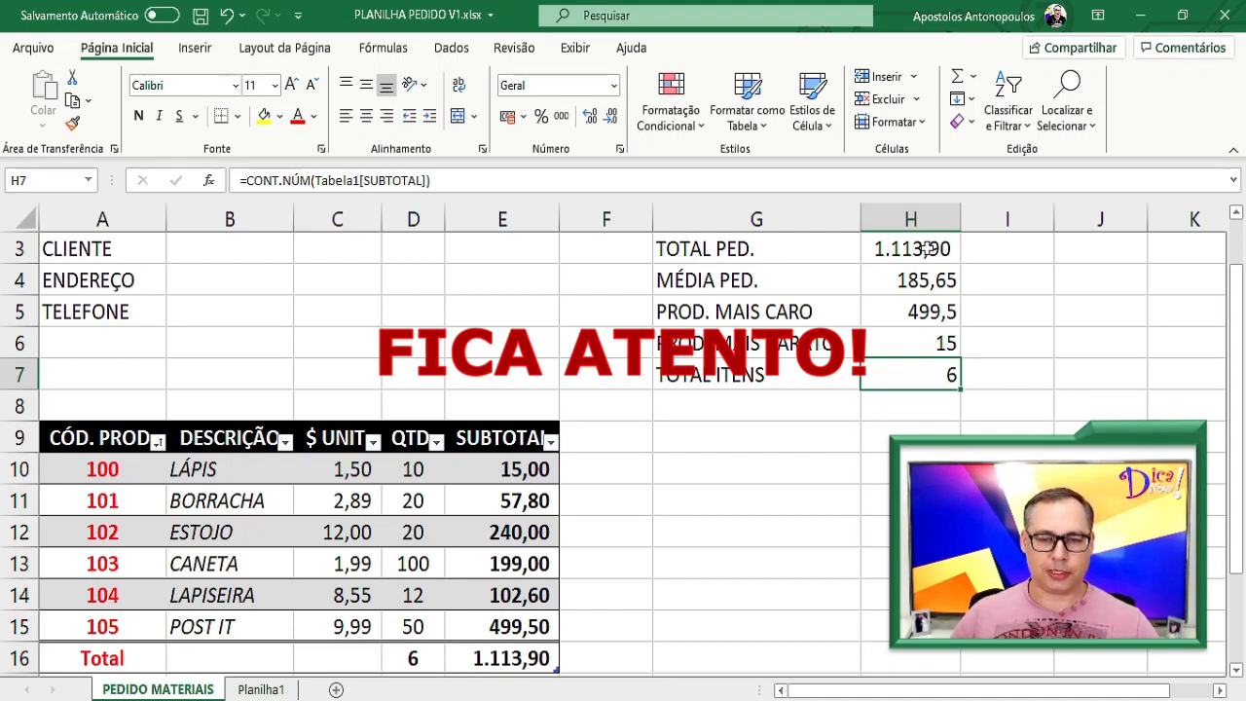
Apply the thousands-separator number format with two decimals to the summary results in H3:H7
drag(930, 249, 924, 375)
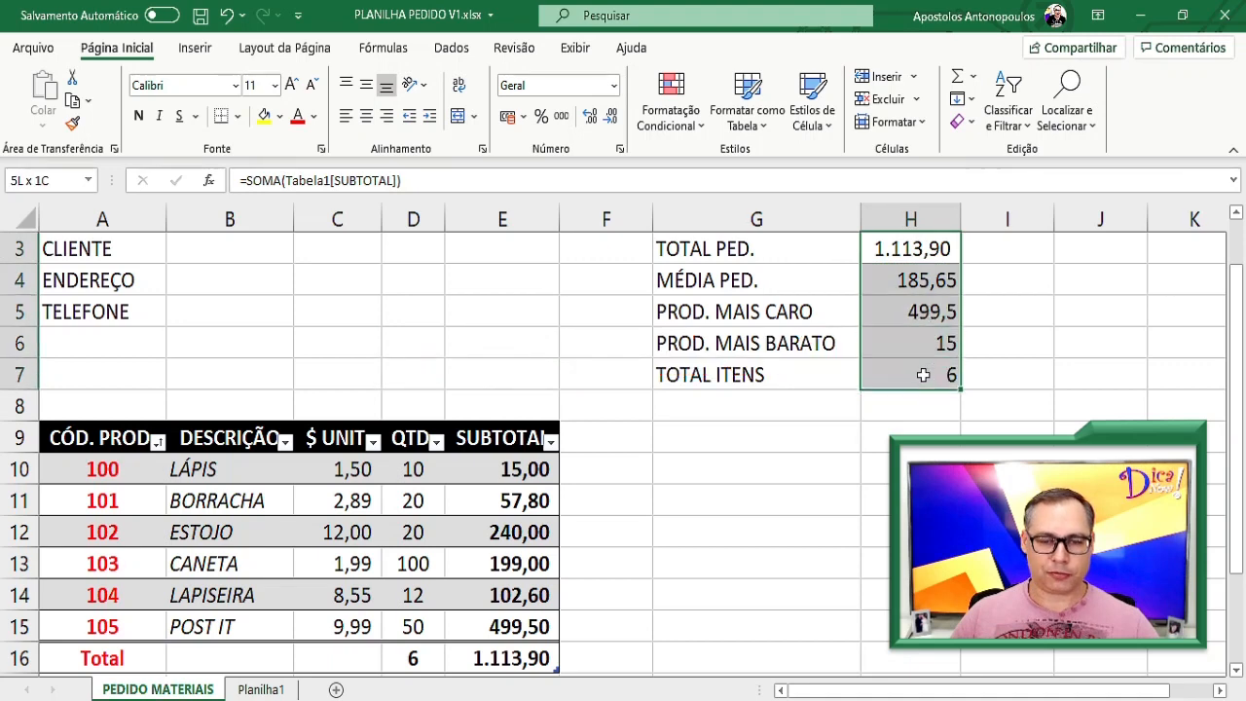
click(565, 117)
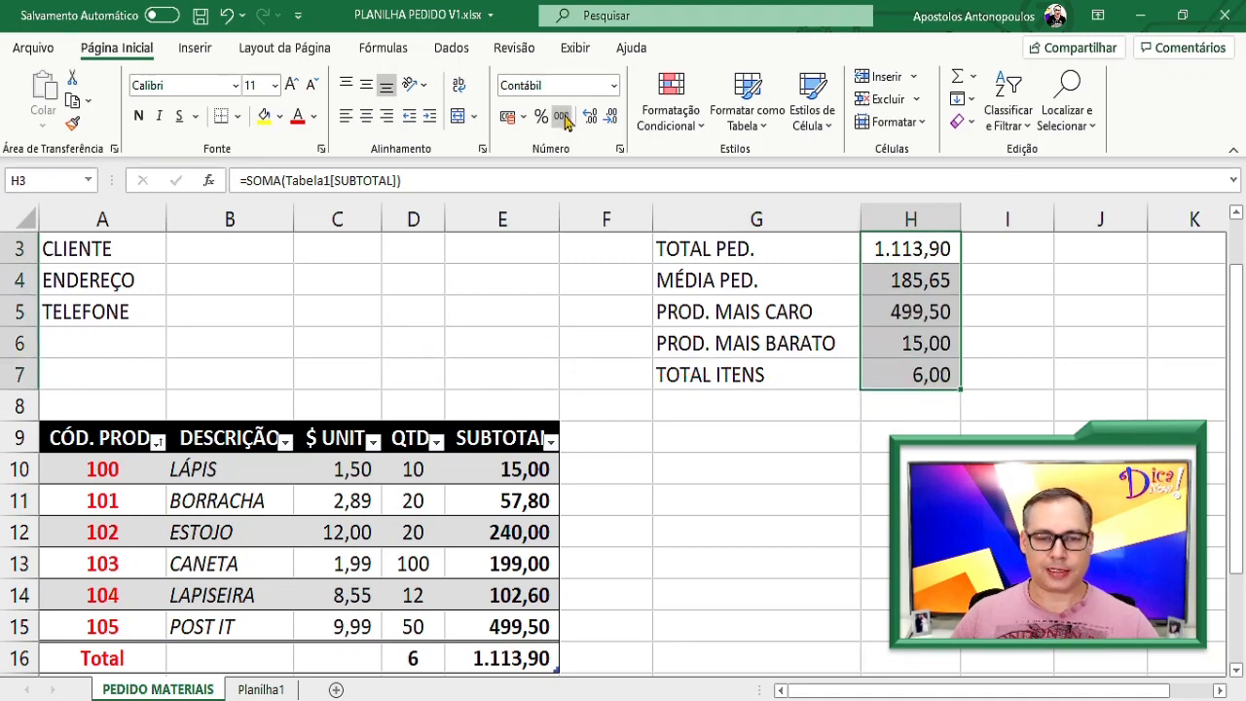
drag(1006, 259, 1020, 251)
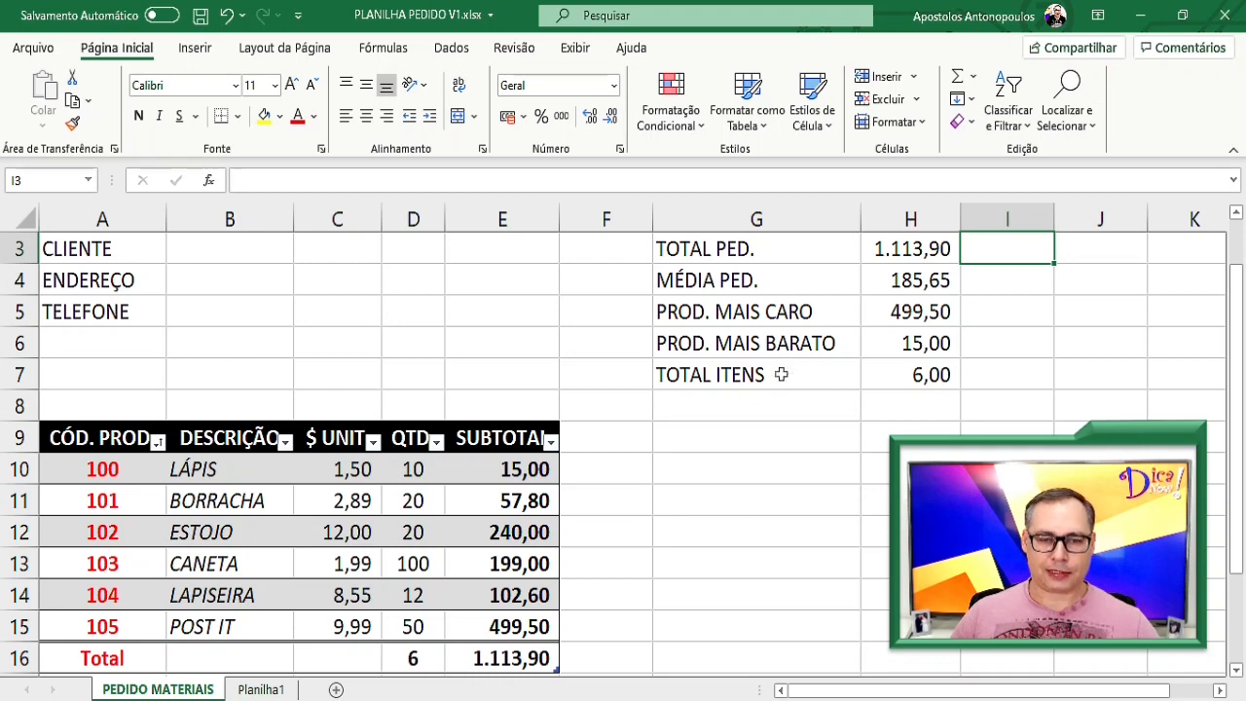
click(911, 255)
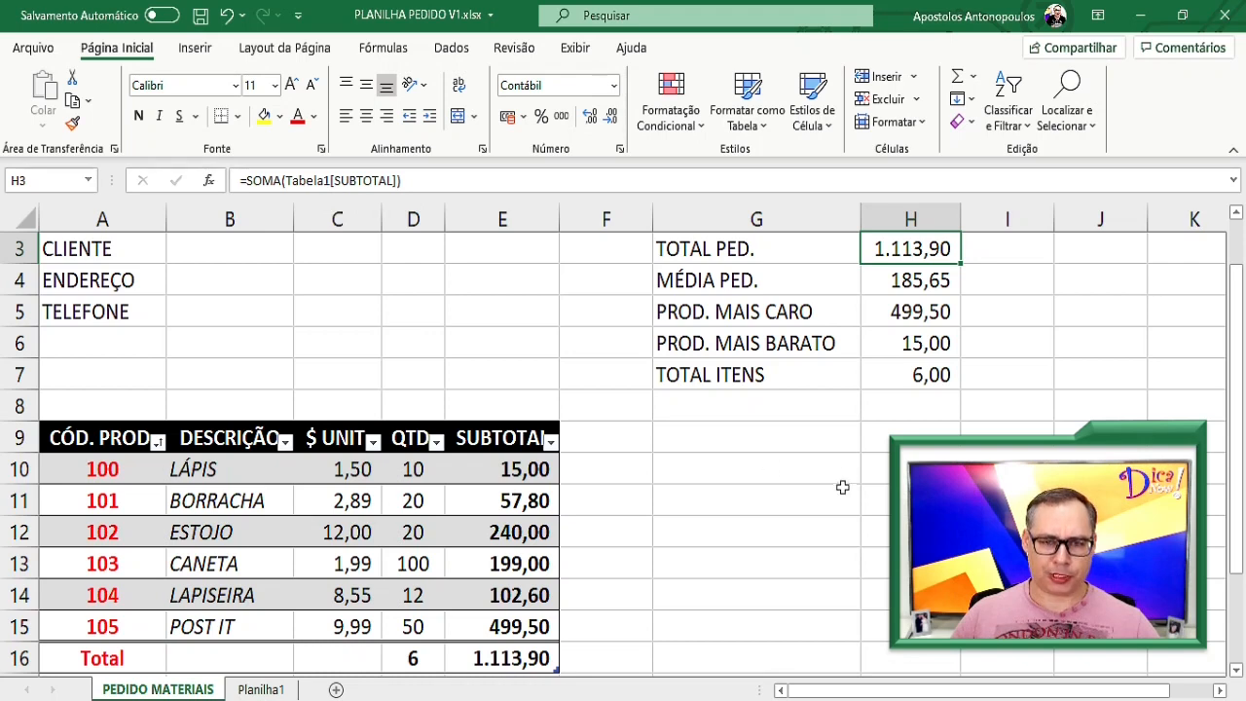
click(768, 501)
click(909, 469)
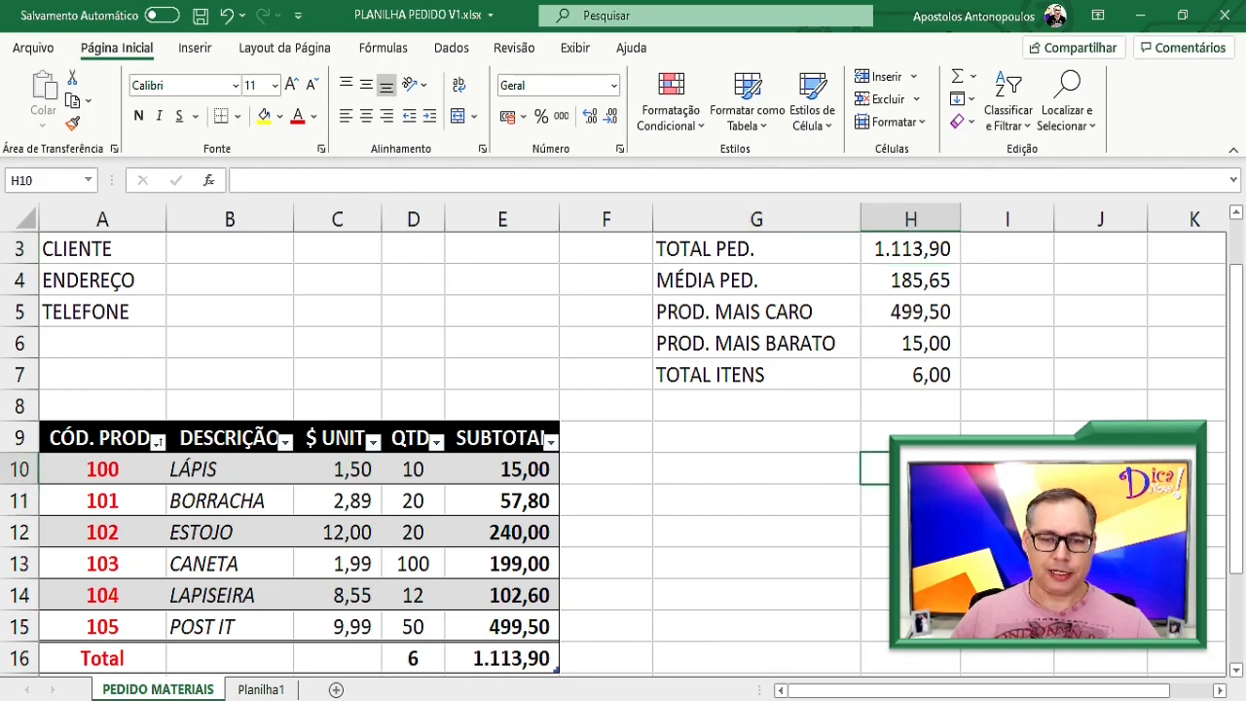
text(=)
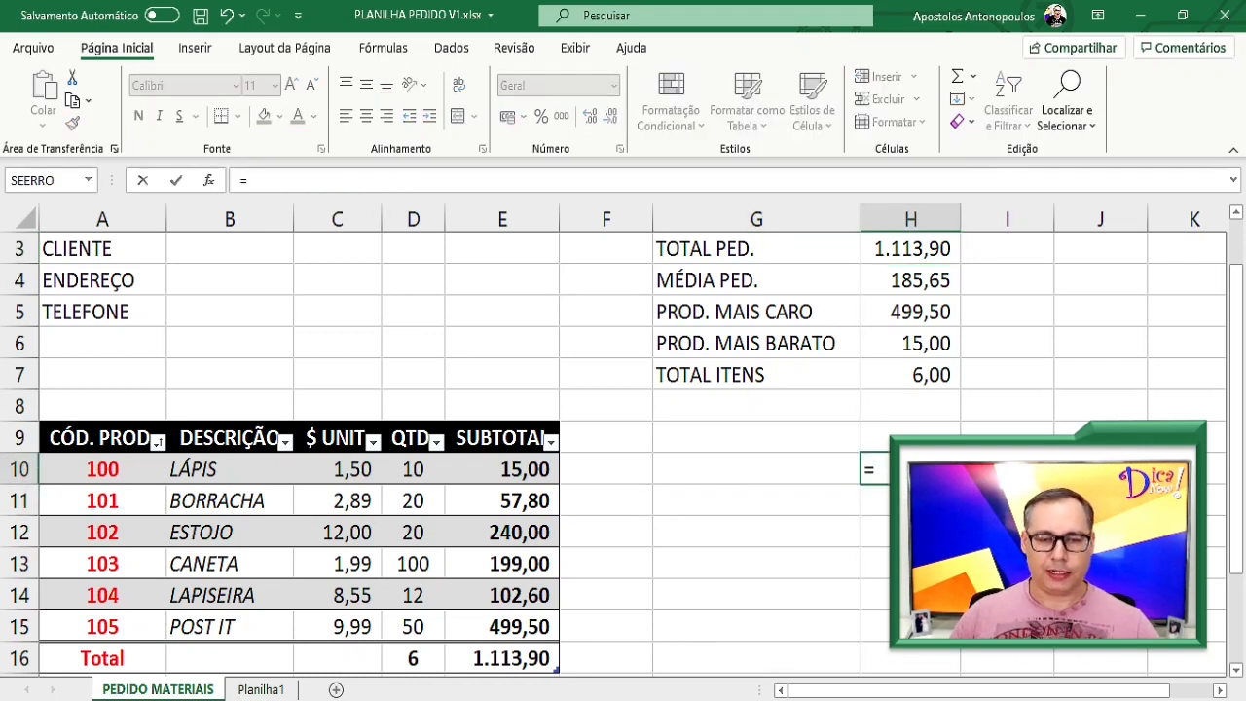
drag(726, 439, 692, 585)
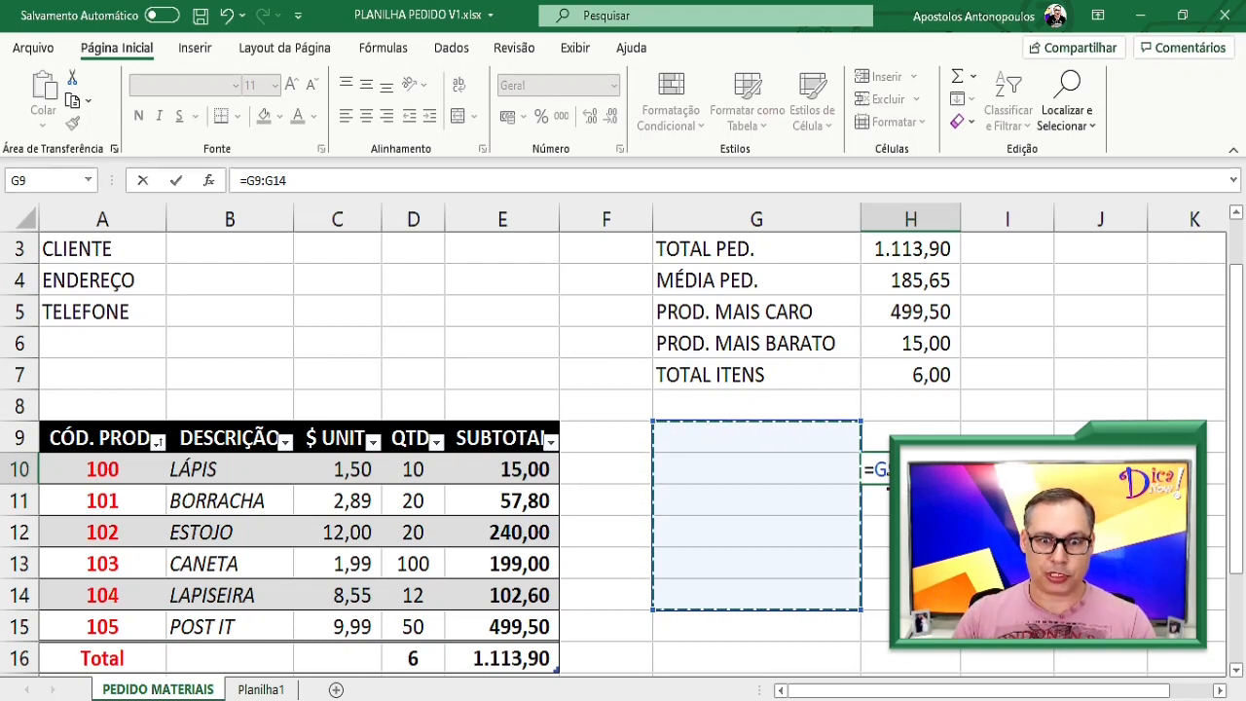
click(1104, 440)
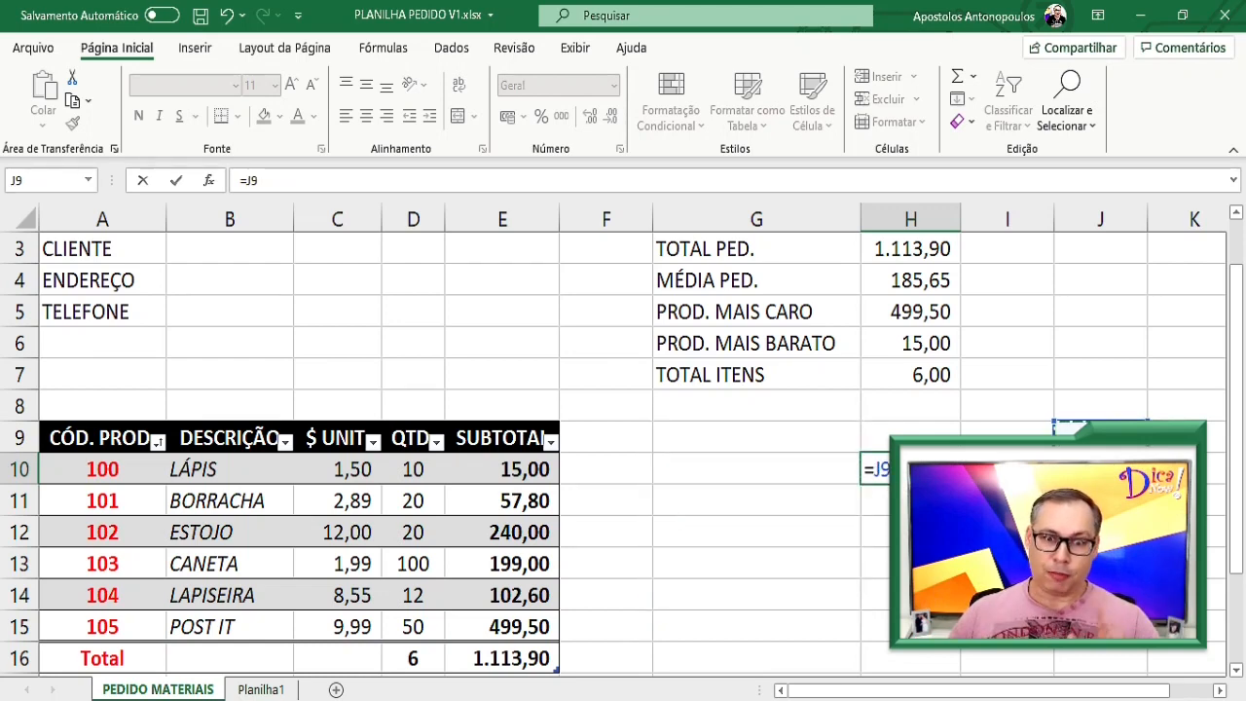
key(Escape)
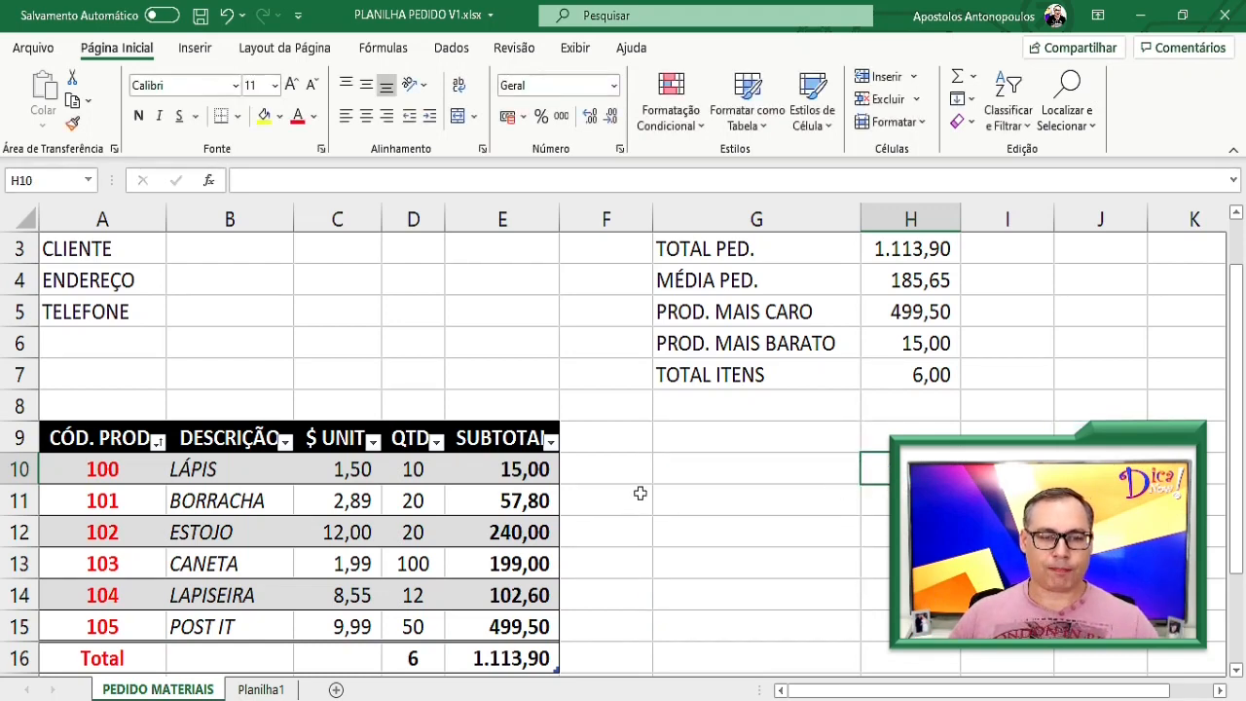
Name the table's SUBTOTAL values in E10:E15 as SUBT
scroll(640, 494, down, 1)
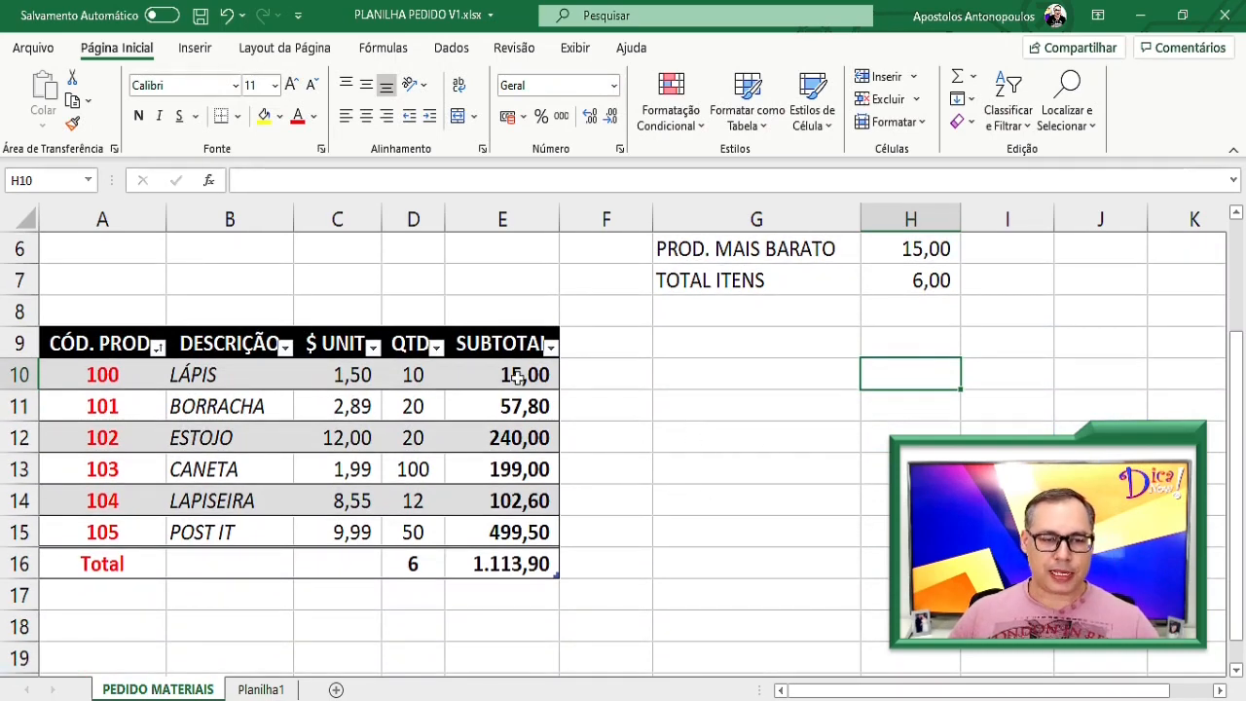
drag(515, 378, 486, 531)
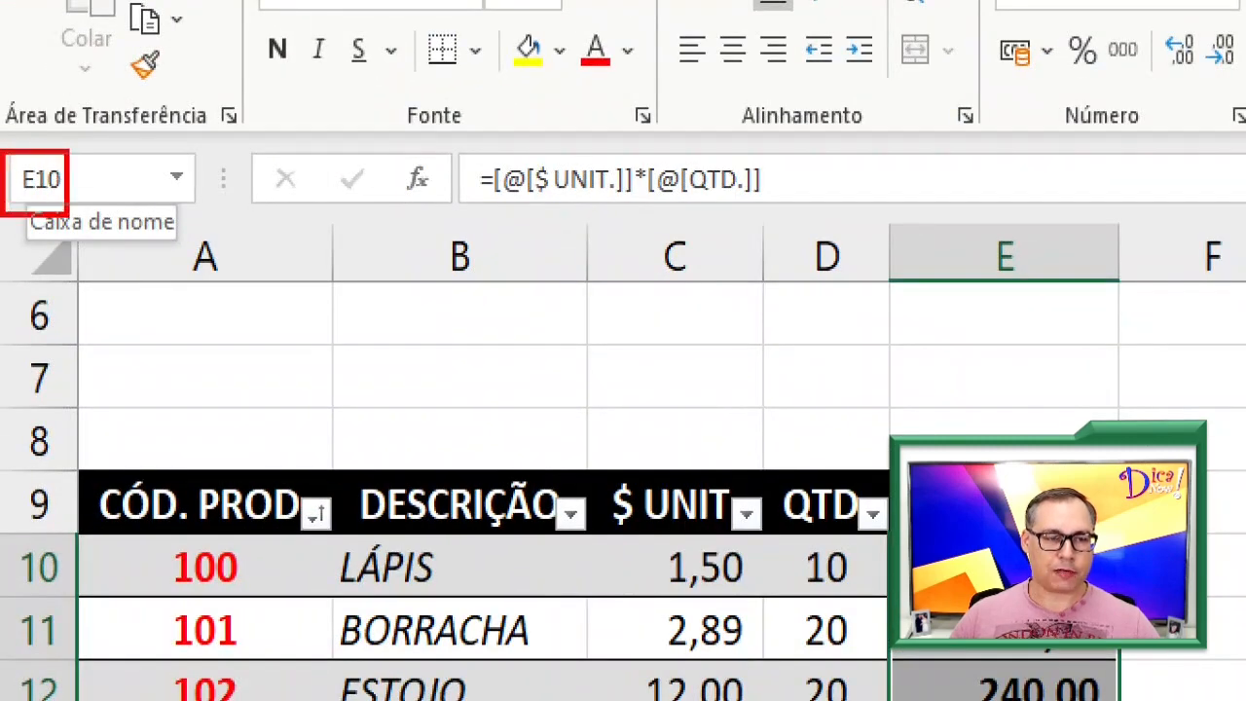
mouse_move(66, 213)
mouse_down()
mouse_move(96, 191)
mouse_move(95, 210)
mouse_up()
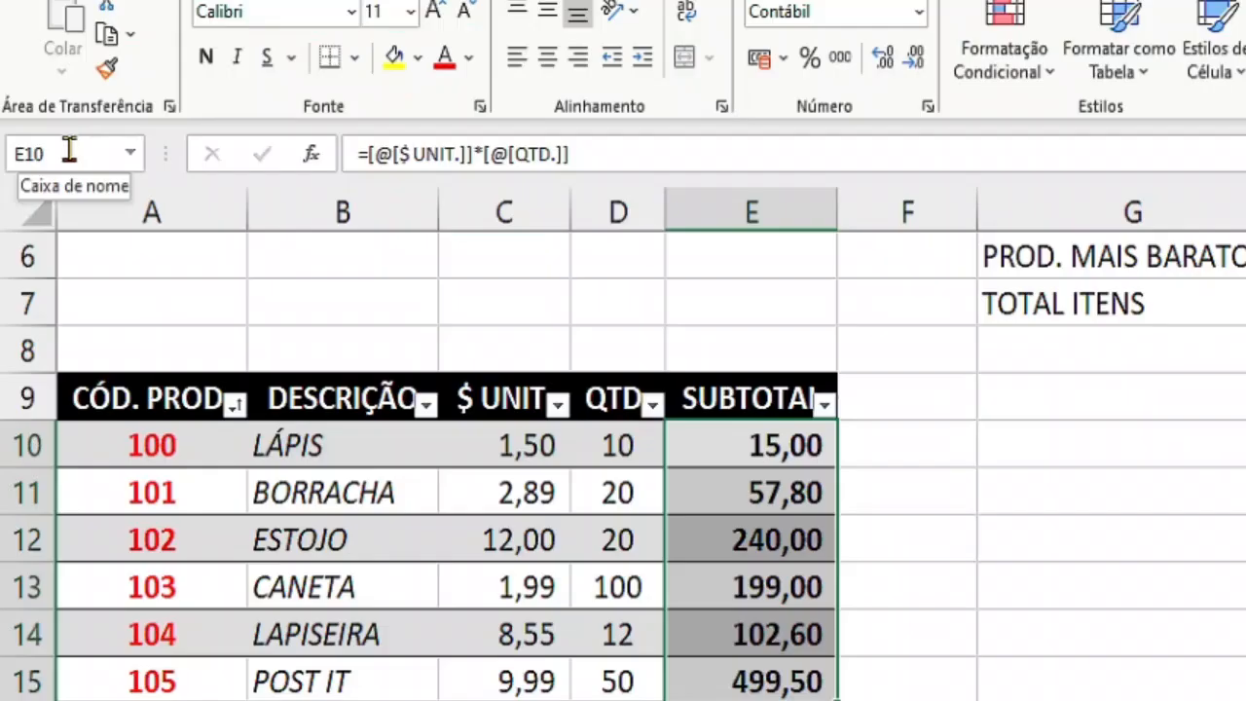
click(69, 151)
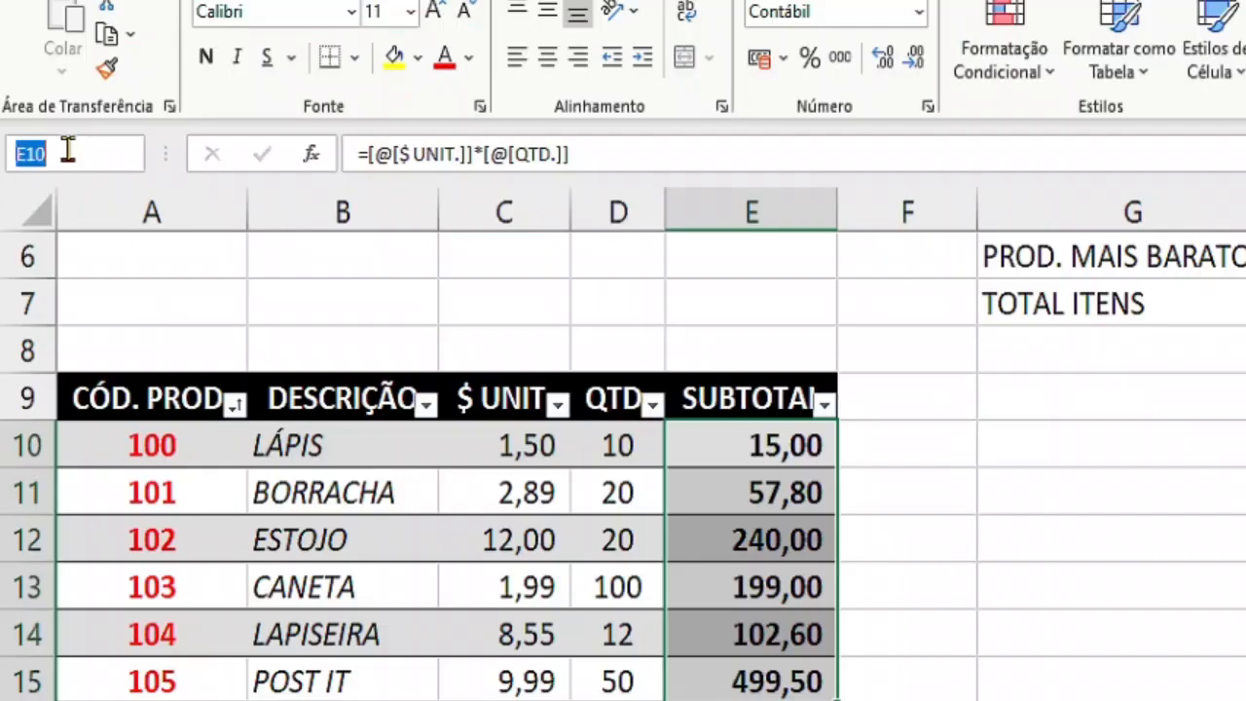
text(sub)
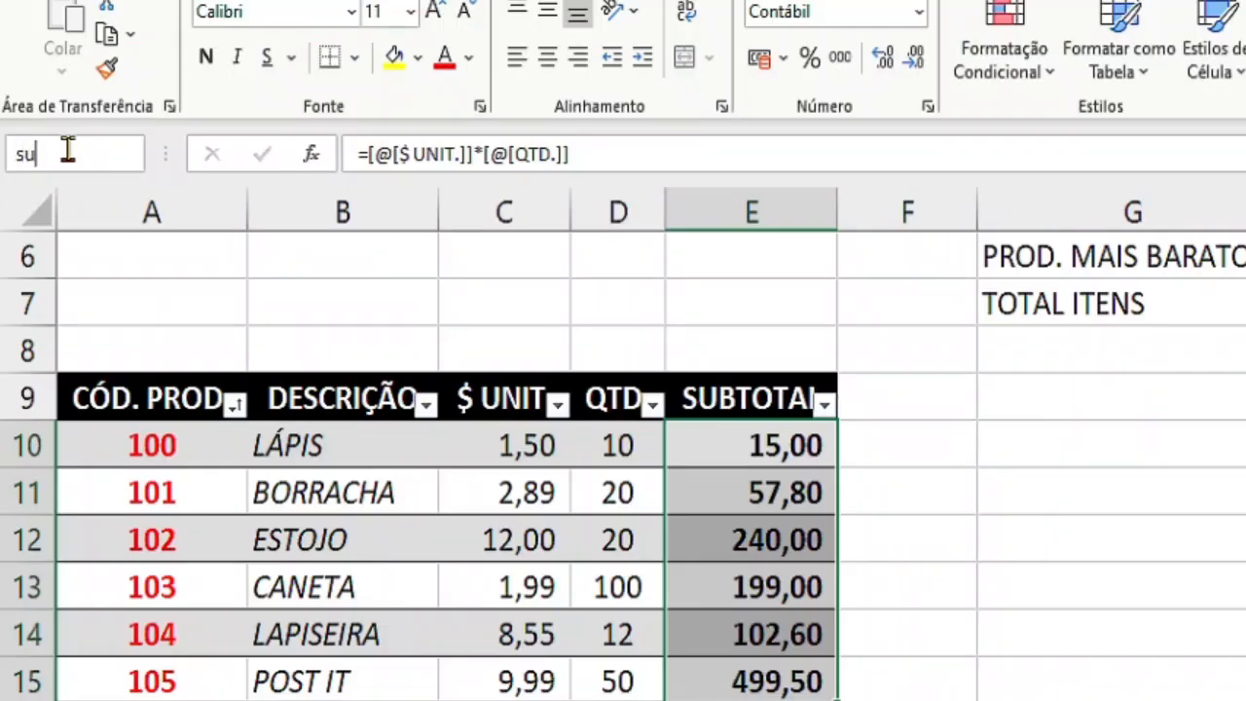
key(BackSpace)
key(BackSpace)
key(BackSpace)
text(SUBT)
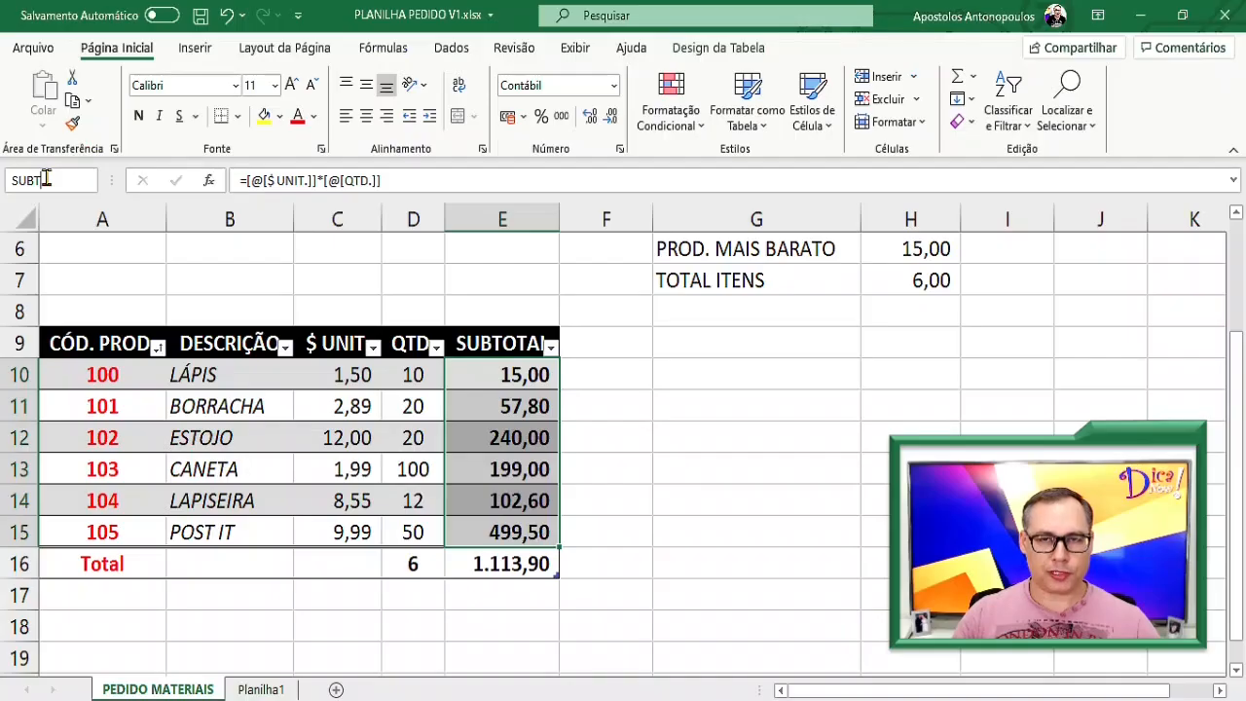
key(Escape)
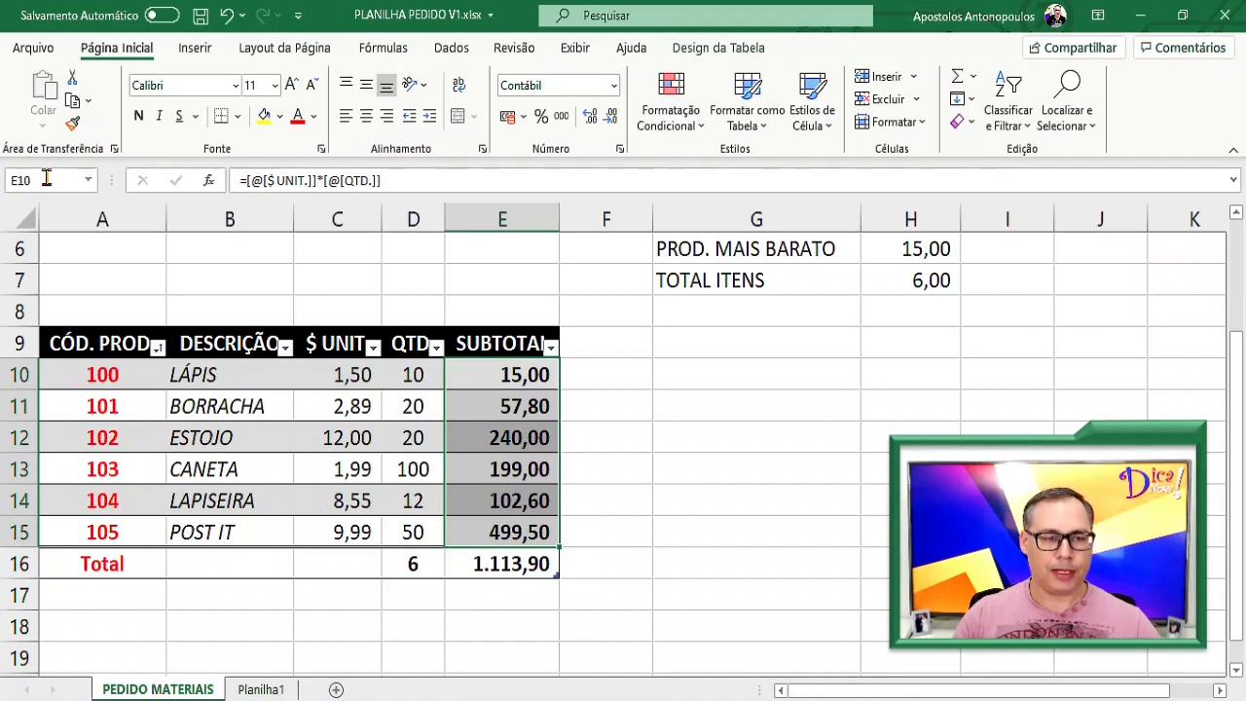
Replace the table reference in the TOTAL PED. formula in H3 with the named range, making it =SOMA(SUBT)
scroll(916, 403, up, 2)
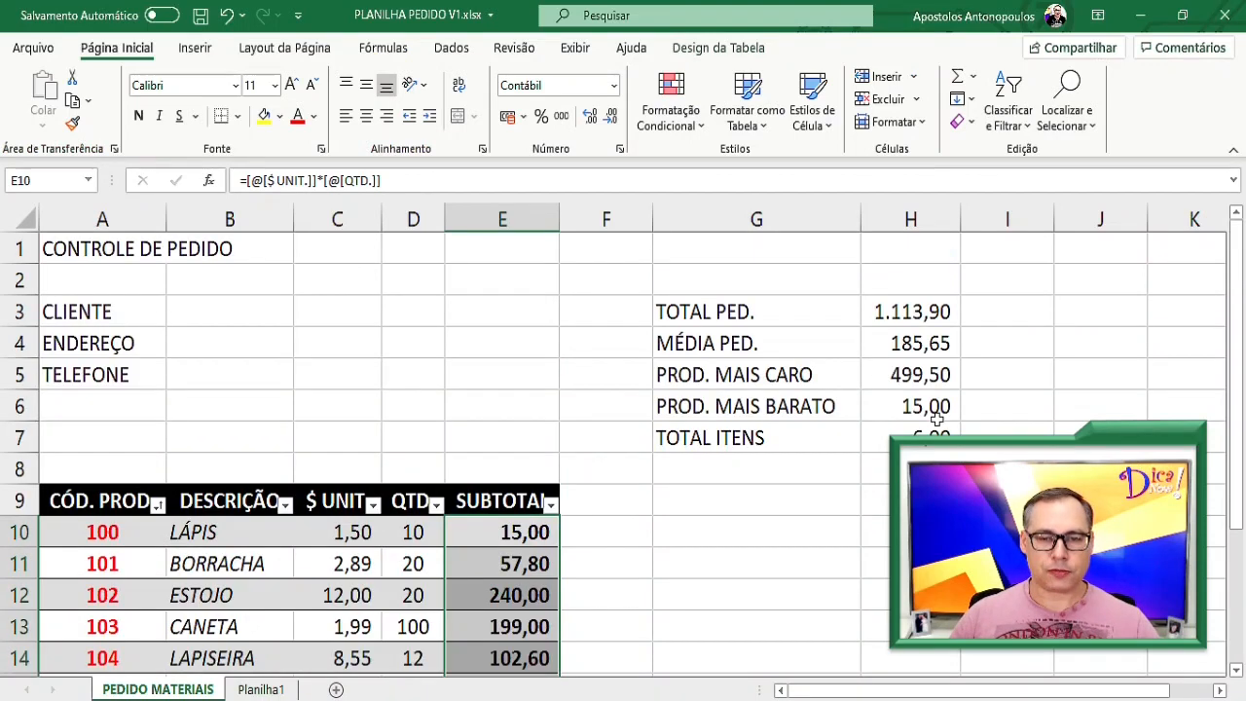
click(1004, 317)
click(910, 305)
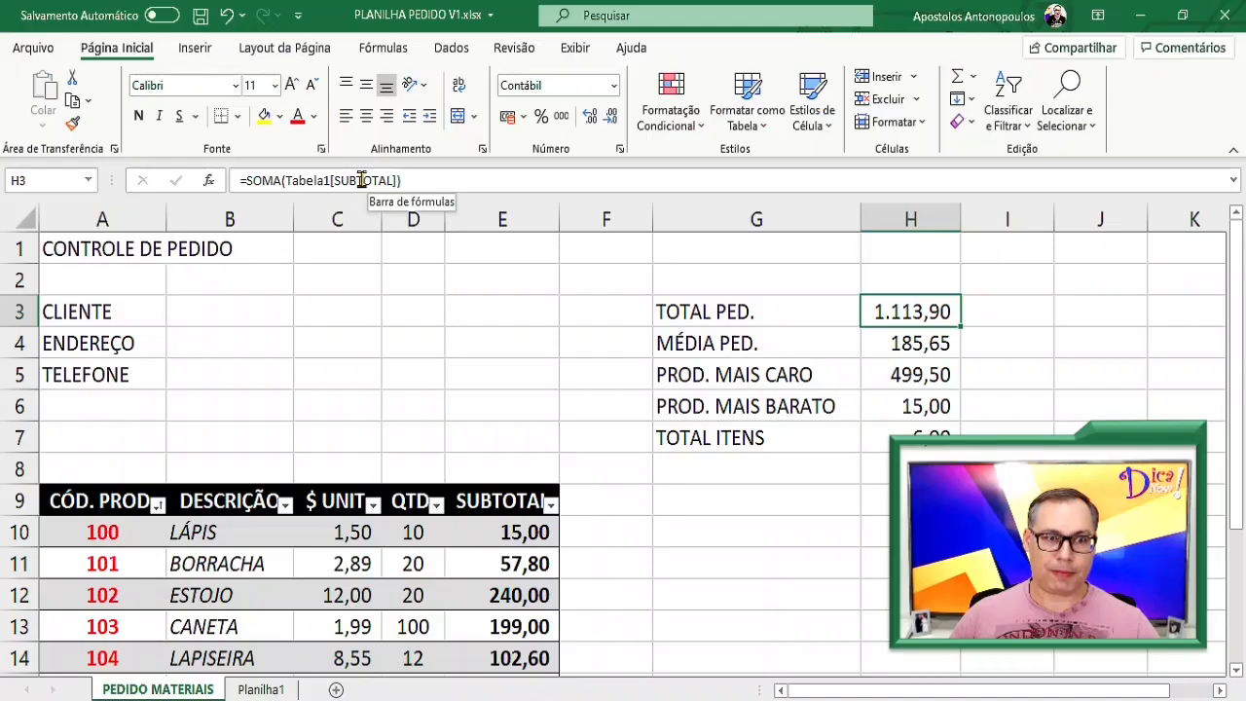
click(453, 222)
double_click(454, 222)
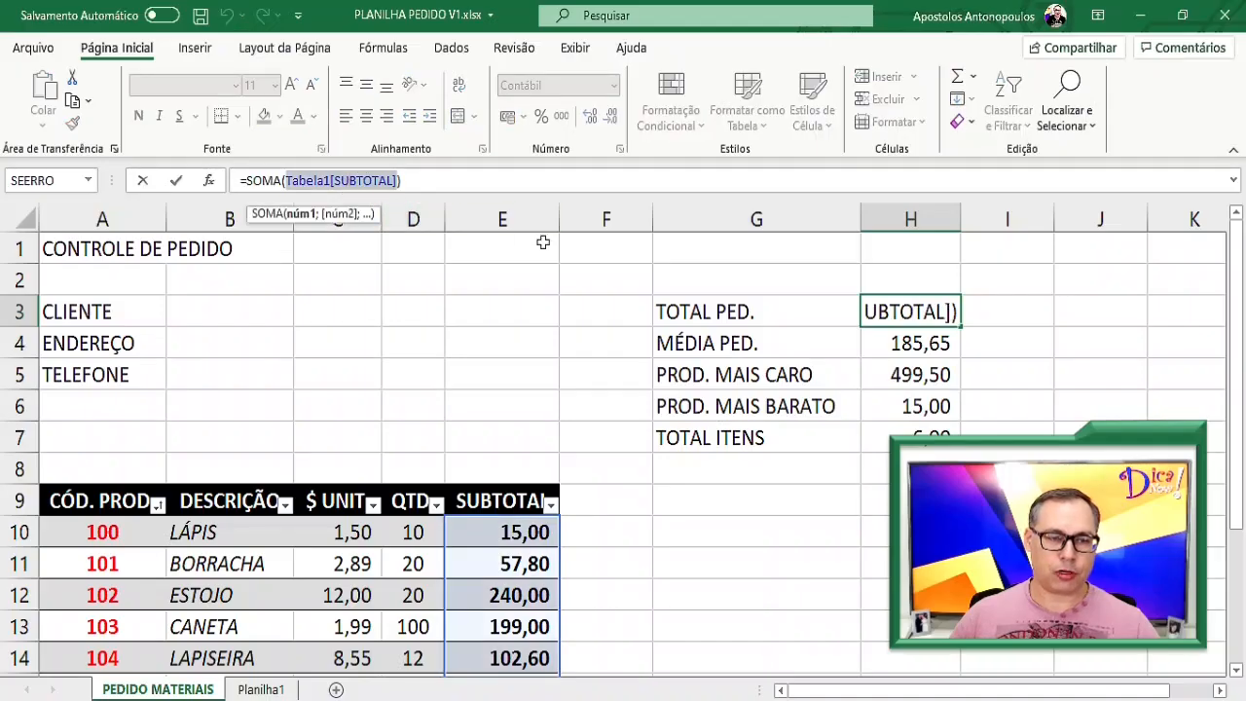
text(SU)
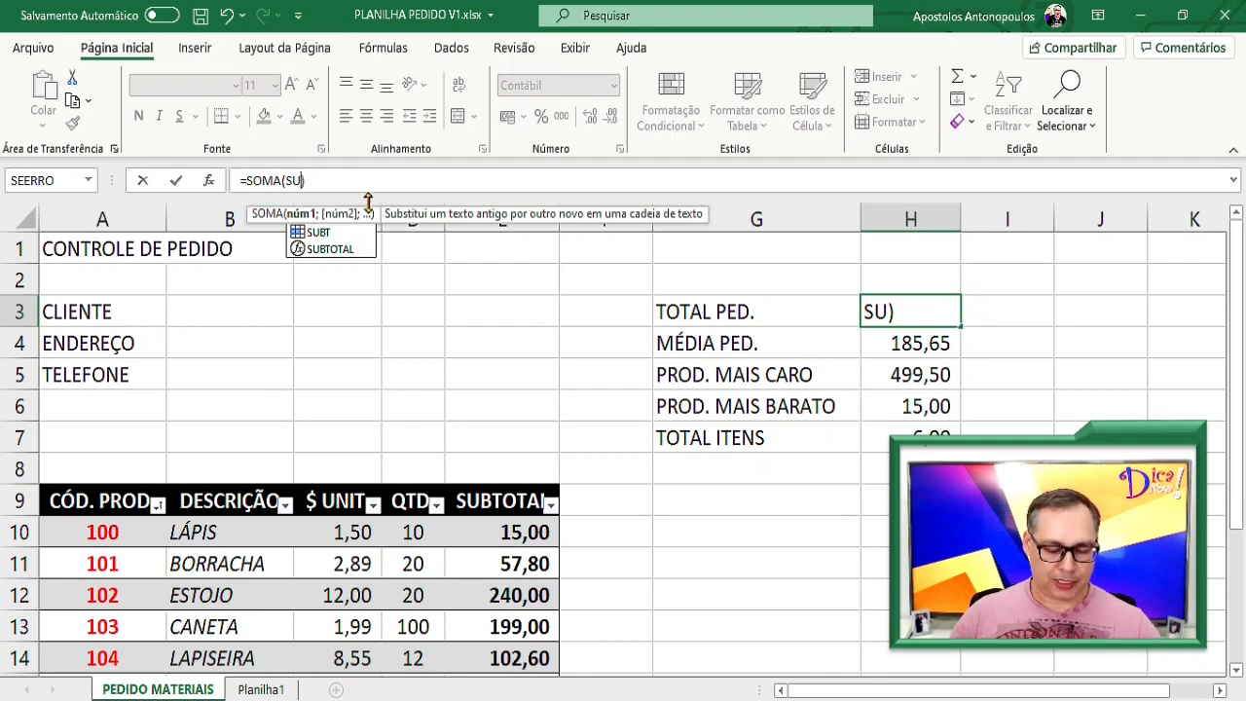
text(V)
key(BackSpace)
key(BackSpace)
key(BackSpace)
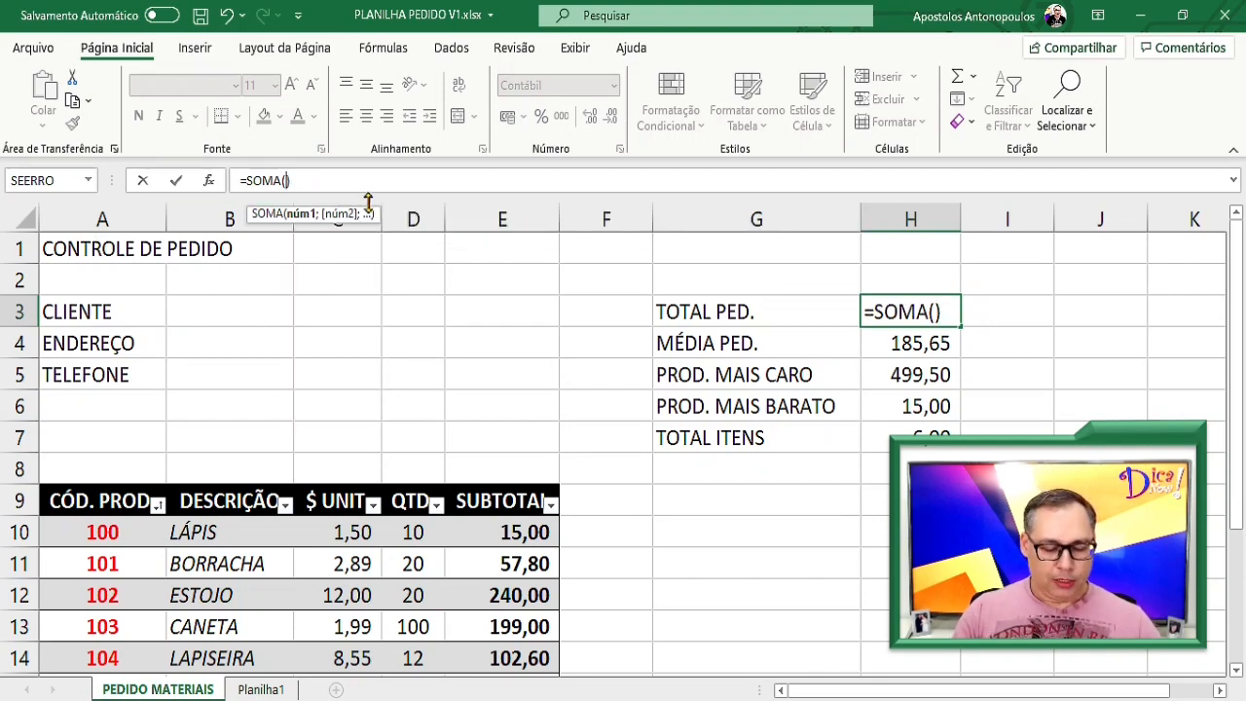
text(SU)
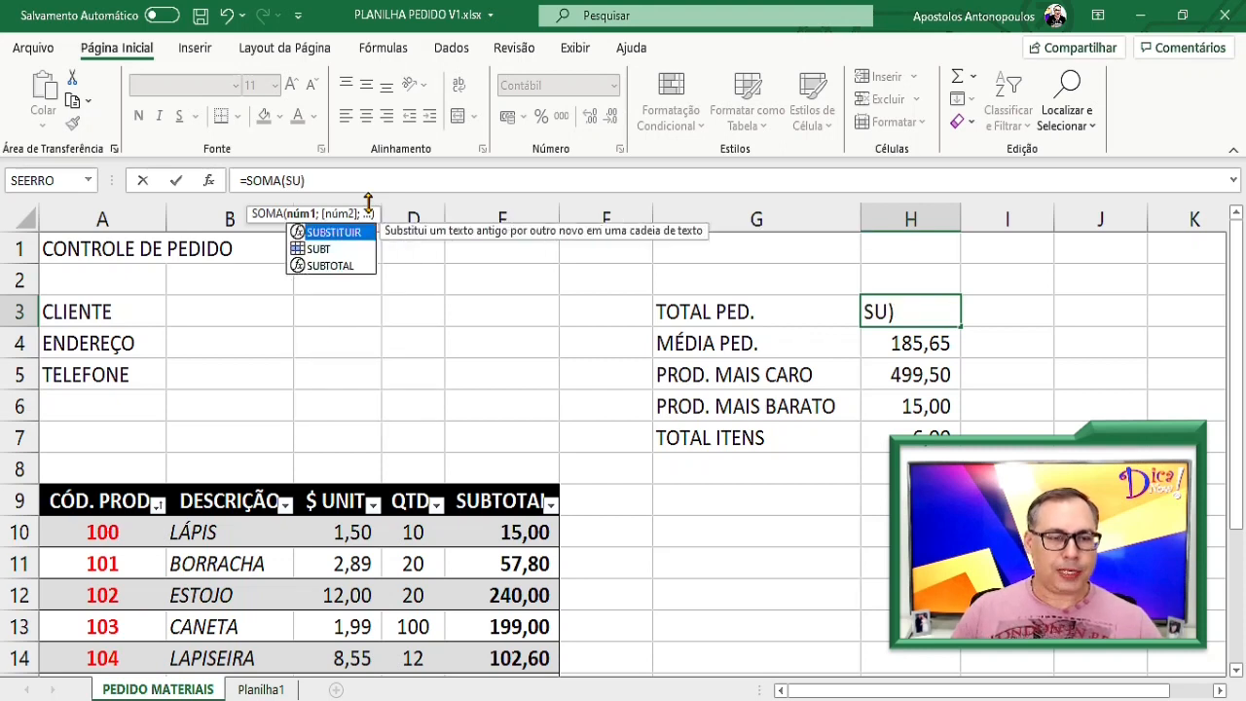
click(321, 251)
double_click(322, 252)
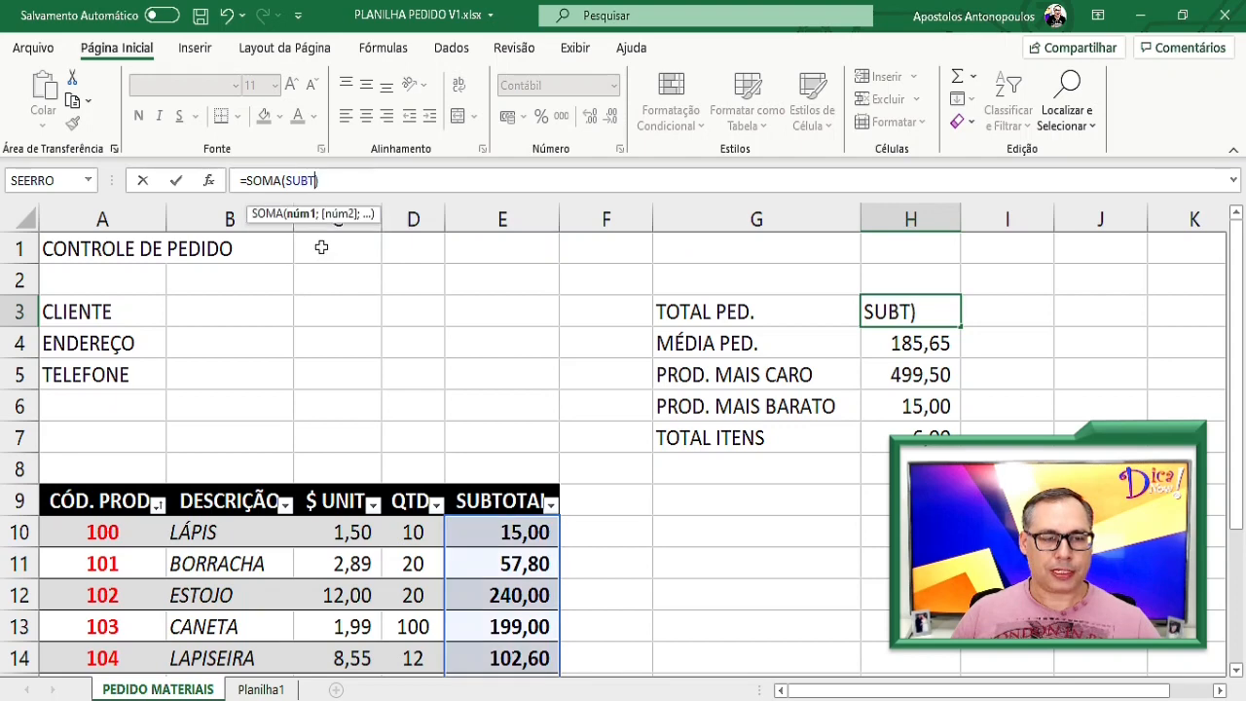
key(Return)
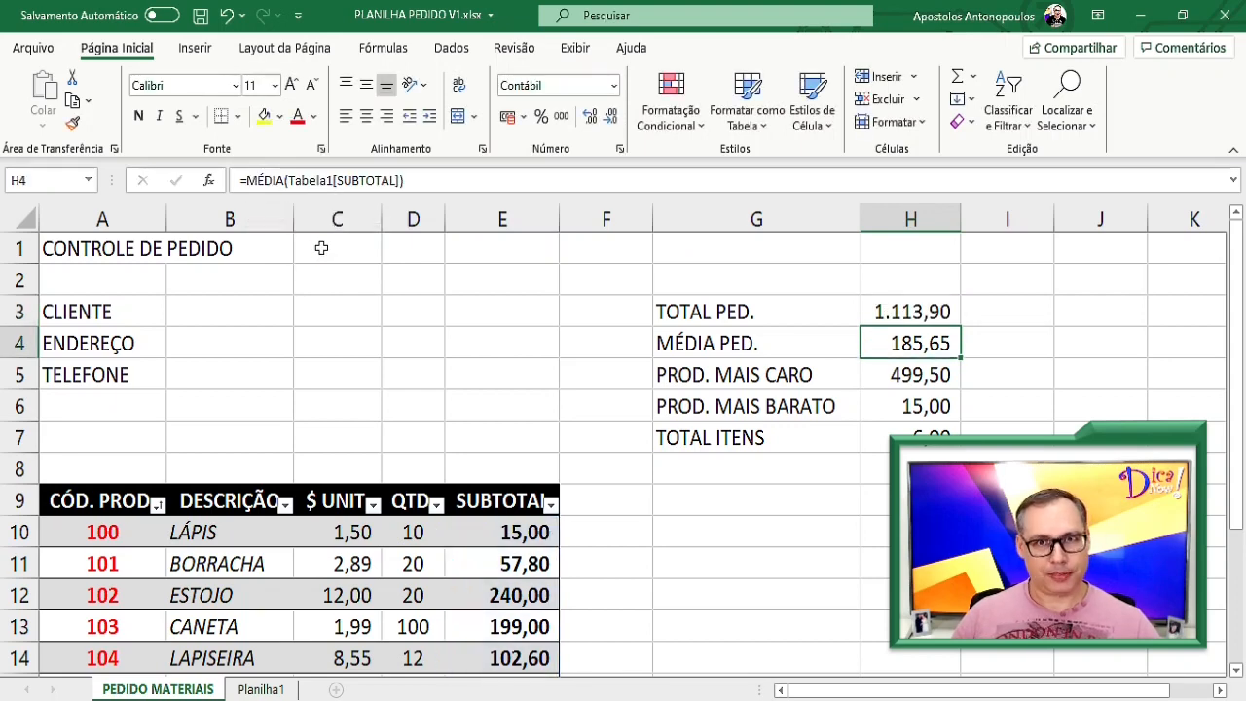
Replace the table reference in the MÉDIA PED. formula in H4 with the named range SUBT
double_click(377, 180)
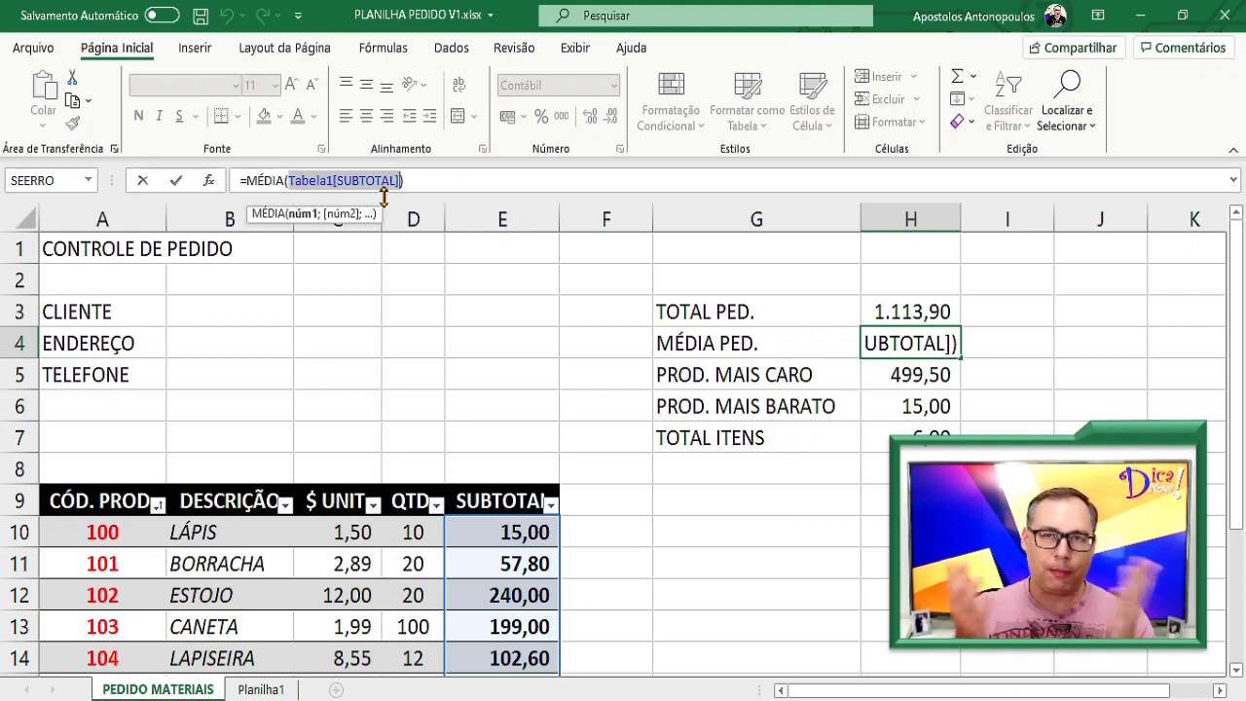
click(387, 183)
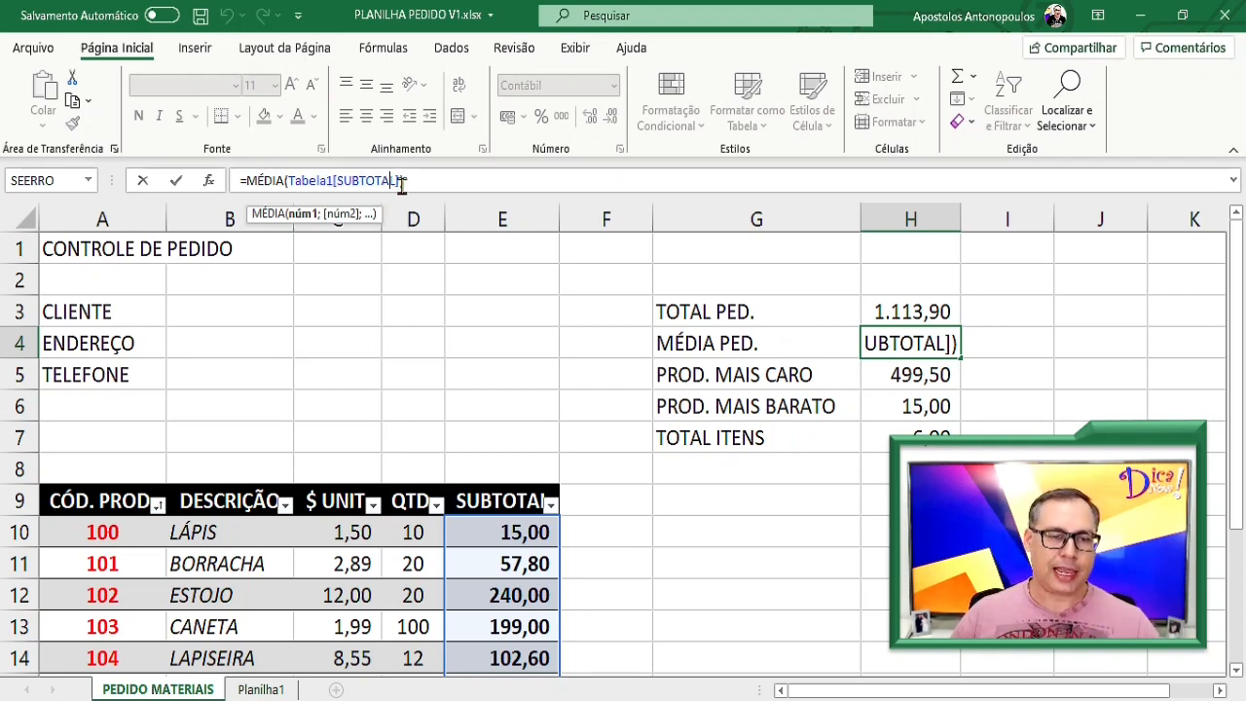
triple_click(391, 180)
double_click(391, 180)
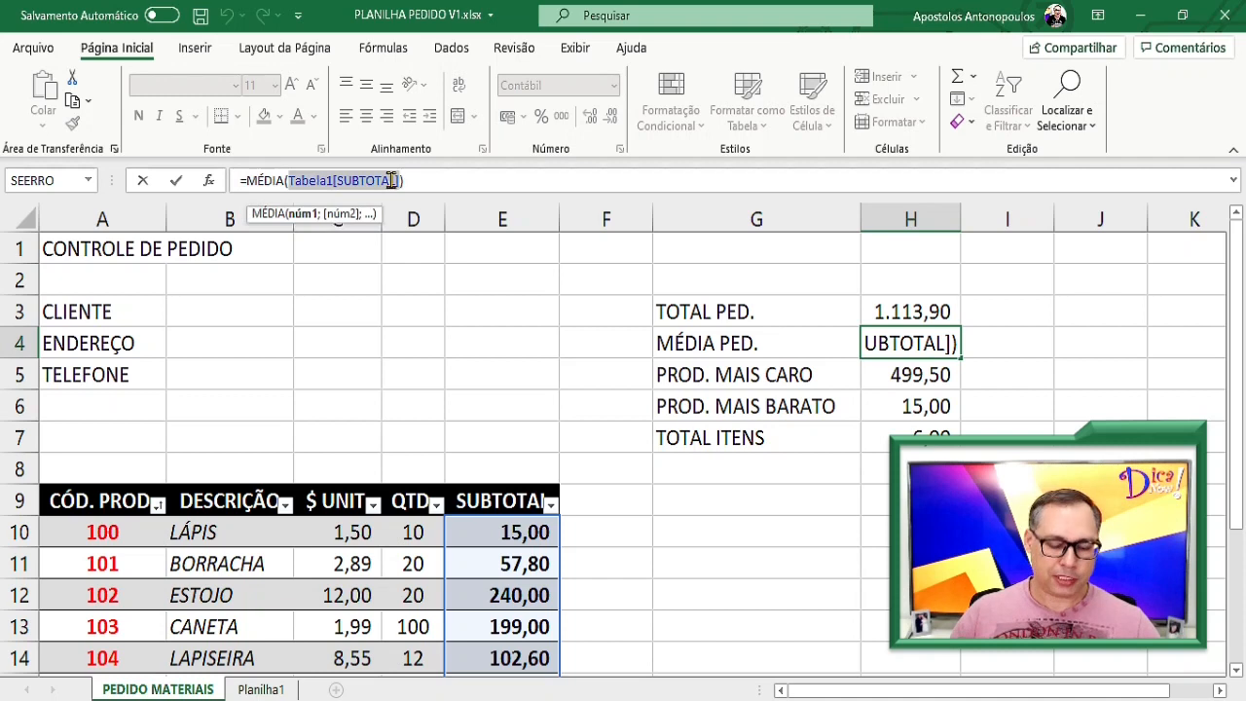
text(SUBT)
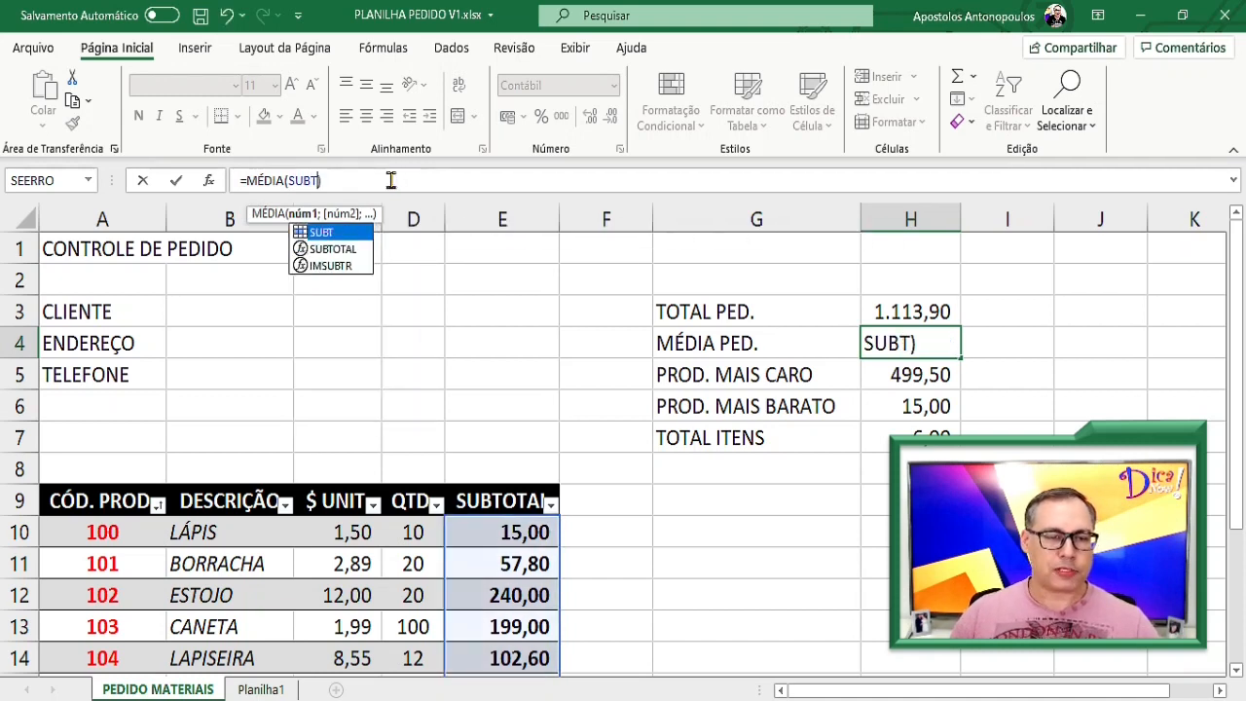
key(Return)
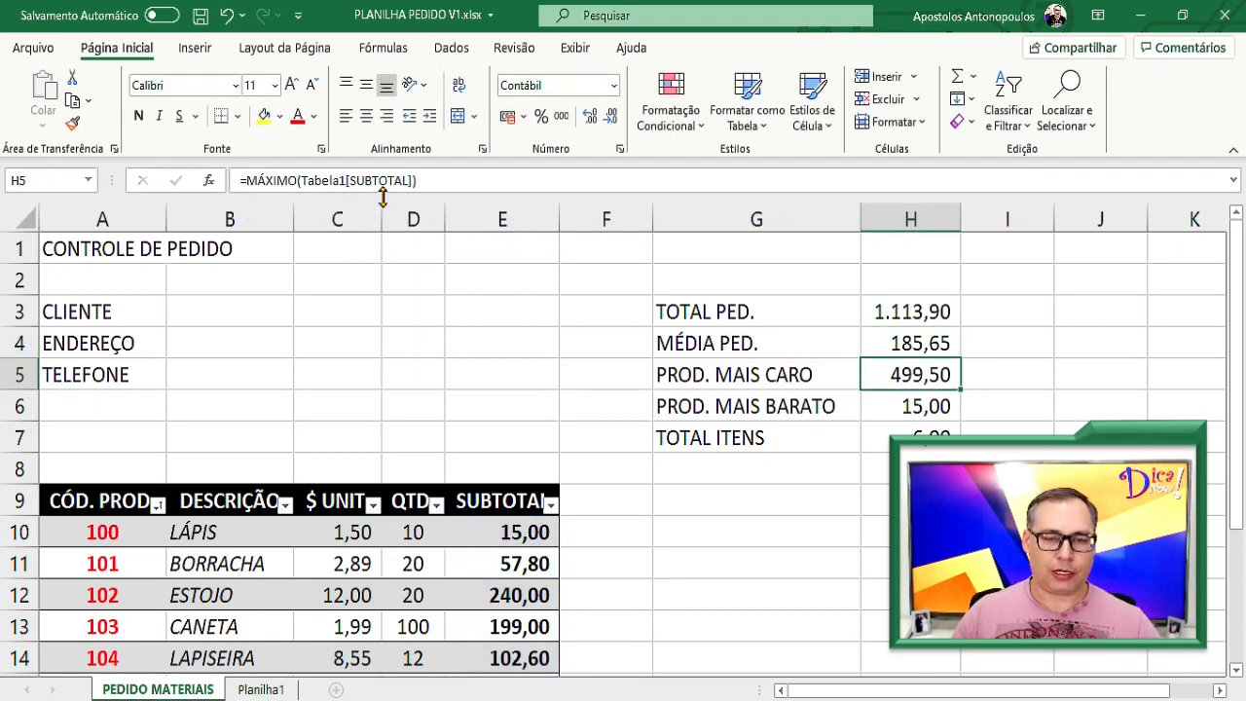
Switch to PLANILHA PEDIDO V2.xlsx and review the SUBT formulas for dearest product, cheapest product and item count in I4:I6
double_click(905, 380)
double_click(1000, 356)
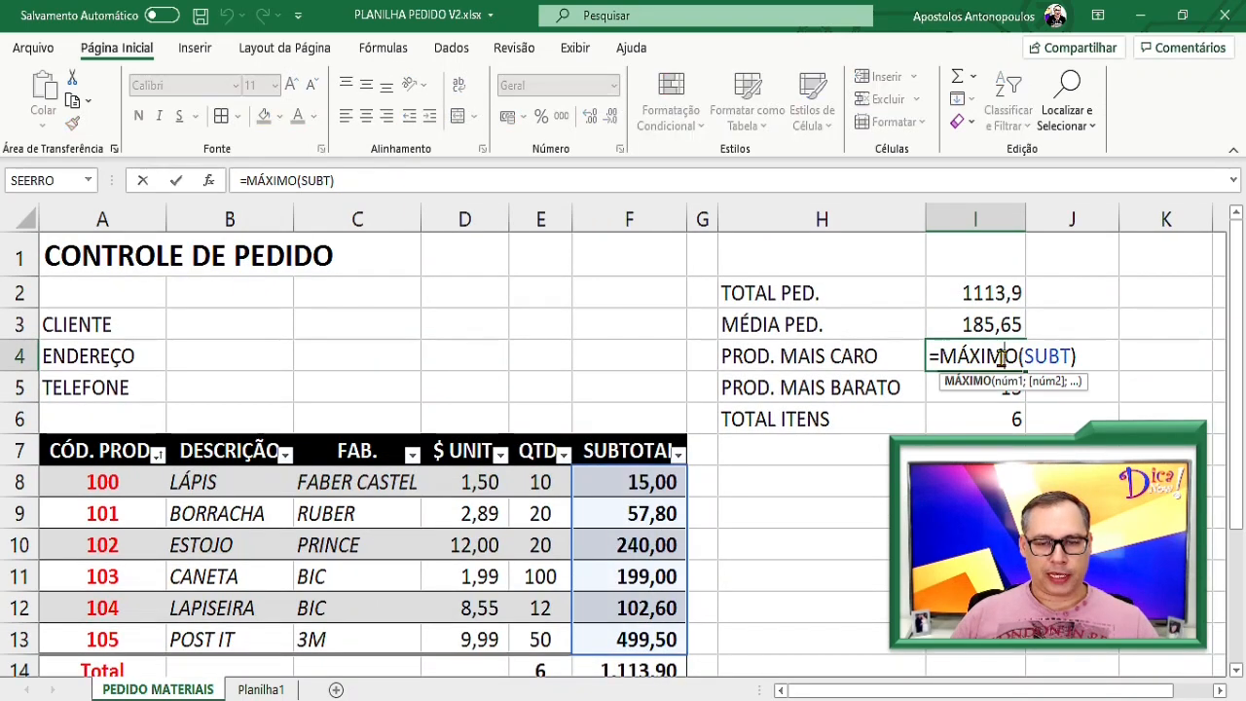
key(Escape)
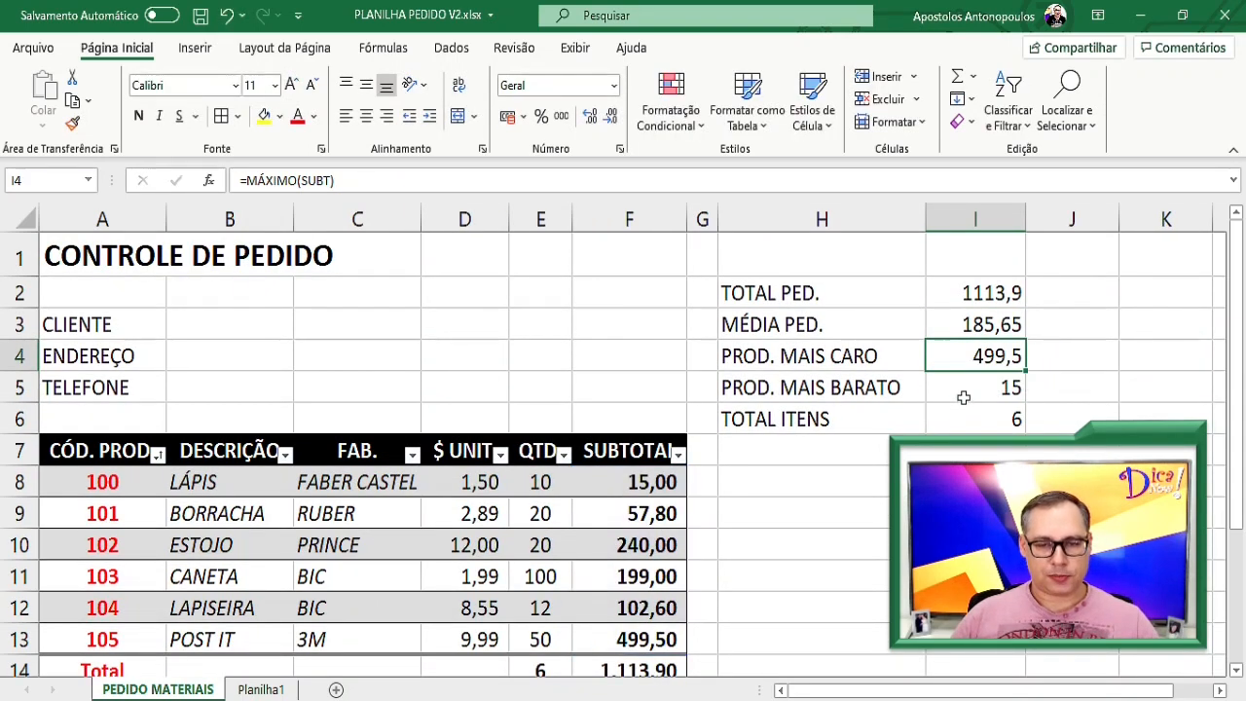
double_click(961, 395)
key(Escape)
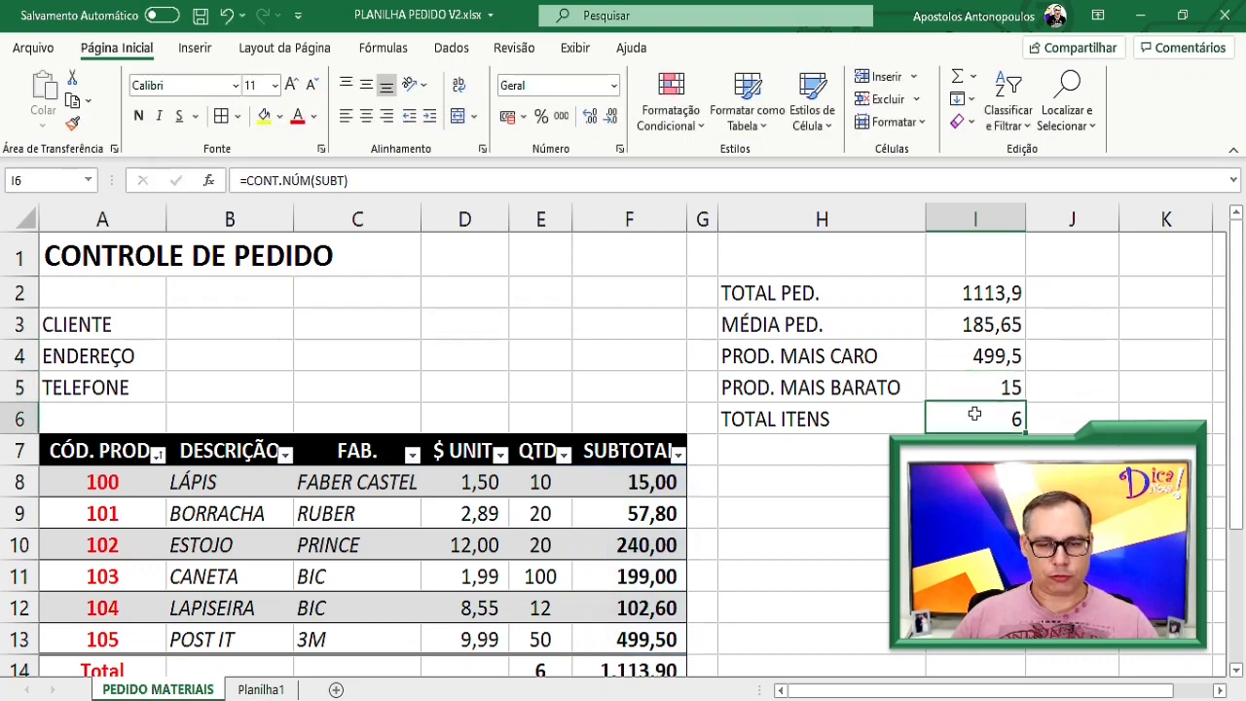
double_click(973, 413)
key(Escape)
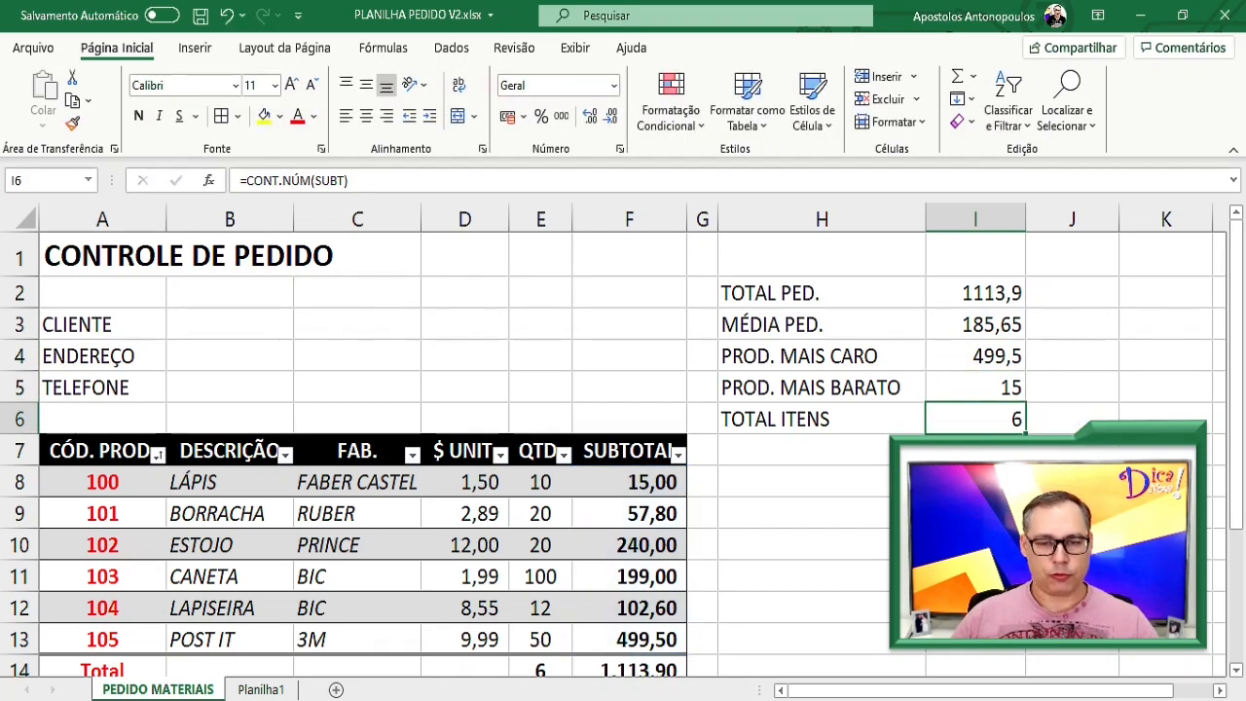
Examine the summary results in I2:I6, the SUBTOTAL values in F8:F13 and the name assigned to cell I2
click(822, 293)
drag(978, 293, 977, 416)
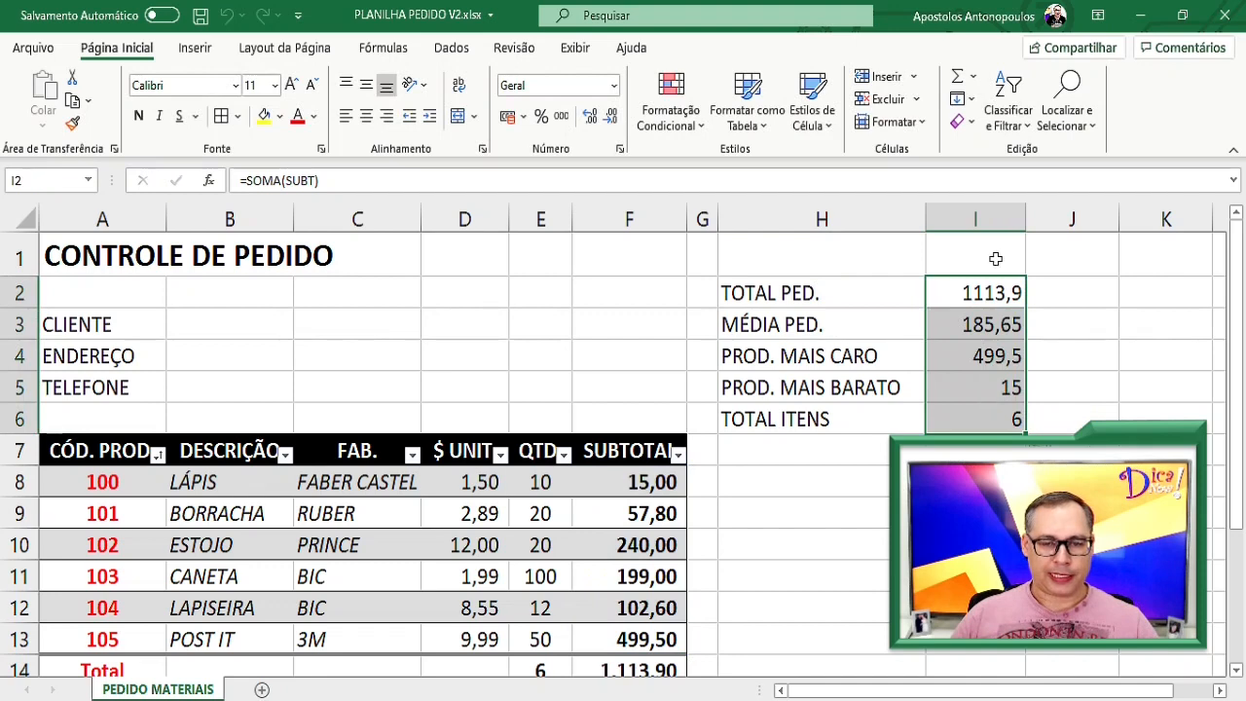
click(971, 409)
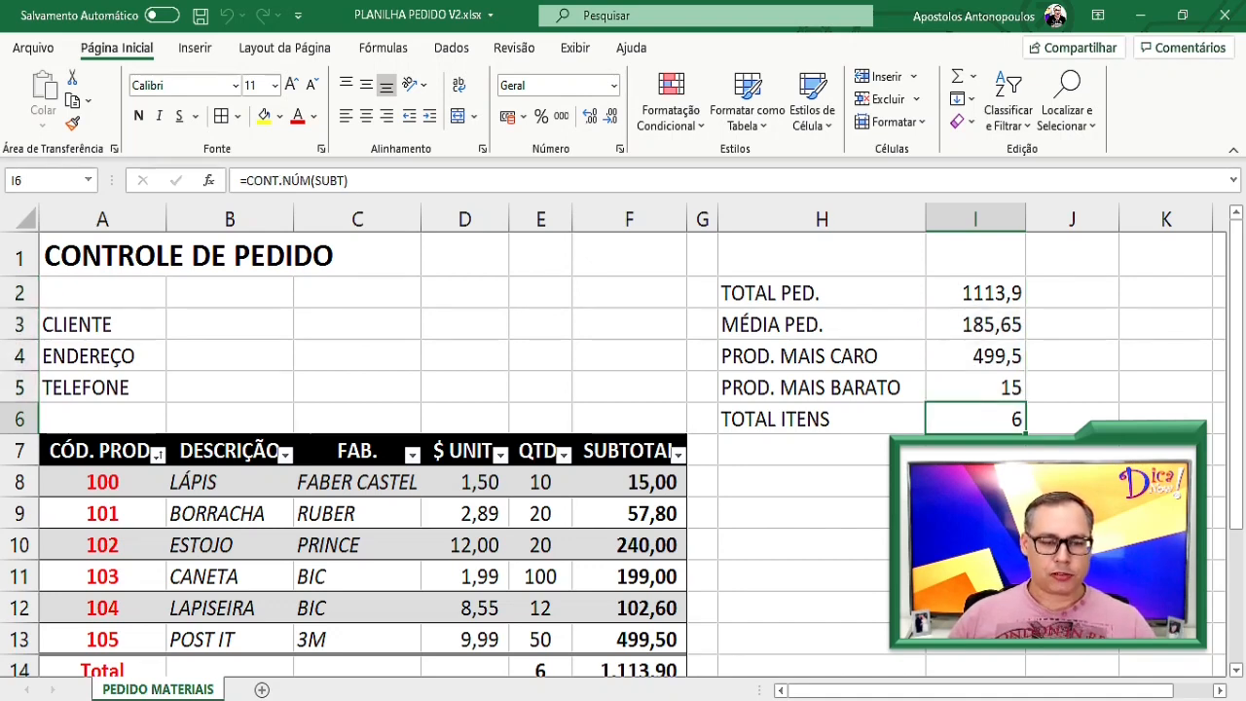
drag(637, 481, 627, 632)
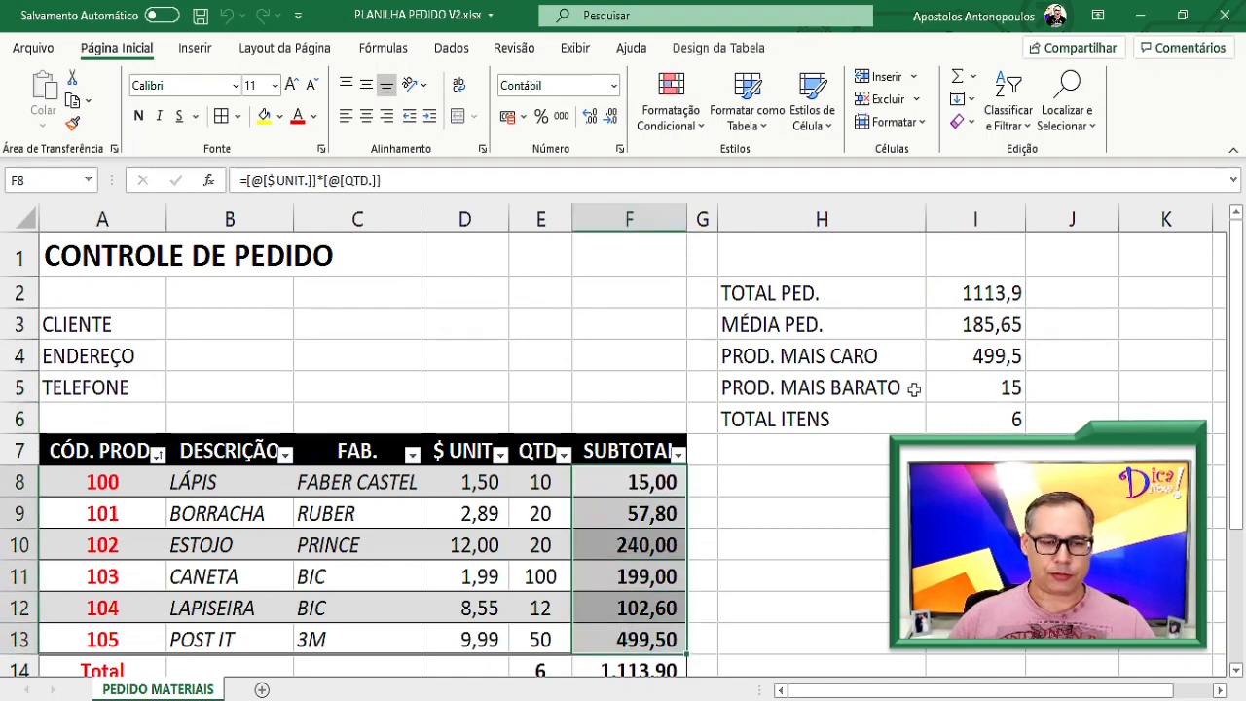
click(980, 293)
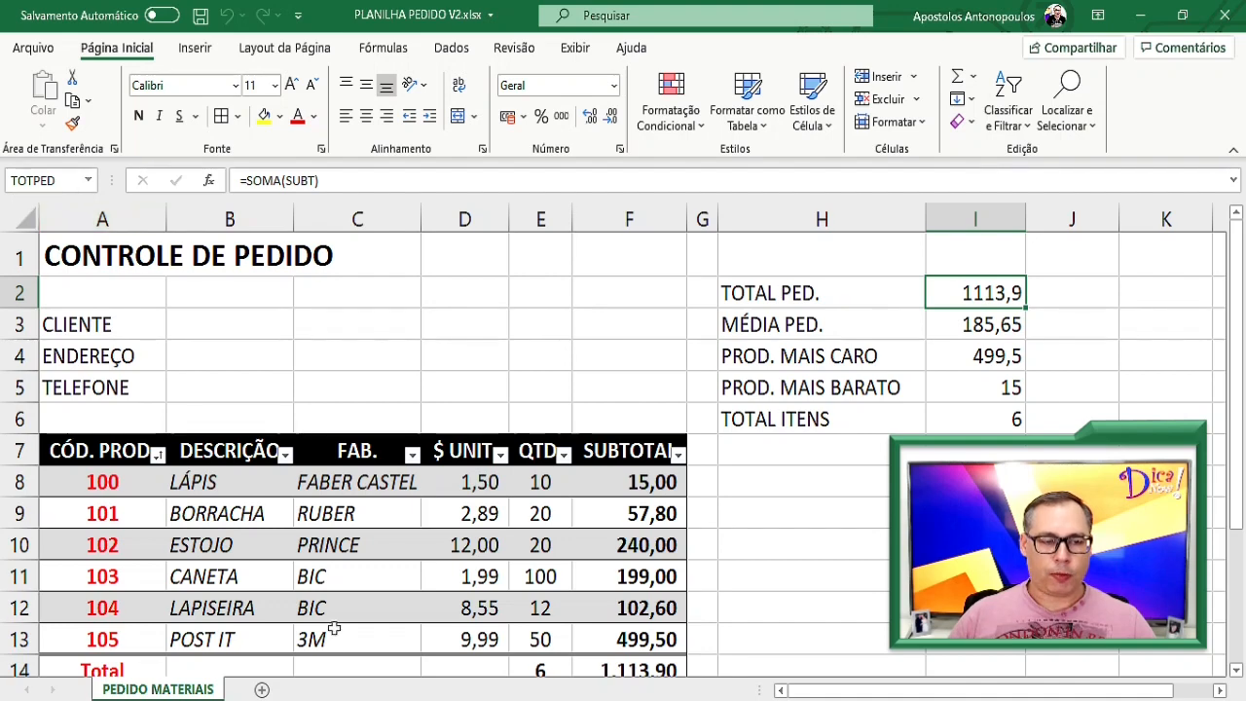
Add a new worksheet and enter the formula =TOTPED in its cell A1 to bring in the order total
click(262, 690)
scroll(136, 255, up, 3)
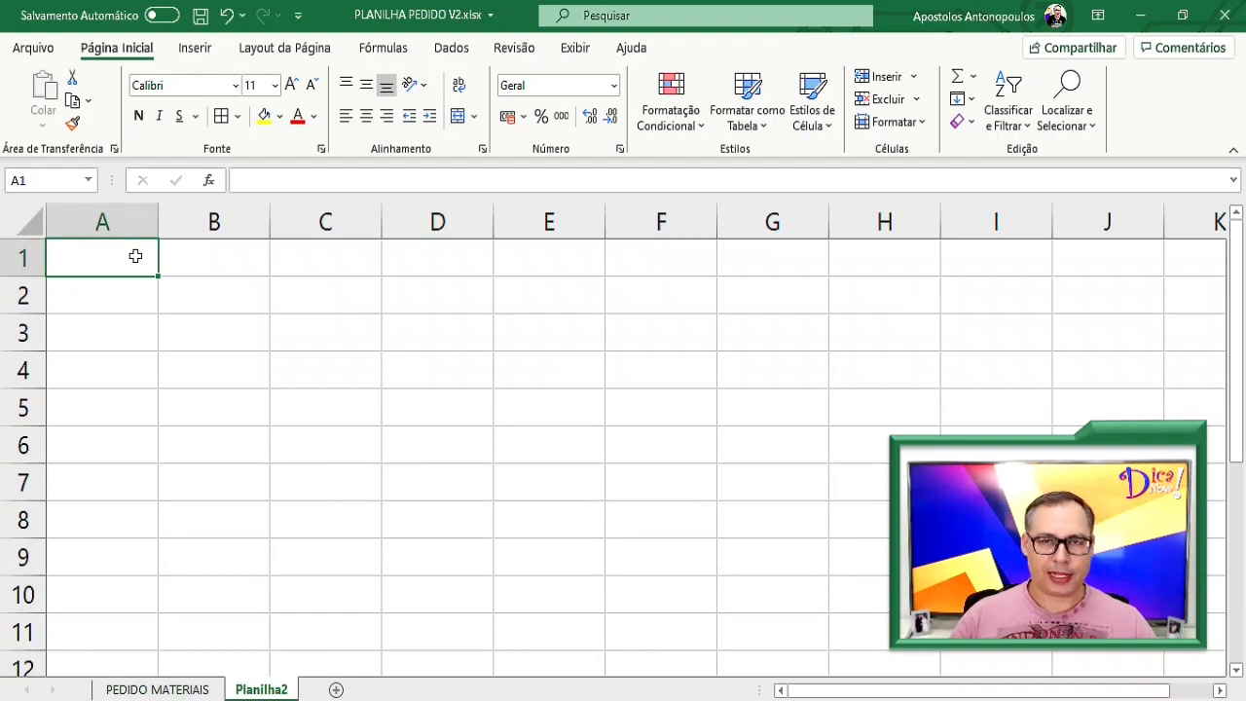
text(=)
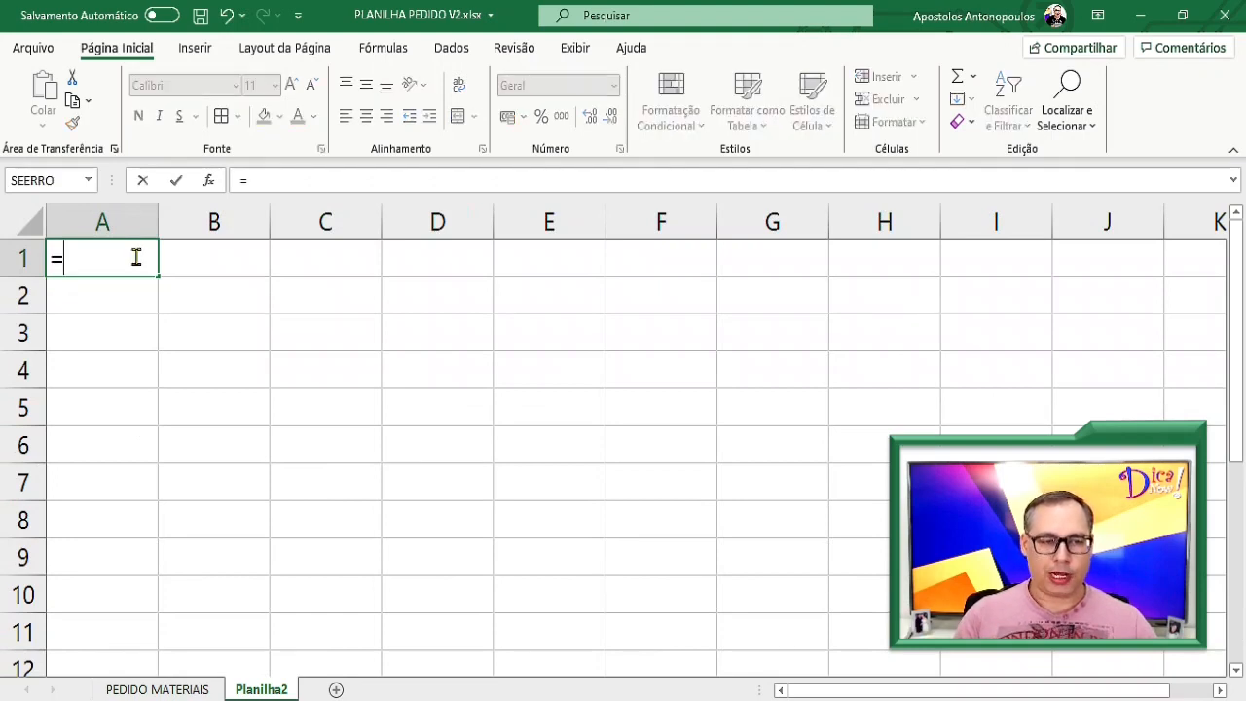
text(TOT)
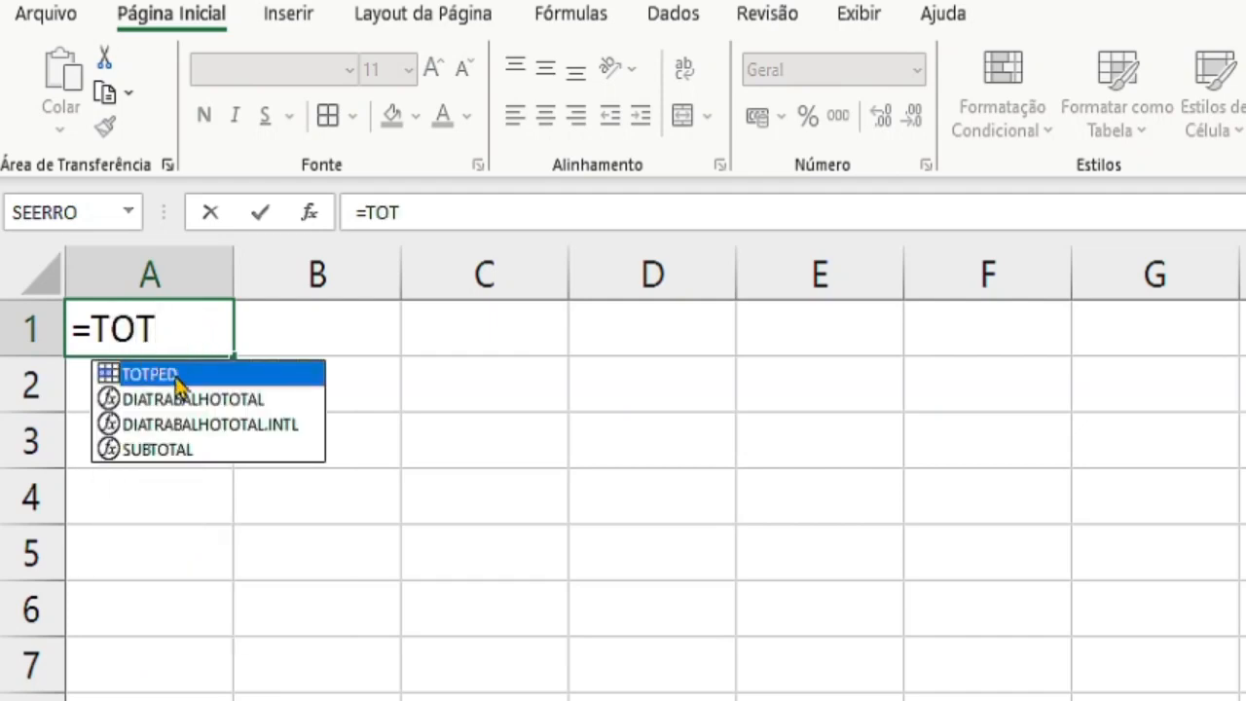
double_click(179, 380)
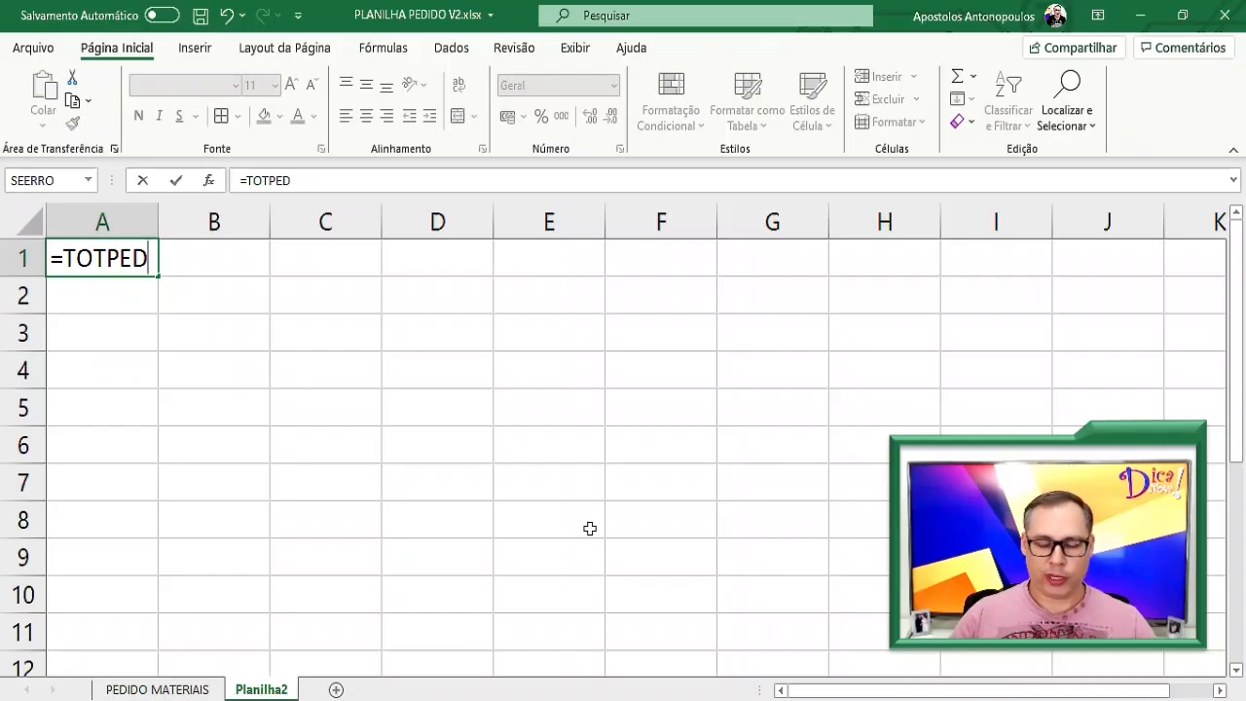
key(Return)
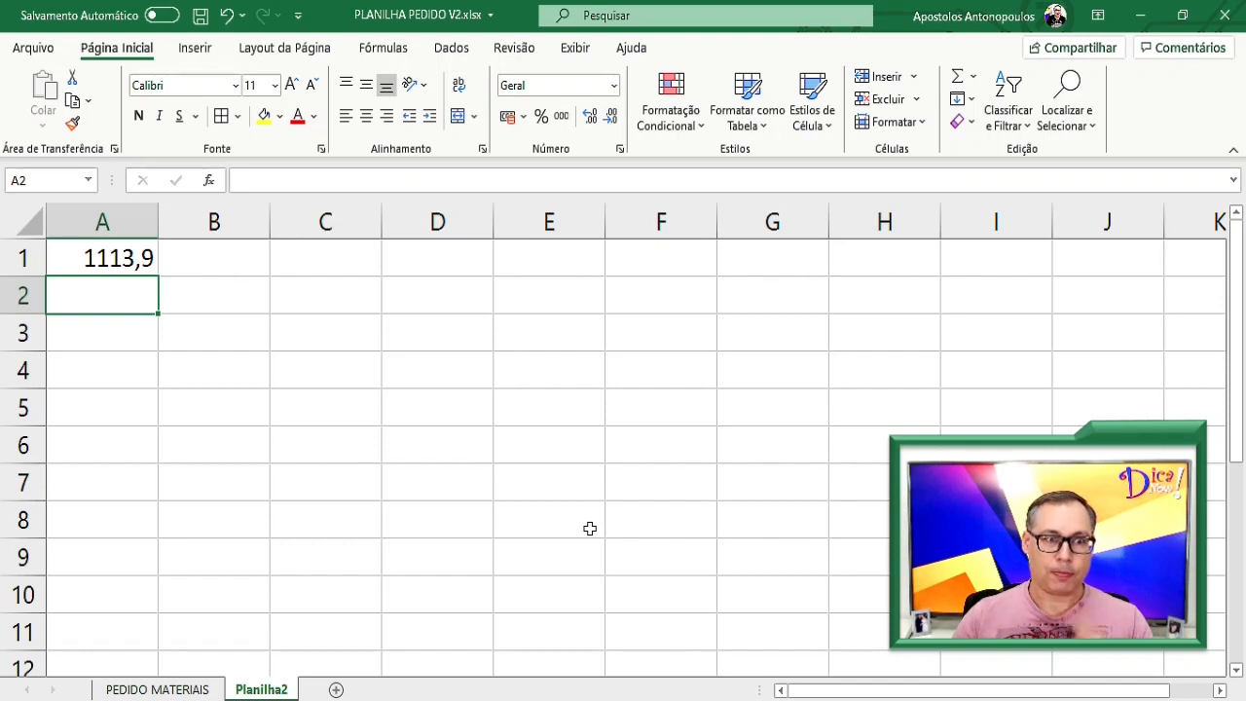
Move the order total formula from A1 to B1 on the new worksheet
click(127, 261)
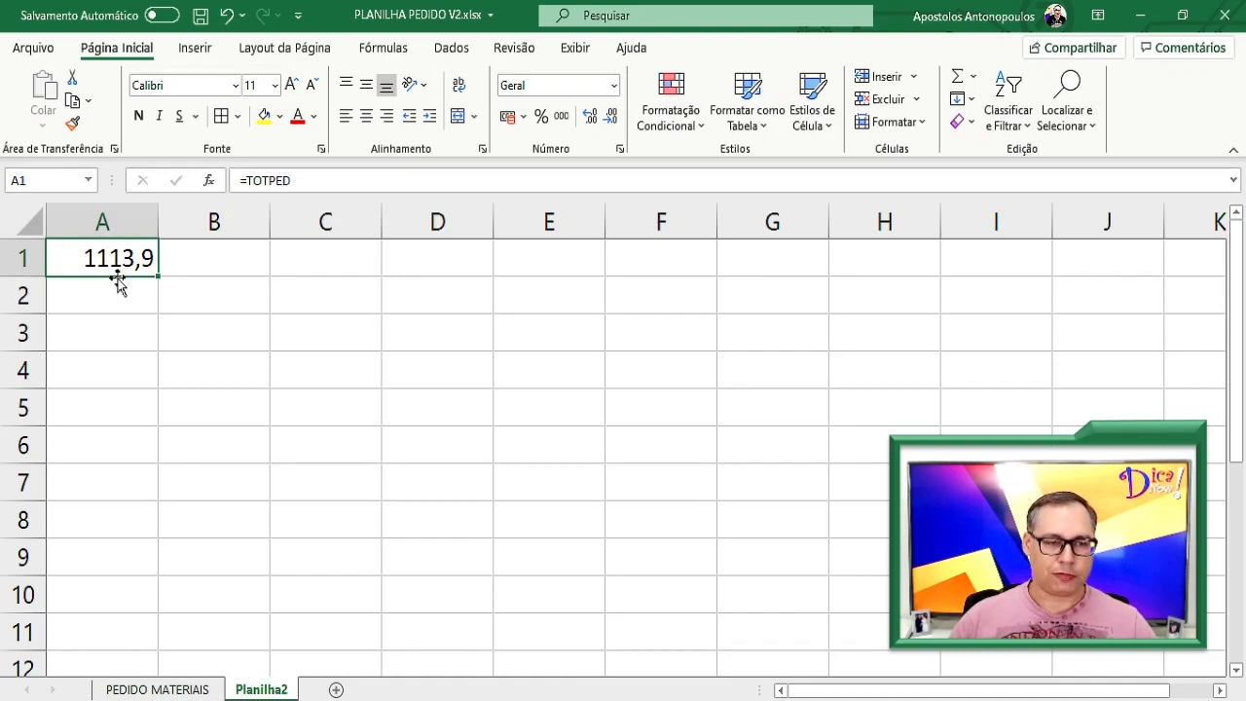
drag(117, 280, 178, 264)
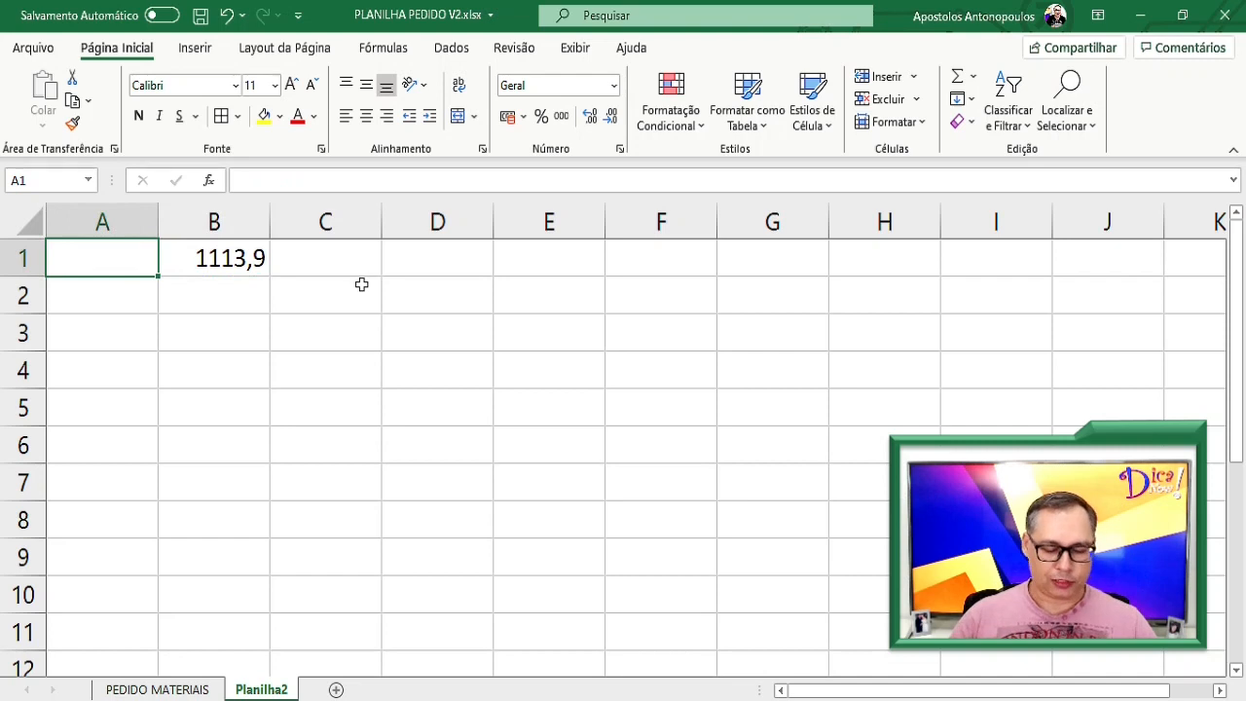
Enter the label "TOTAL PED.=" in A1 and fit column A to its contents
text(TO)
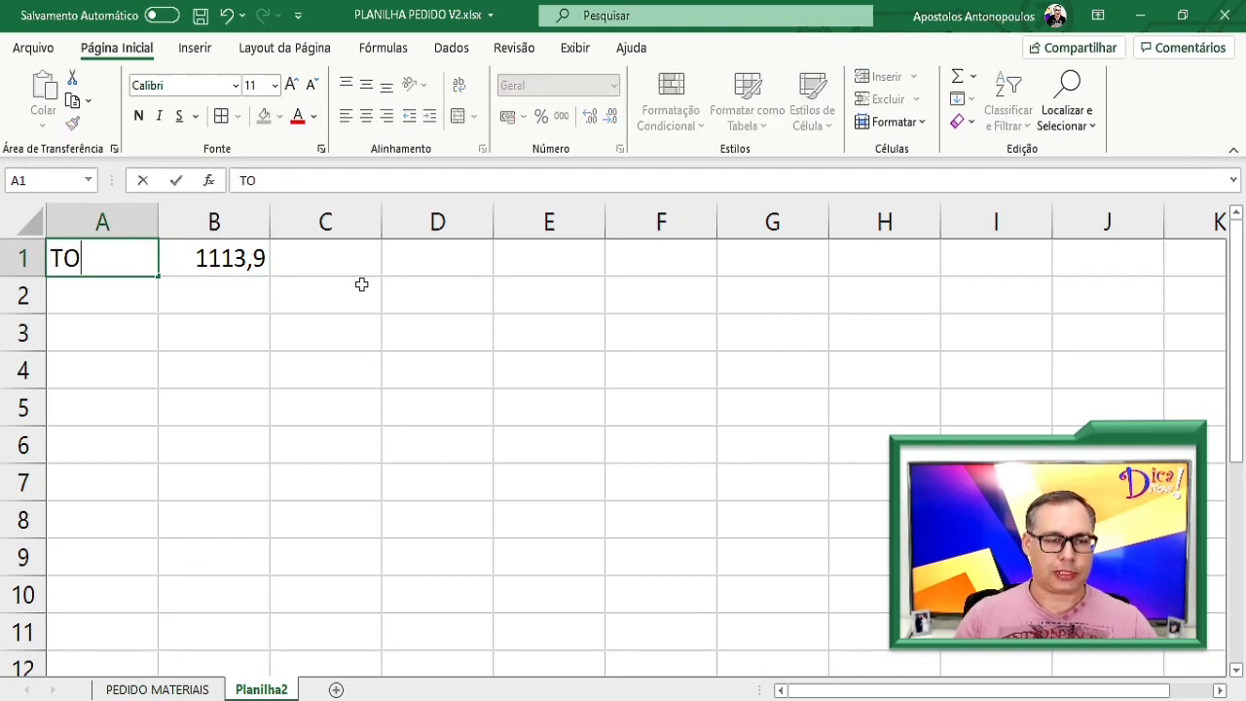
text(TAL PE)
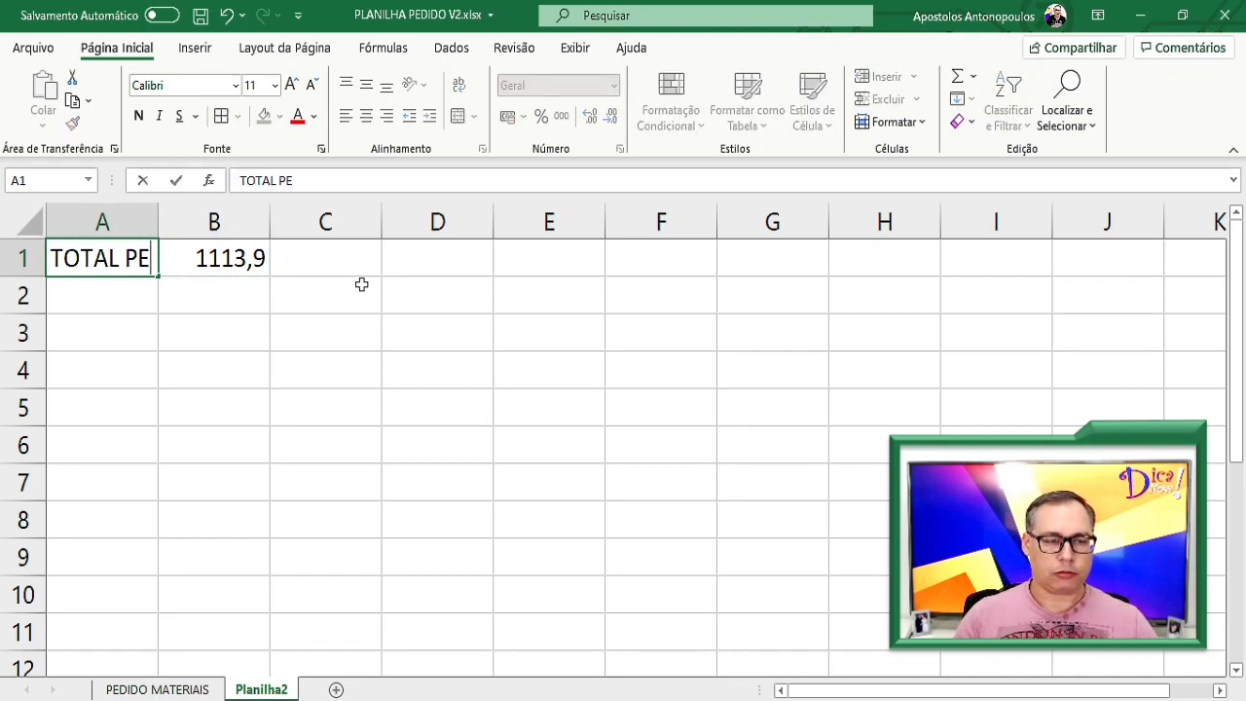
text(D.)
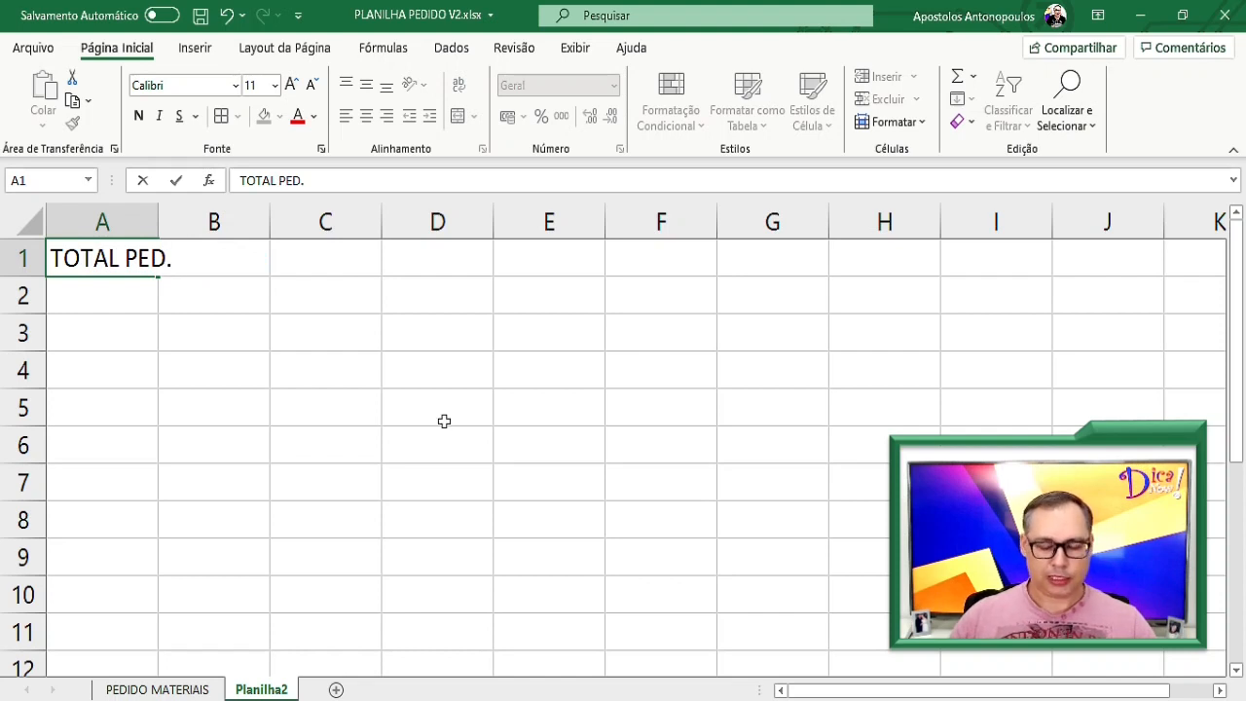
text(=)
click(331, 409)
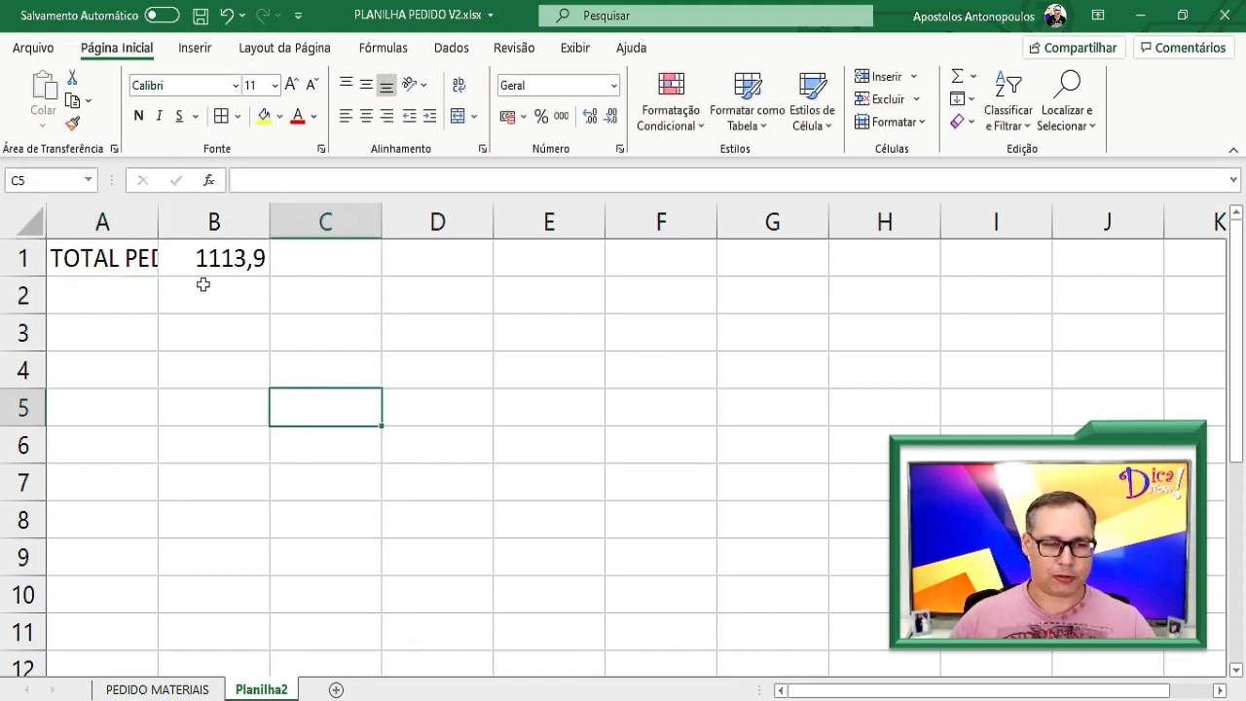
double_click(158, 220)
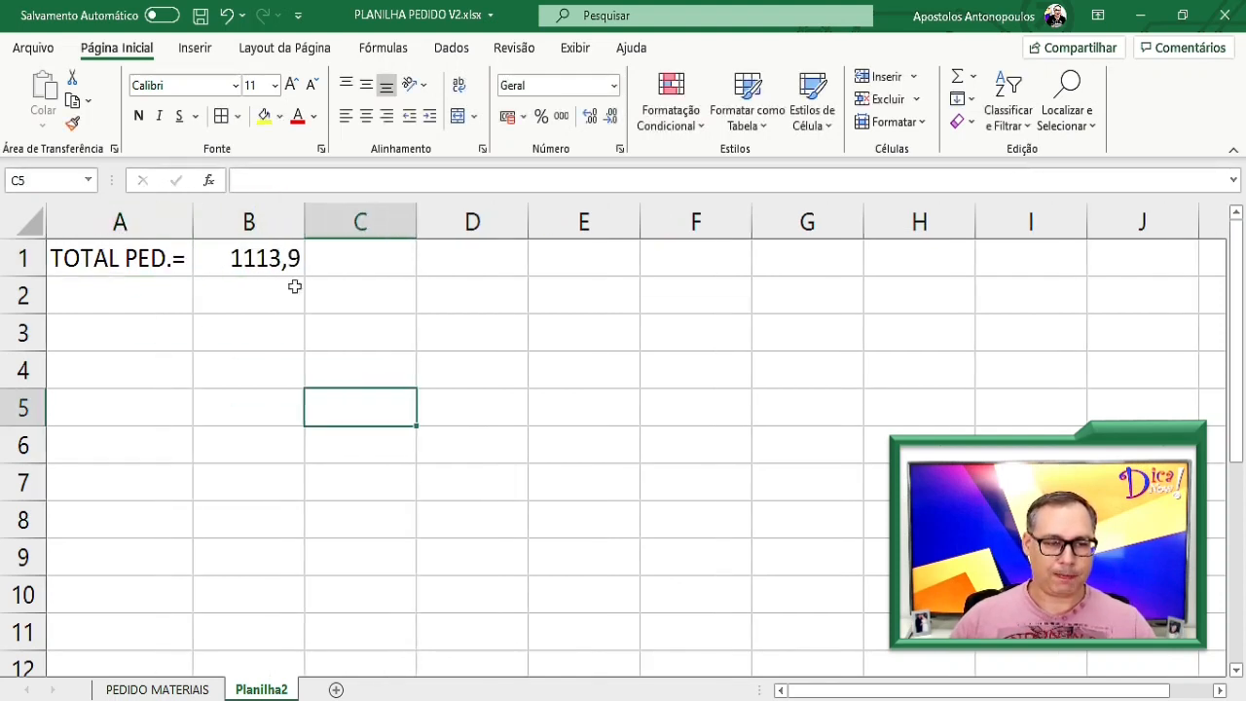
Enter the labels "Nº PARCELAS =" in A2 and "$ PARCELA" in A3
click(123, 292)
text(Nº PARCELAS =)
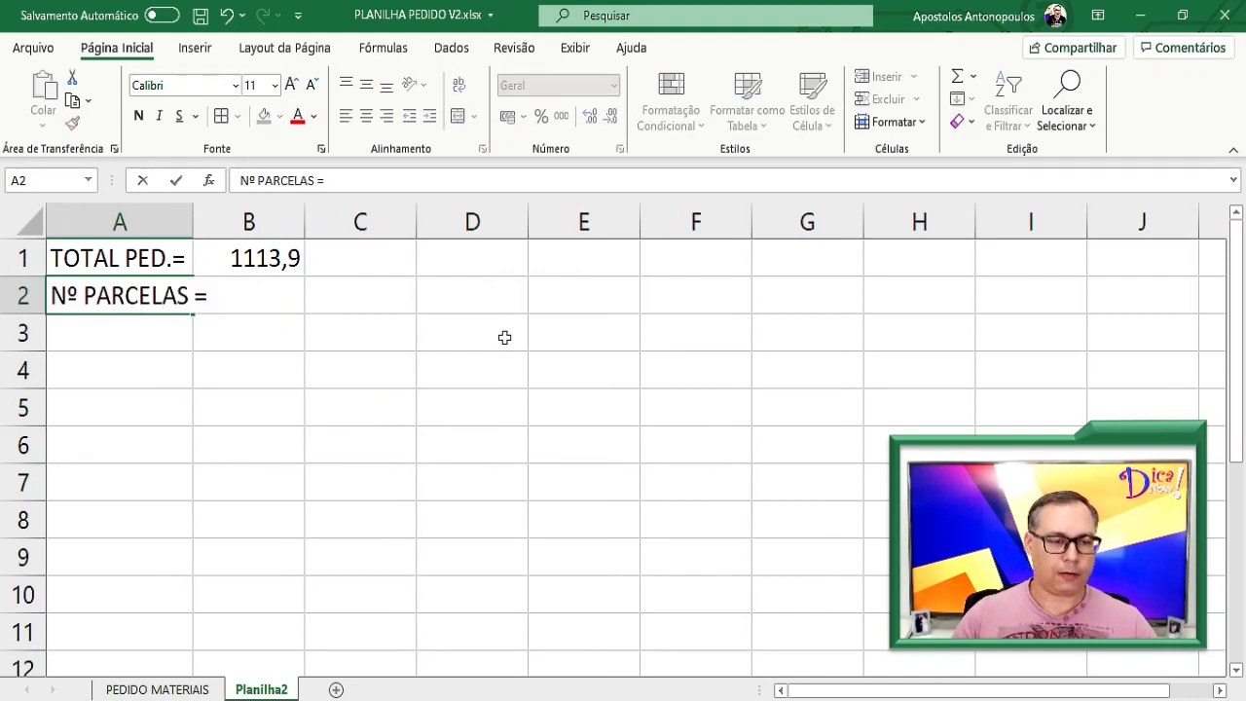
key(Return)
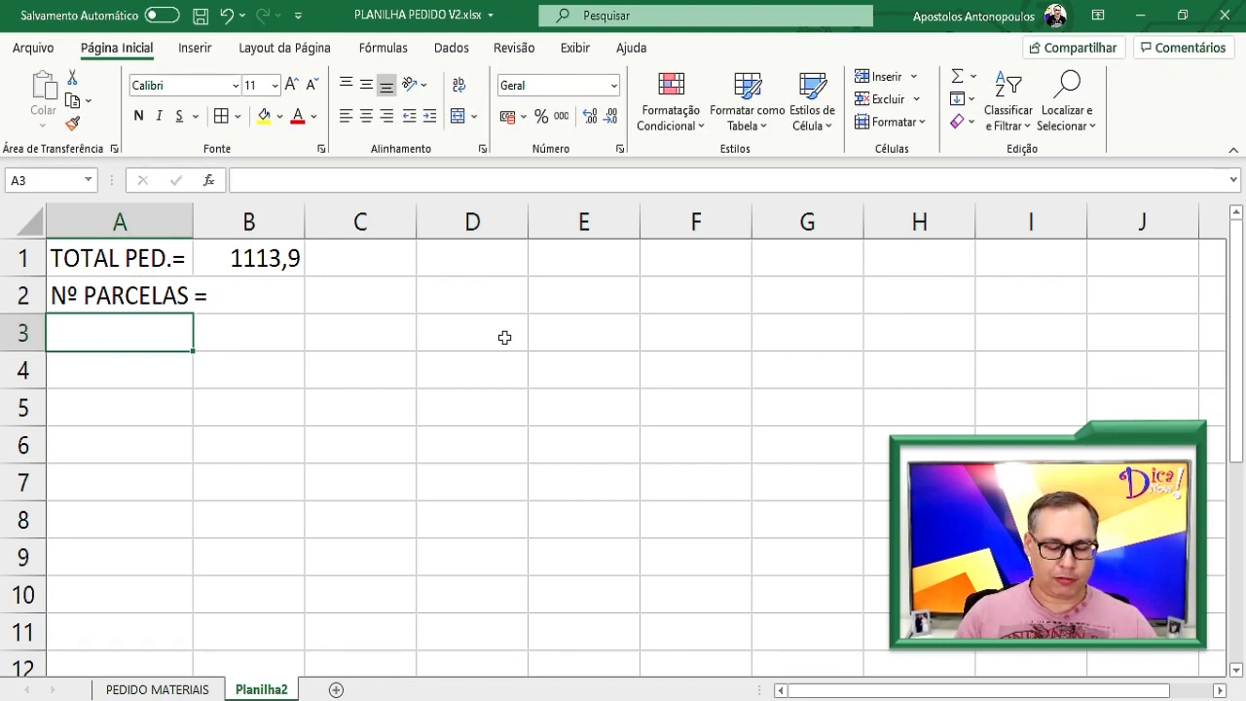
text(V)
key(BackSpace)
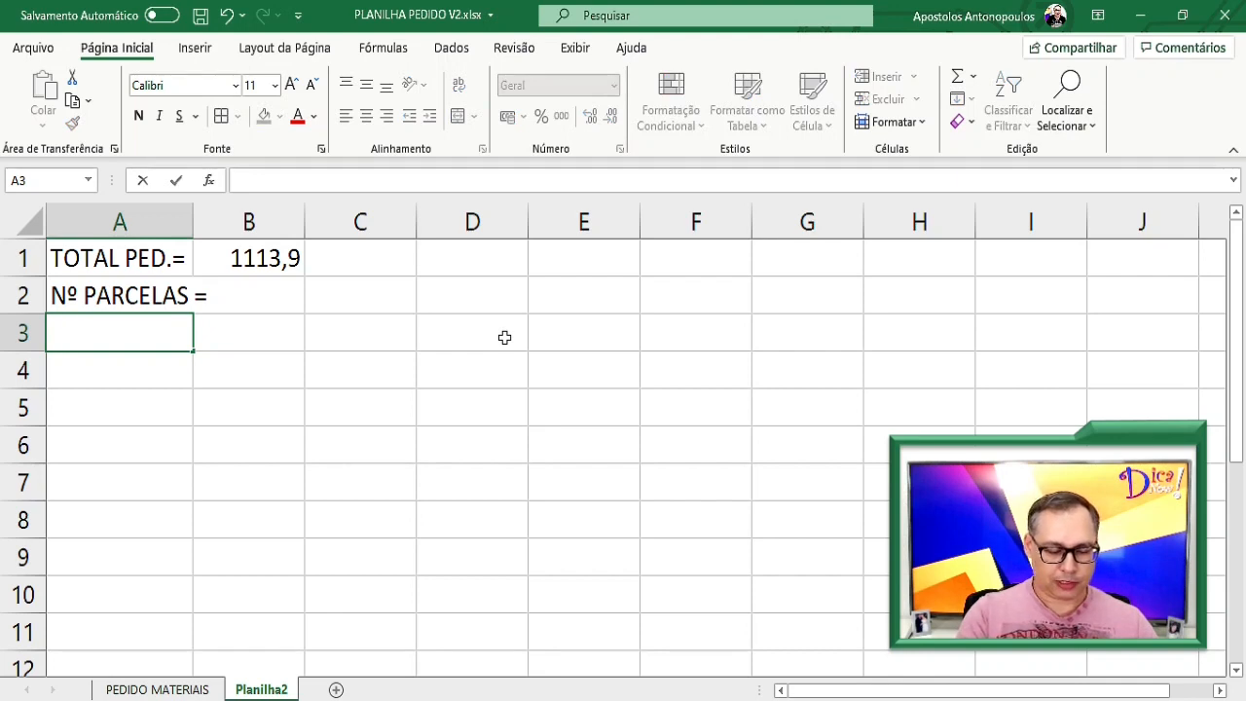
text($ PERC)
key(BackSpace)
key(BackSpace)
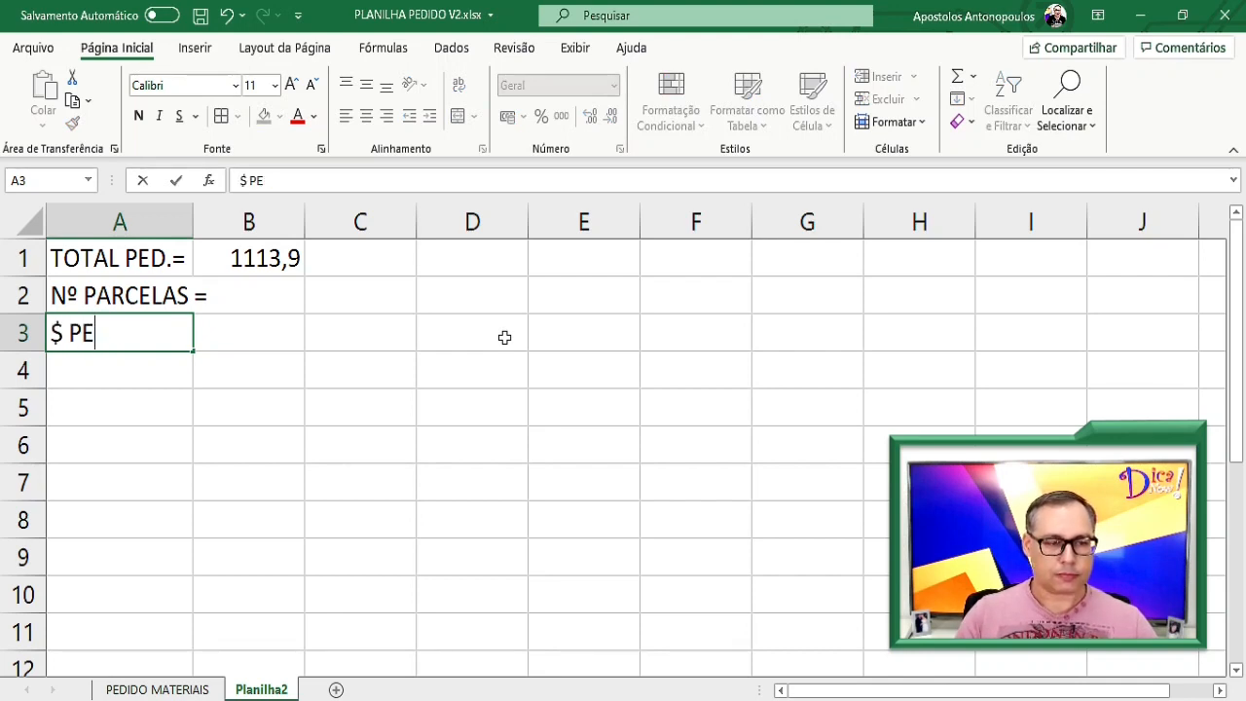
key(BackSpace)
text(ARCELA)
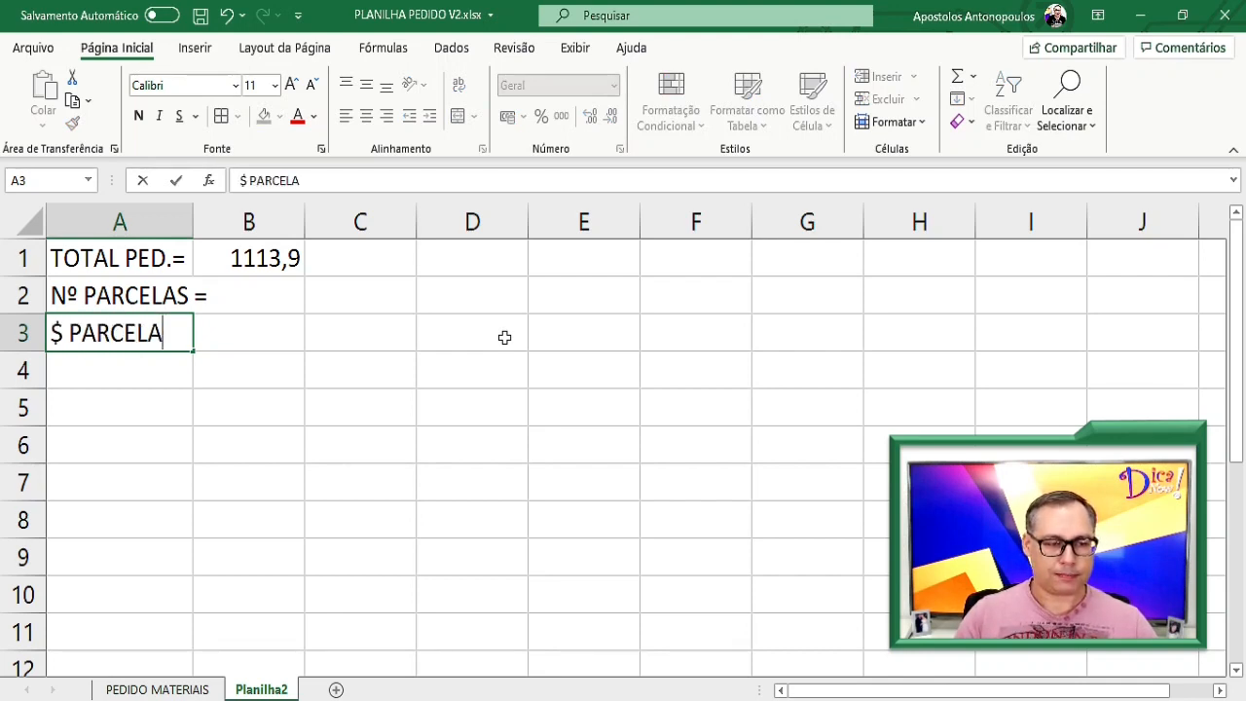
key(Return)
Complete the A3 label as "$ PARCELA =" and fit column A to its longest label
click(151, 333)
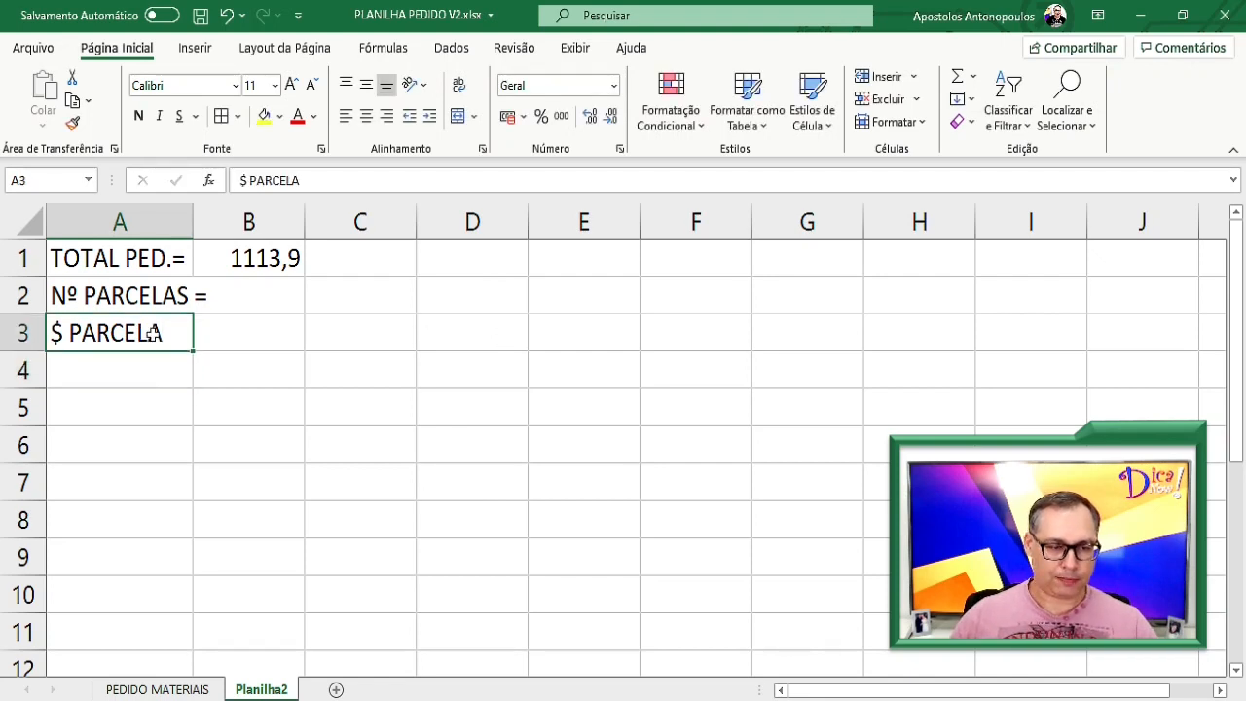
double_click(173, 332)
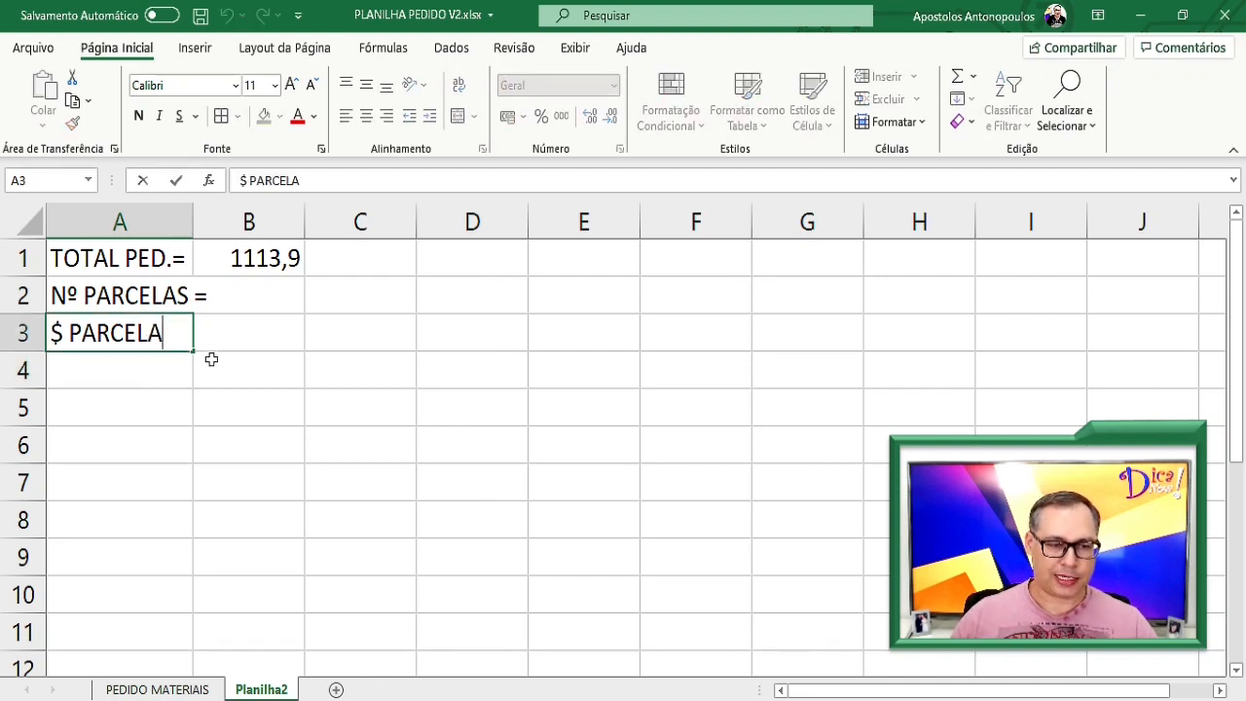
text(=)
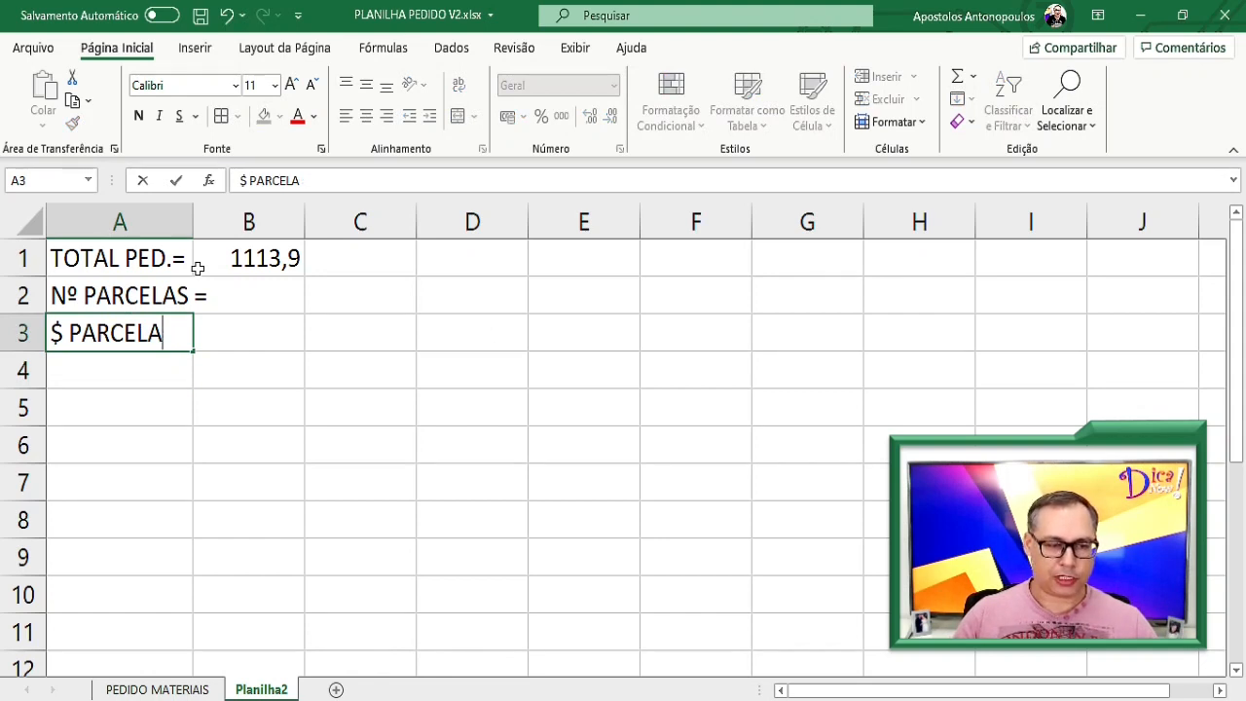
key(Return)
key(Up)
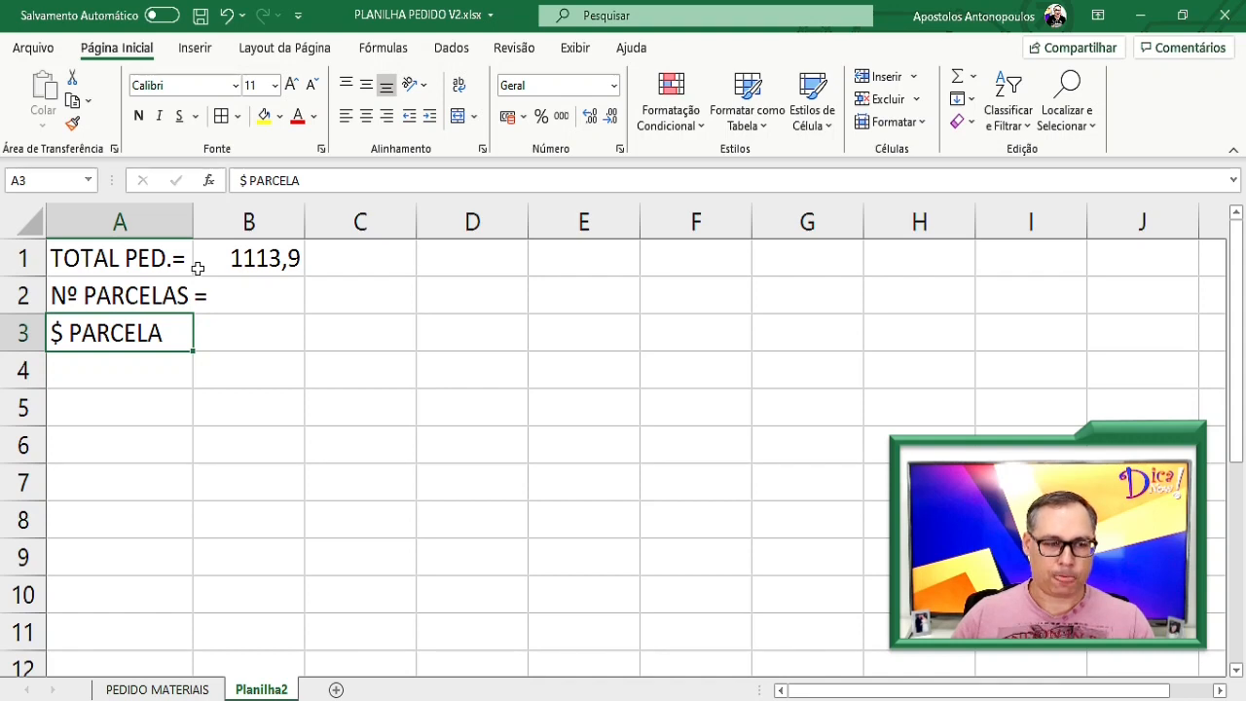
key(F2)
text(=)
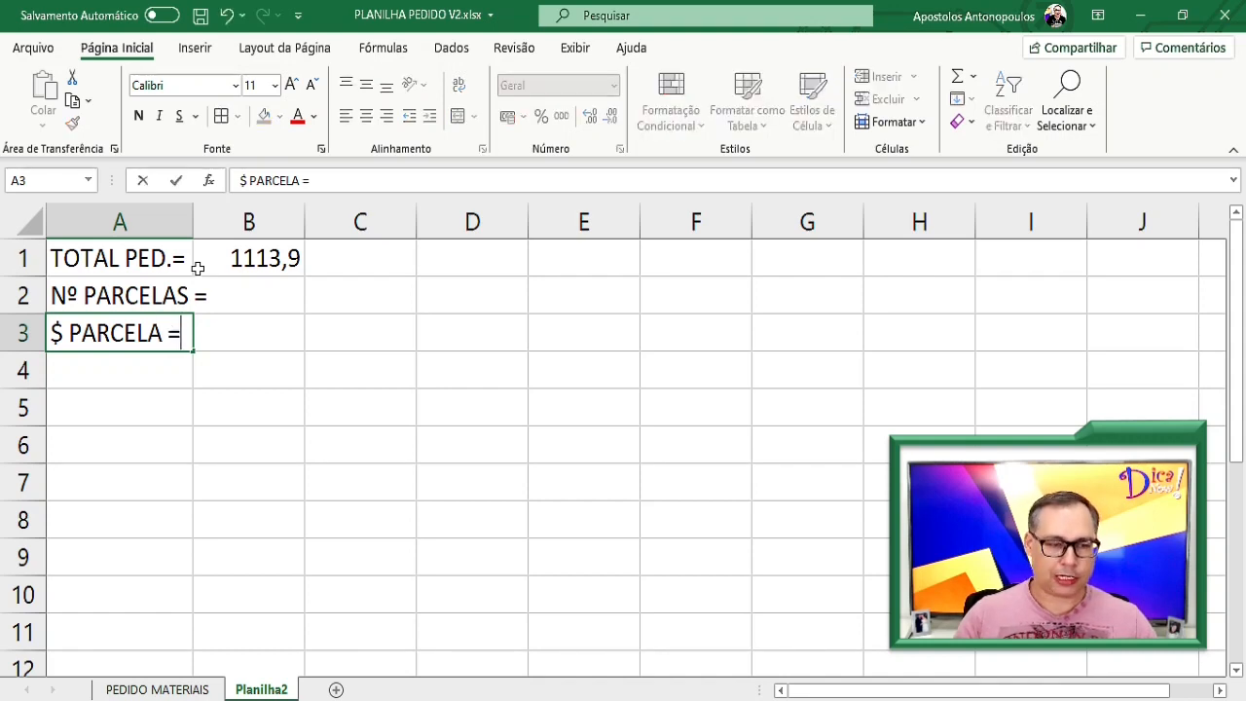
key(Return)
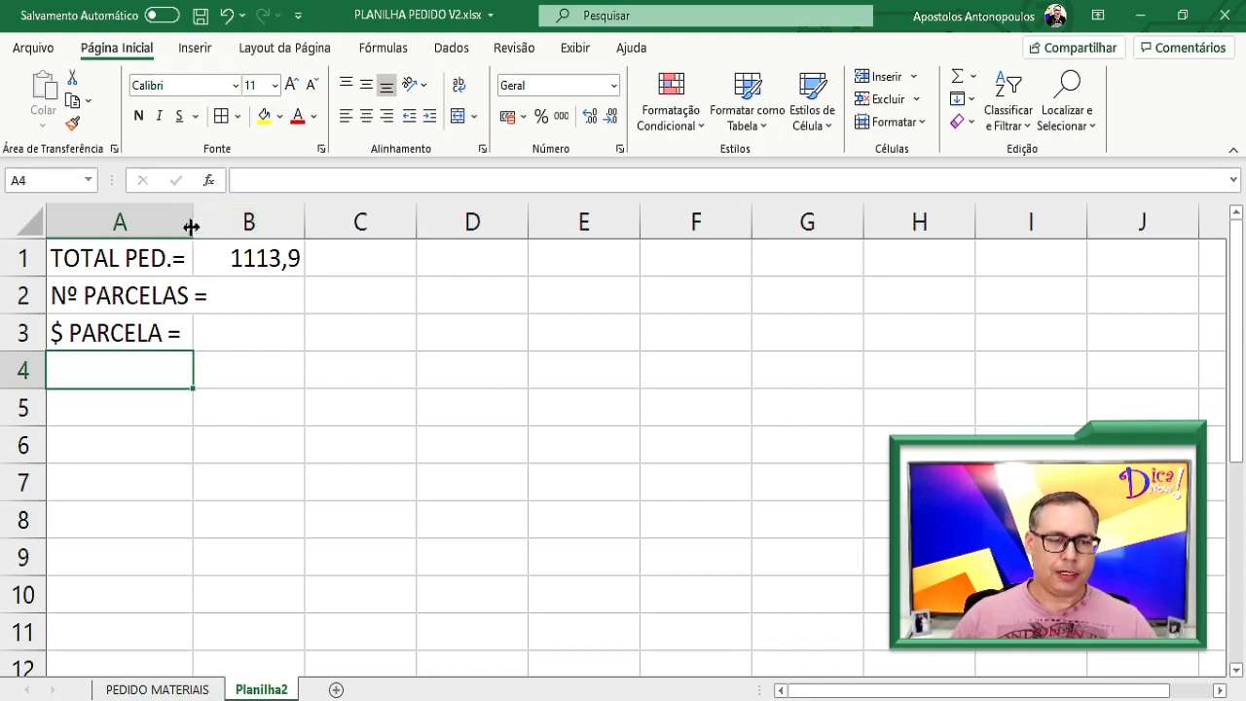
double_click(192, 225)
Apply the thousands-separator accounting format to cells B1:B3
click(285, 291)
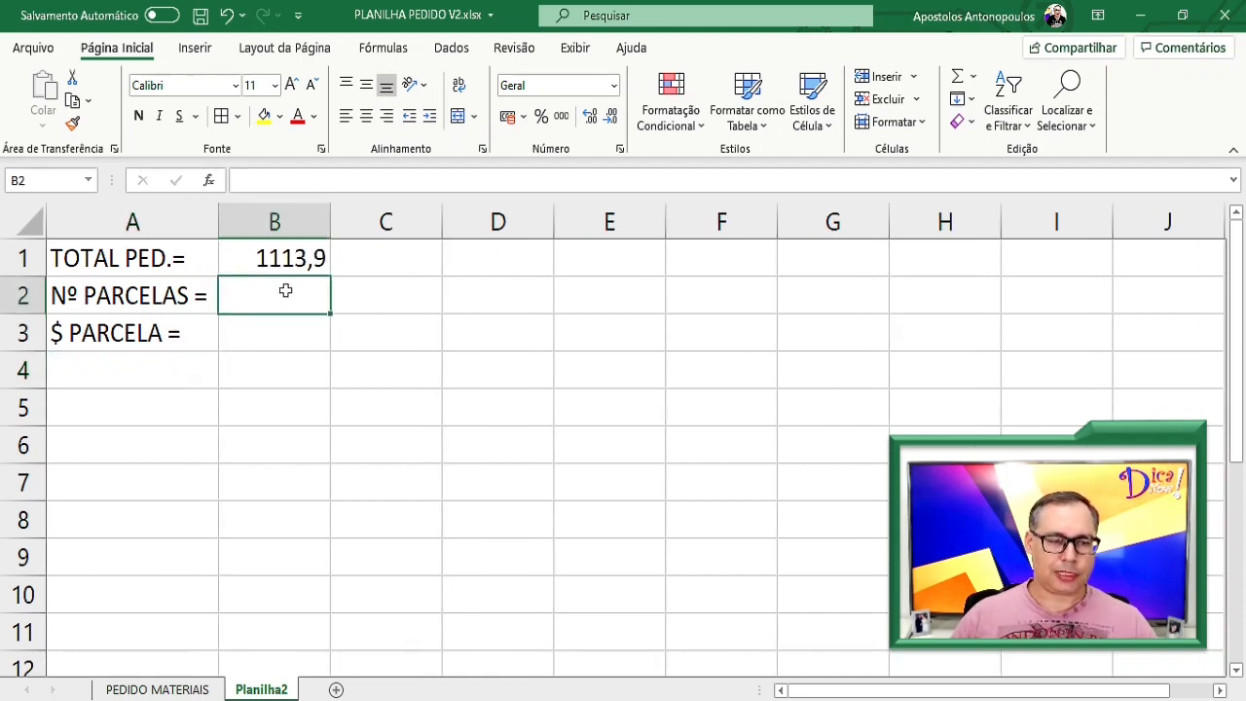
drag(292, 255, 286, 336)
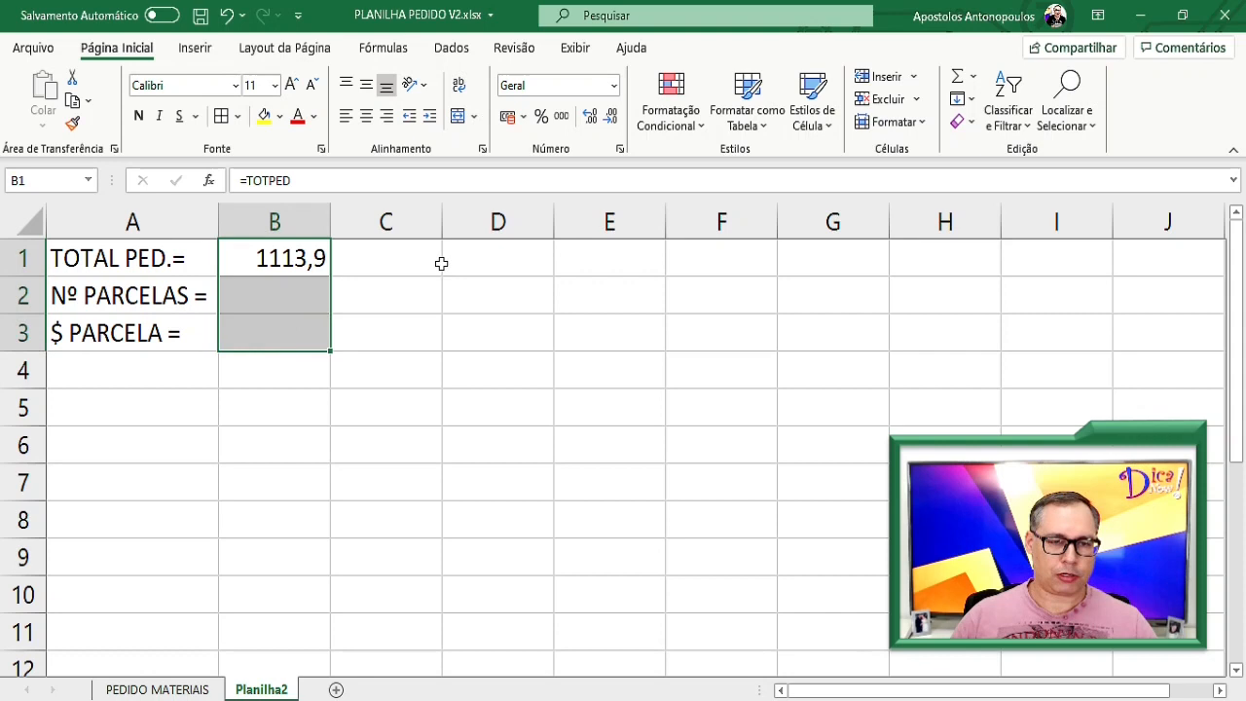
click(560, 116)
Enter 5 as the number of installments in B2 and format it without decimal places
click(307, 304)
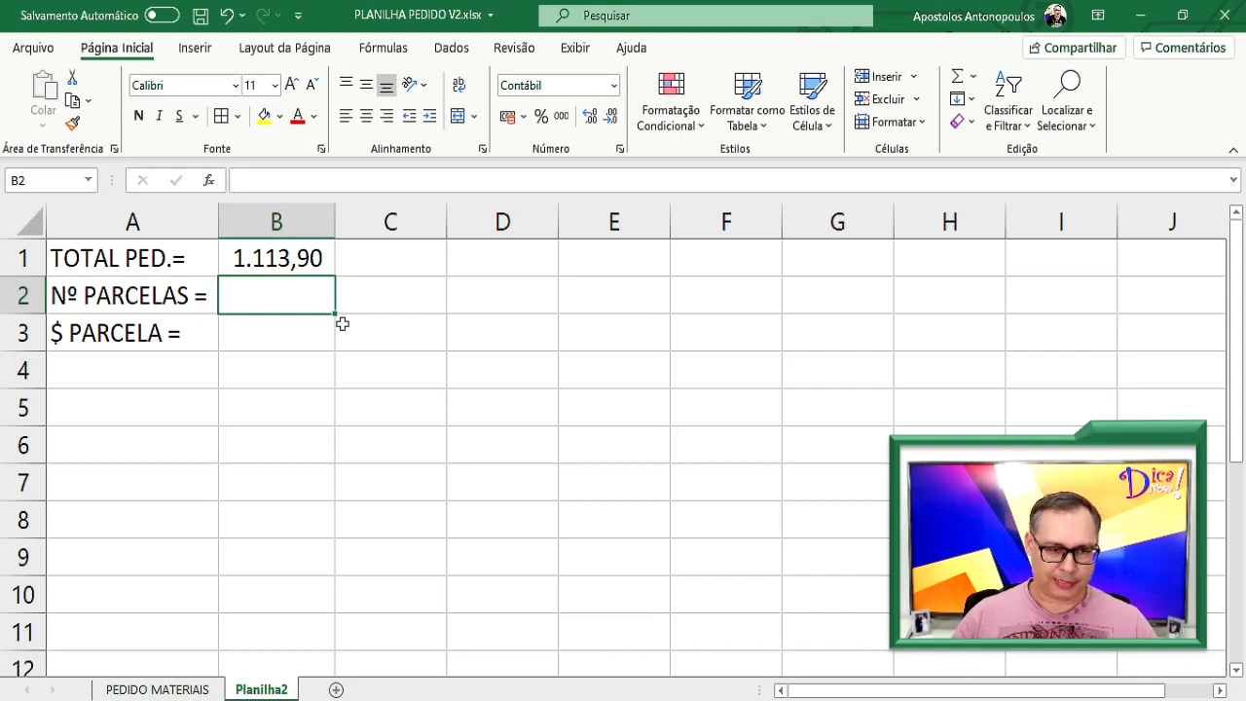
text(5)
key(Return)
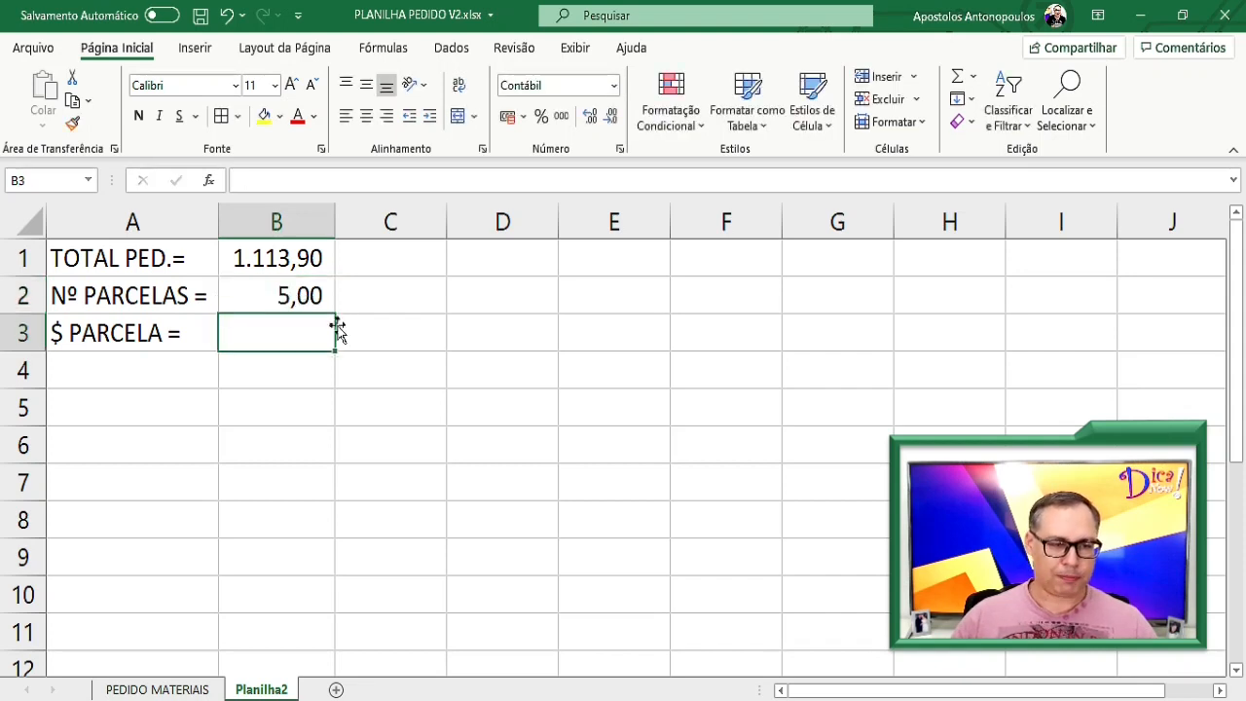
click(284, 297)
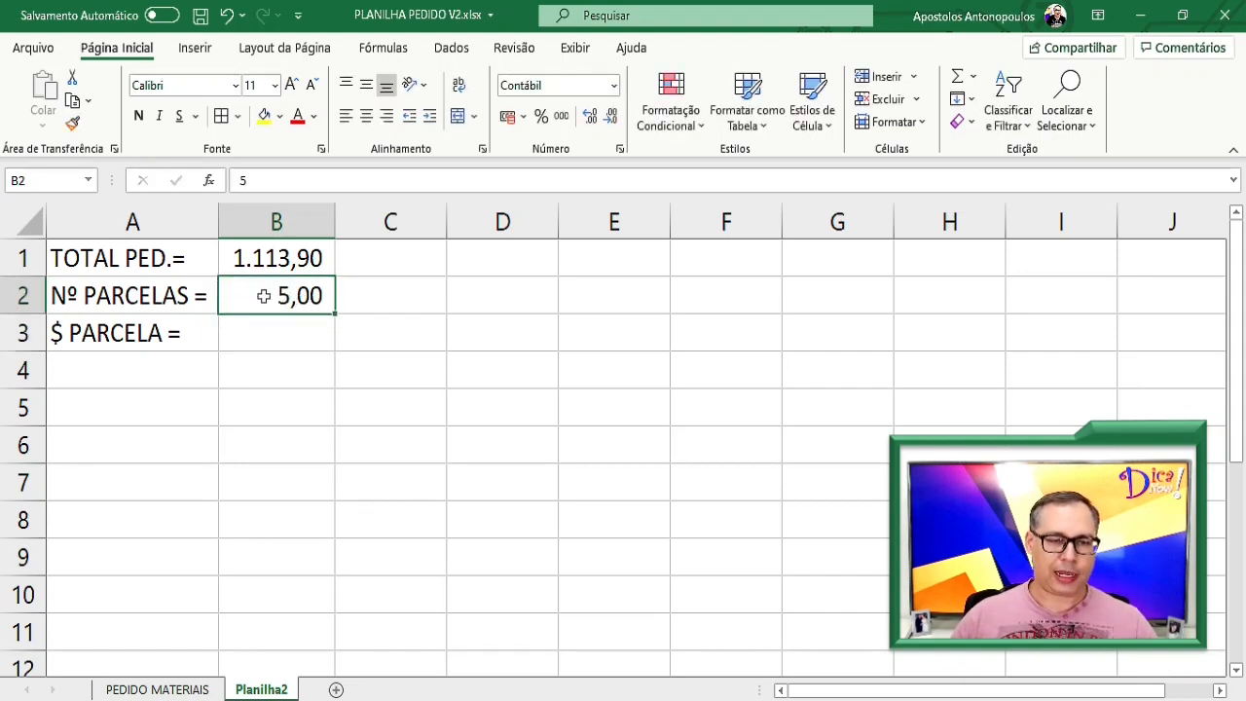
click(610, 119)
click(610, 119)
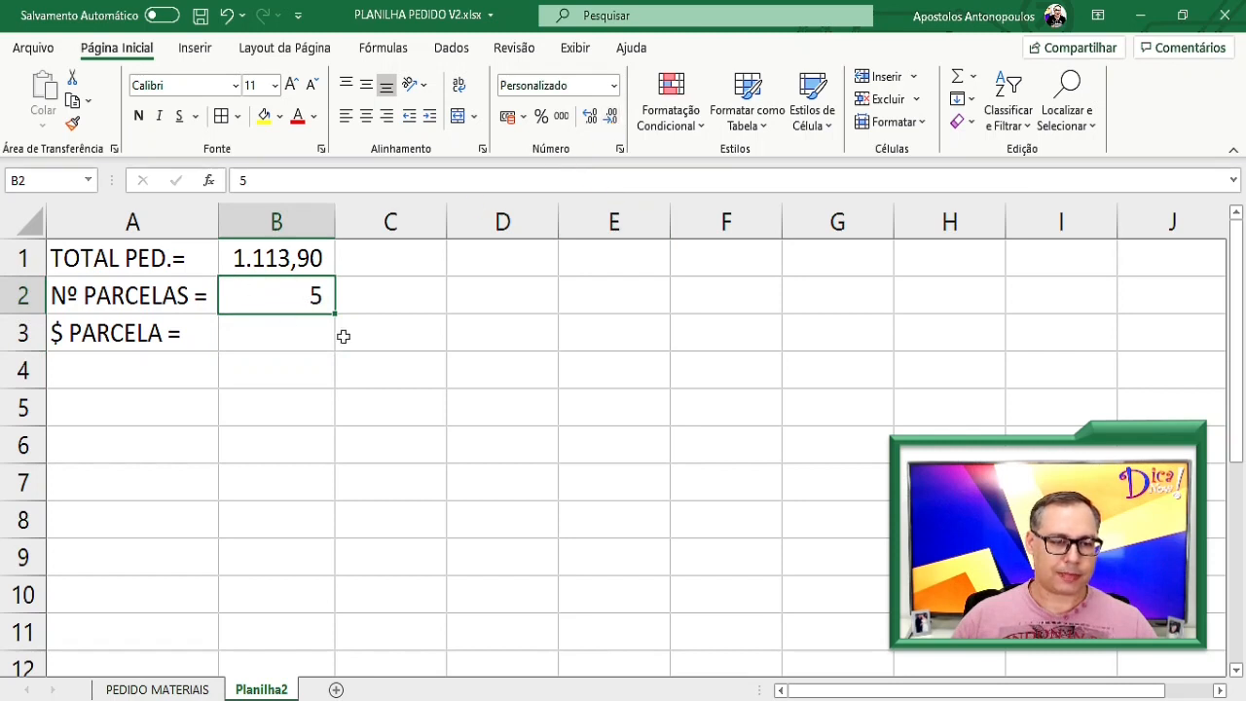
Check the total formula in B1, and assign the name PARC to the installment count cell B2
click(301, 333)
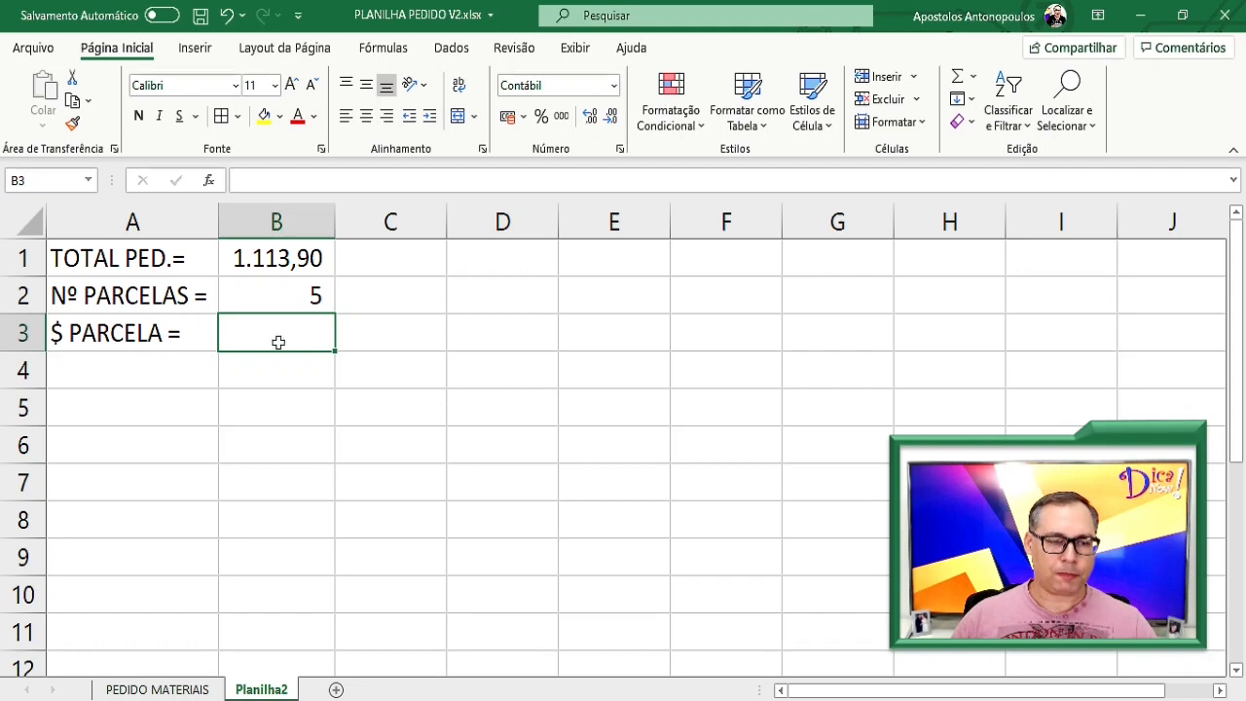
click(263, 264)
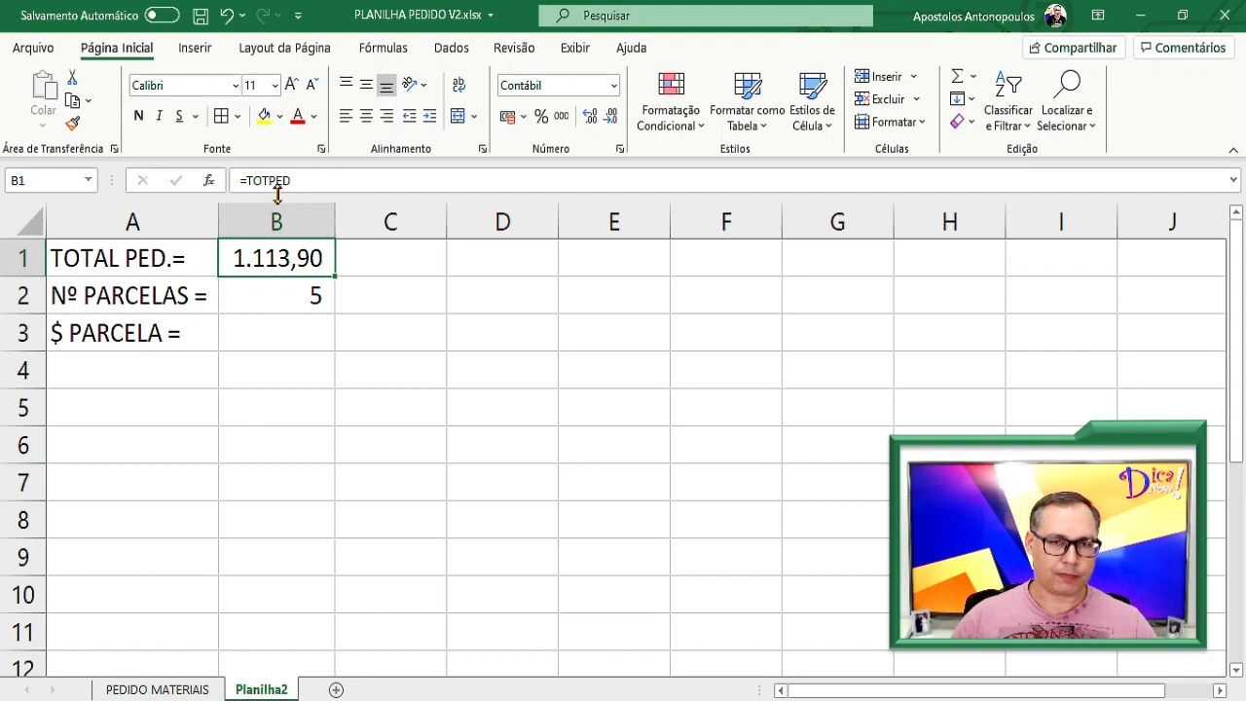
click(297, 295)
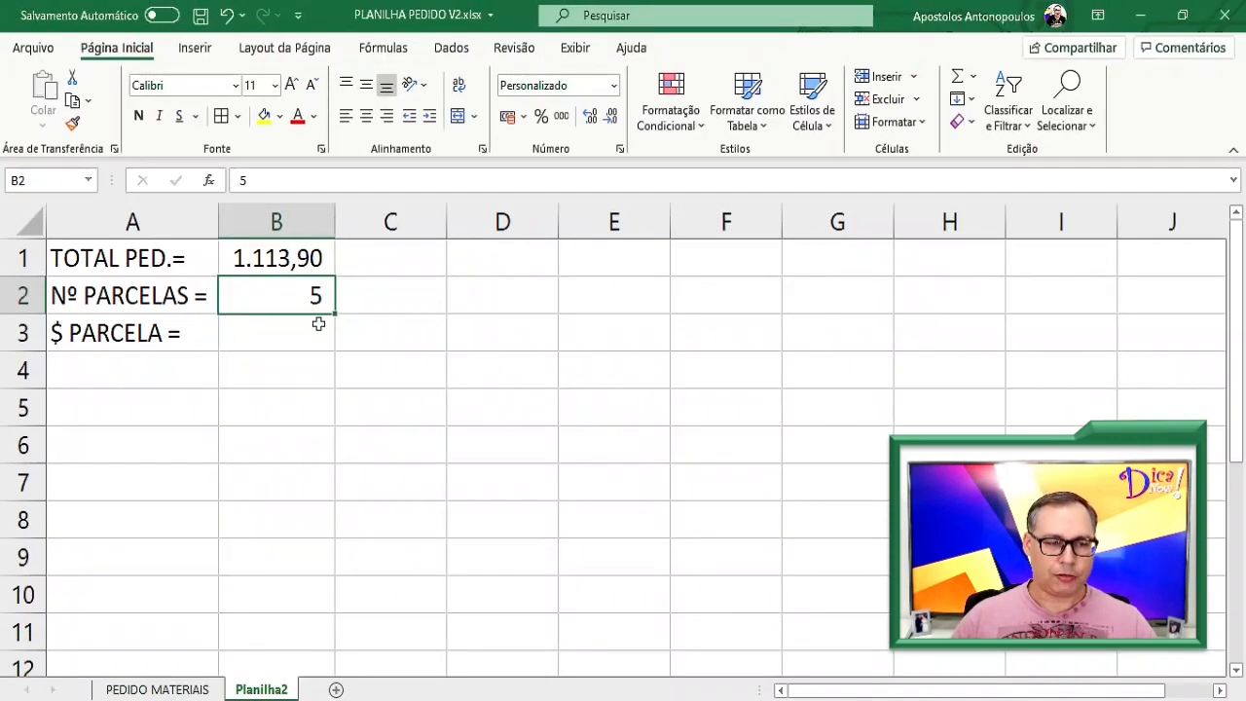
click(44, 180)
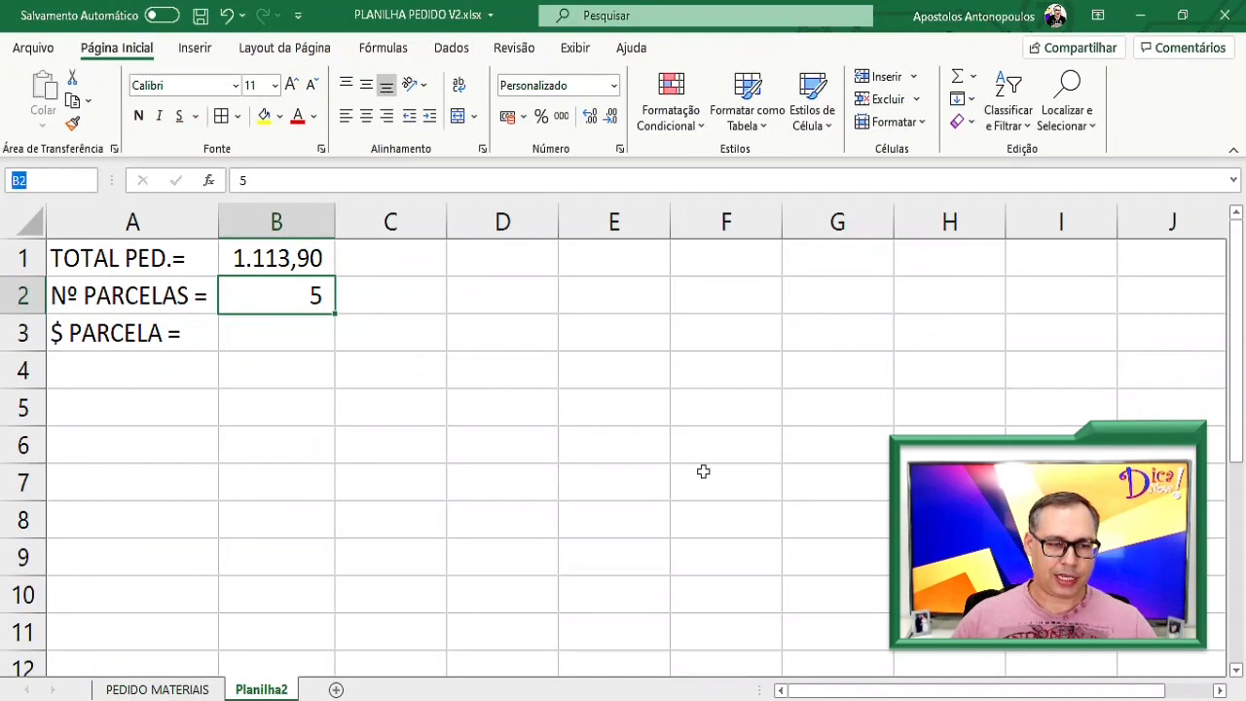
text(PARC)
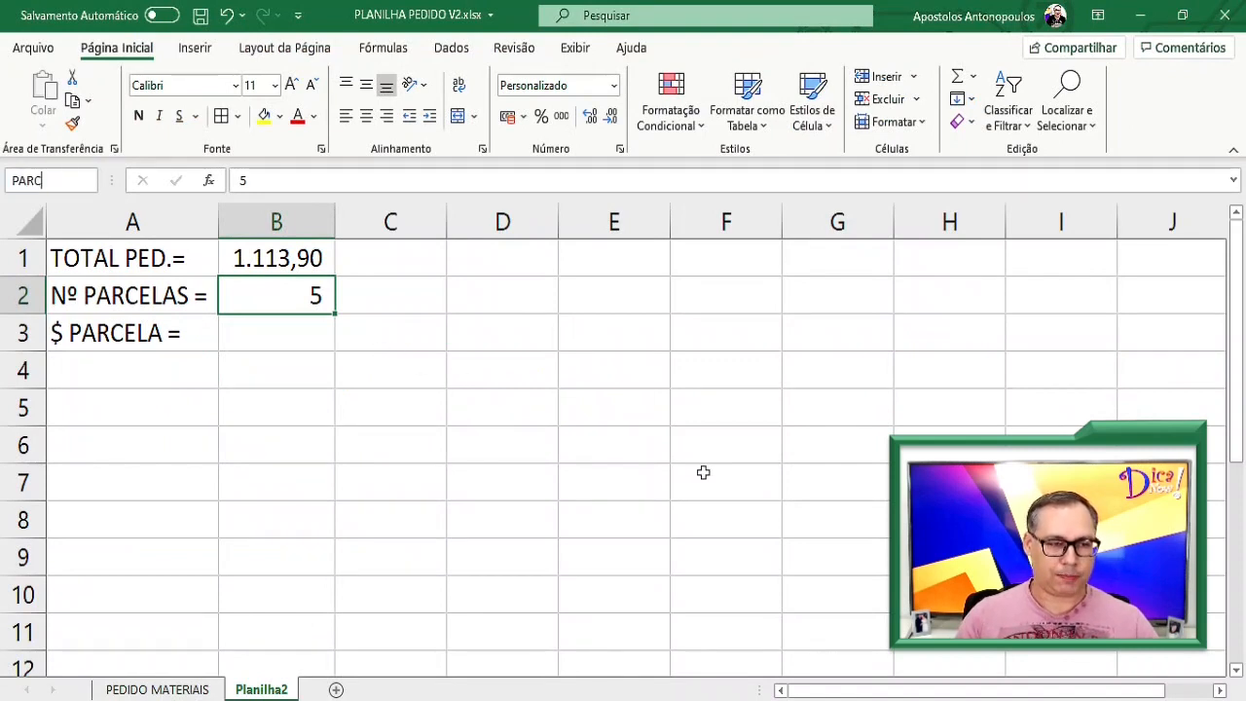
key(Return)
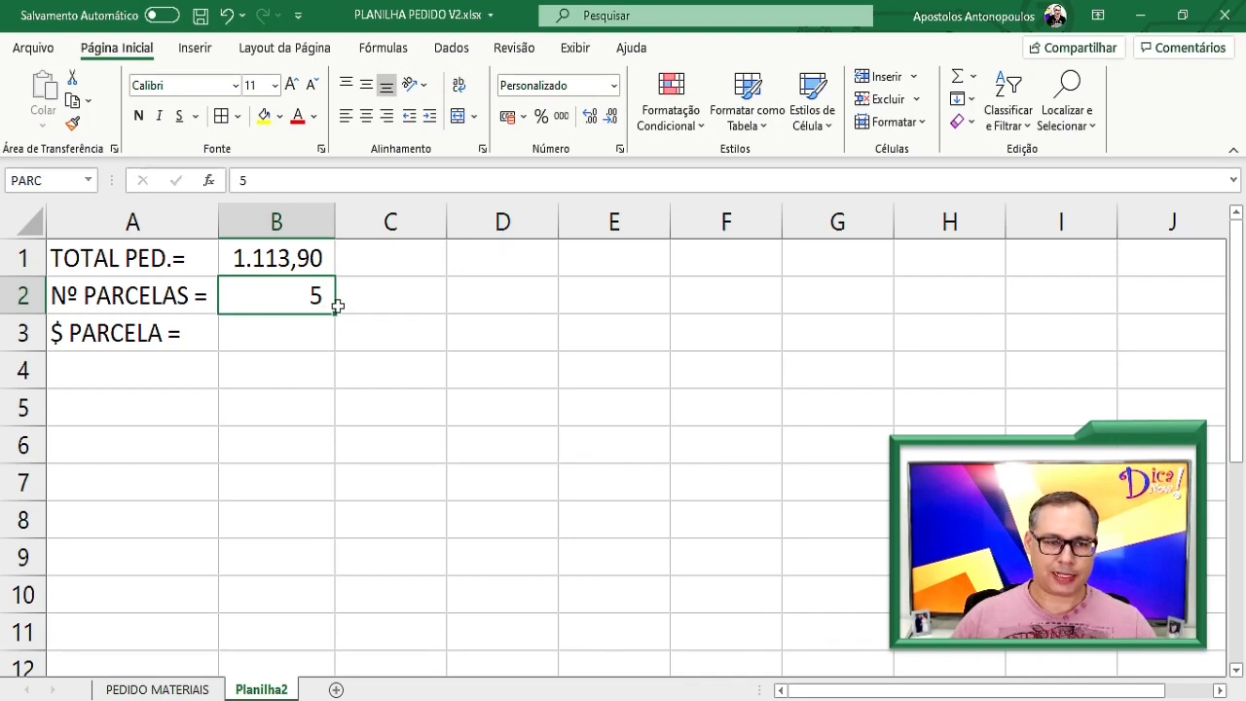
Calculate the installment value in B3 with the formula =TOTPED/PARC
click(273, 341)
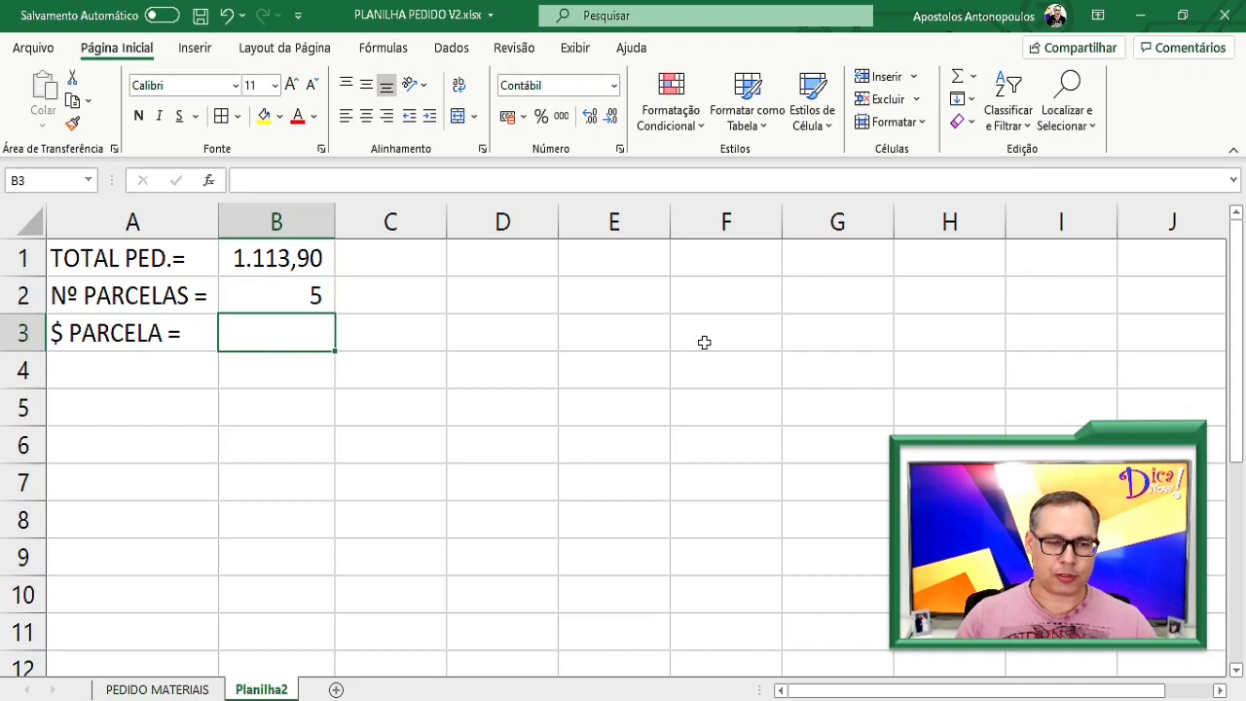
text(=)
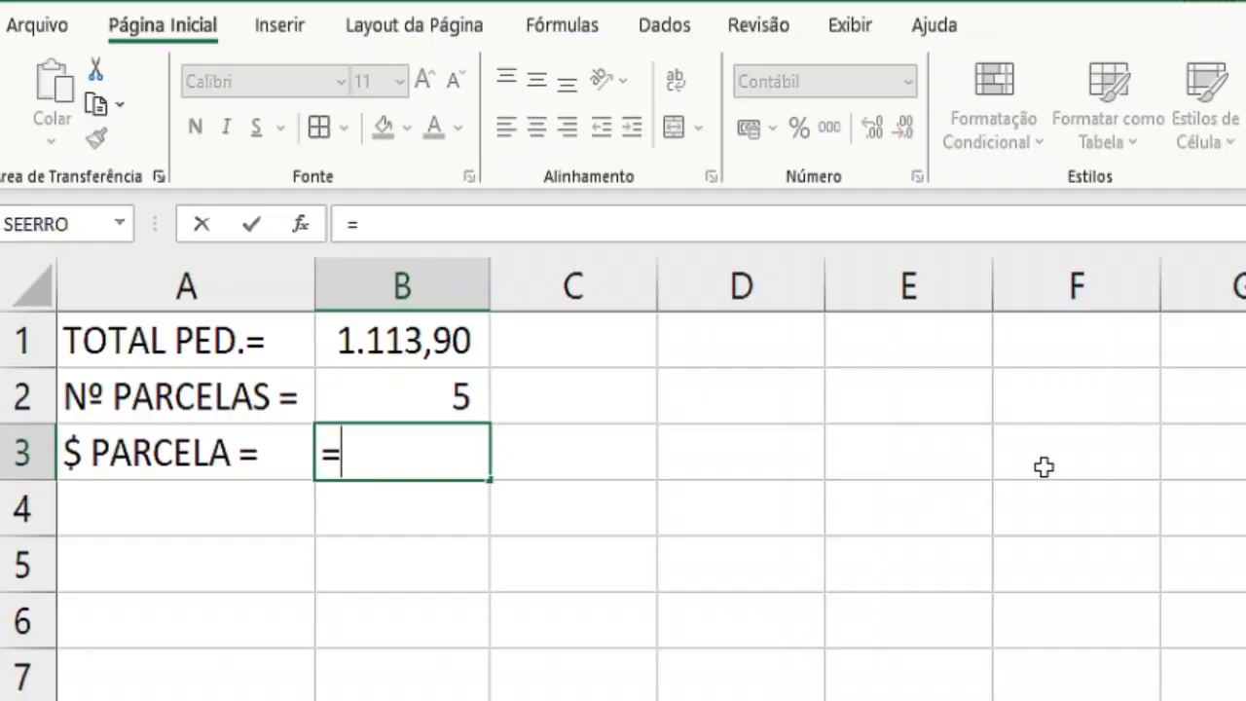
text(TOT)
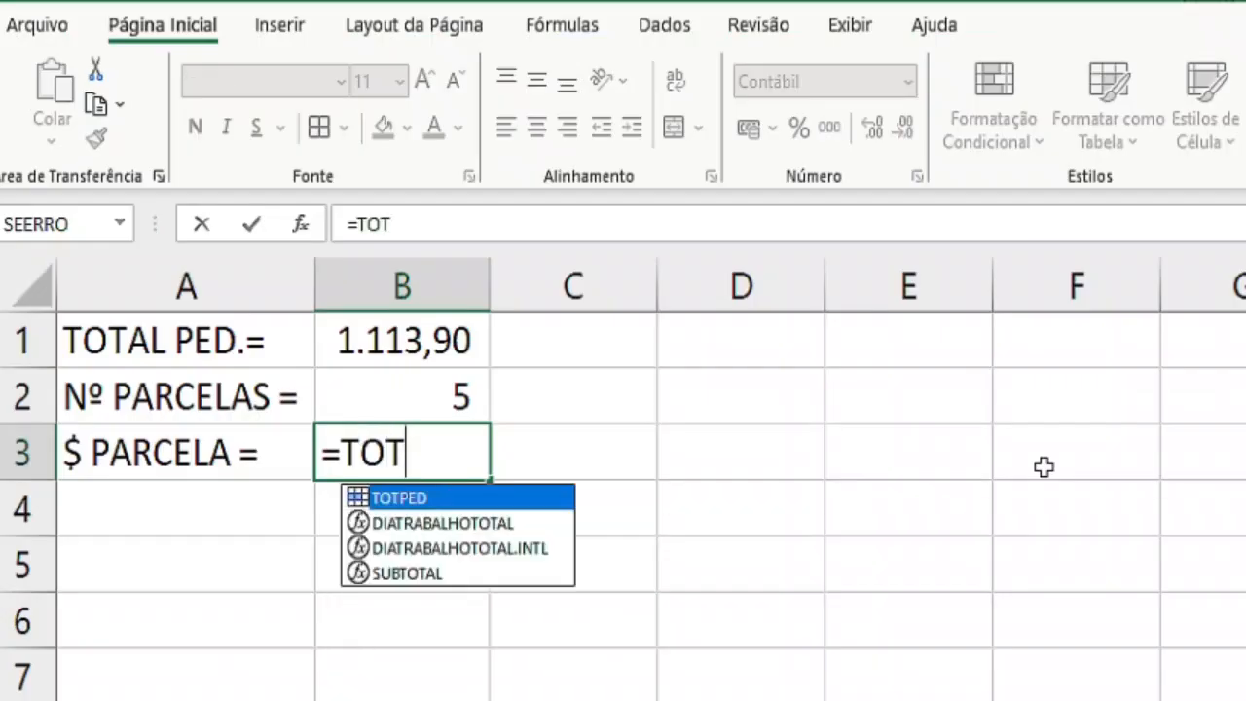
text(PED)
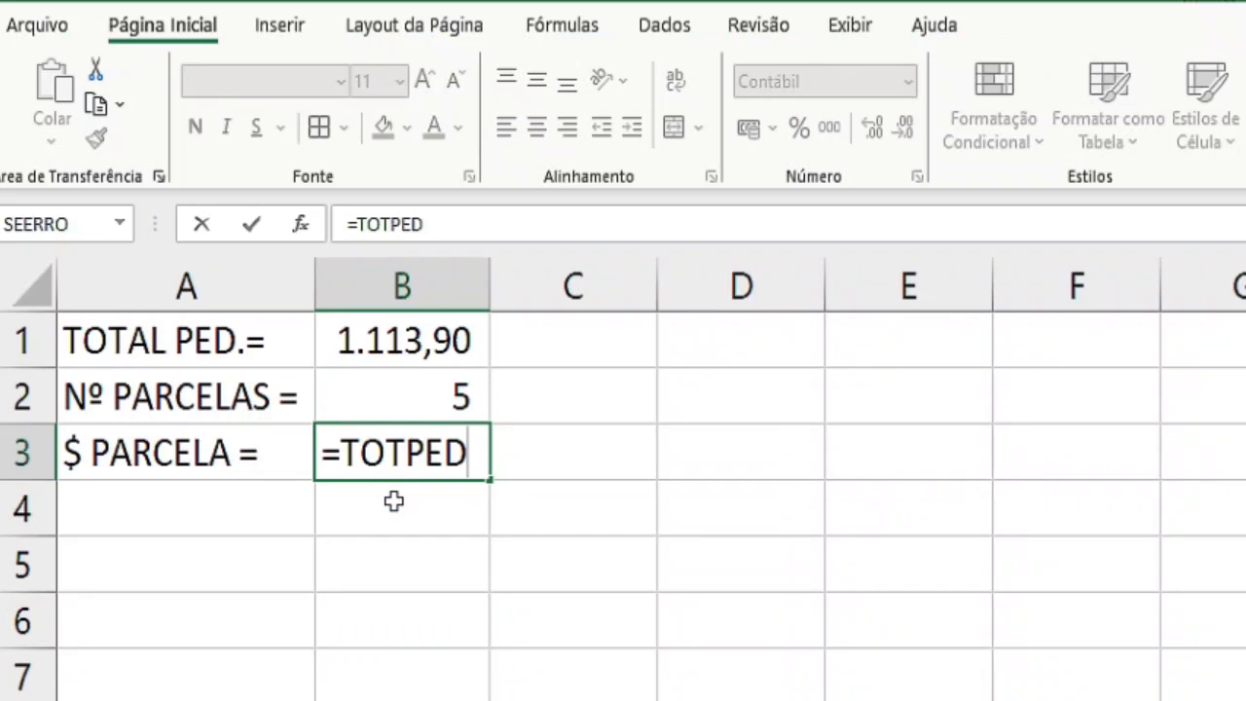
text(/PARC)
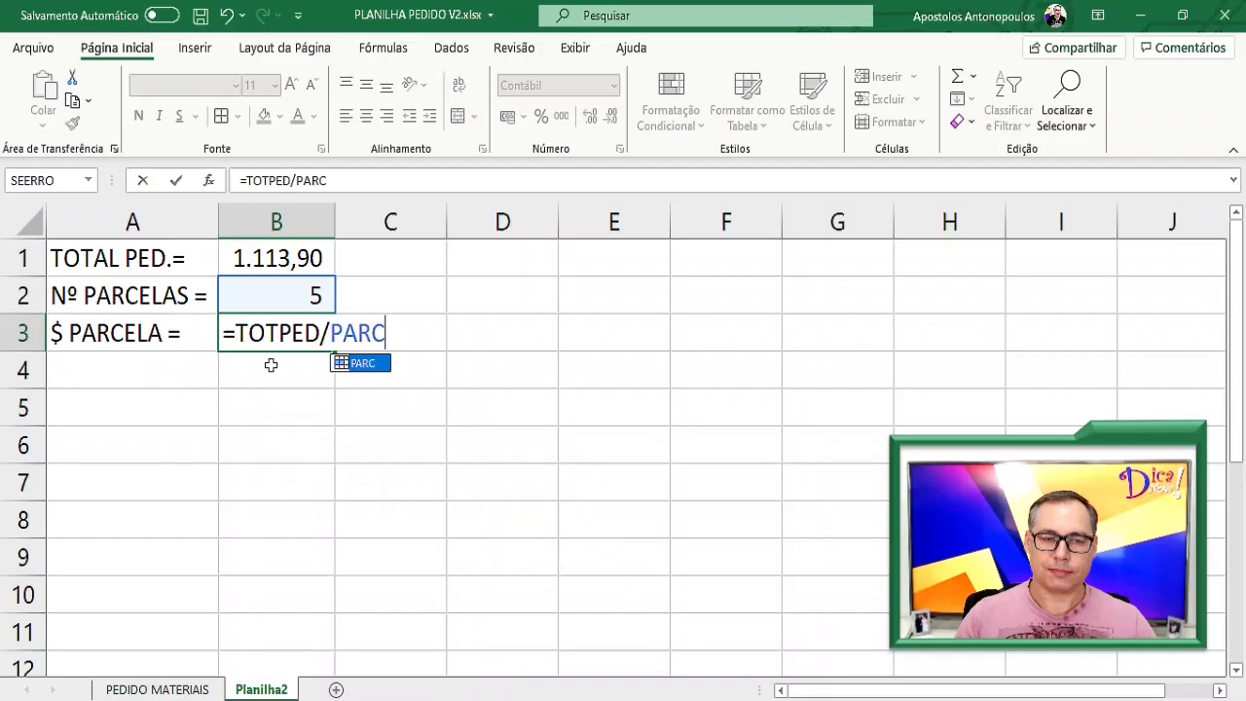
key(Return)
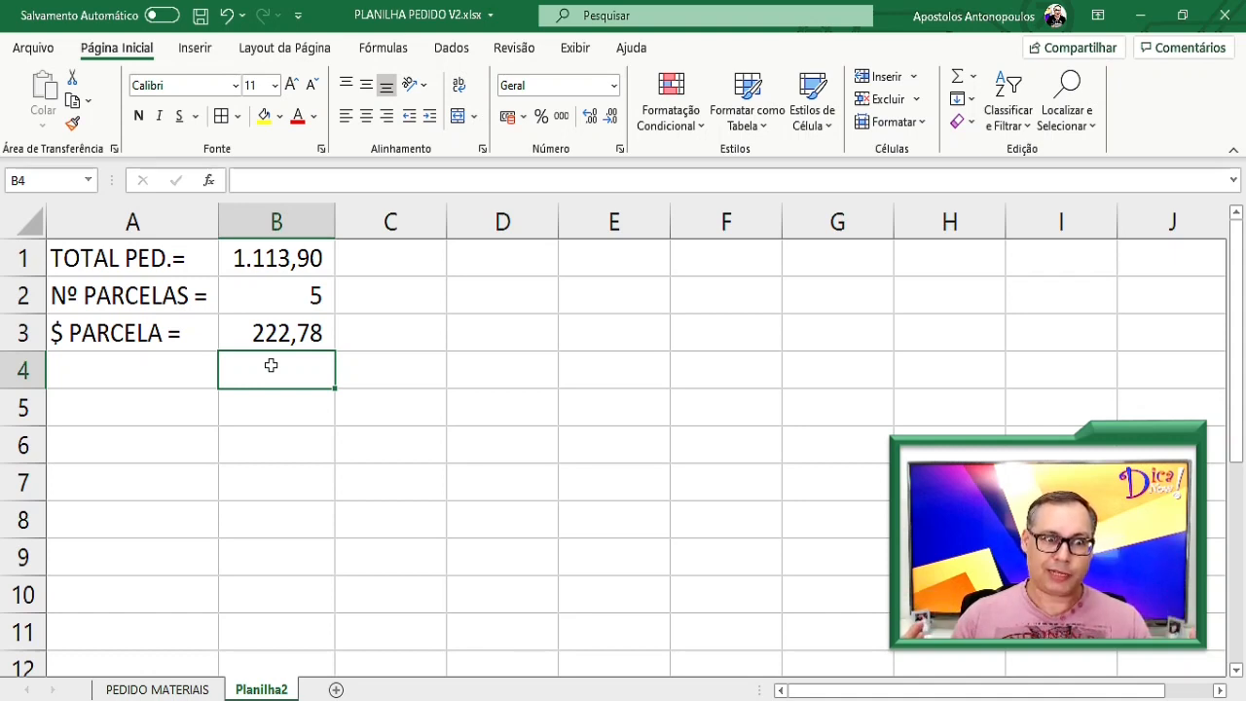
key(Return)
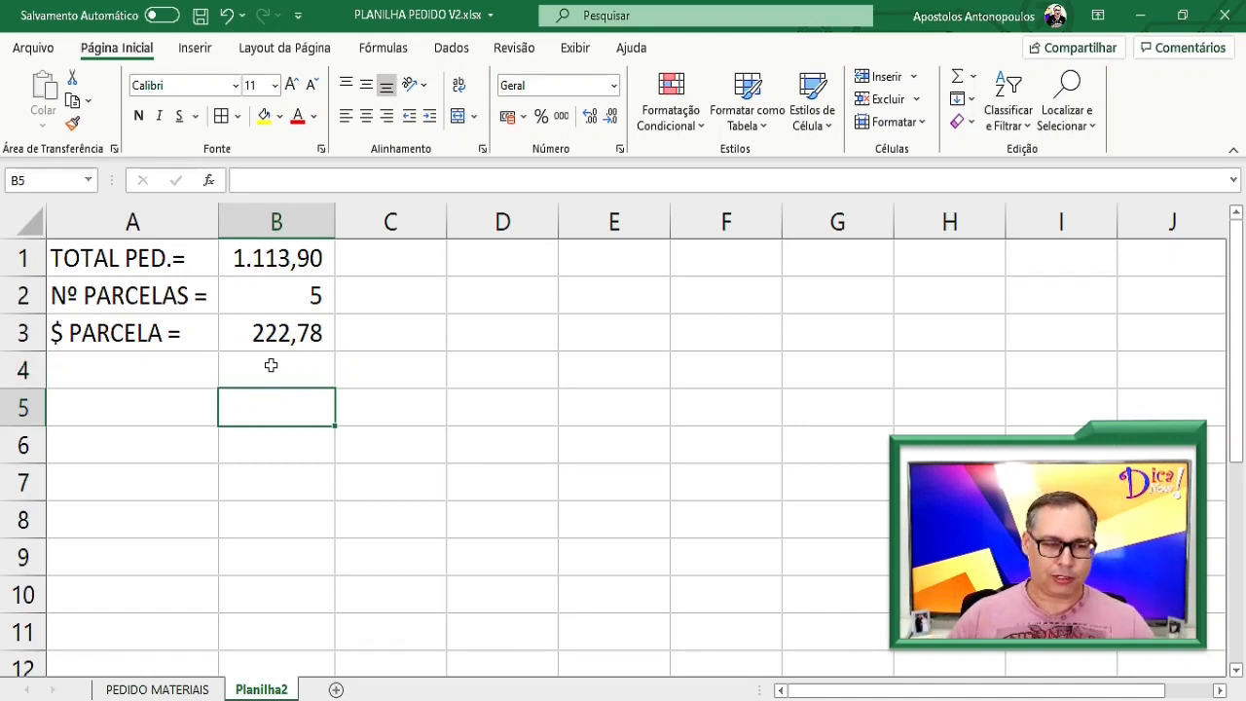
Reference the TOTAL PED. value in I2 of the PEDIDO MATERIAIS sheet from cell B5, and inspect the resulting formula
text(=)
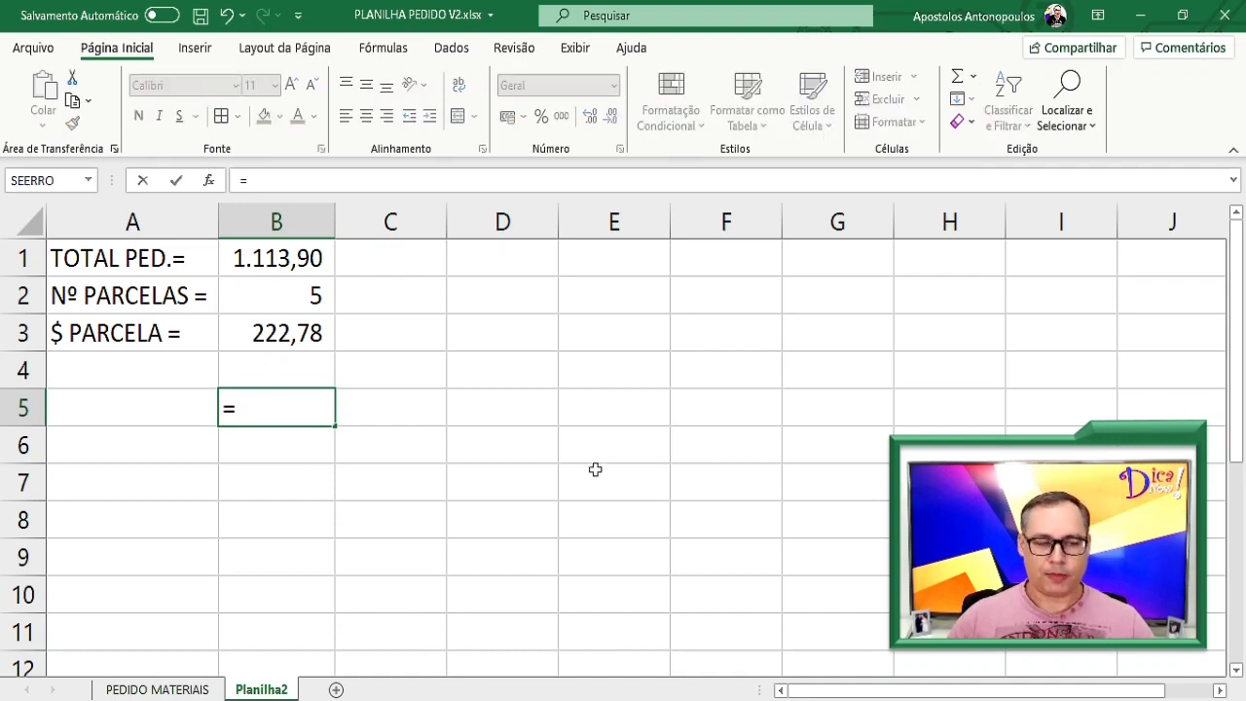
click(171, 689)
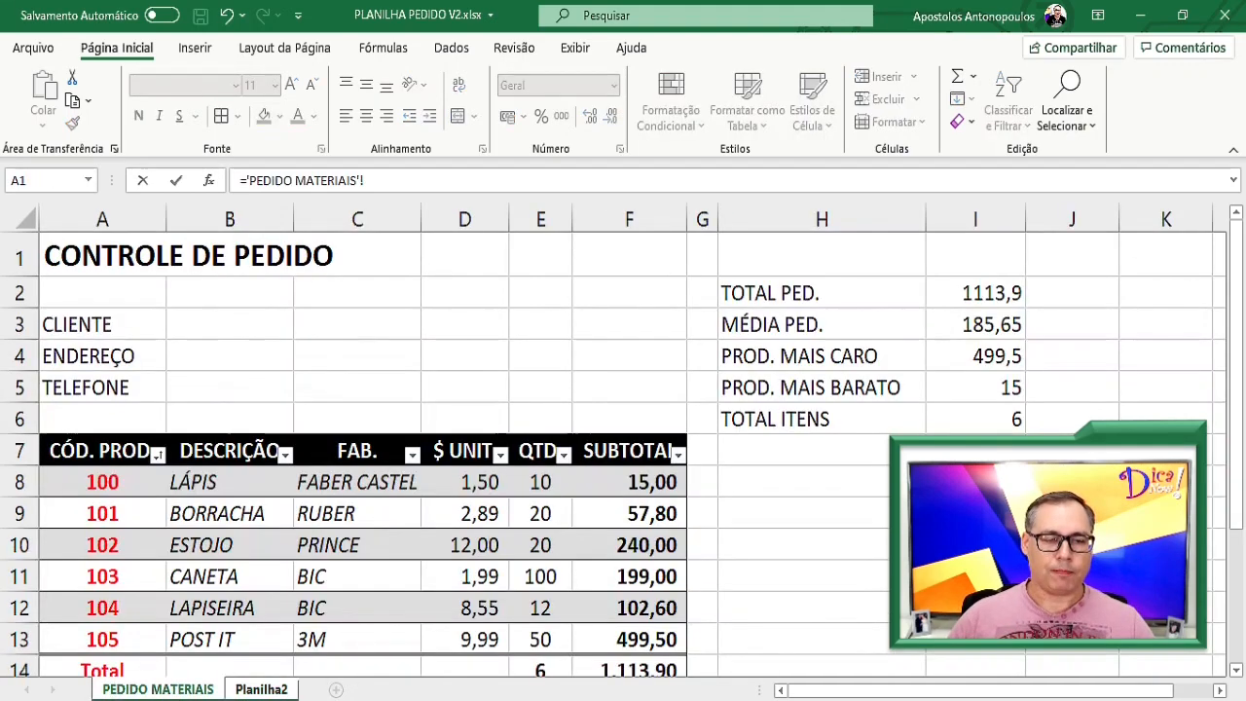
click(985, 292)
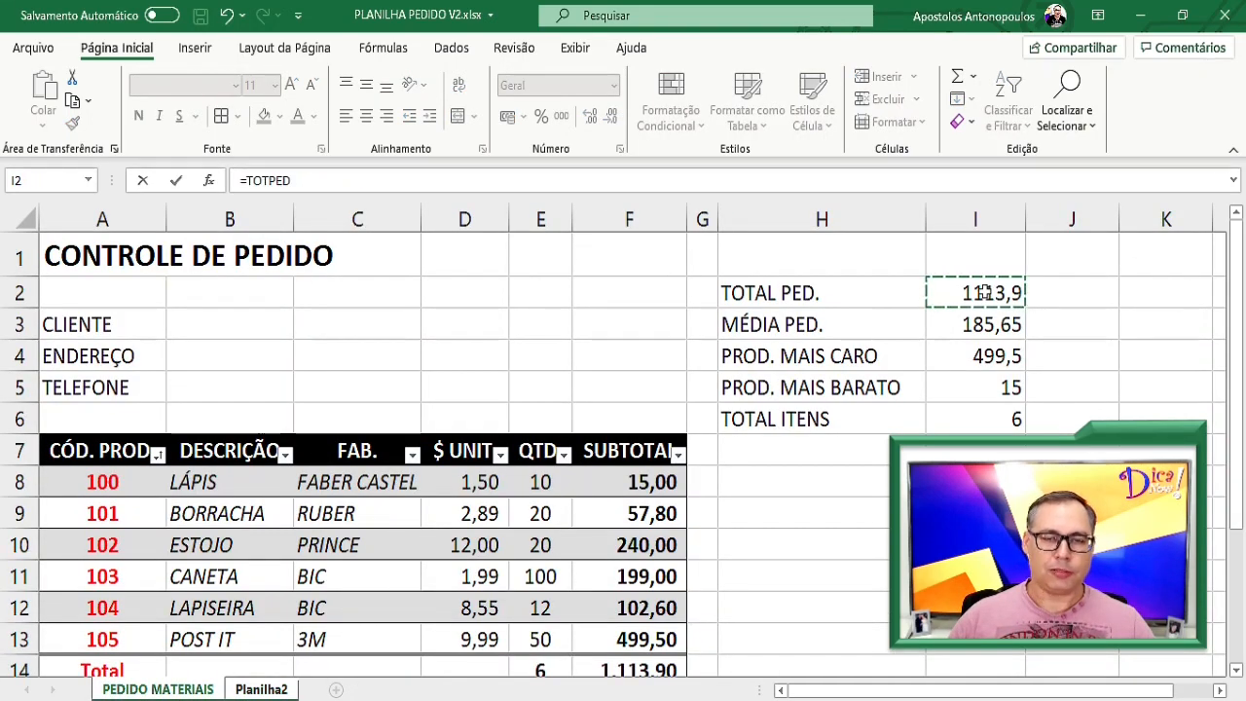
key(Return)
text(,)
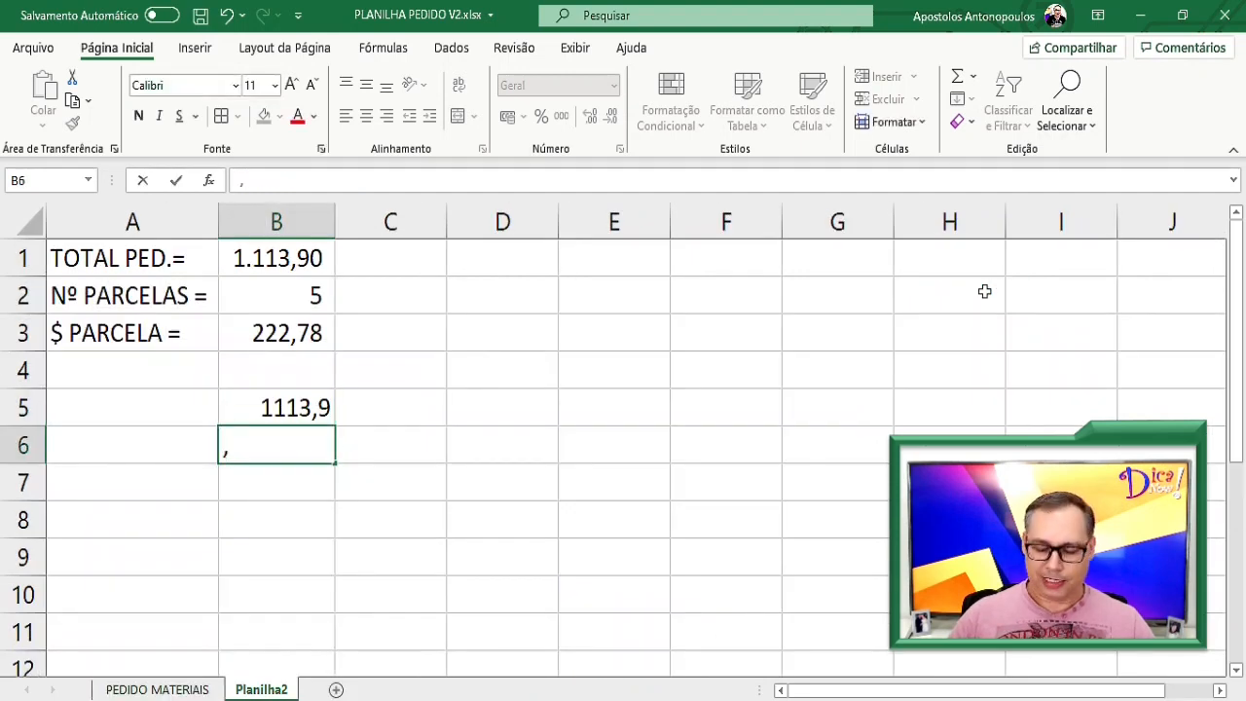
key(Up)
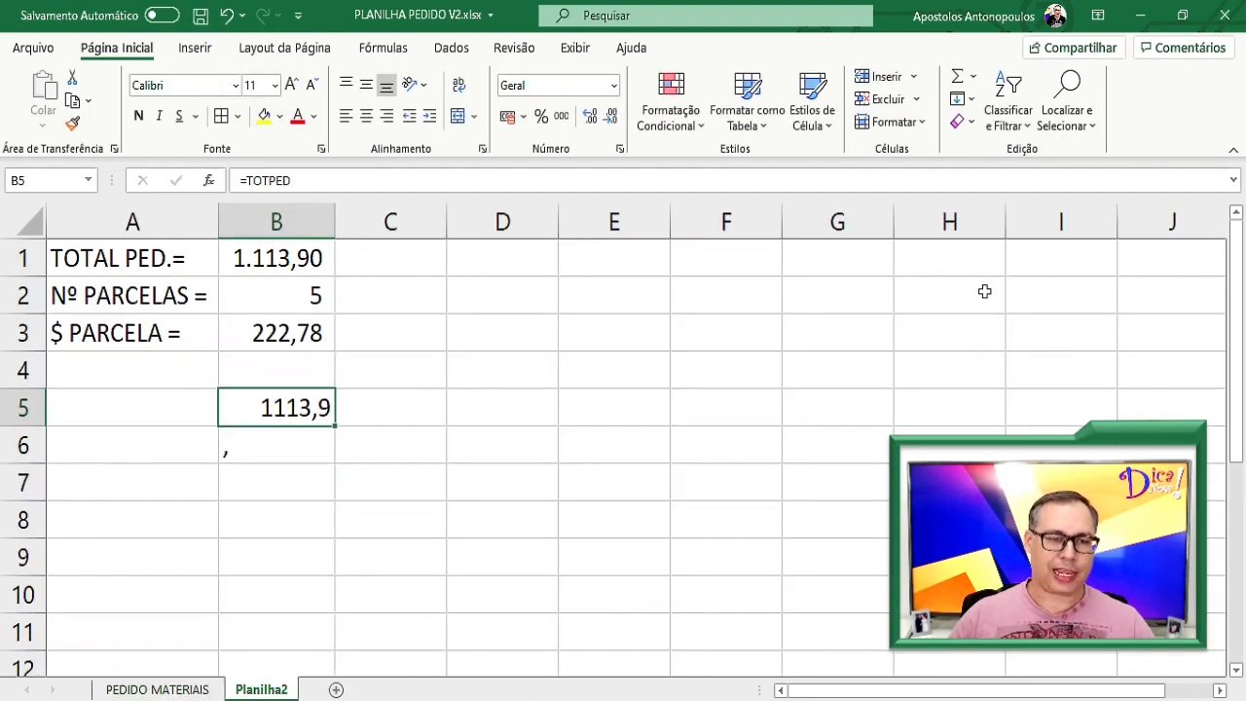
click(300, 183)
key(Escape)
Clear the stray comma in B6 and the order total reference in B5
click(281, 445)
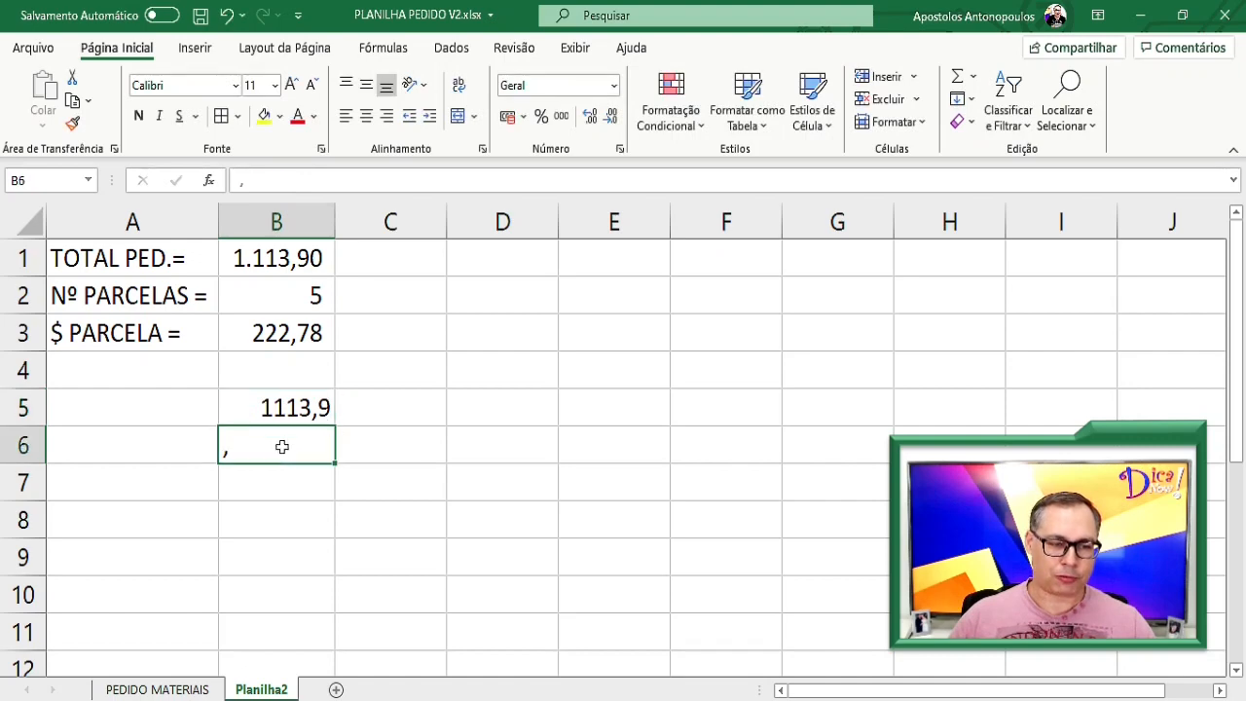
key(Delete)
click(303, 410)
key(Delete)
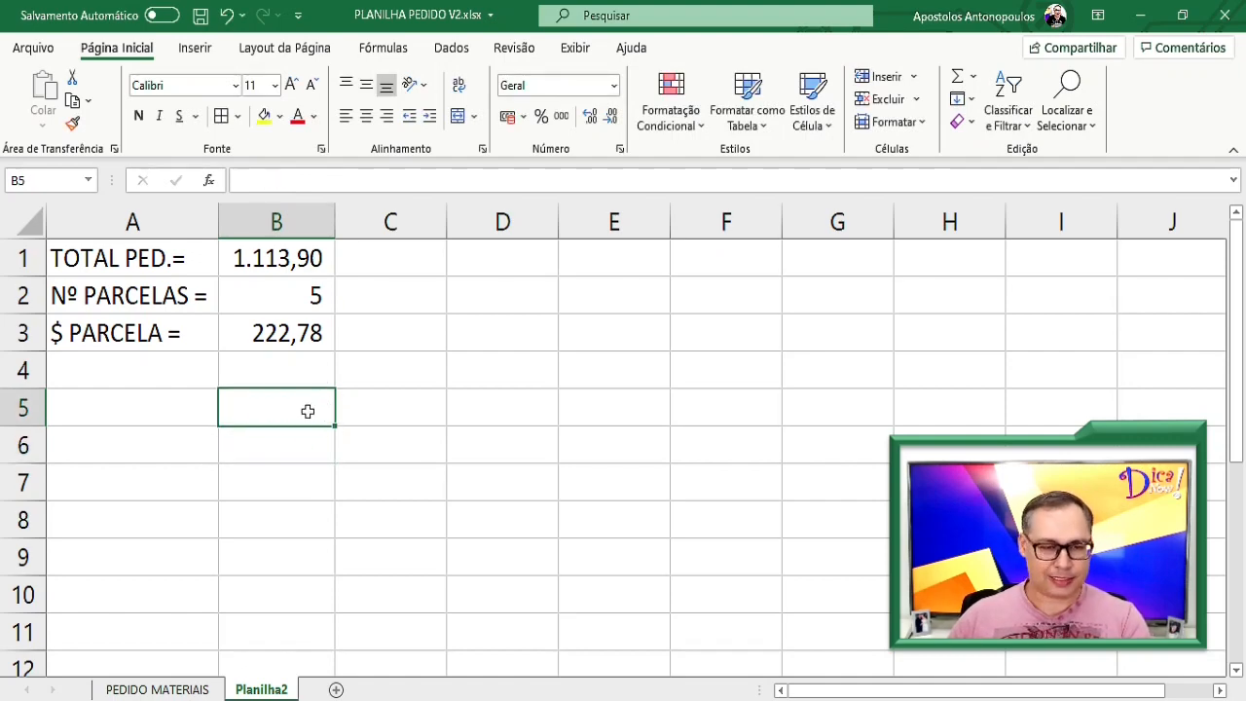
Link cell B5 to the CANETA subtotal with ='PEDIDO MATERIAIS'!F11, and inspect the unnamed cell reference in its formula
text(=)
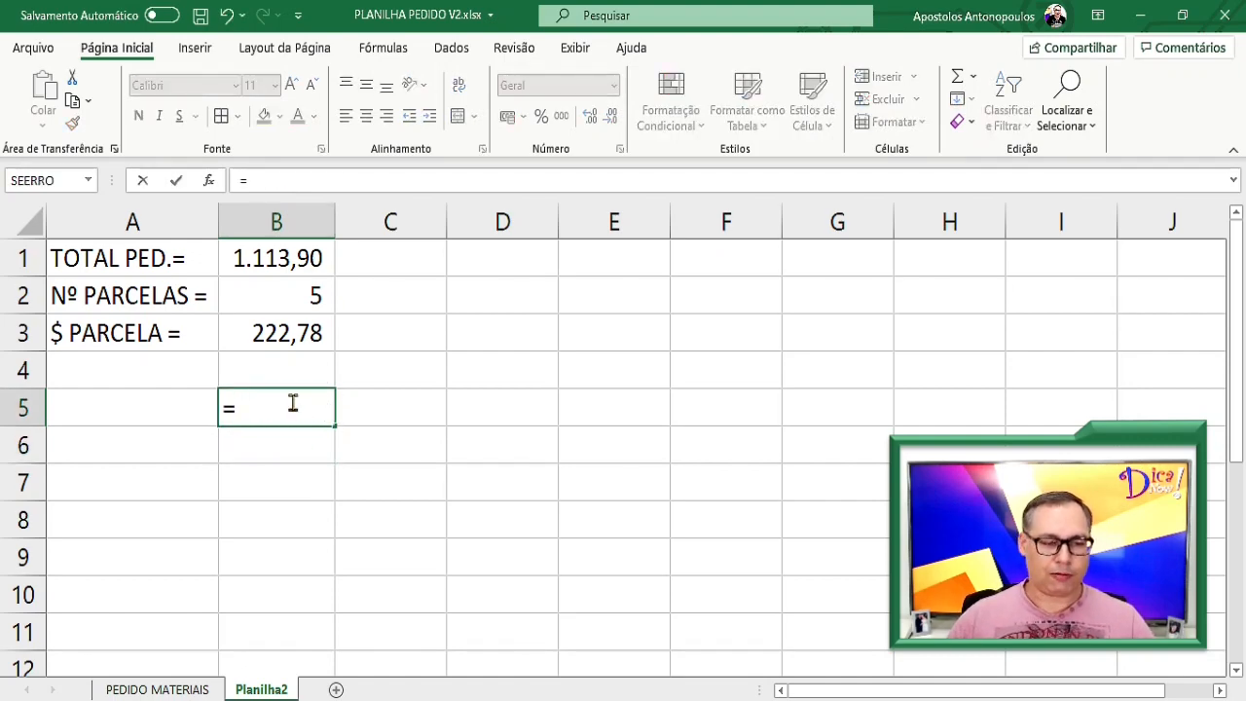
click(150, 690)
click(613, 578)
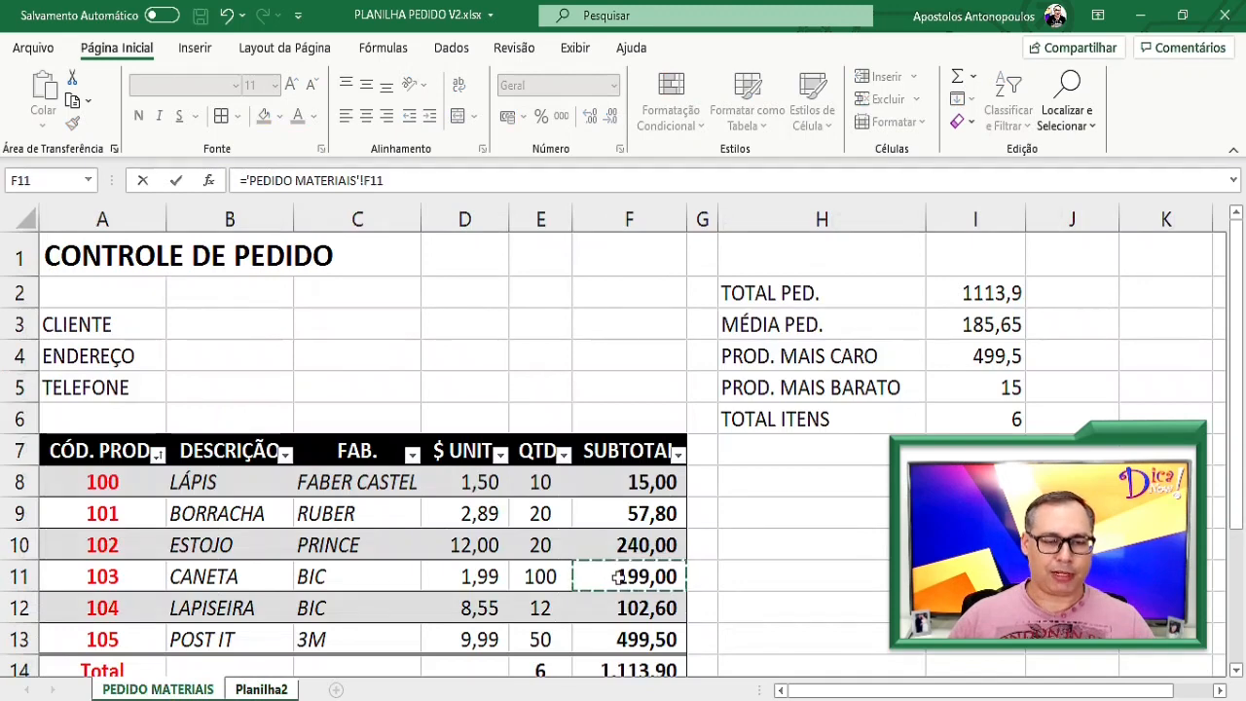
key(Return)
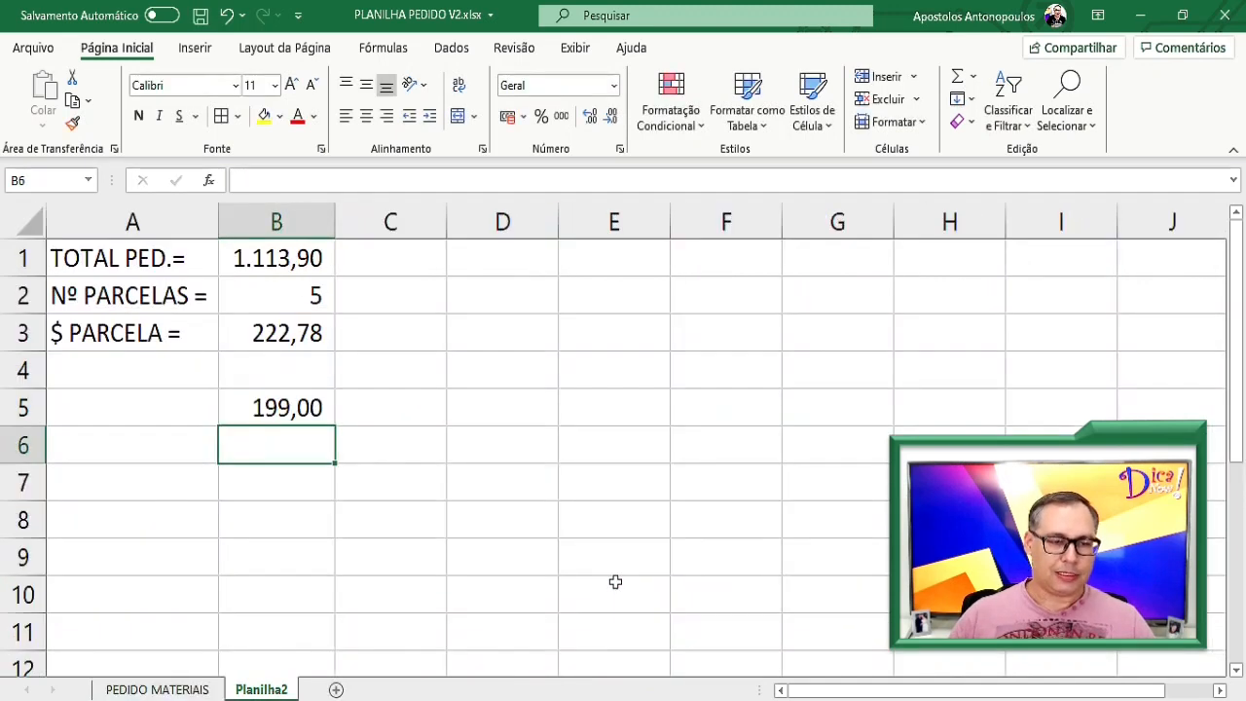
click(313, 414)
click(419, 182)
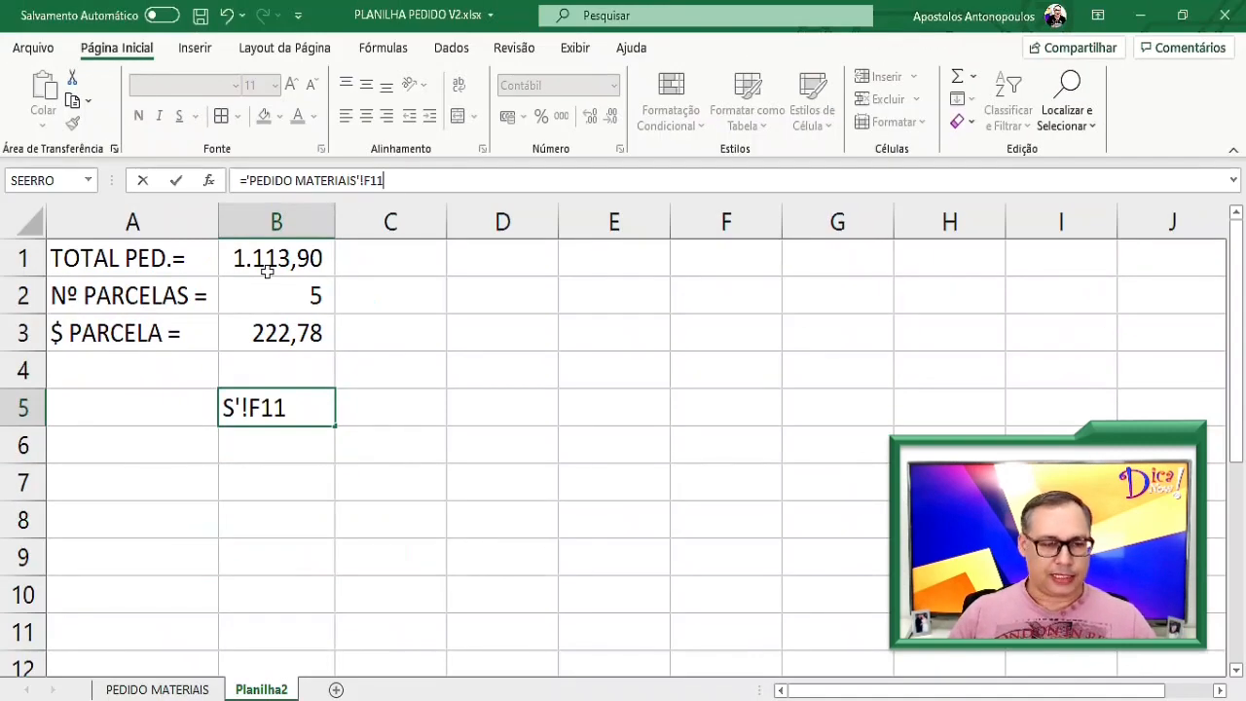
click(372, 580)
Clear the subtotal link from cell B5
click(302, 411)
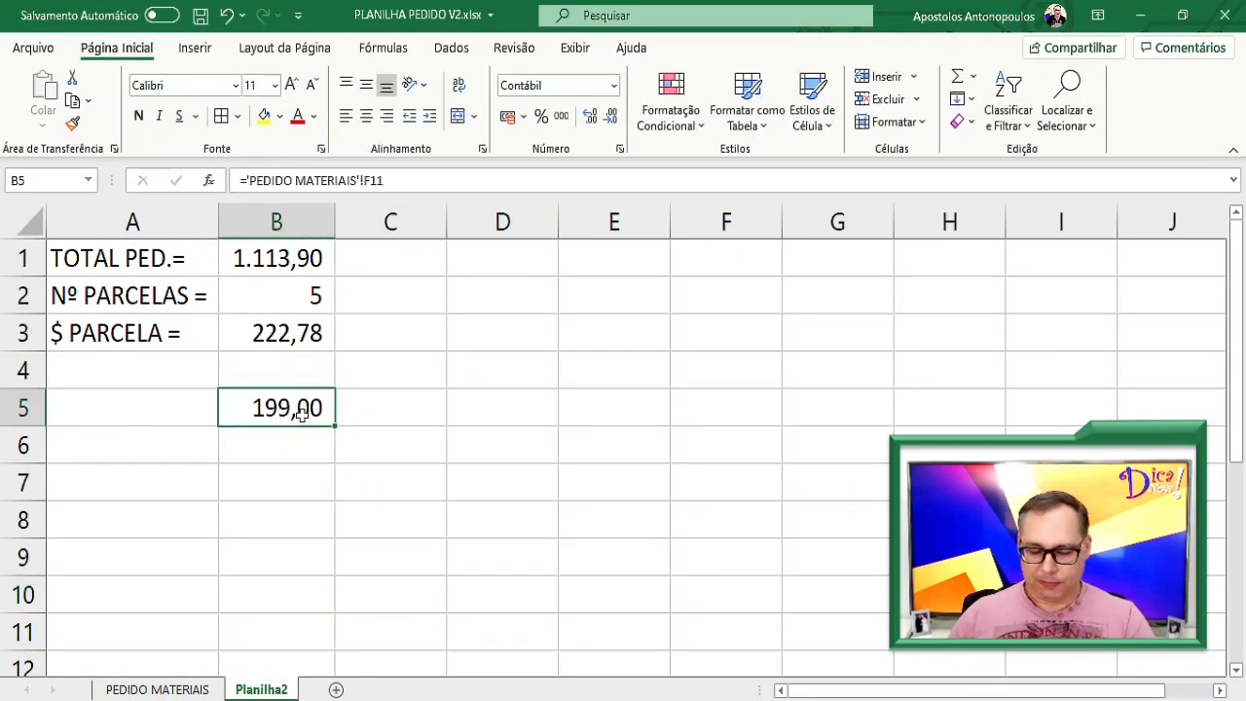
key(Delete)
click(341, 382)
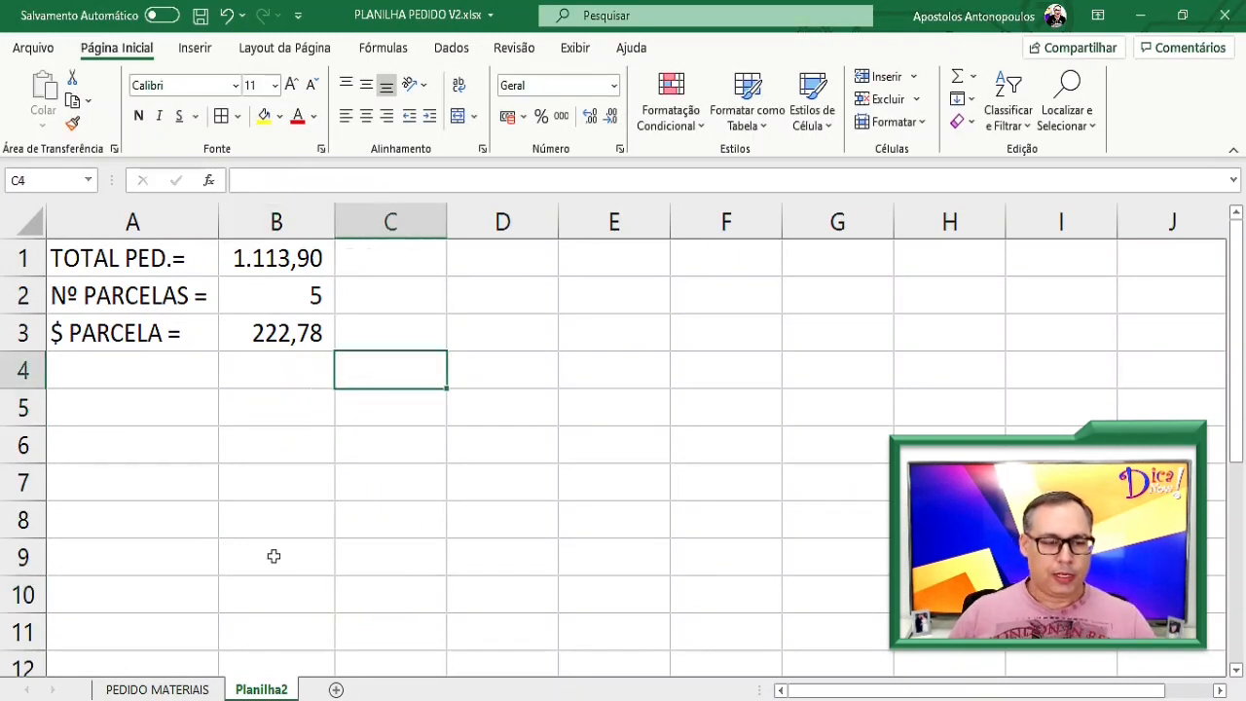
Rename the Planilha2 worksheet as PARCELAMENTO
double_click(273, 689)
text(PA)
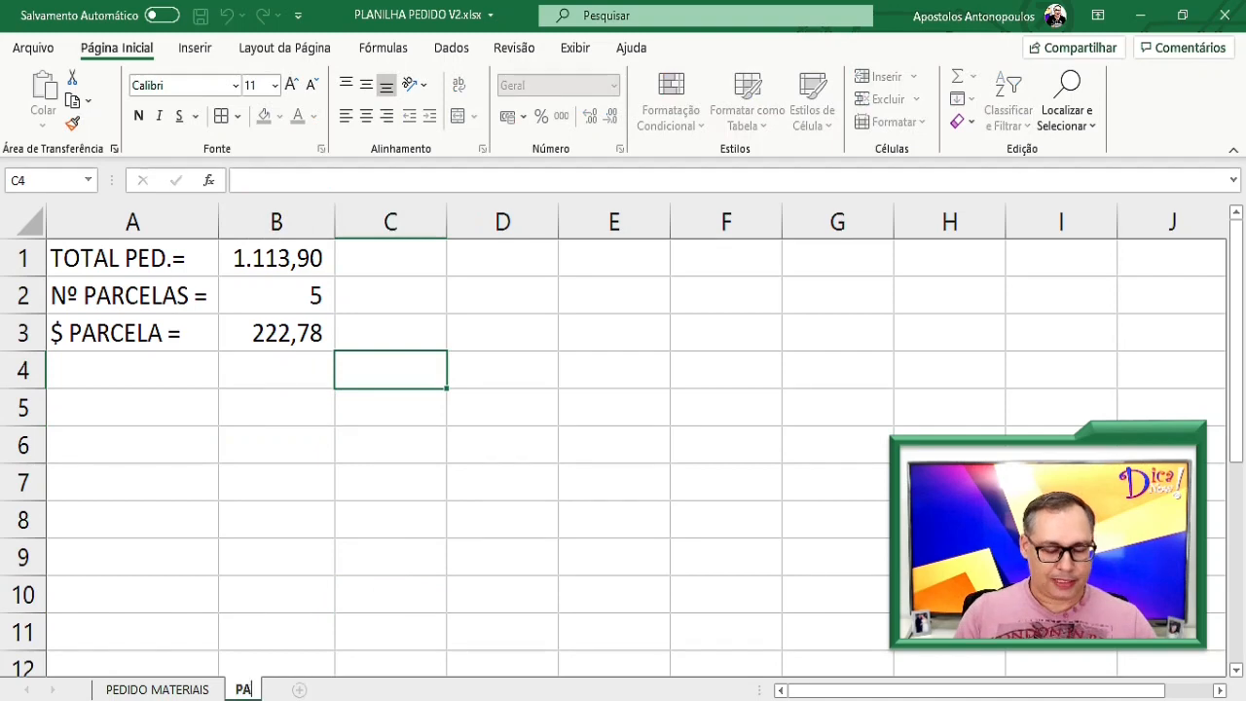
text(RCELAMENTO)
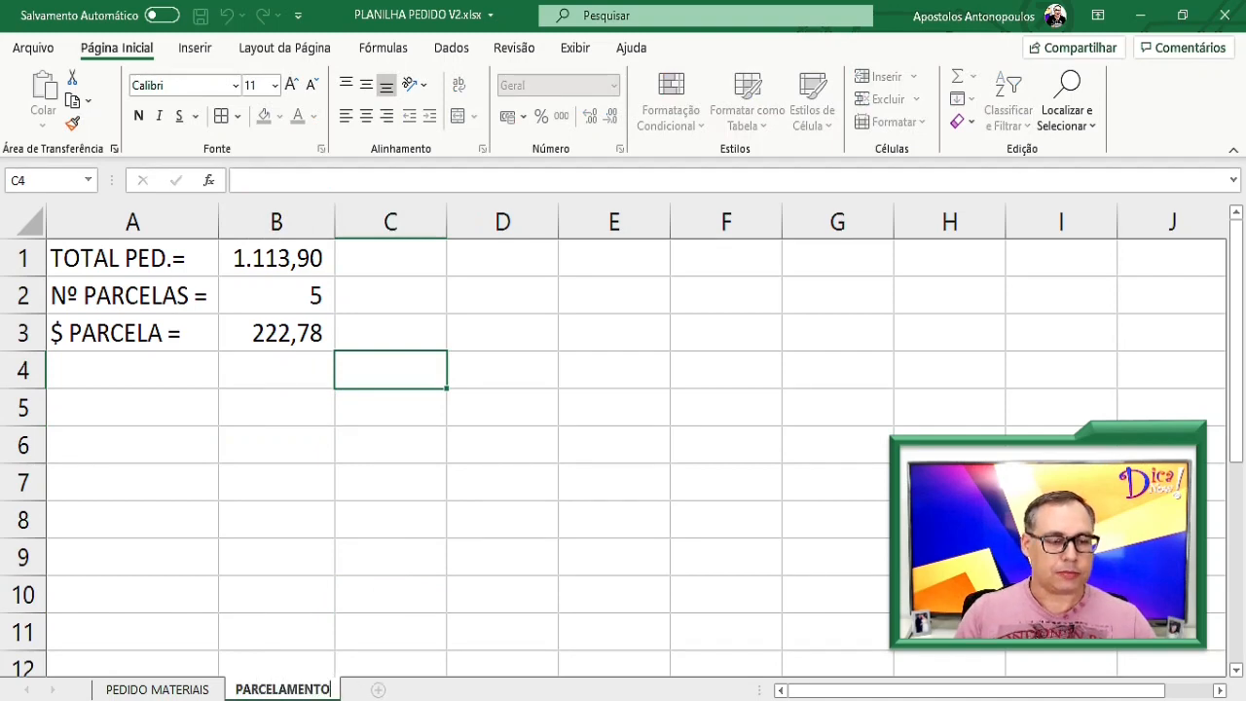
key(Return)
Format the summary range H2:I6 on PEDIDO MATERIAIS as a table in the light blue gridded style, with a generated header row
click(156, 689)
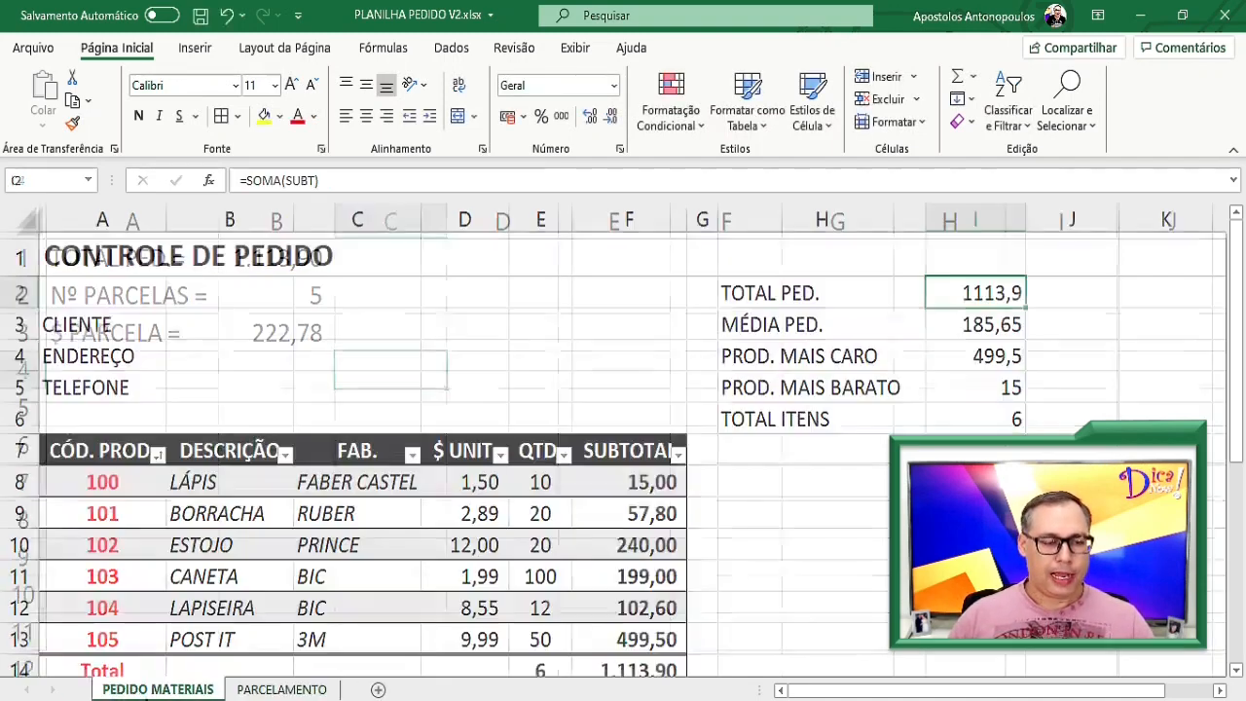
click(860, 451)
drag(829, 301, 976, 411)
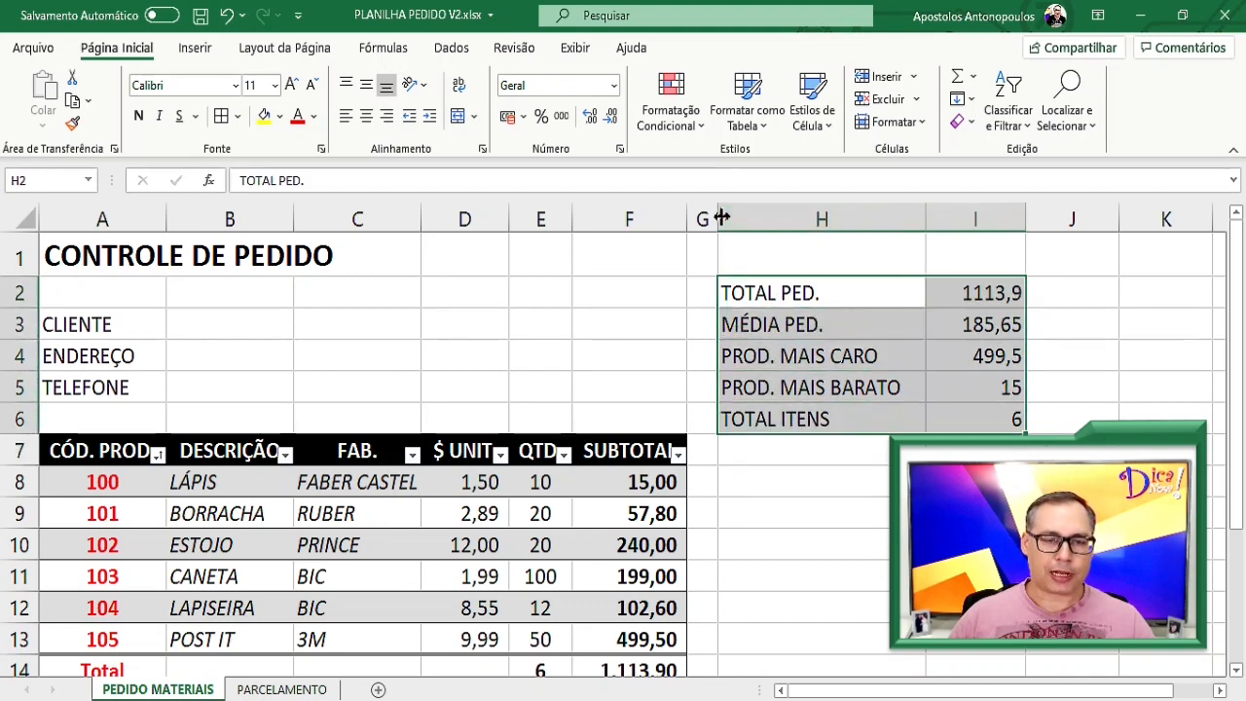
click(764, 127)
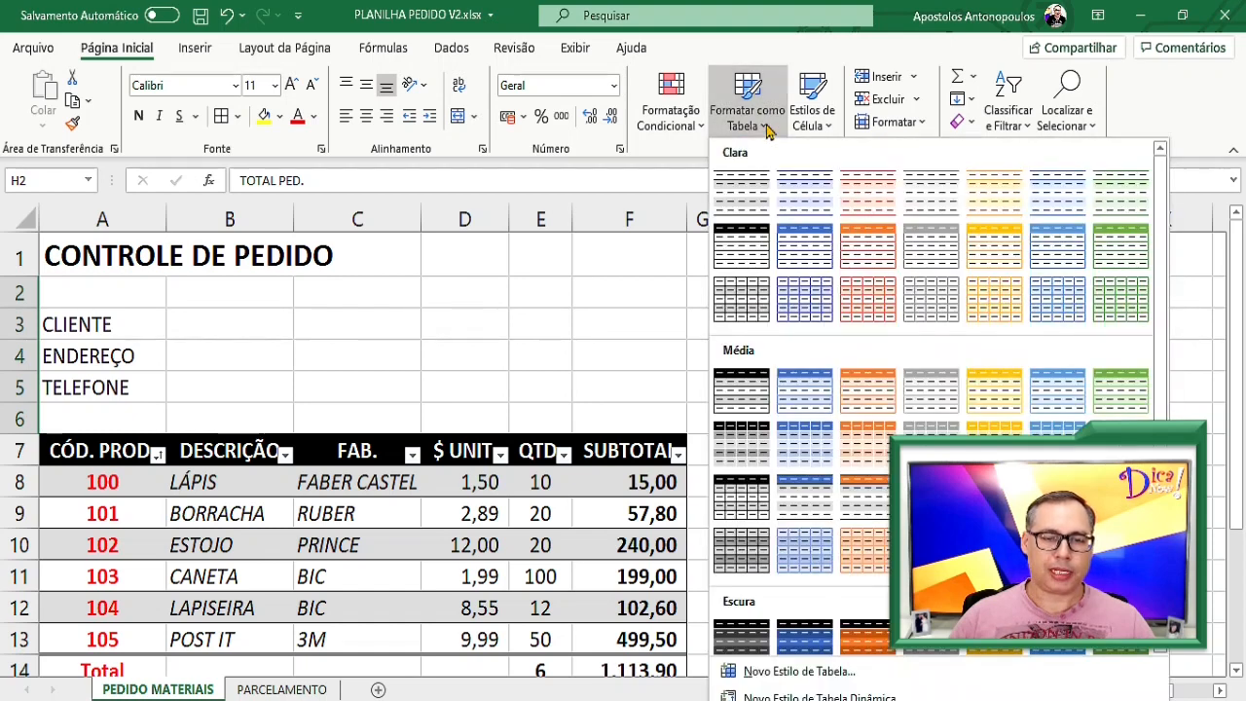
click(804, 309)
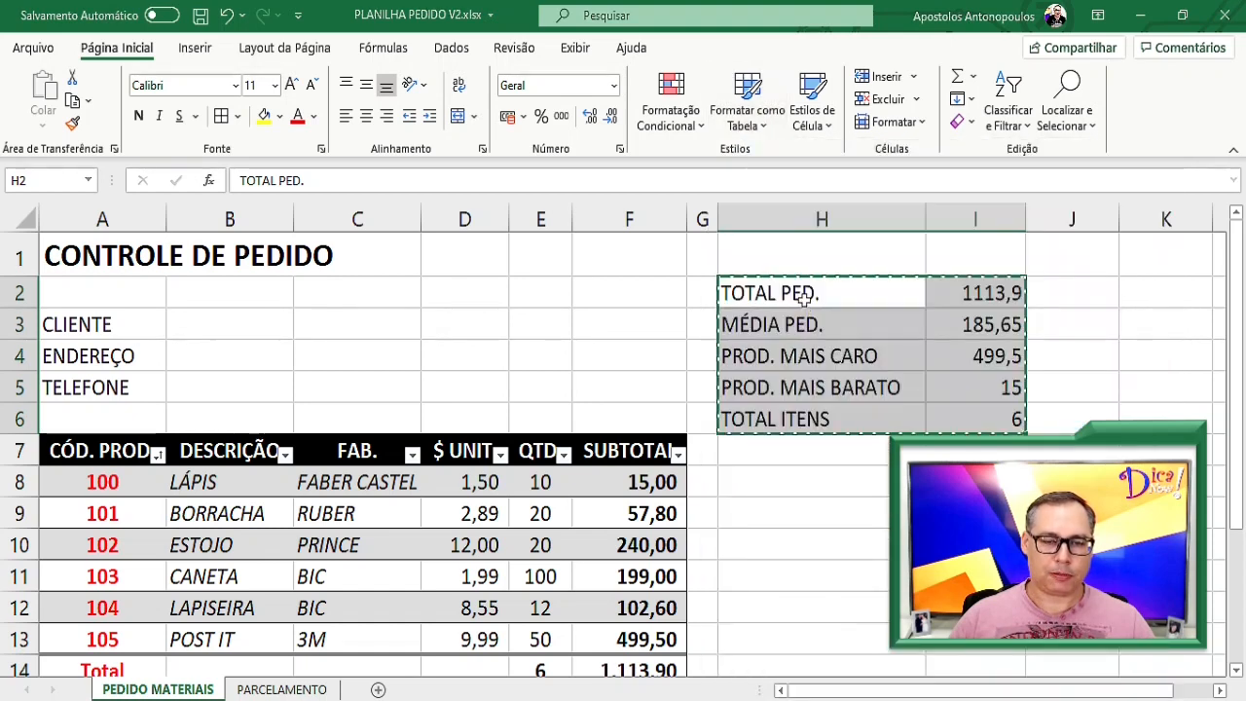
click(536, 476)
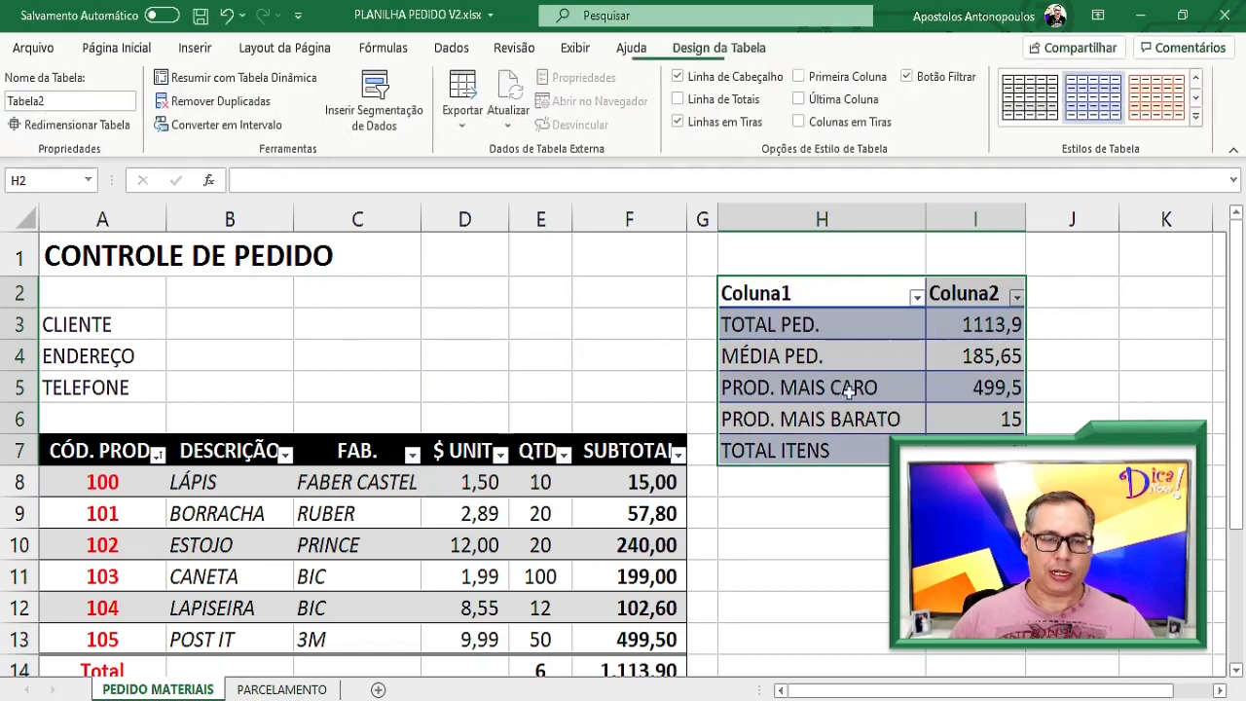
click(919, 385)
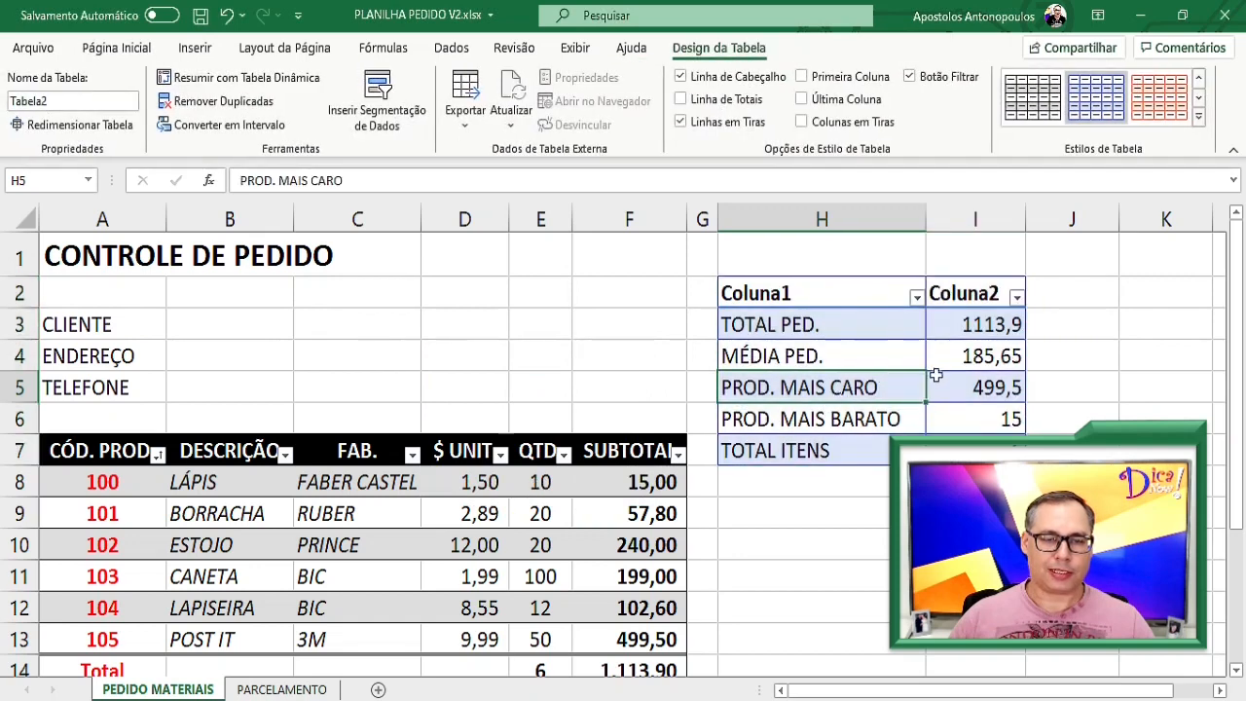
Rename the summary table's headers as ELEMENTOS in H2 and VALORES in I2
click(788, 296)
click(973, 292)
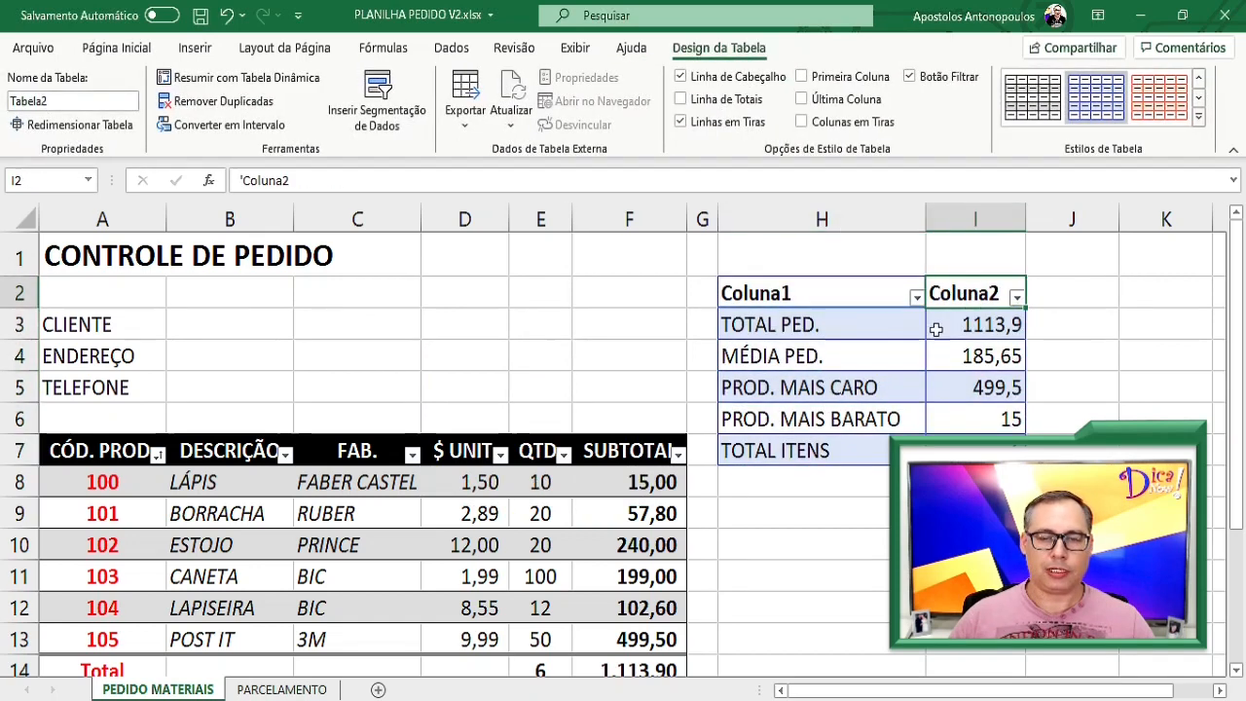
click(800, 292)
double_click(797, 288)
drag(798, 288, 717, 301)
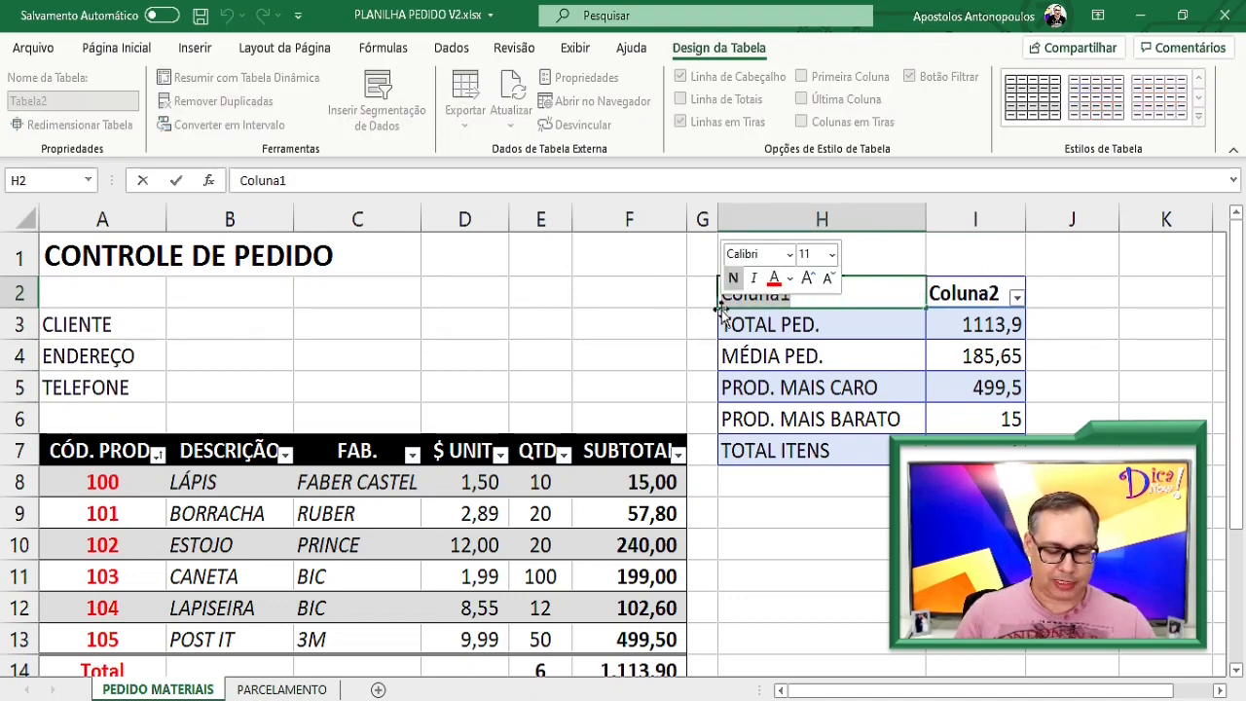
text(ELEMENTOS)
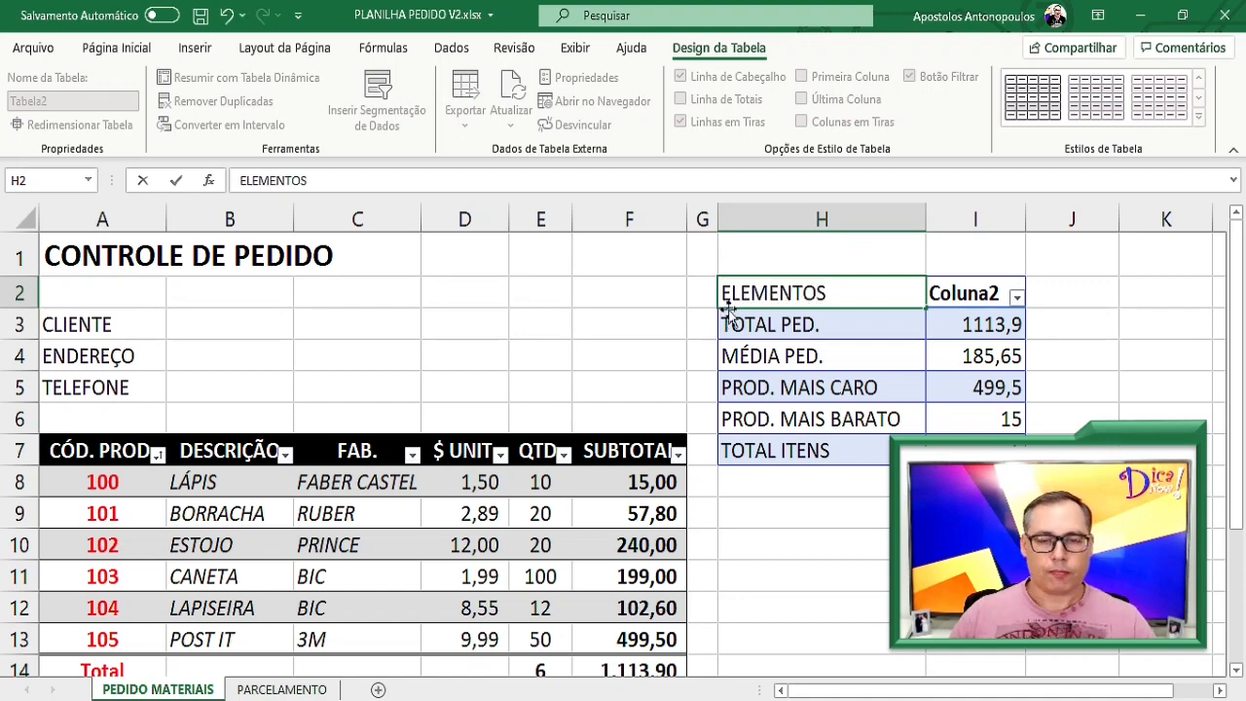
click(980, 291)
double_click(984, 290)
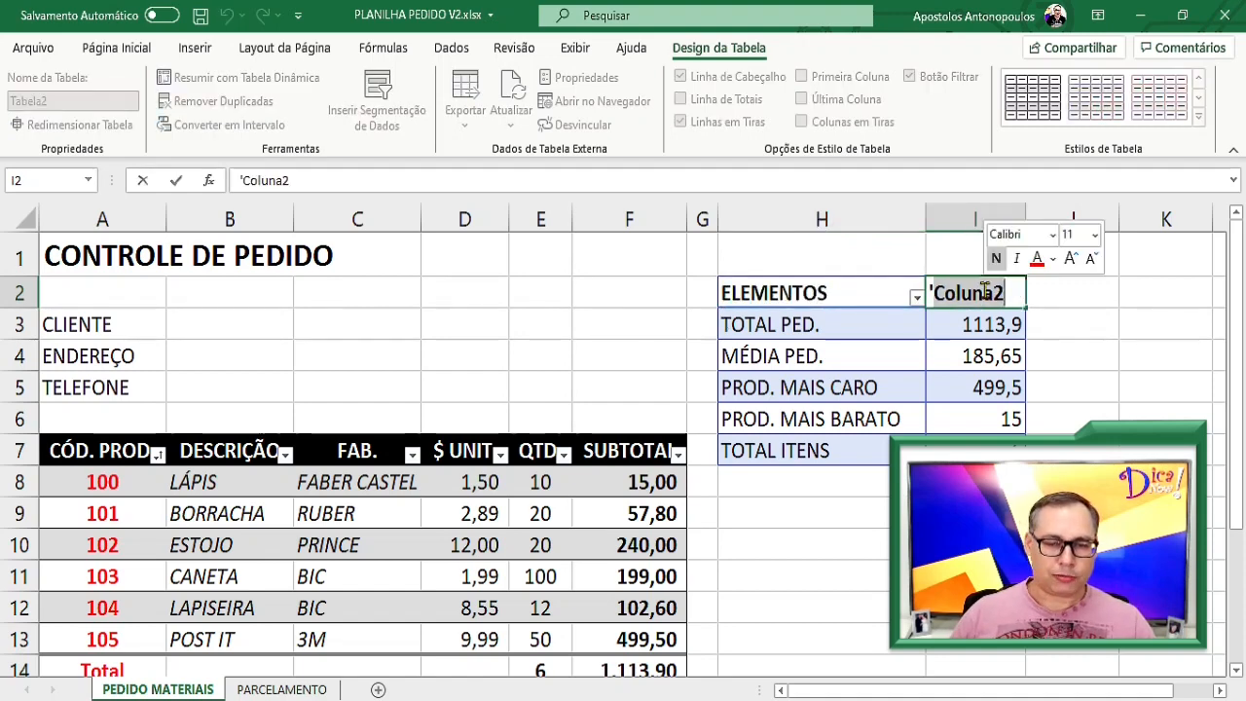
text(VALORES)
key(Return)
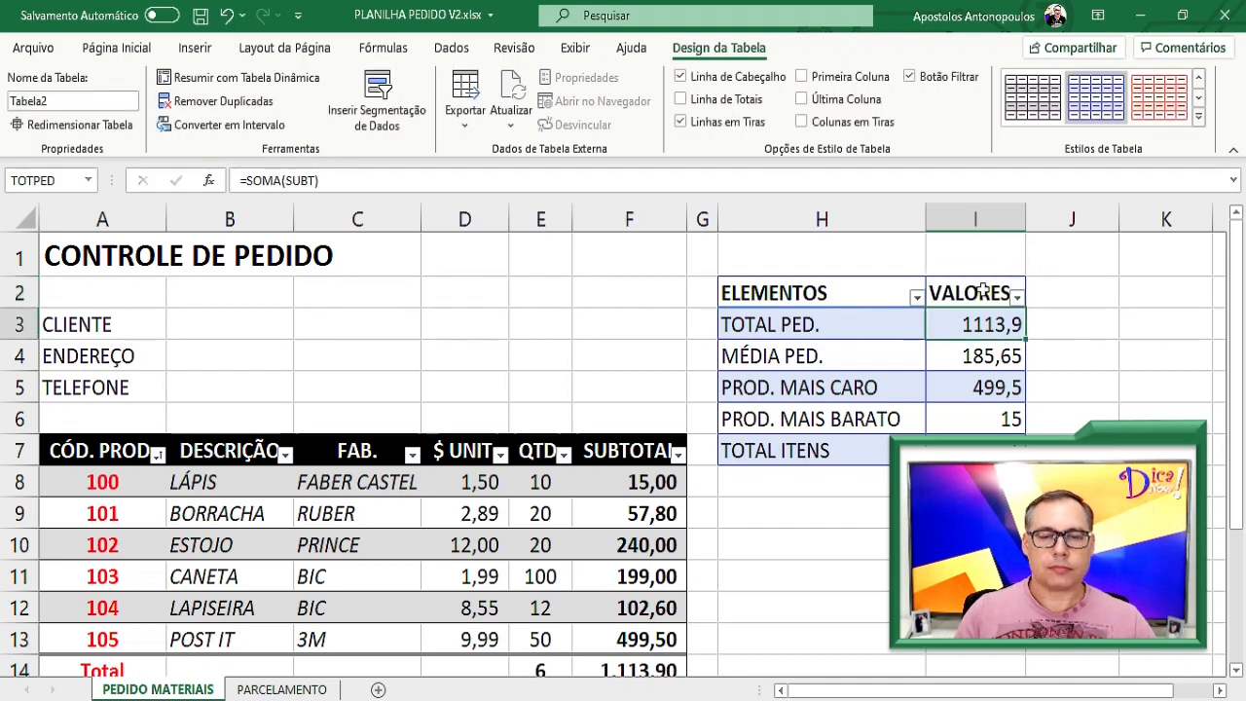
Move the whole summary table up one row so that it starts in H1
drag(851, 293, 973, 450)
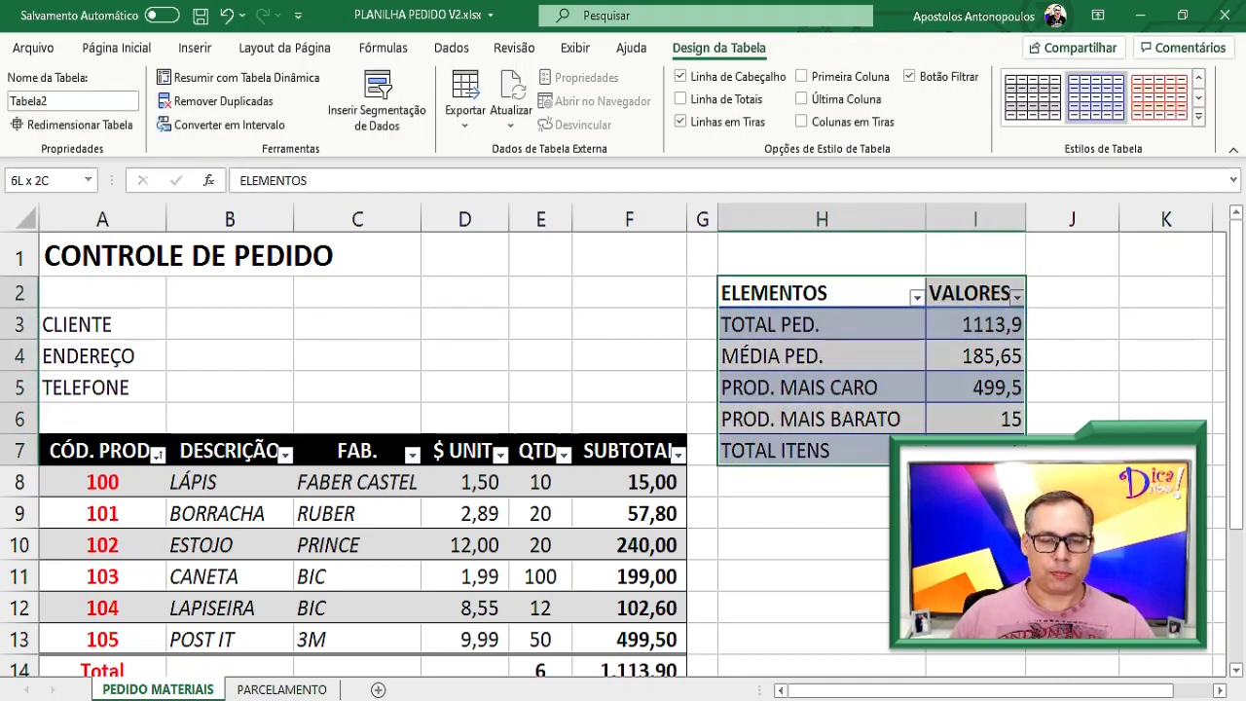
mouse_move(898, 278)
mouse_down()
mouse_move(903, 251)
mouse_move(915, 267)
mouse_up()
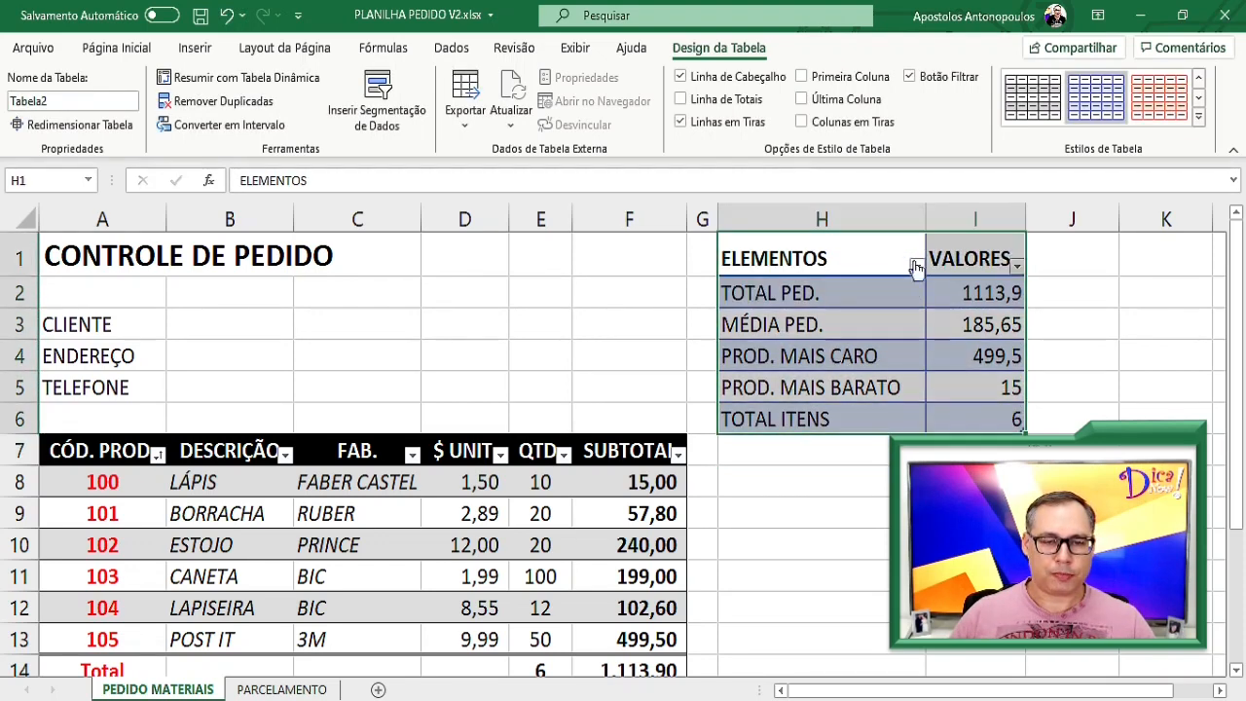
click(953, 358)
click(1157, 413)
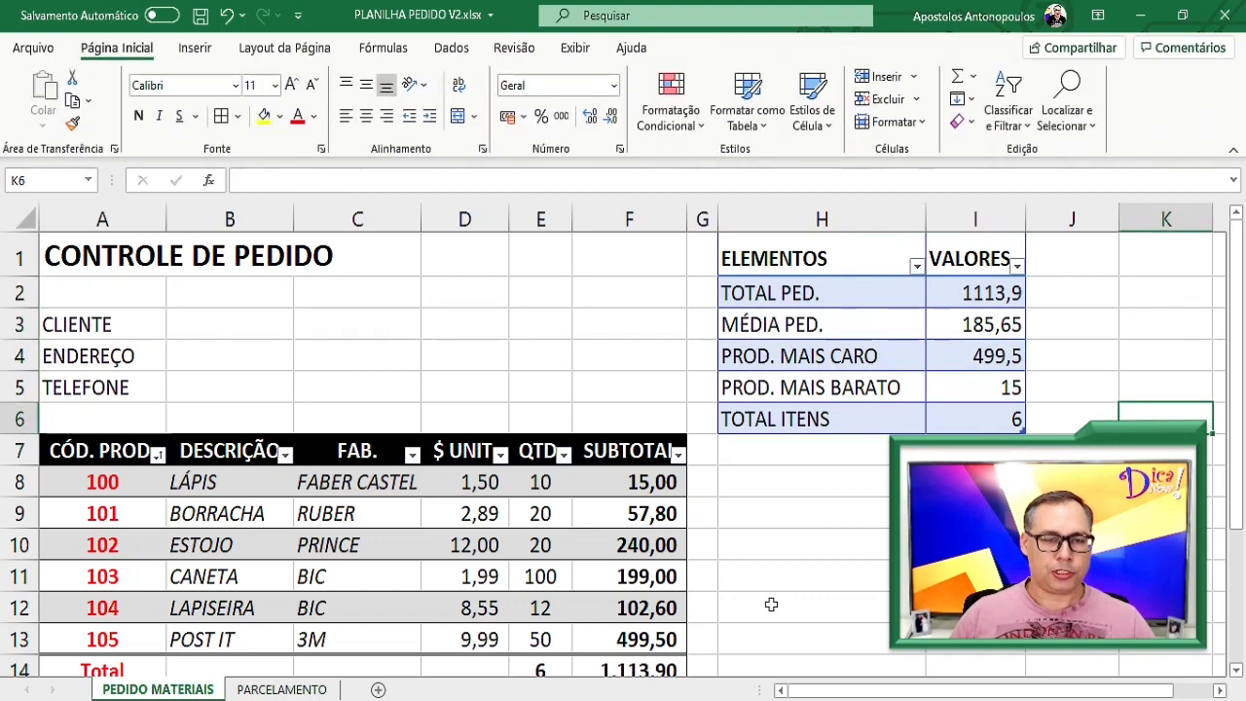
drag(87, 327, 97, 389)
click(821, 513)
Delete the whole FAB. column (column C) from the PEDIDO MATERIAIS sheet
scroll(822, 513, down, 1)
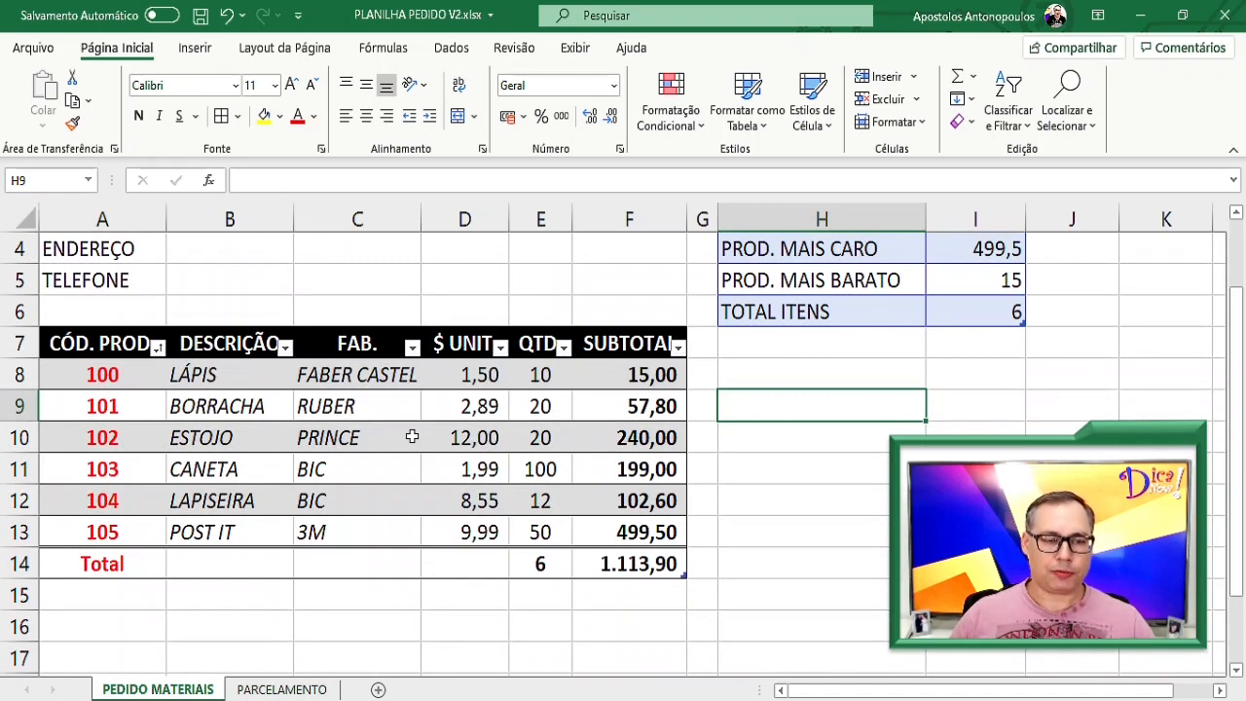
click(359, 219)
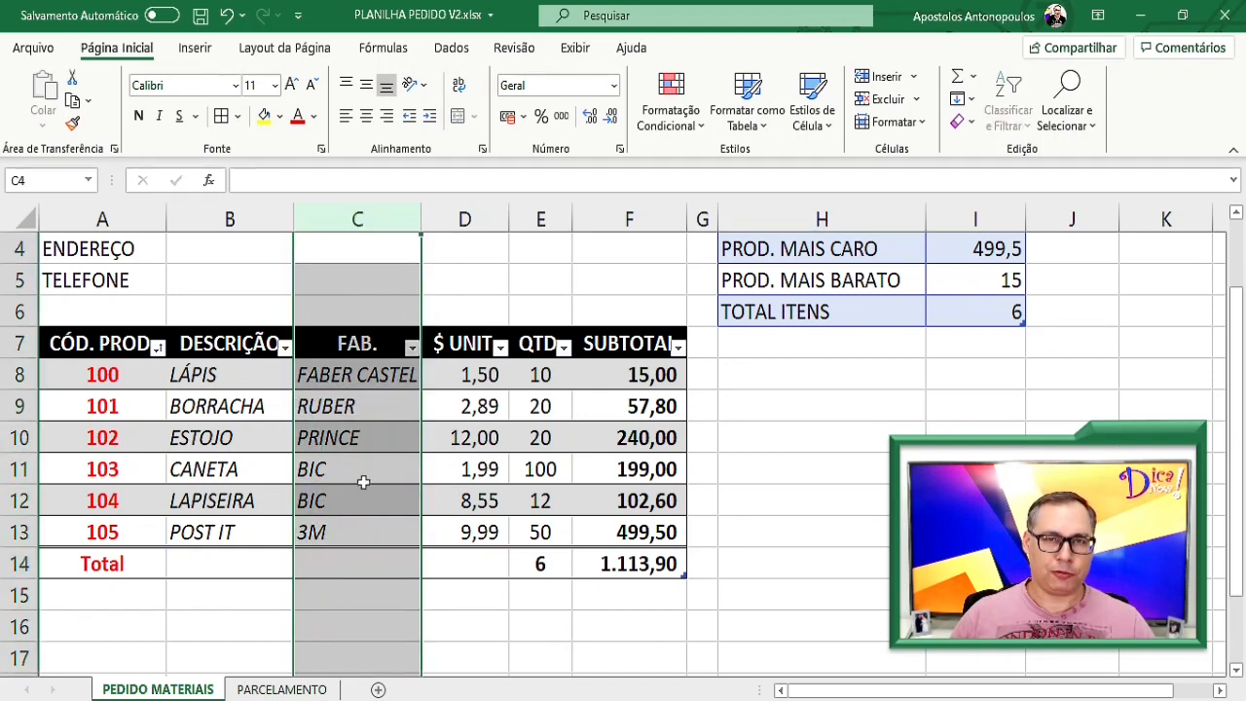
click(383, 506)
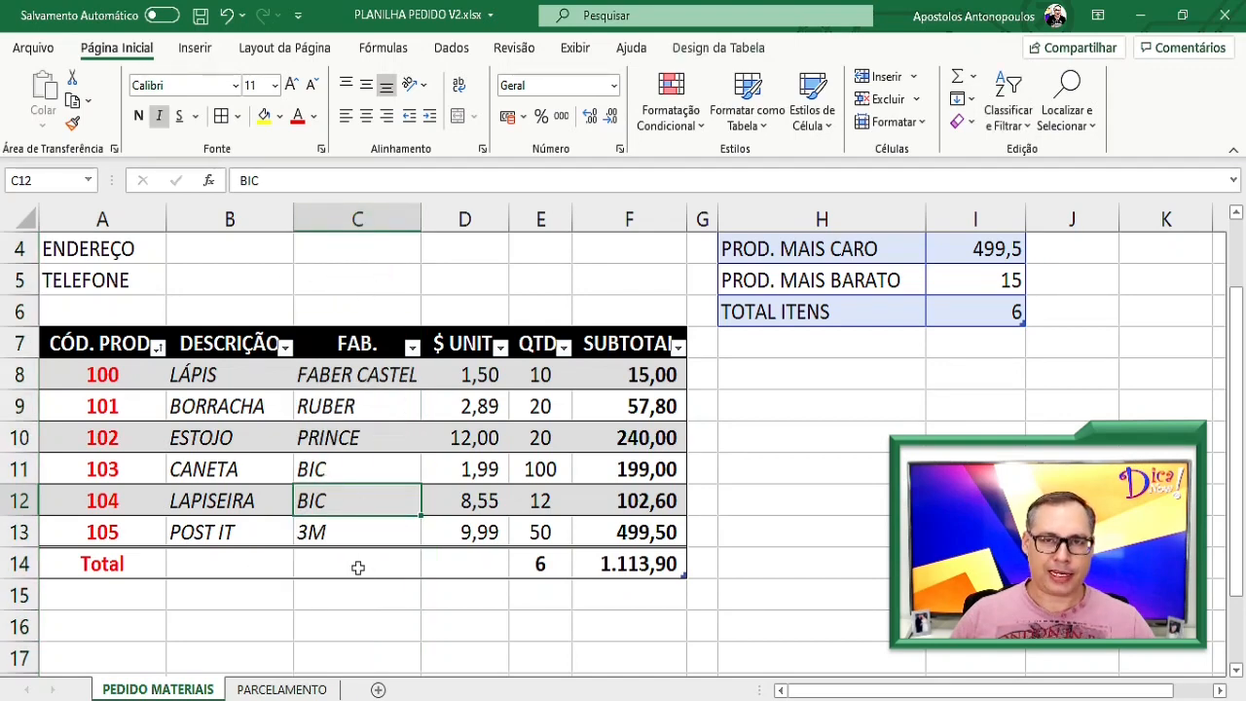
click(360, 219)
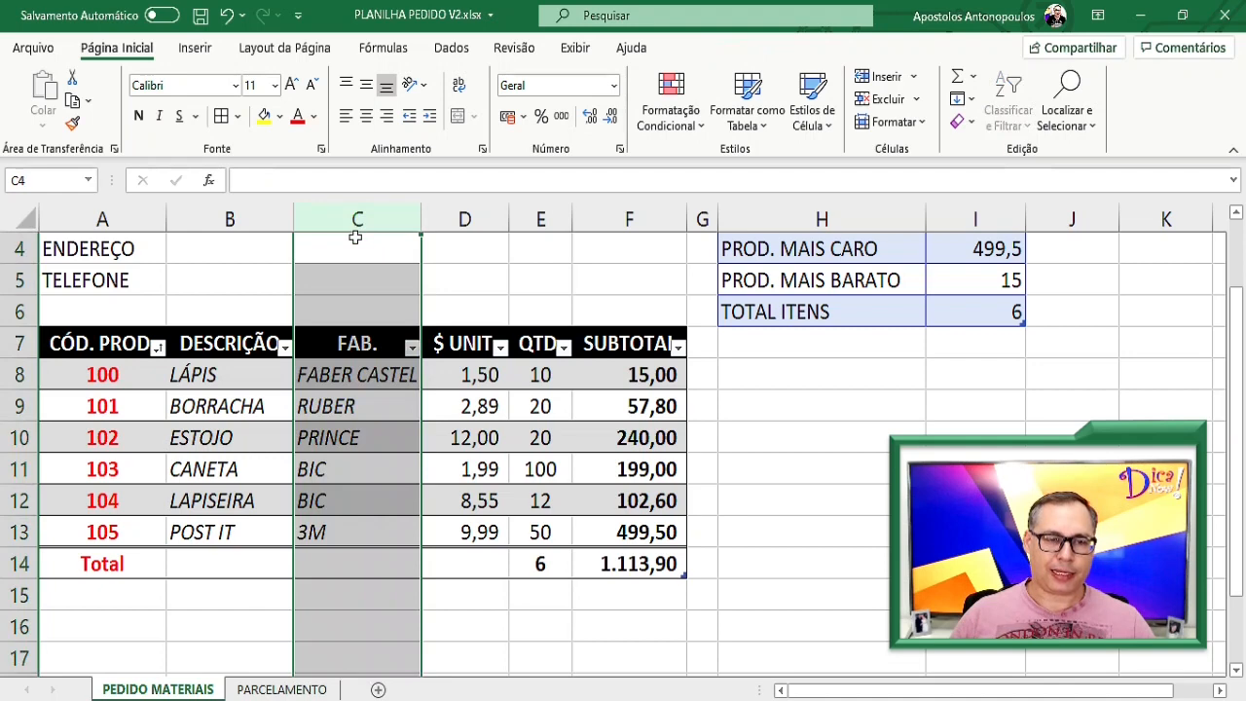
click(881, 562)
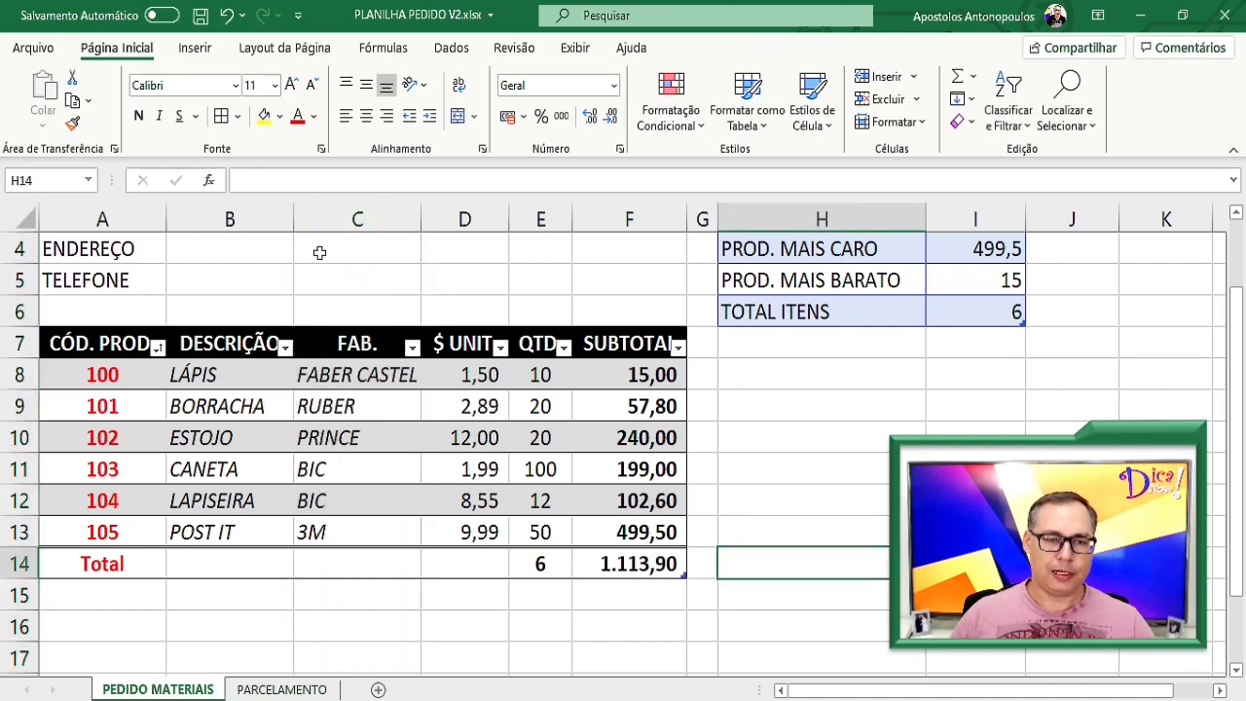
right_click(357, 220)
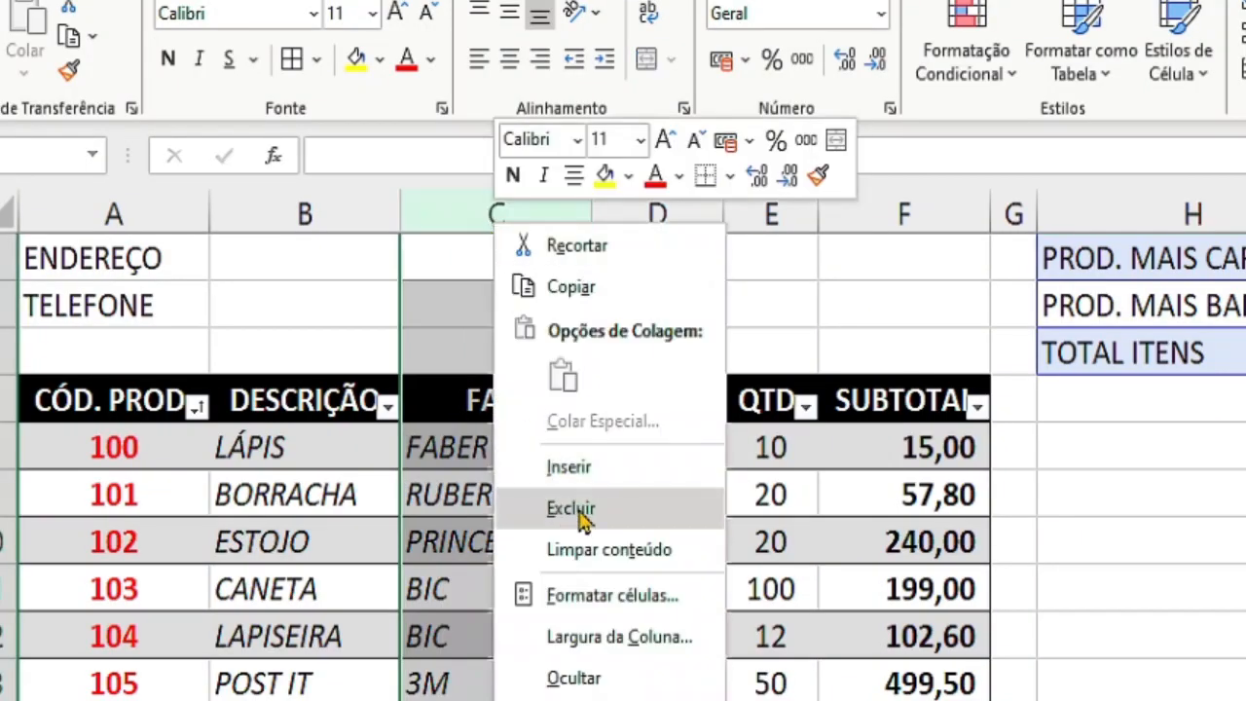
click(538, 513)
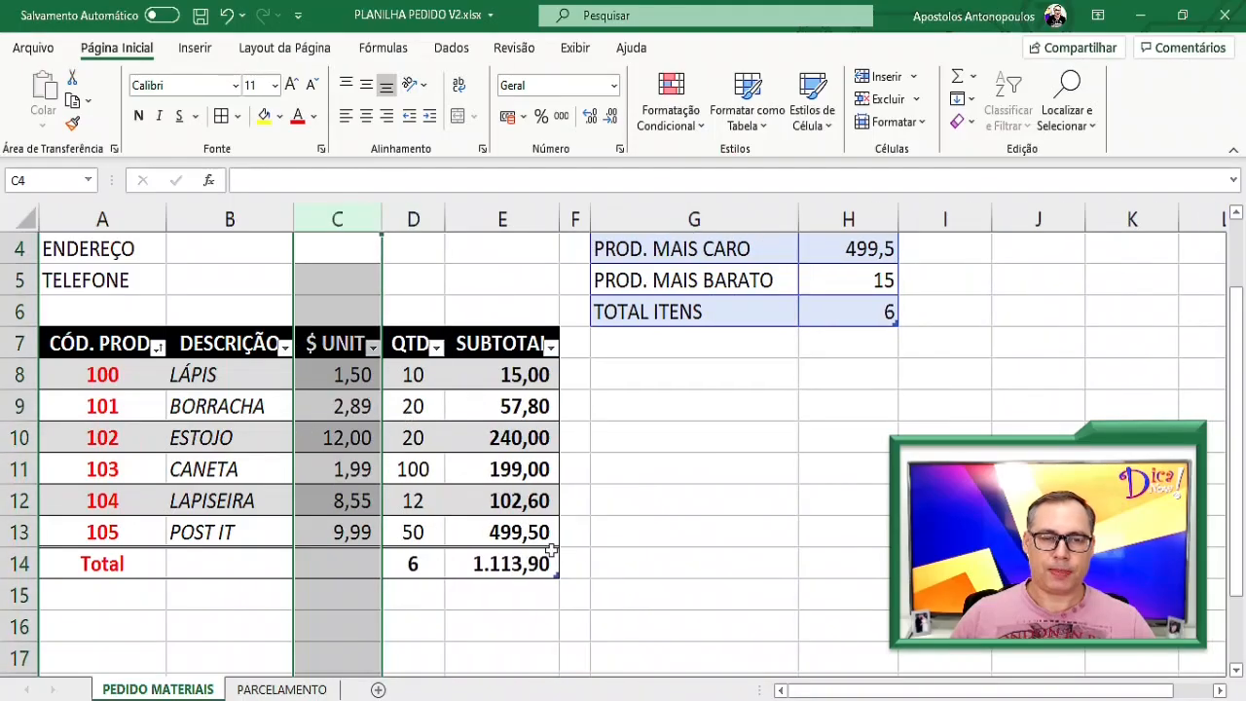
Insert a blank column between the DESCRIÇÃO and $ UNIT columns of the order table
right_click(345, 224)
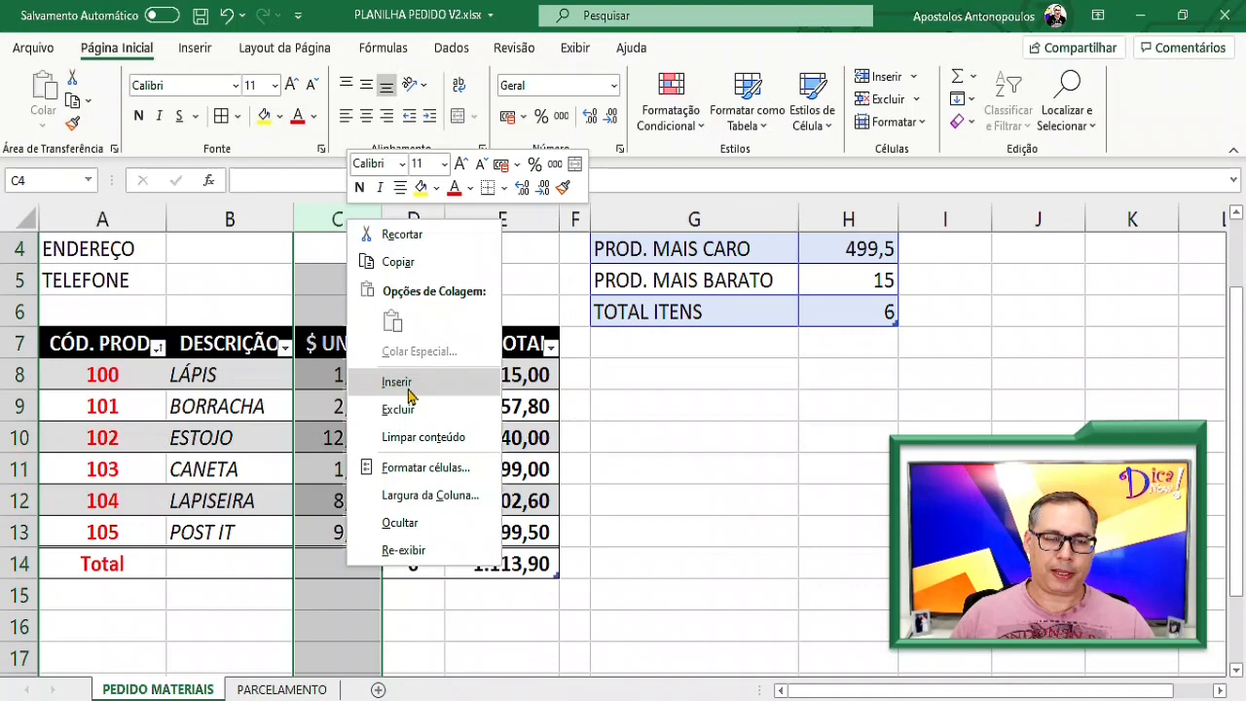
click(408, 386)
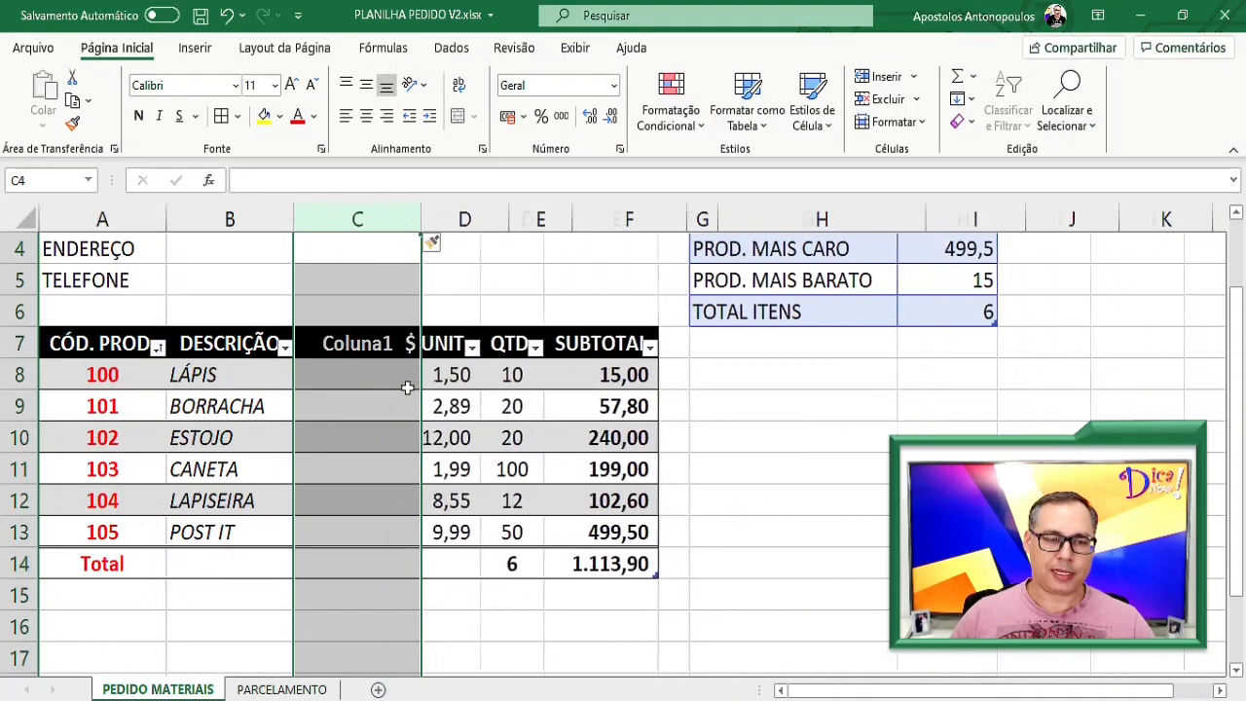
click(368, 352)
double_click(374, 352)
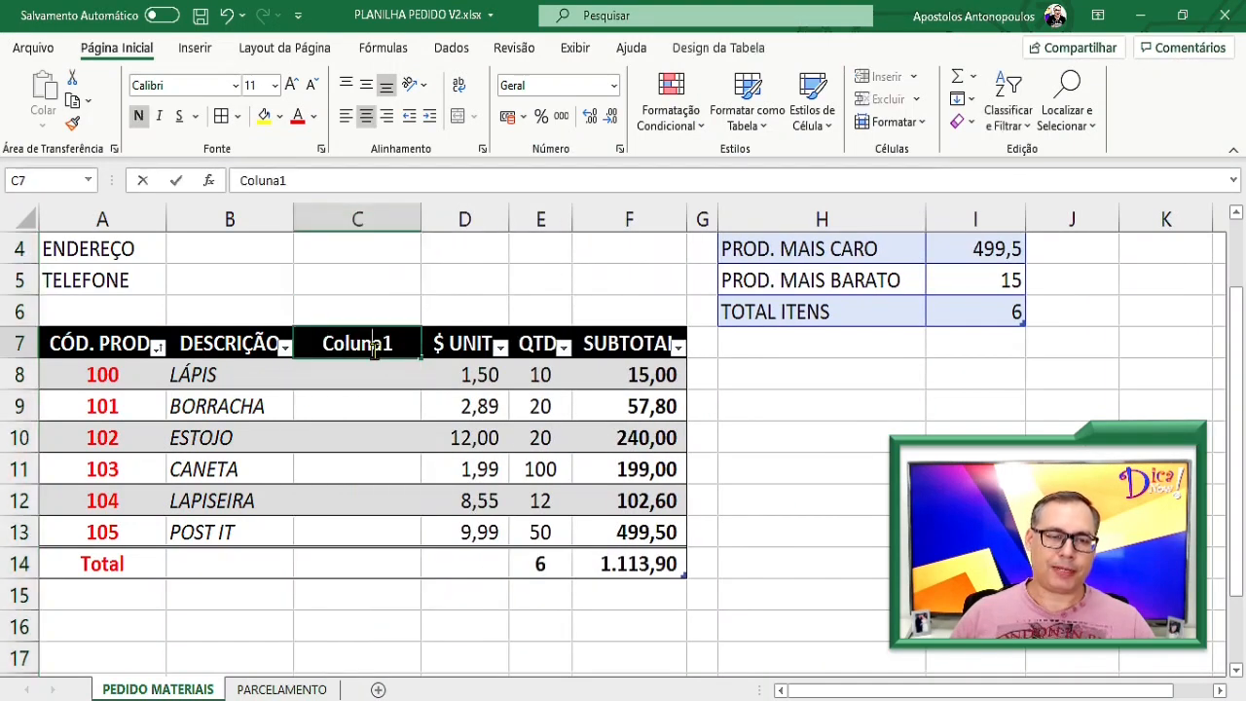
click(356, 372)
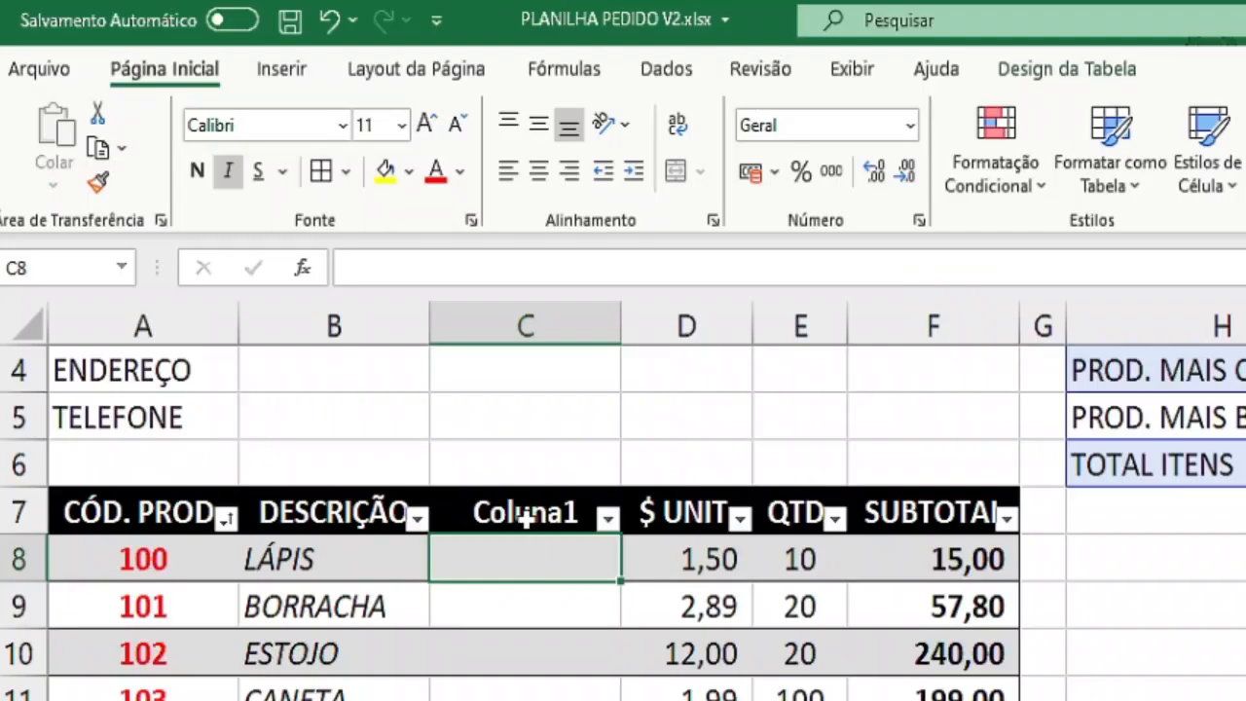
click(358, 348)
click(354, 384)
click(541, 514)
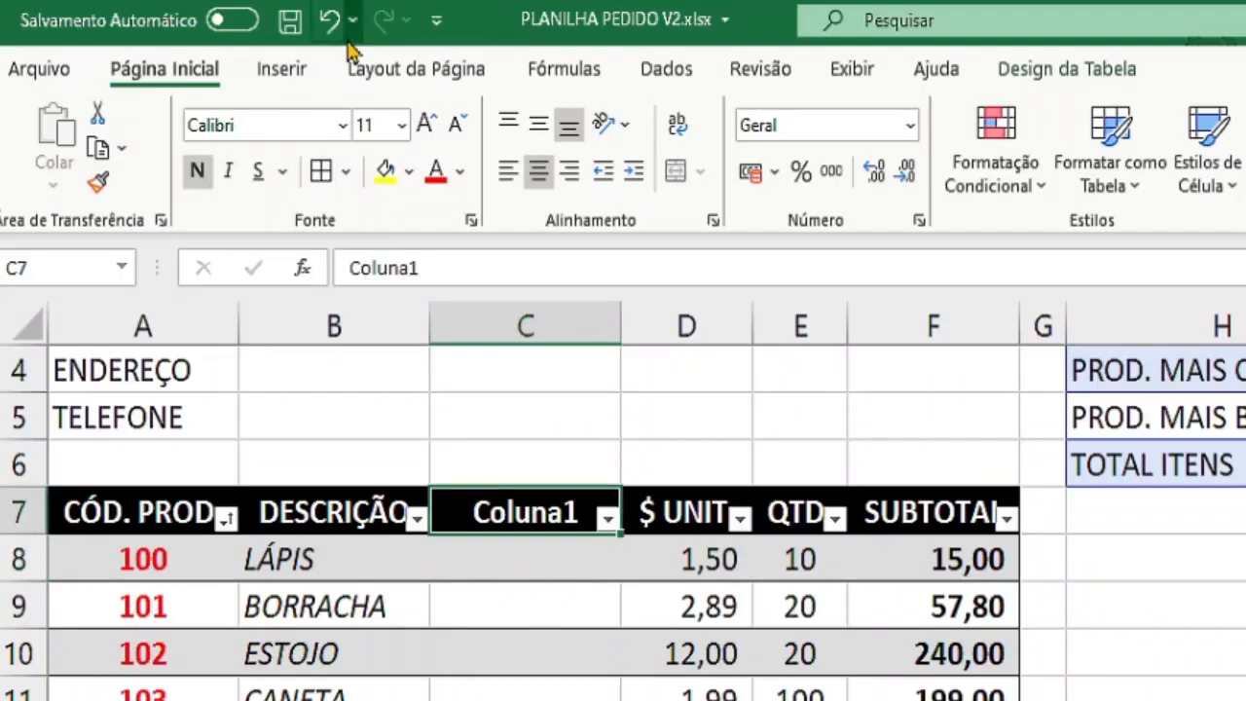
Undo both the blank column insertion and the deletion of the FAB. column
click(329, 21)
click(329, 20)
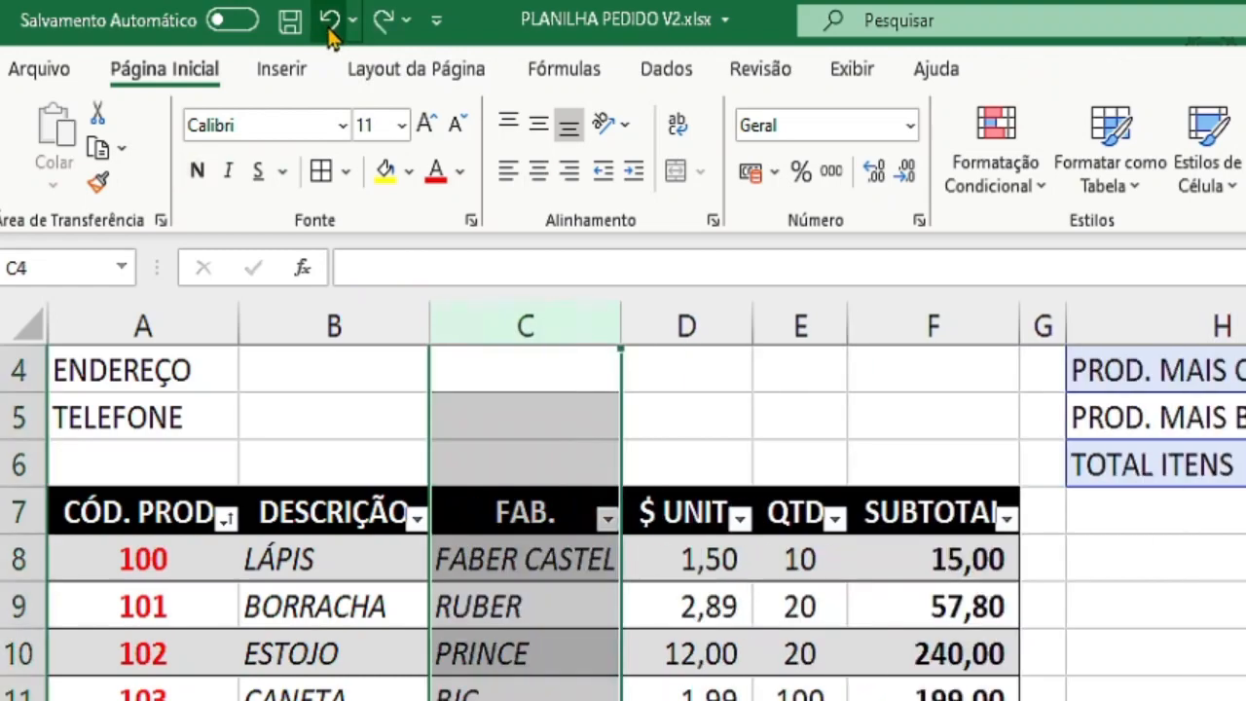
click(556, 516)
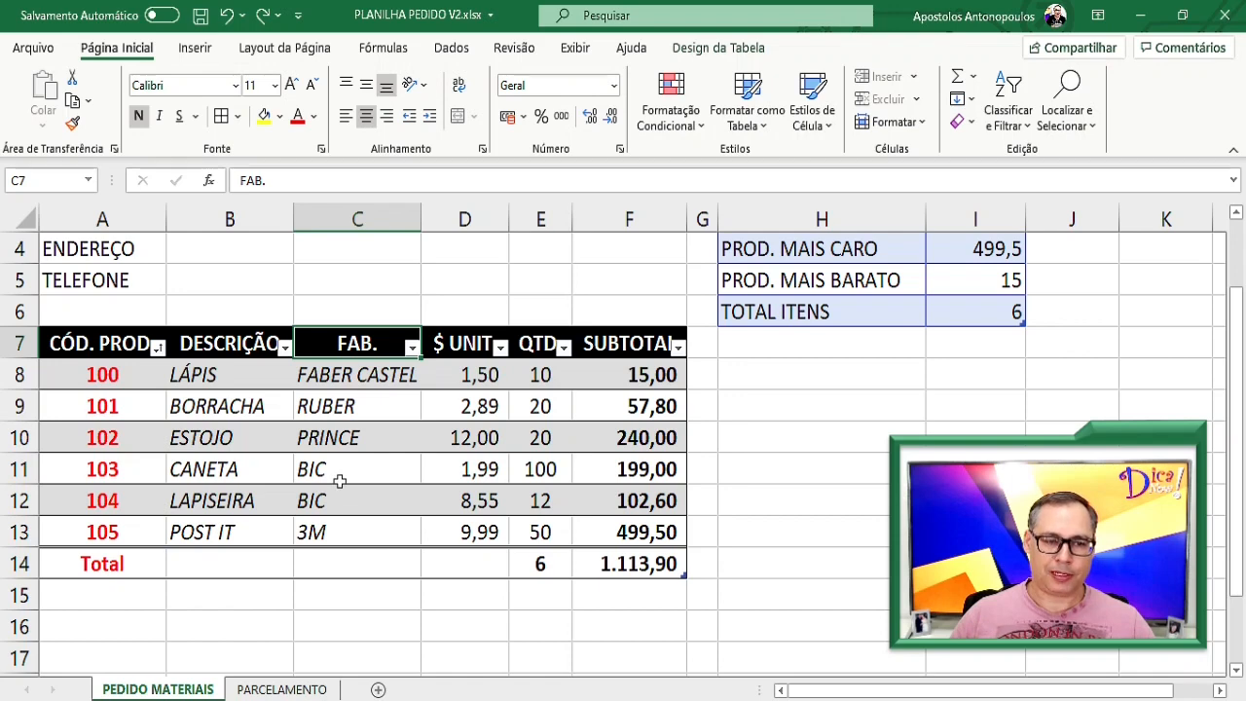
click(370, 386)
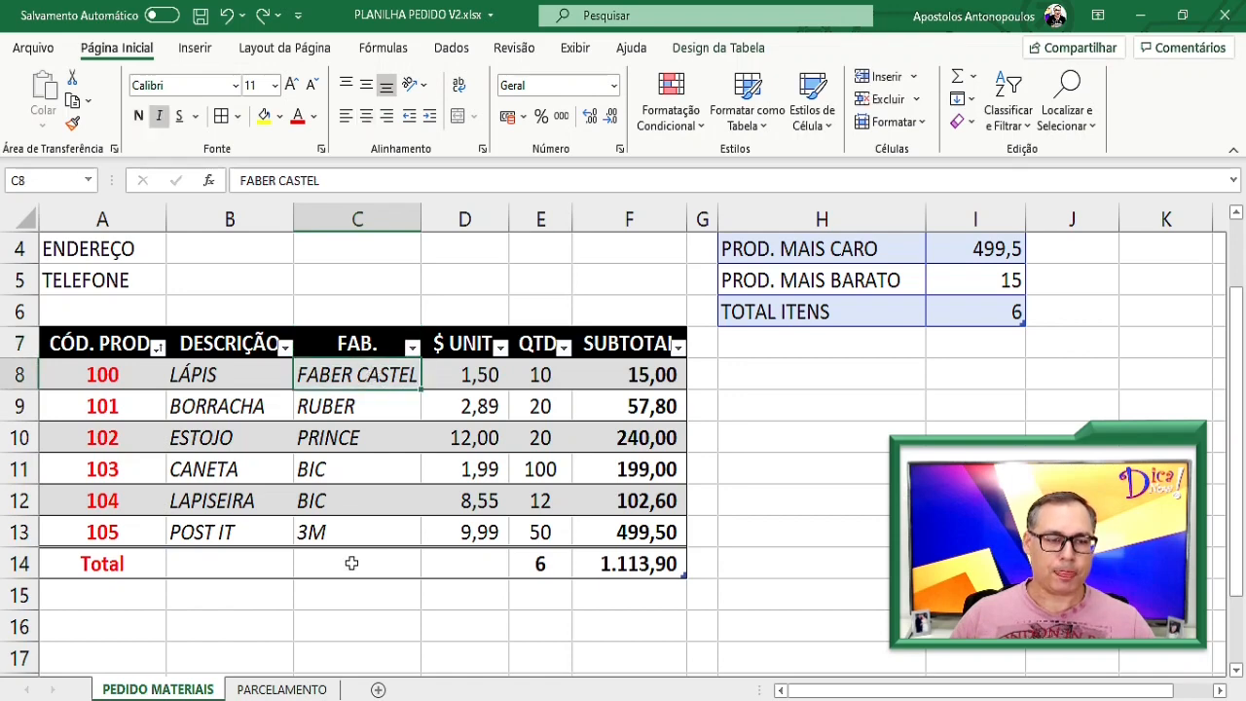
Insert a blank row above product 103 (CANETA) at row 11 and delete that blank row again
right_click(18, 469)
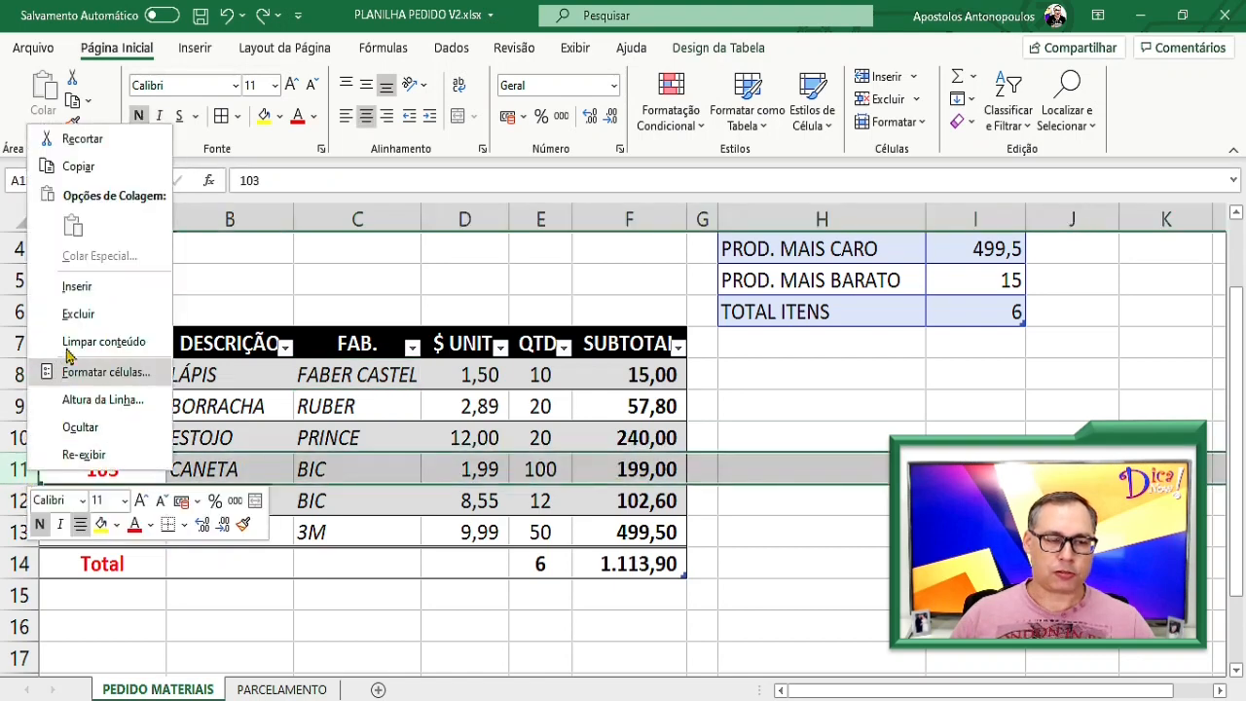
click(77, 287)
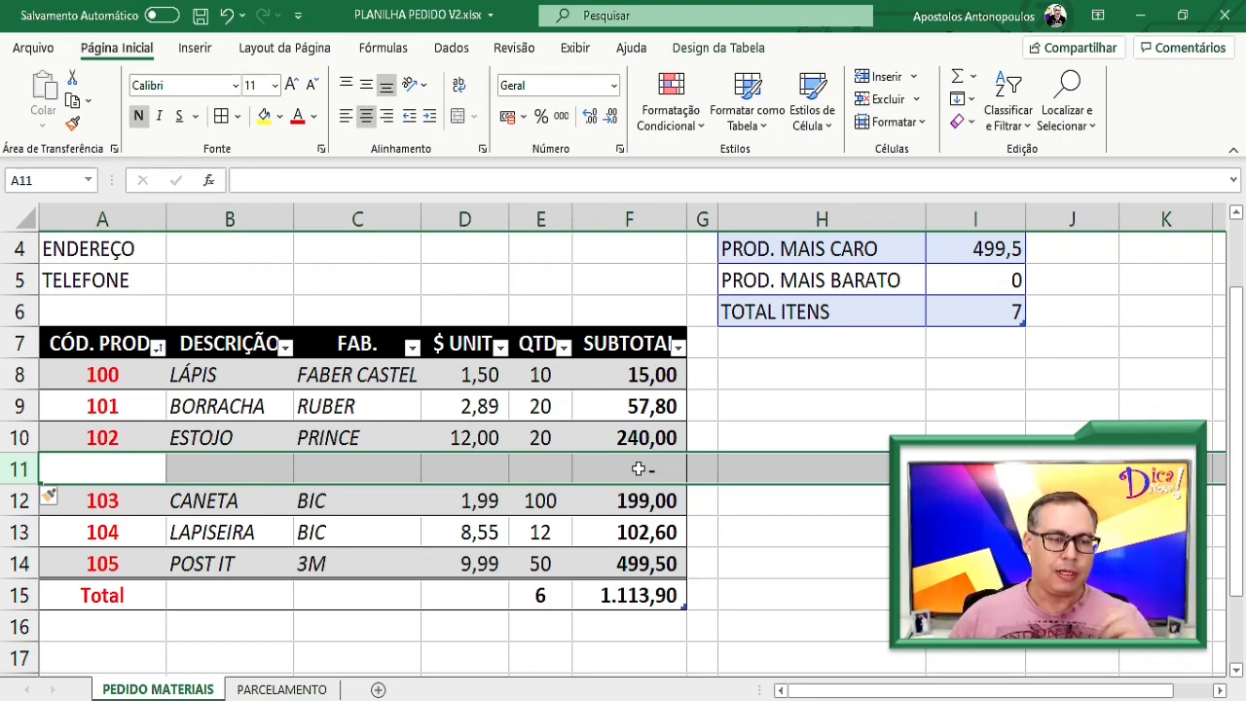
right_click(17, 468)
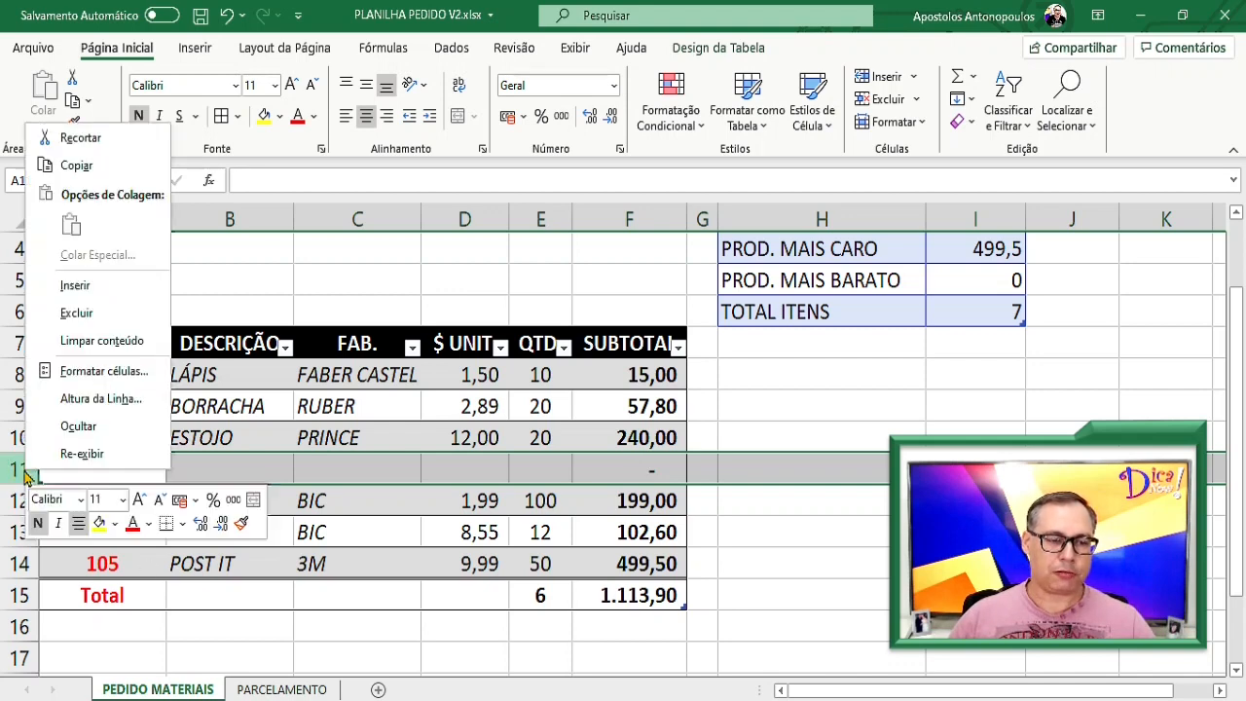
click(78, 316)
click(395, 527)
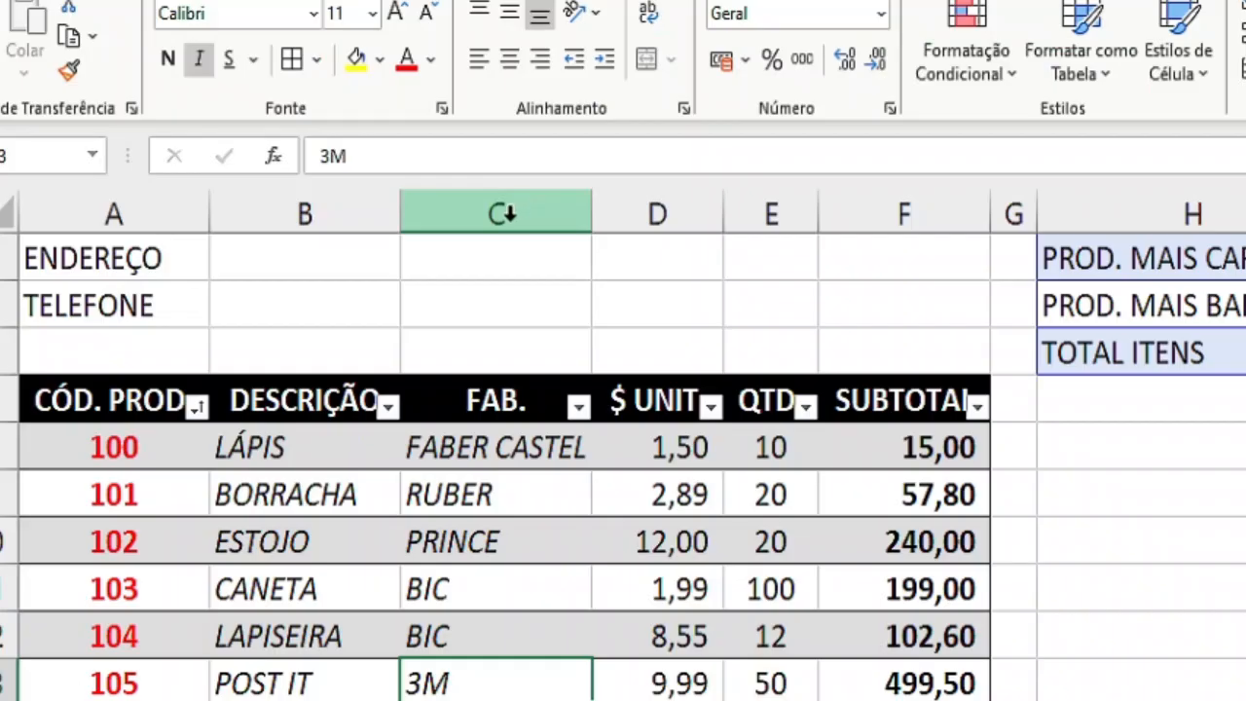
Hide the FAB. column (column C)
right_click(512, 229)
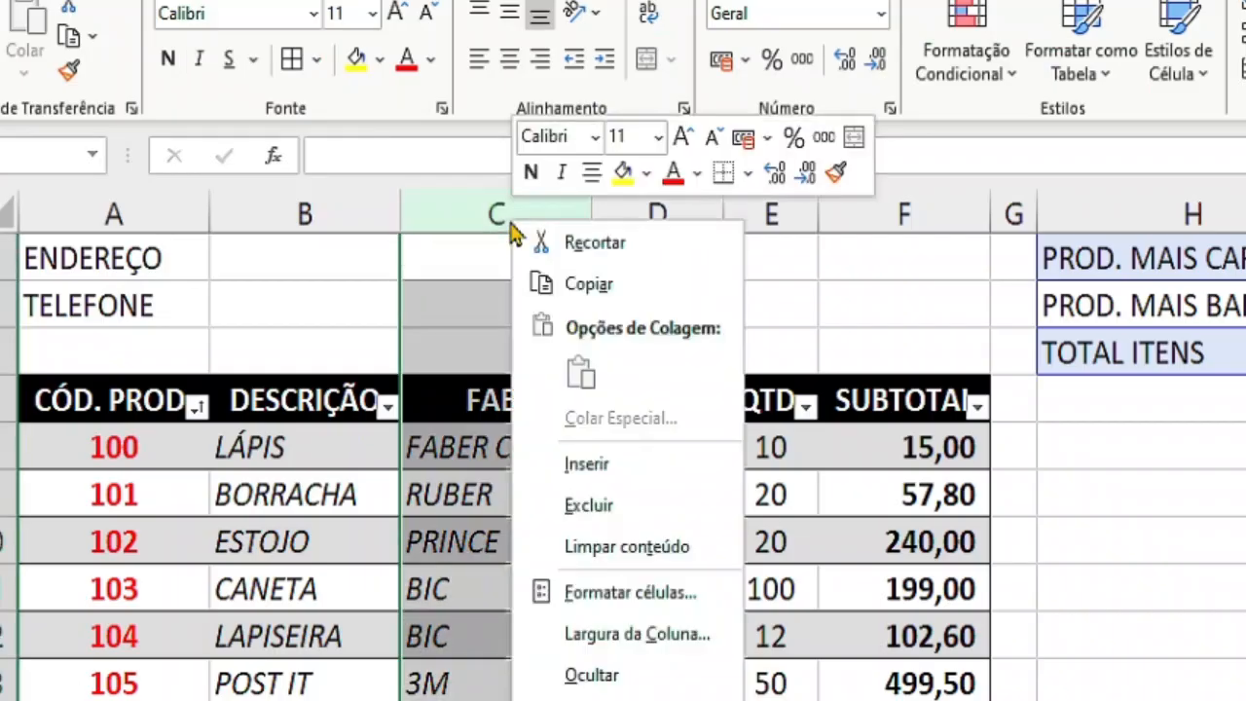
click(613, 674)
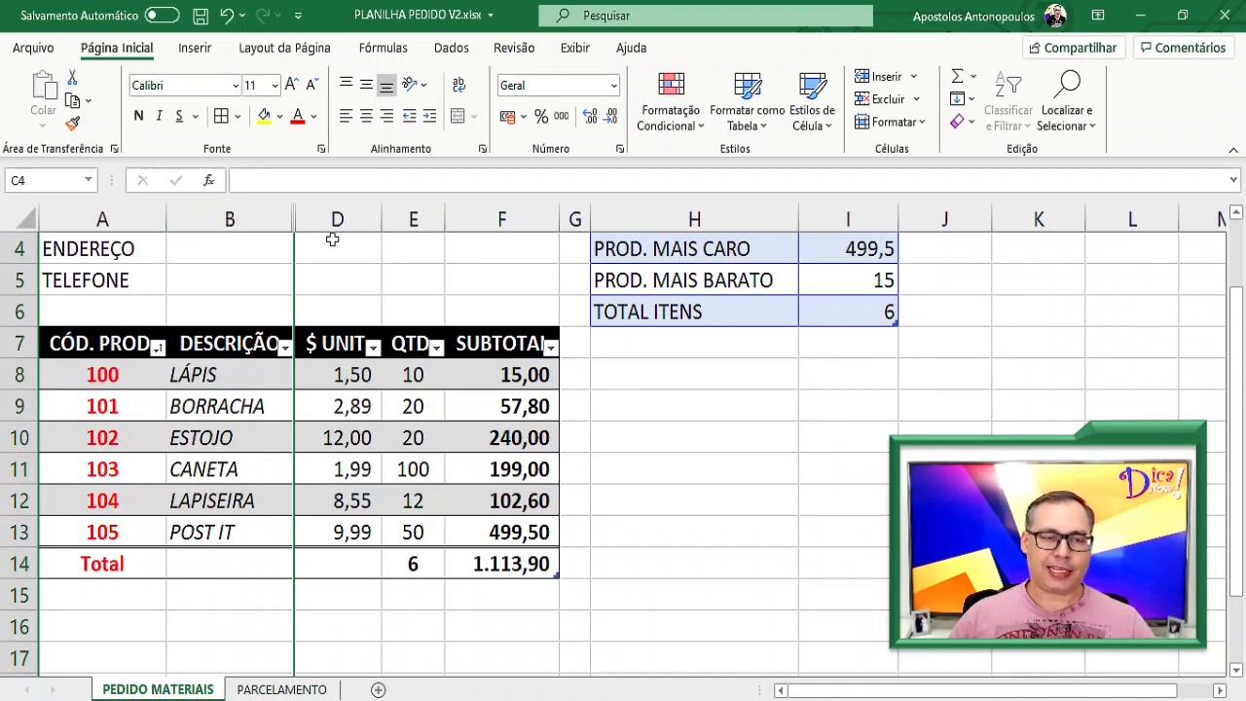
click(385, 282)
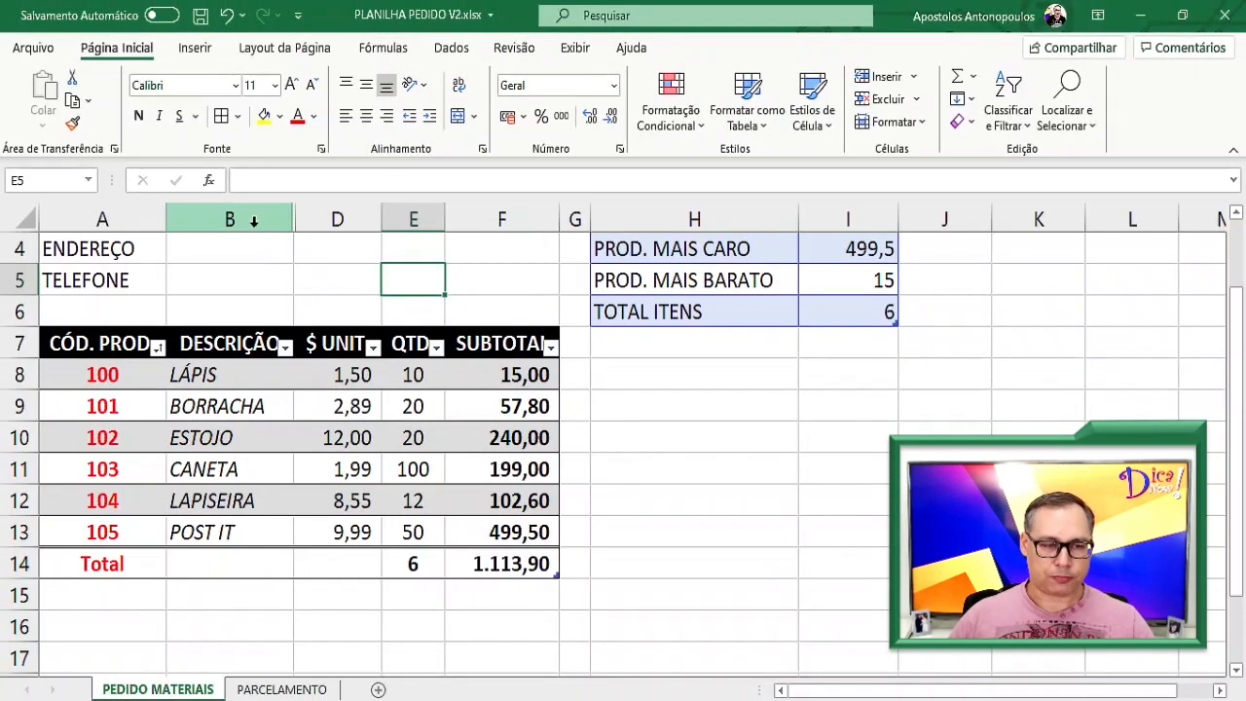
Unhide the hidden column between columns B and D
click(232, 196)
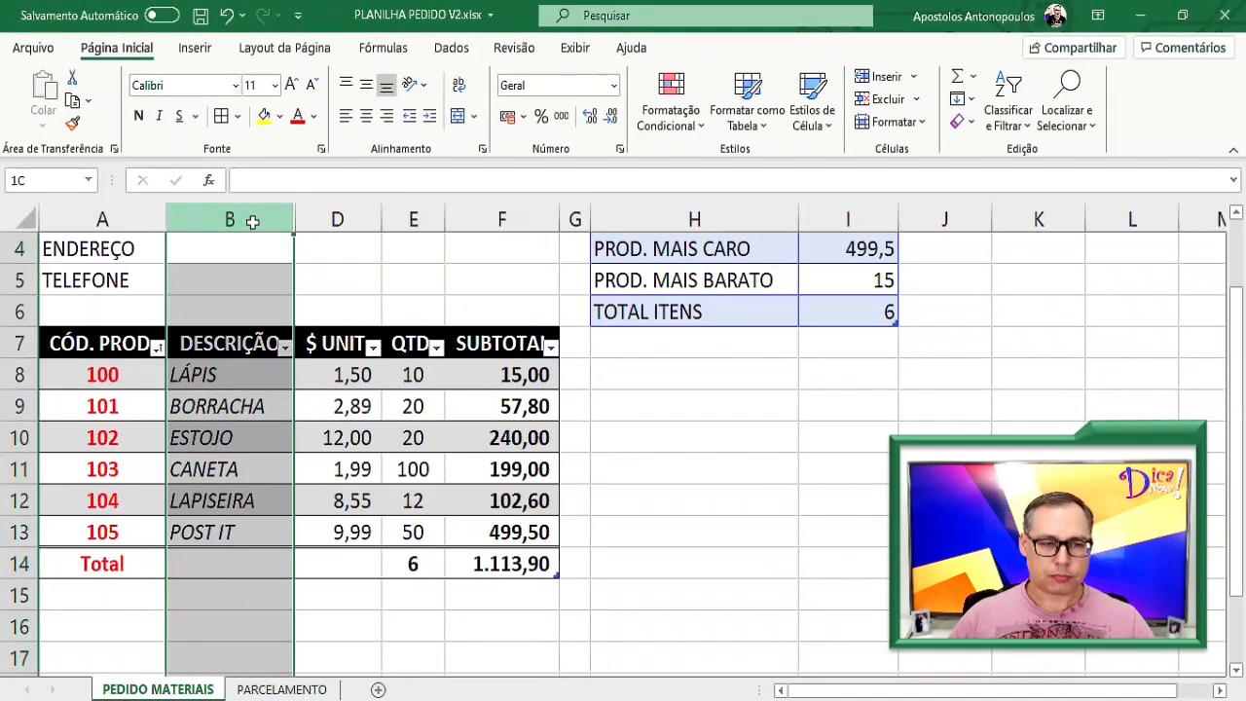
drag(252, 222, 301, 220)
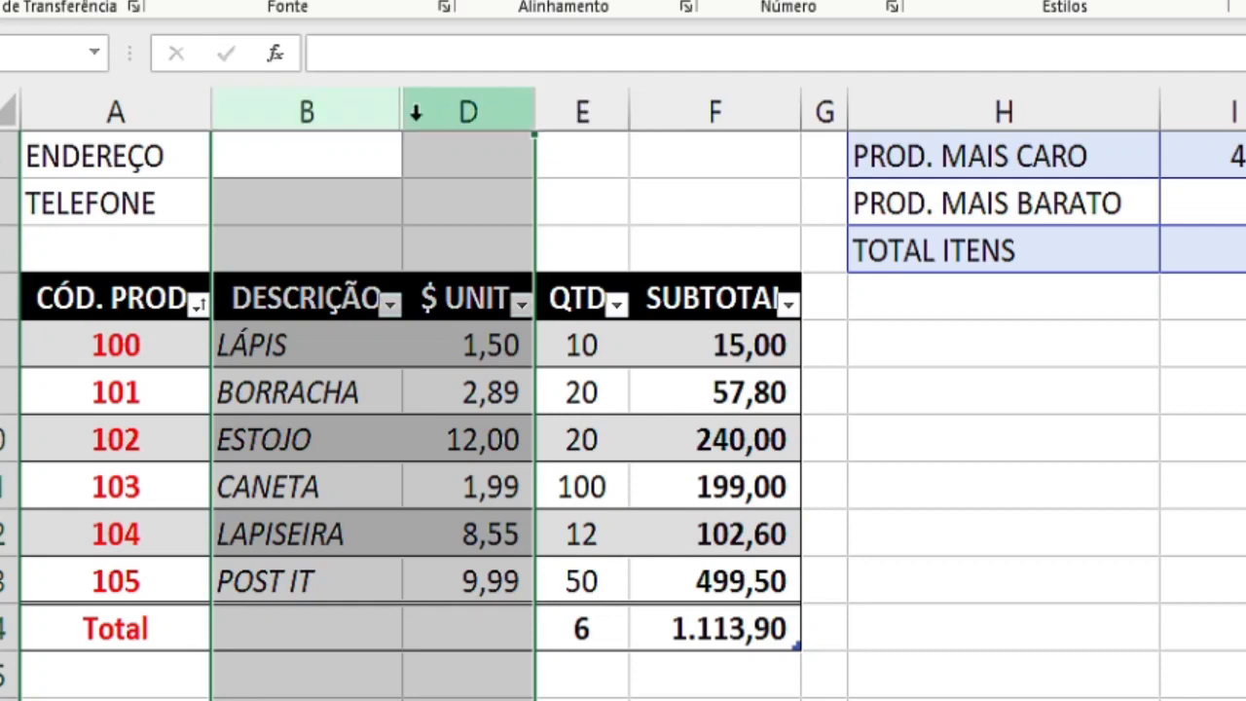
right_click(468, 117)
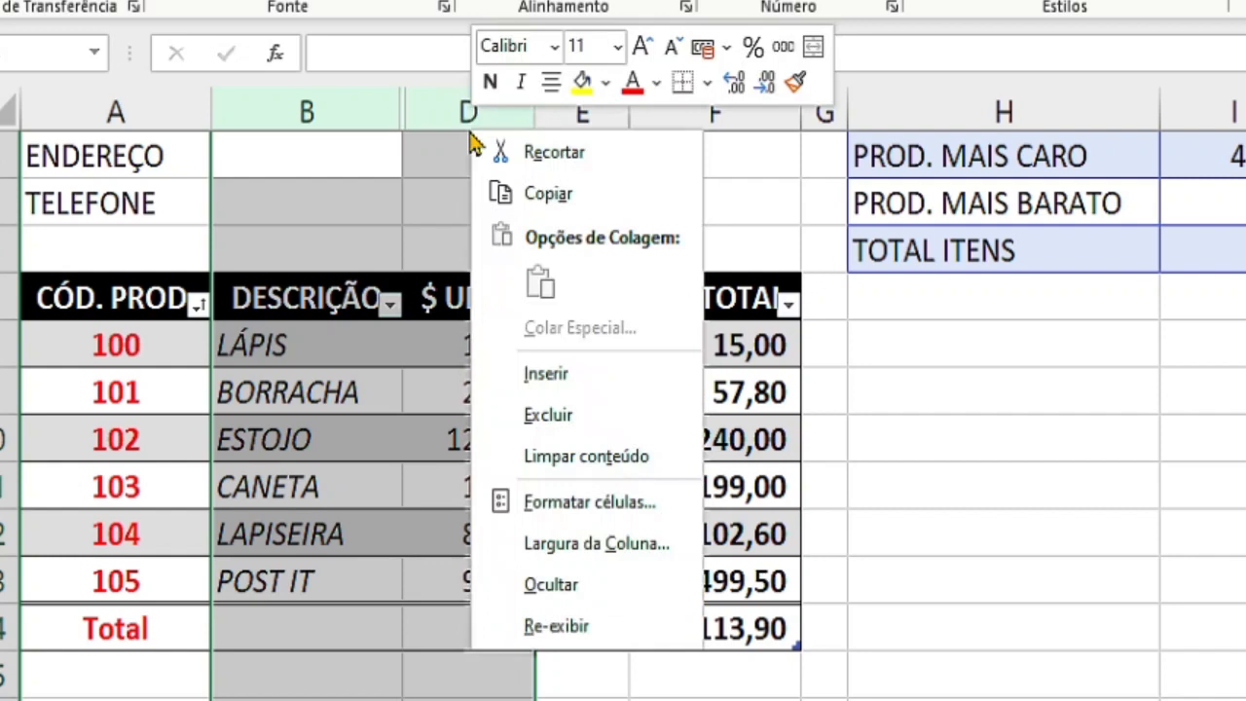
click(555, 626)
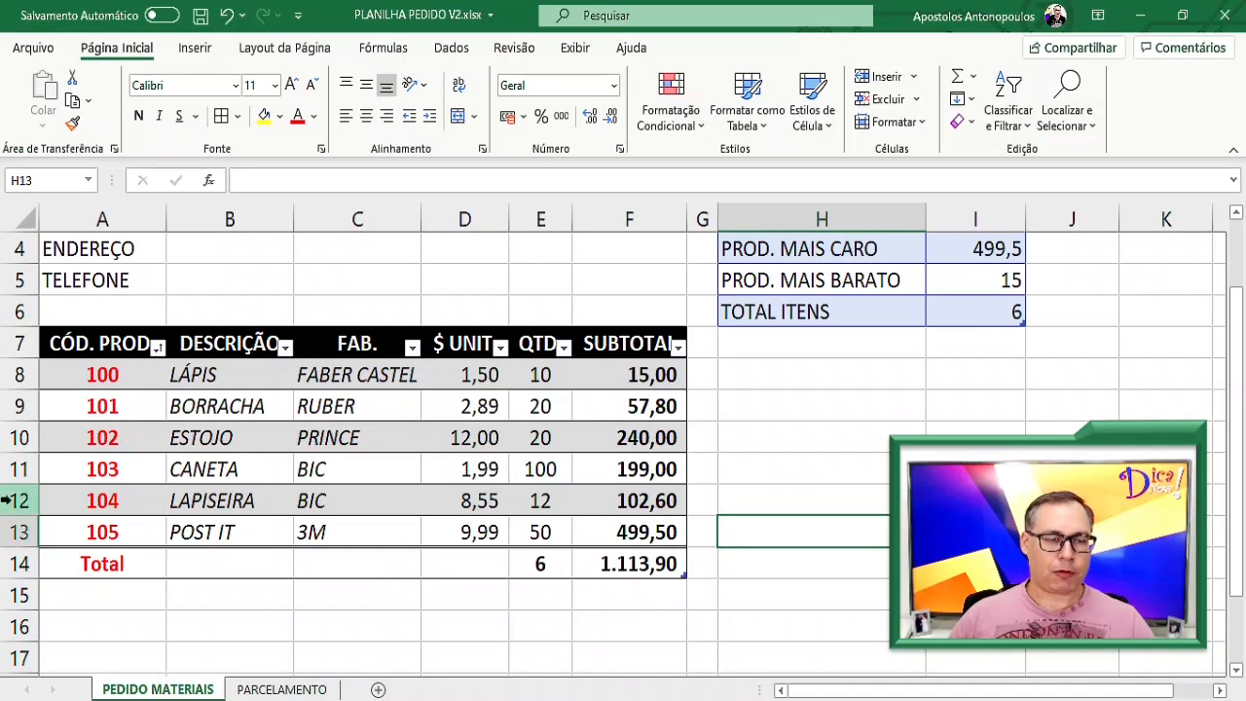
Hide row 11, which holds product 103 (CANETA)
click(18, 469)
right_click(20, 470)
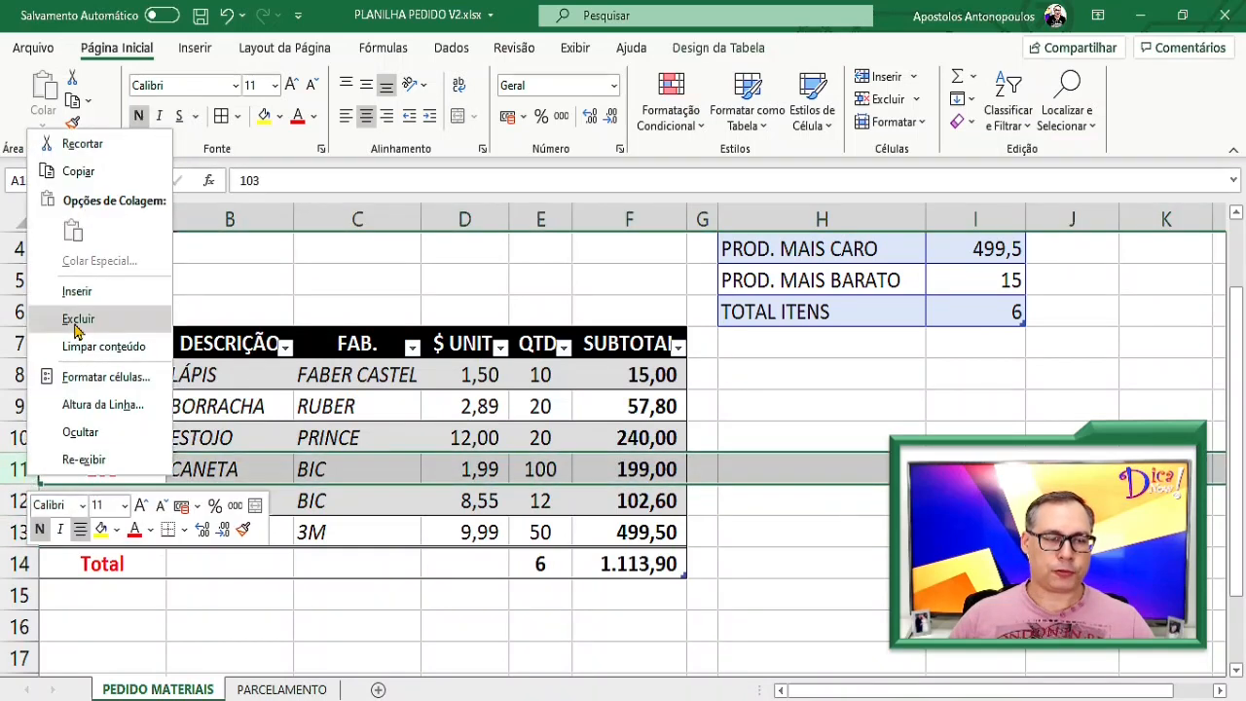
click(81, 431)
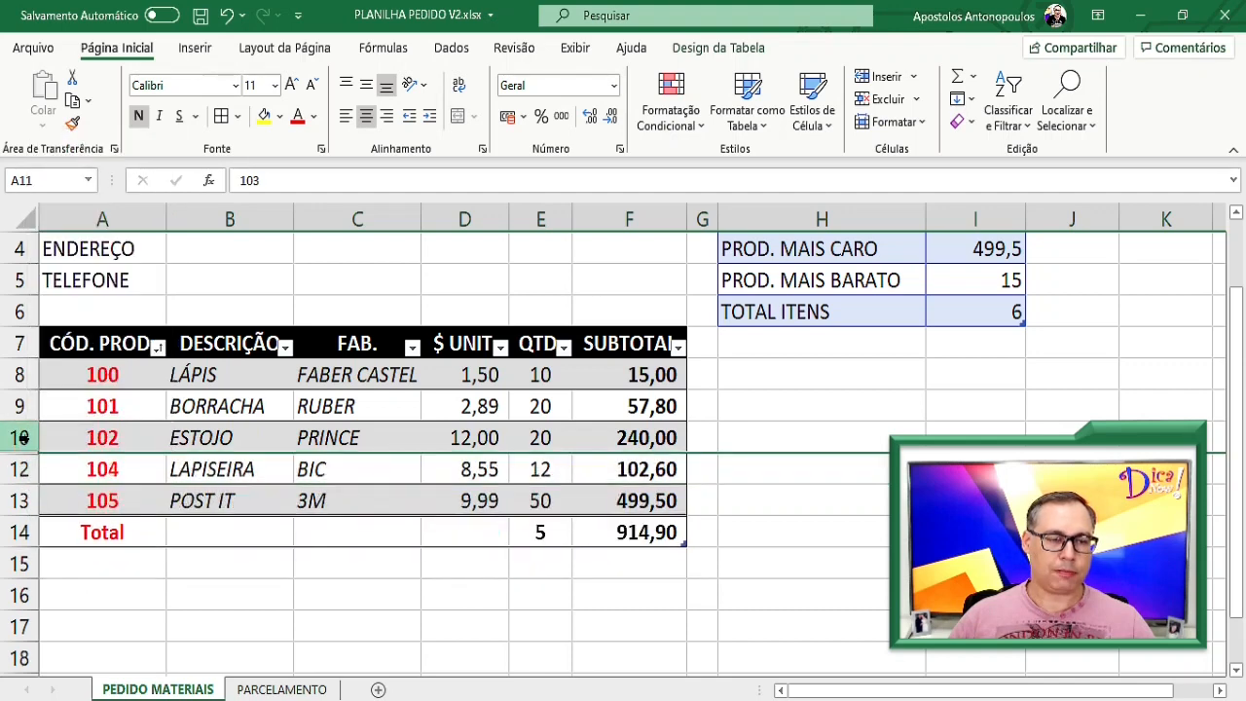
Unhide the hidden row between rows 10 and 12
drag(19, 438, 21, 471)
right_click(21, 471)
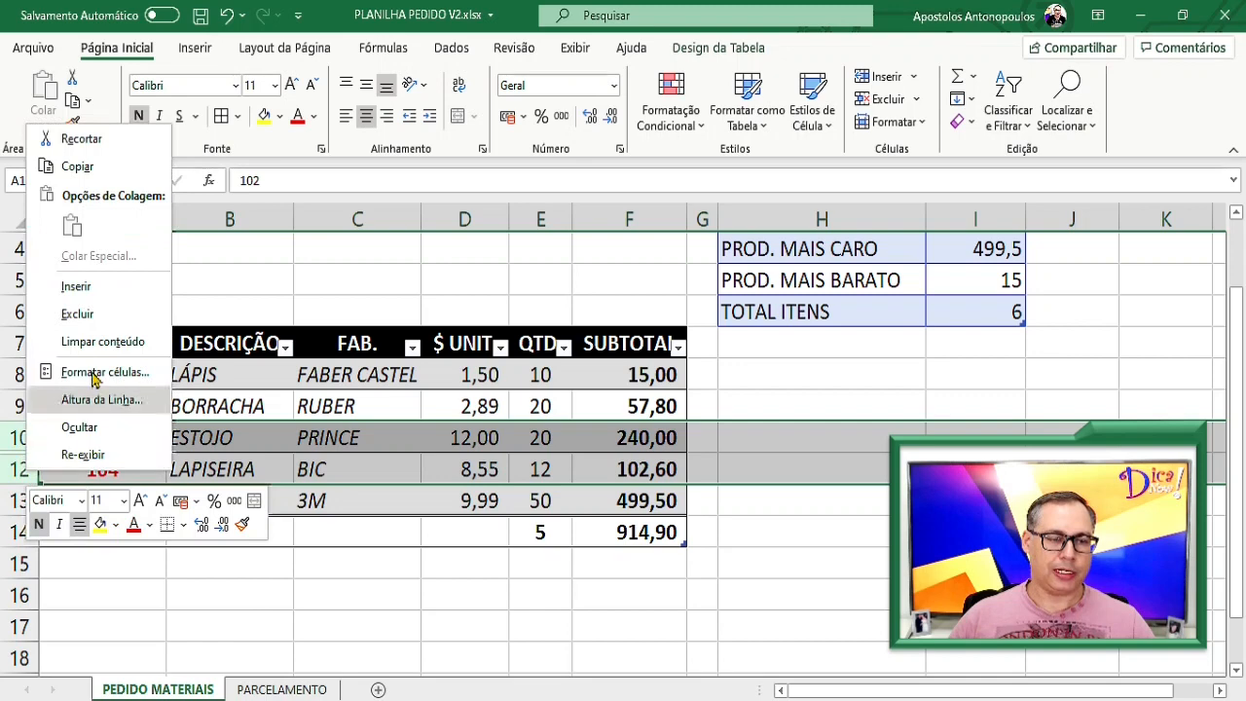
click(83, 455)
click(414, 498)
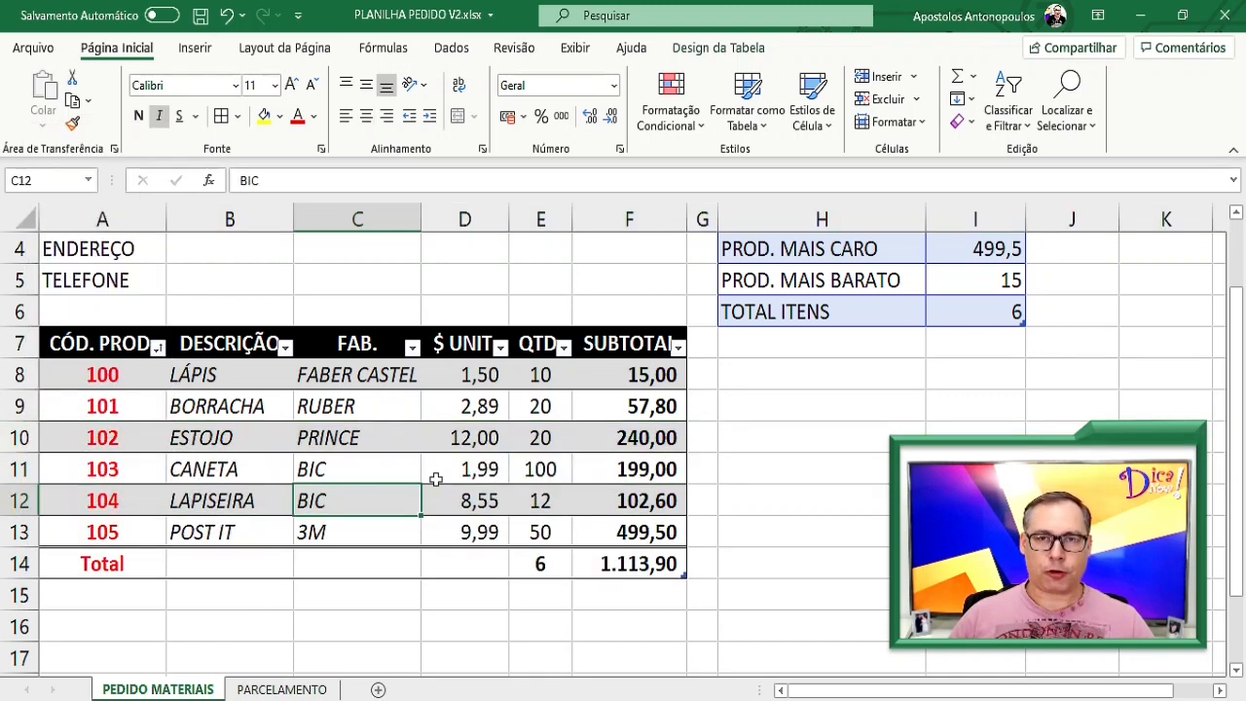
Try to insert a blank column before the FAB. column (column C)
click(370, 214)
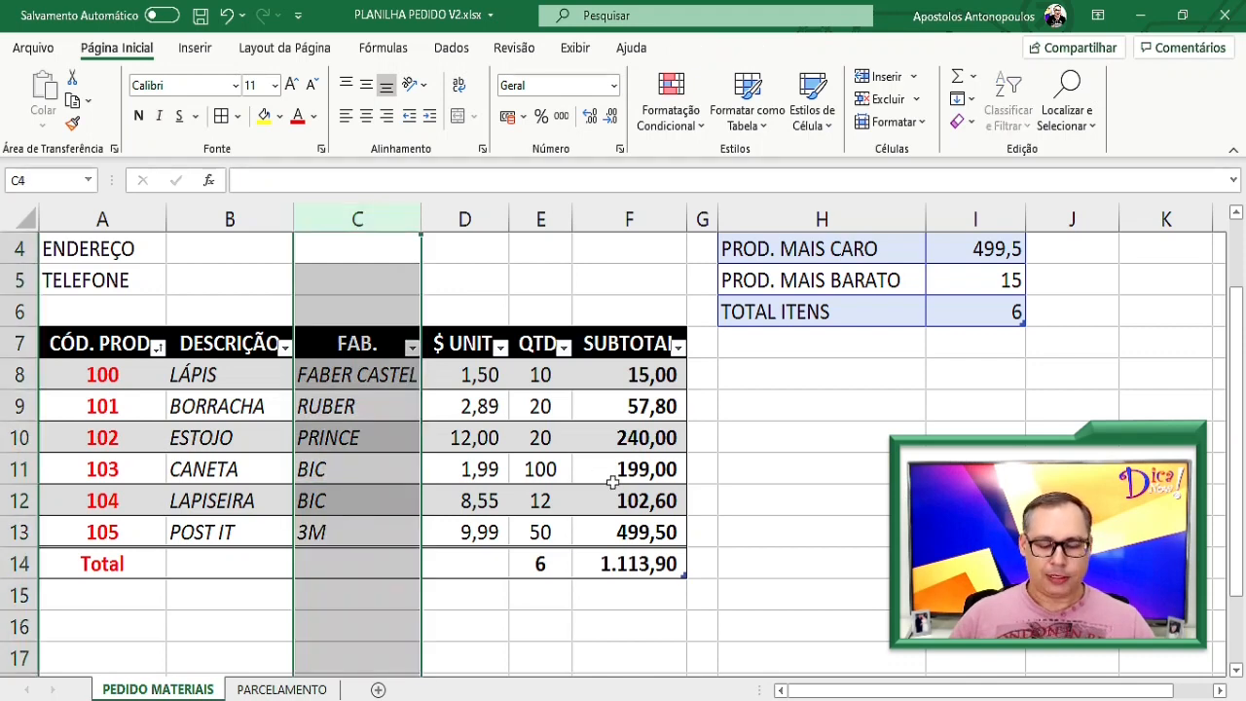
key(ctrl+shift+plus)
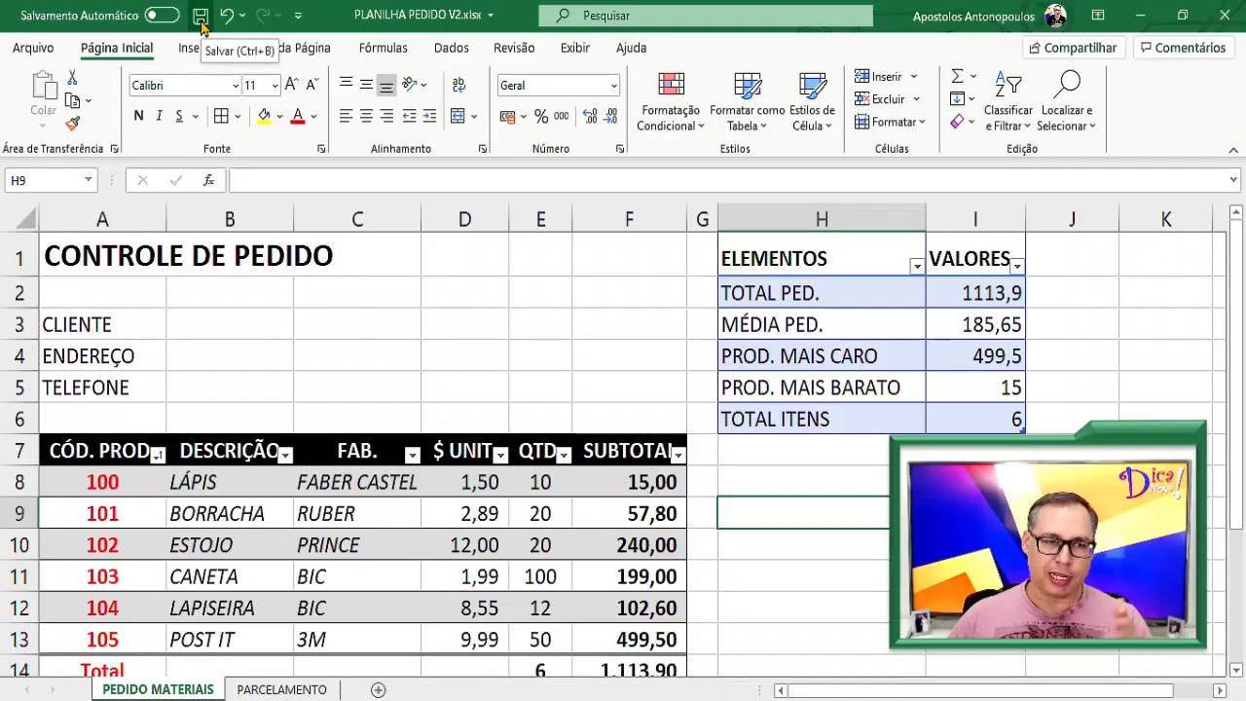
Save the workbook as PLANILHA PEDIDO V2 in xlsx format in the Documentos folder, replacing the existing file
click(239, 24)
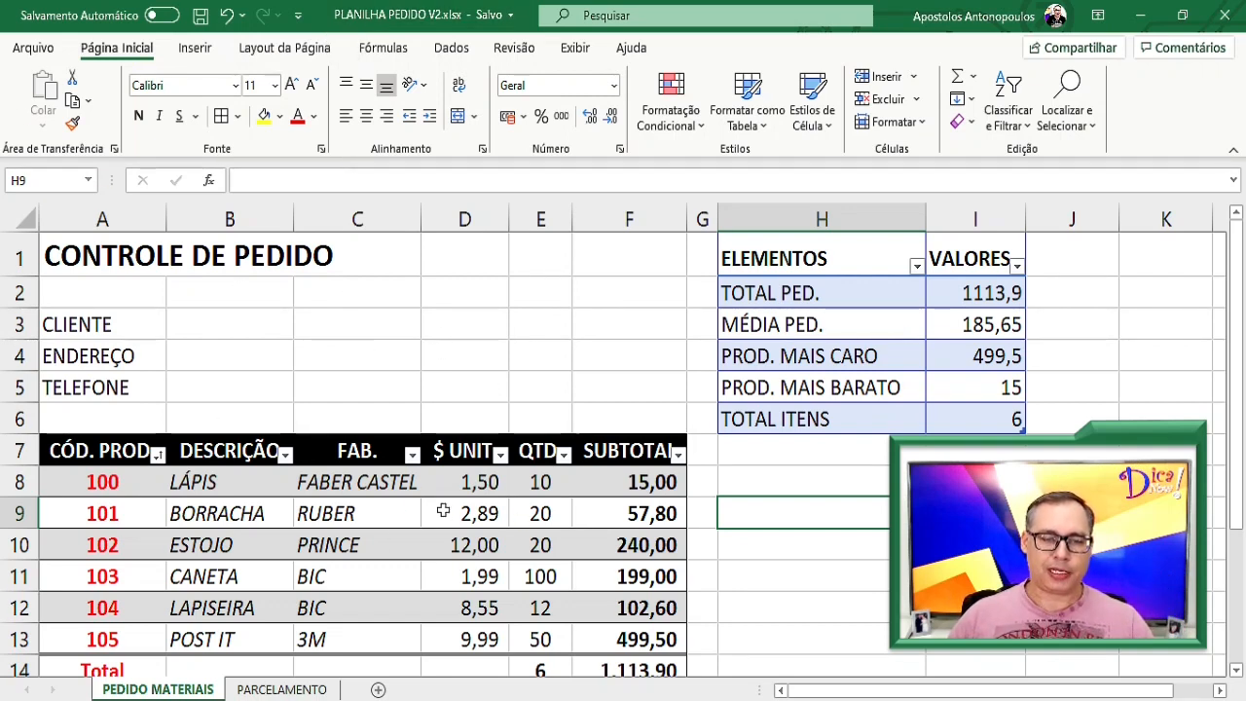
click(33, 48)
click(87, 315)
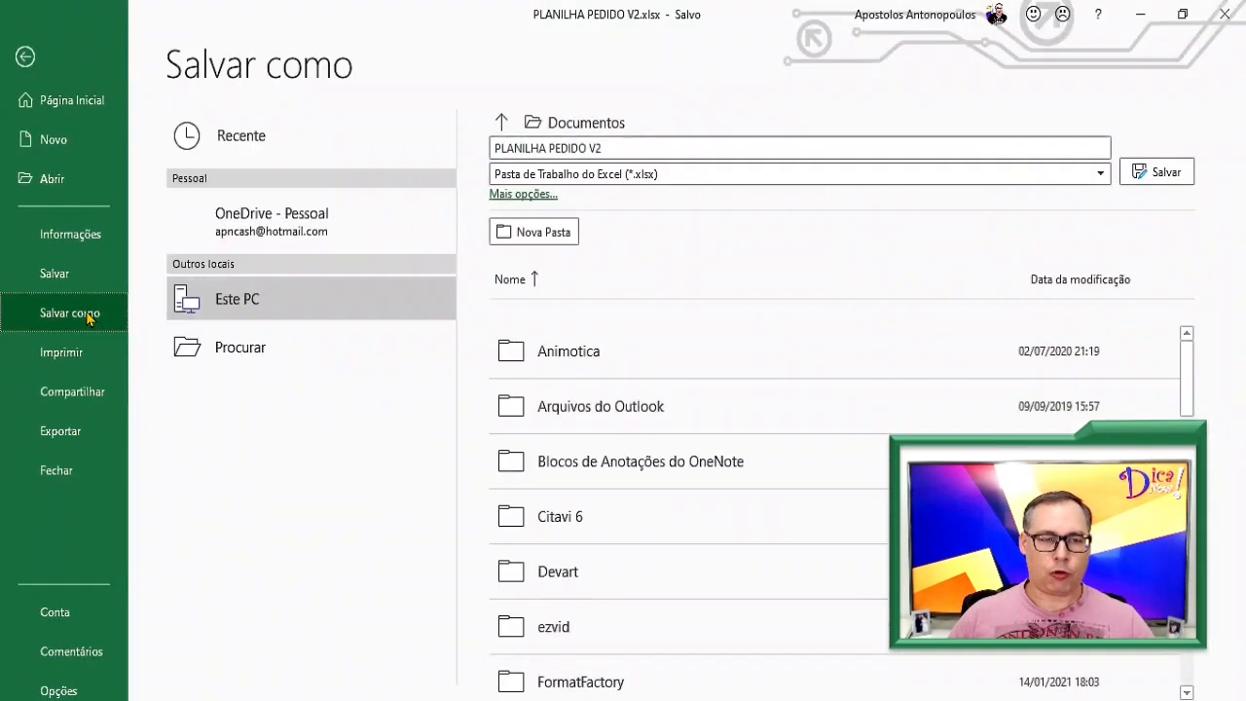
click(633, 153)
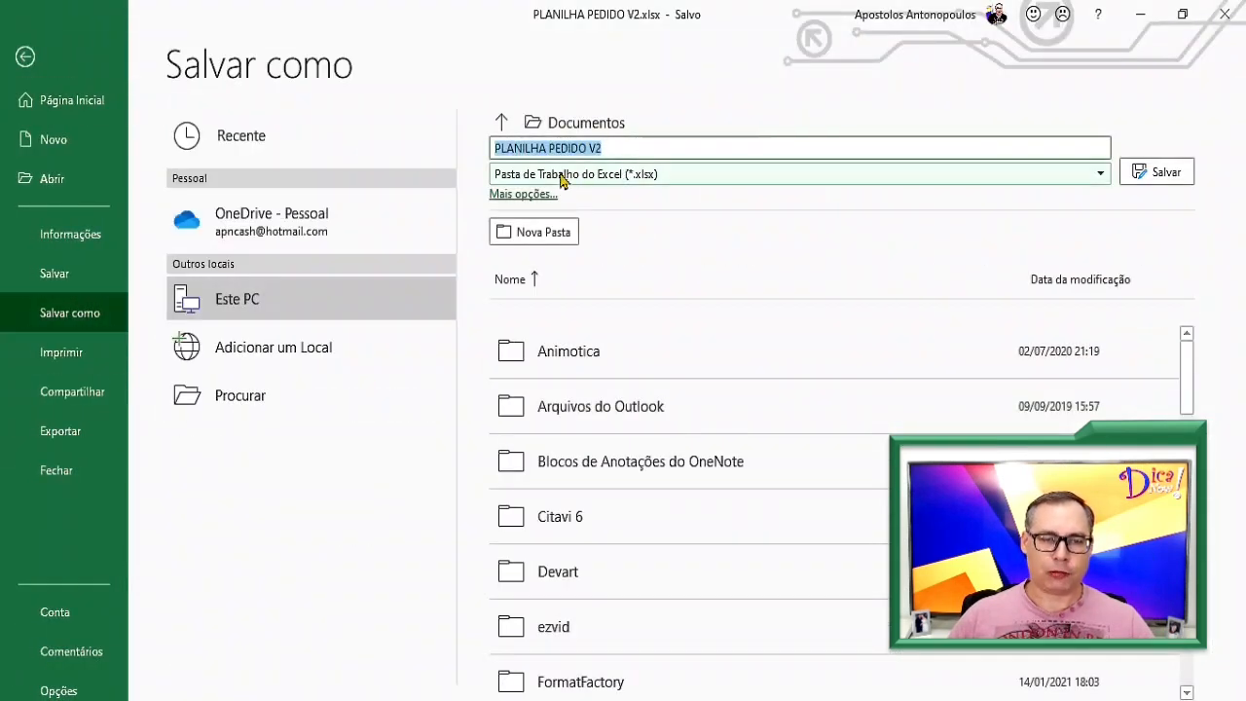
click(611, 149)
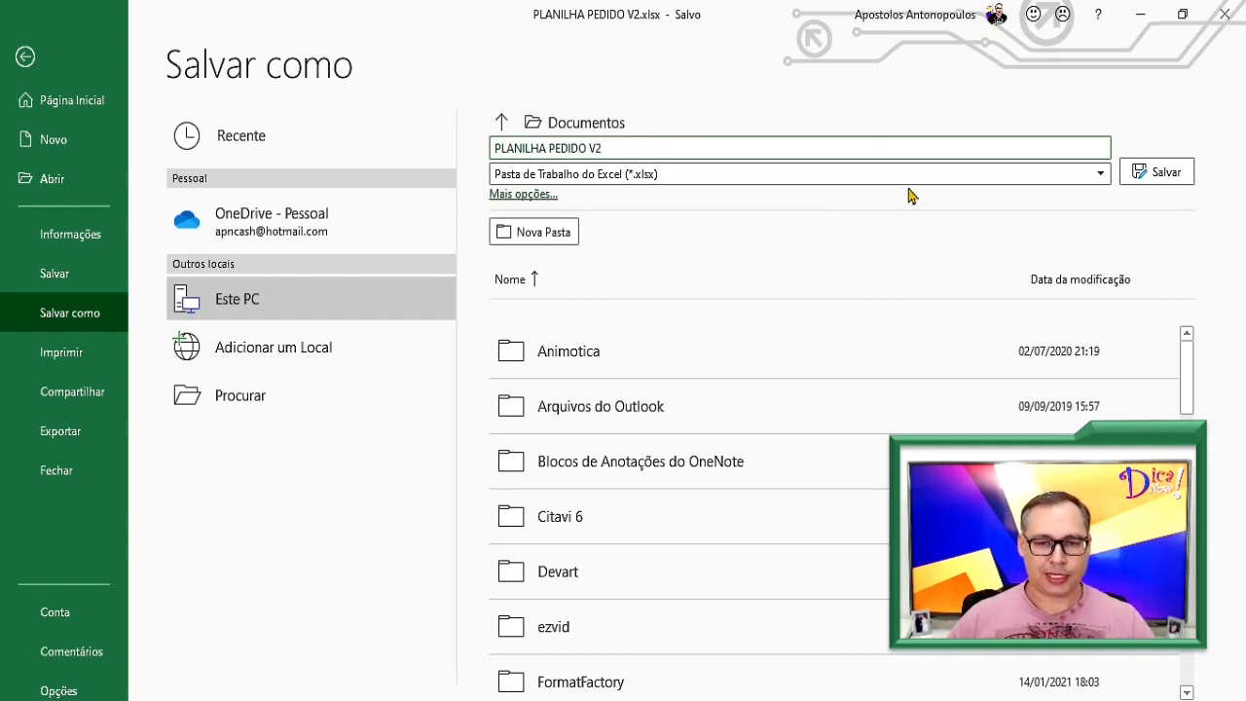
click(1138, 173)
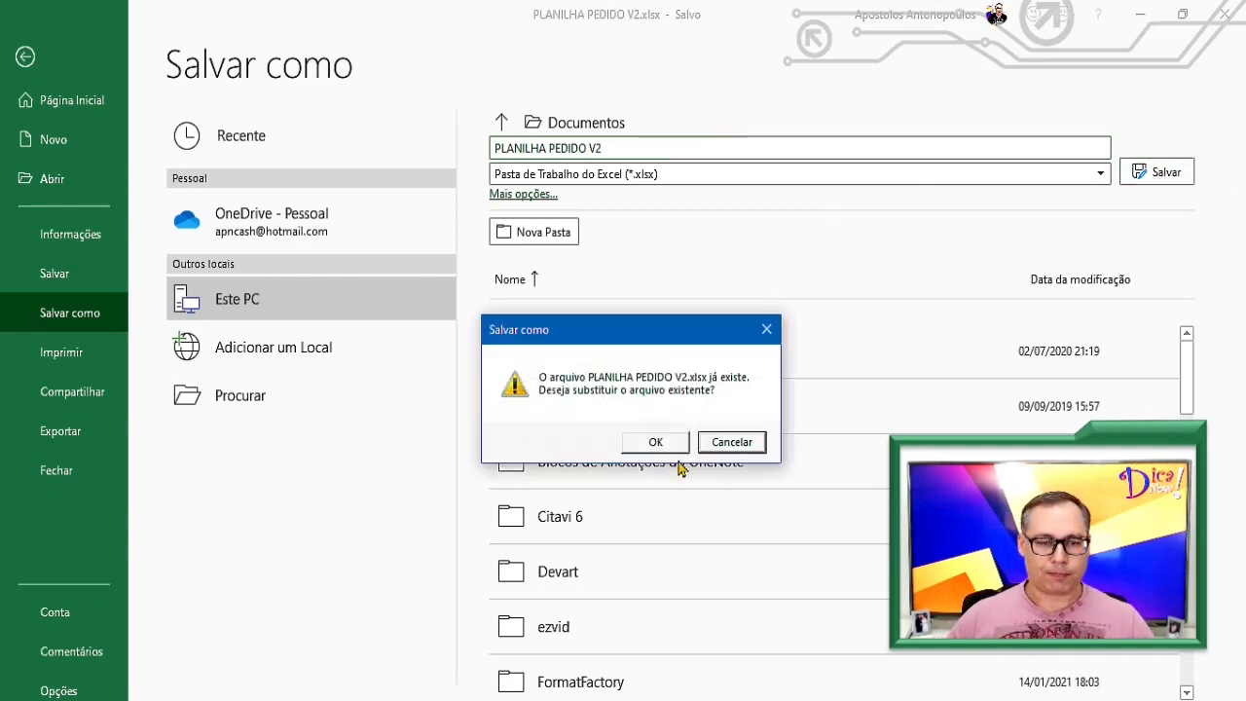
click(657, 443)
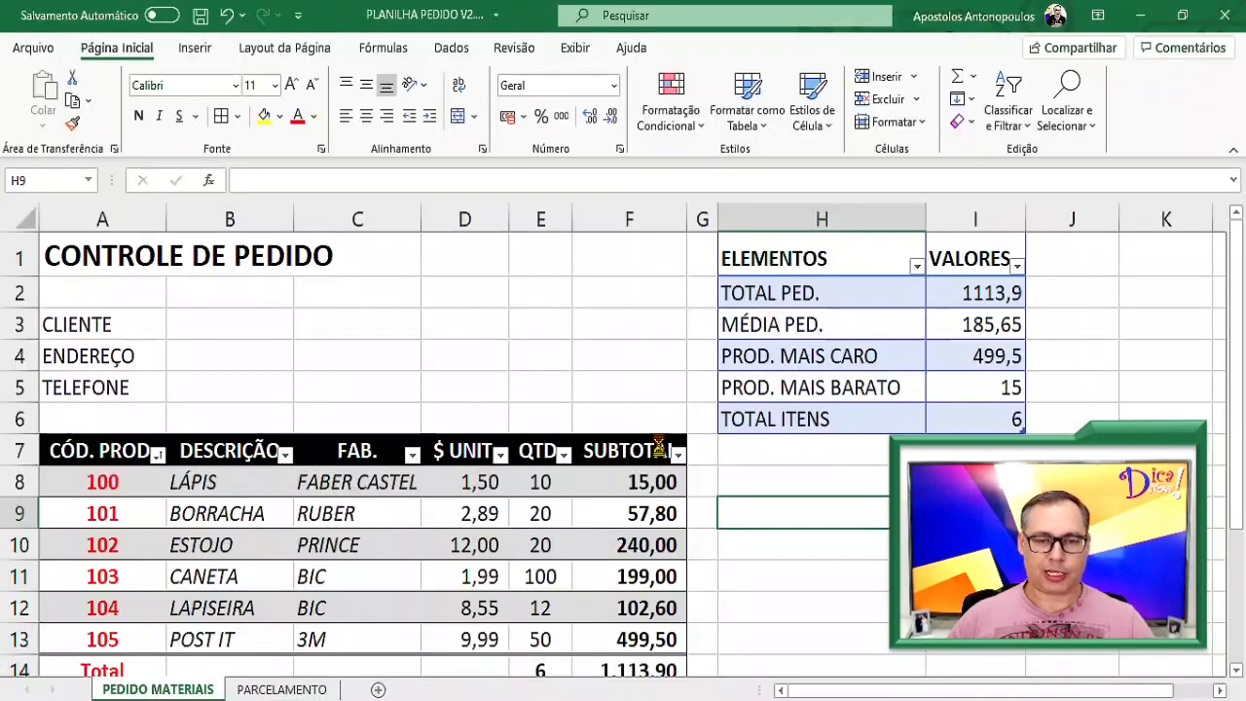
click(817, 576)
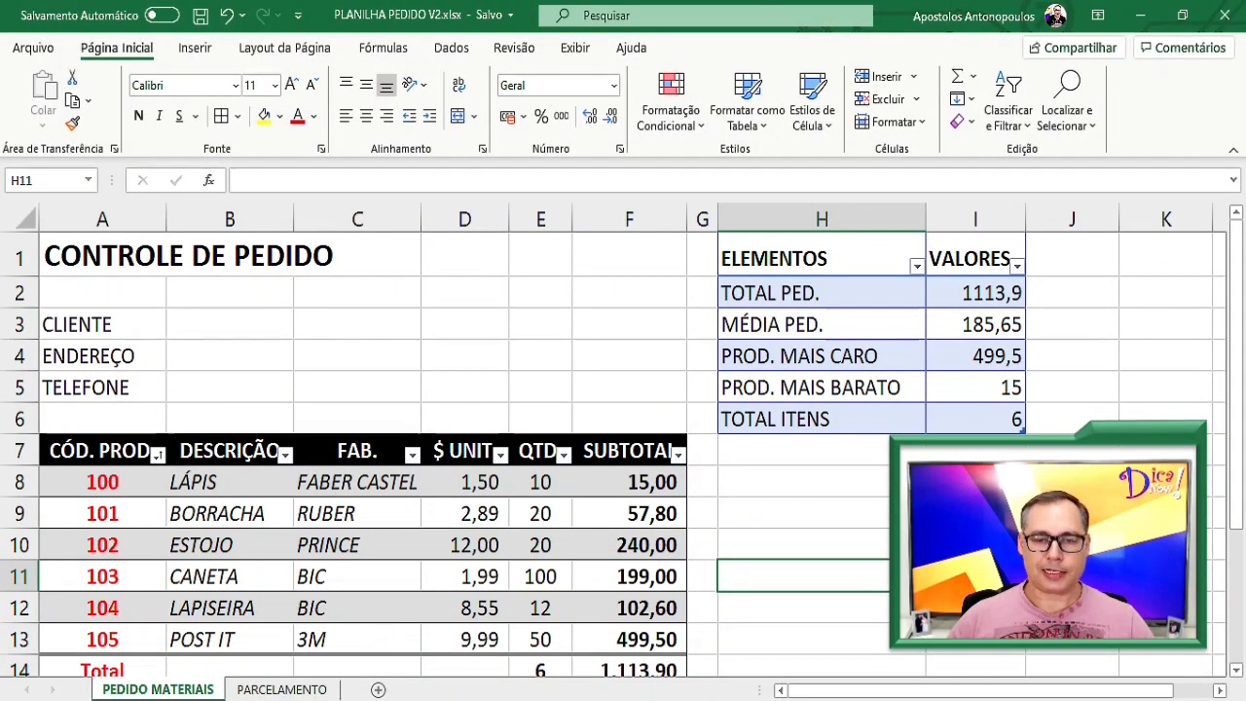